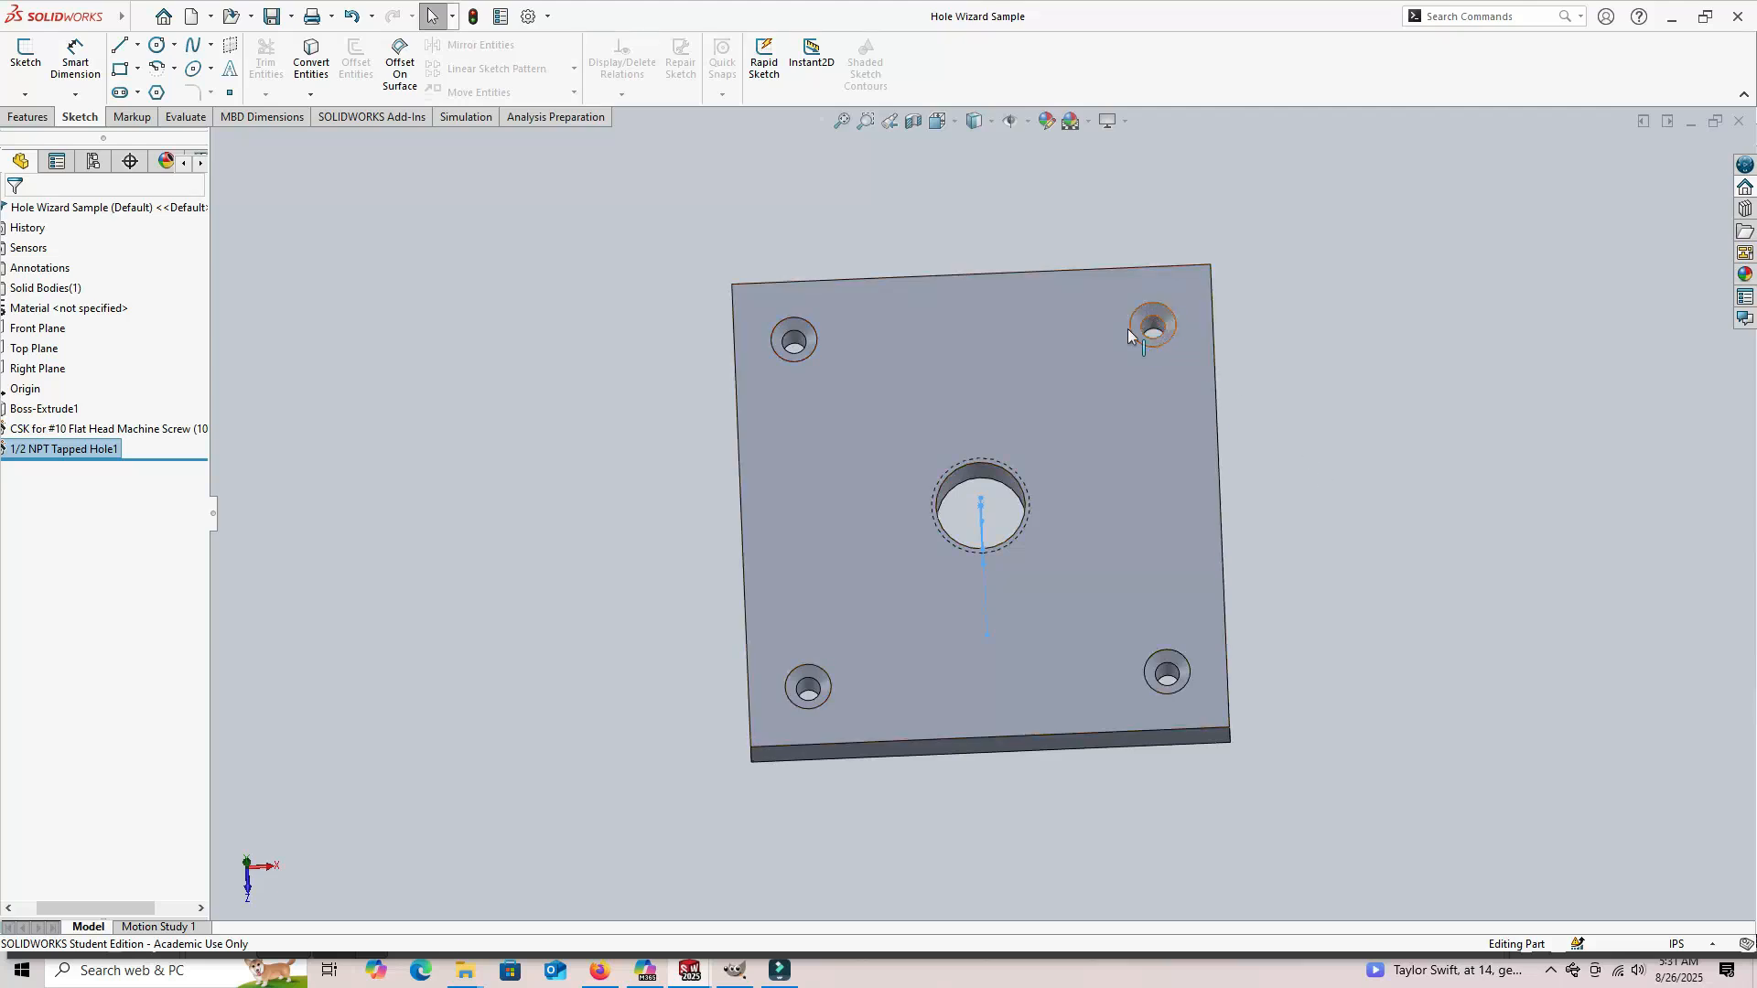
Step: Look over the finished plate's holes and switch to the empty Hole Wizard SampleA part
{"action": "mouse_move", "coordinate": [1317, 611]}
{"action": "middle_mouse_down"}
{"action": "mouse_move", "coordinate": [1333, 616]}
{"action": "mouse_move", "coordinate": [1302, 508]}
{"action": "mouse_move", "coordinate": [1279, 543]}
{"action": "mouse_move", "coordinate": [1341, 549]}
{"action": "mouse_move", "coordinate": [1326, 580]}
{"action": "mouse_move", "coordinate": [1337, 651]}
{"action": "middle_mouse_up"}
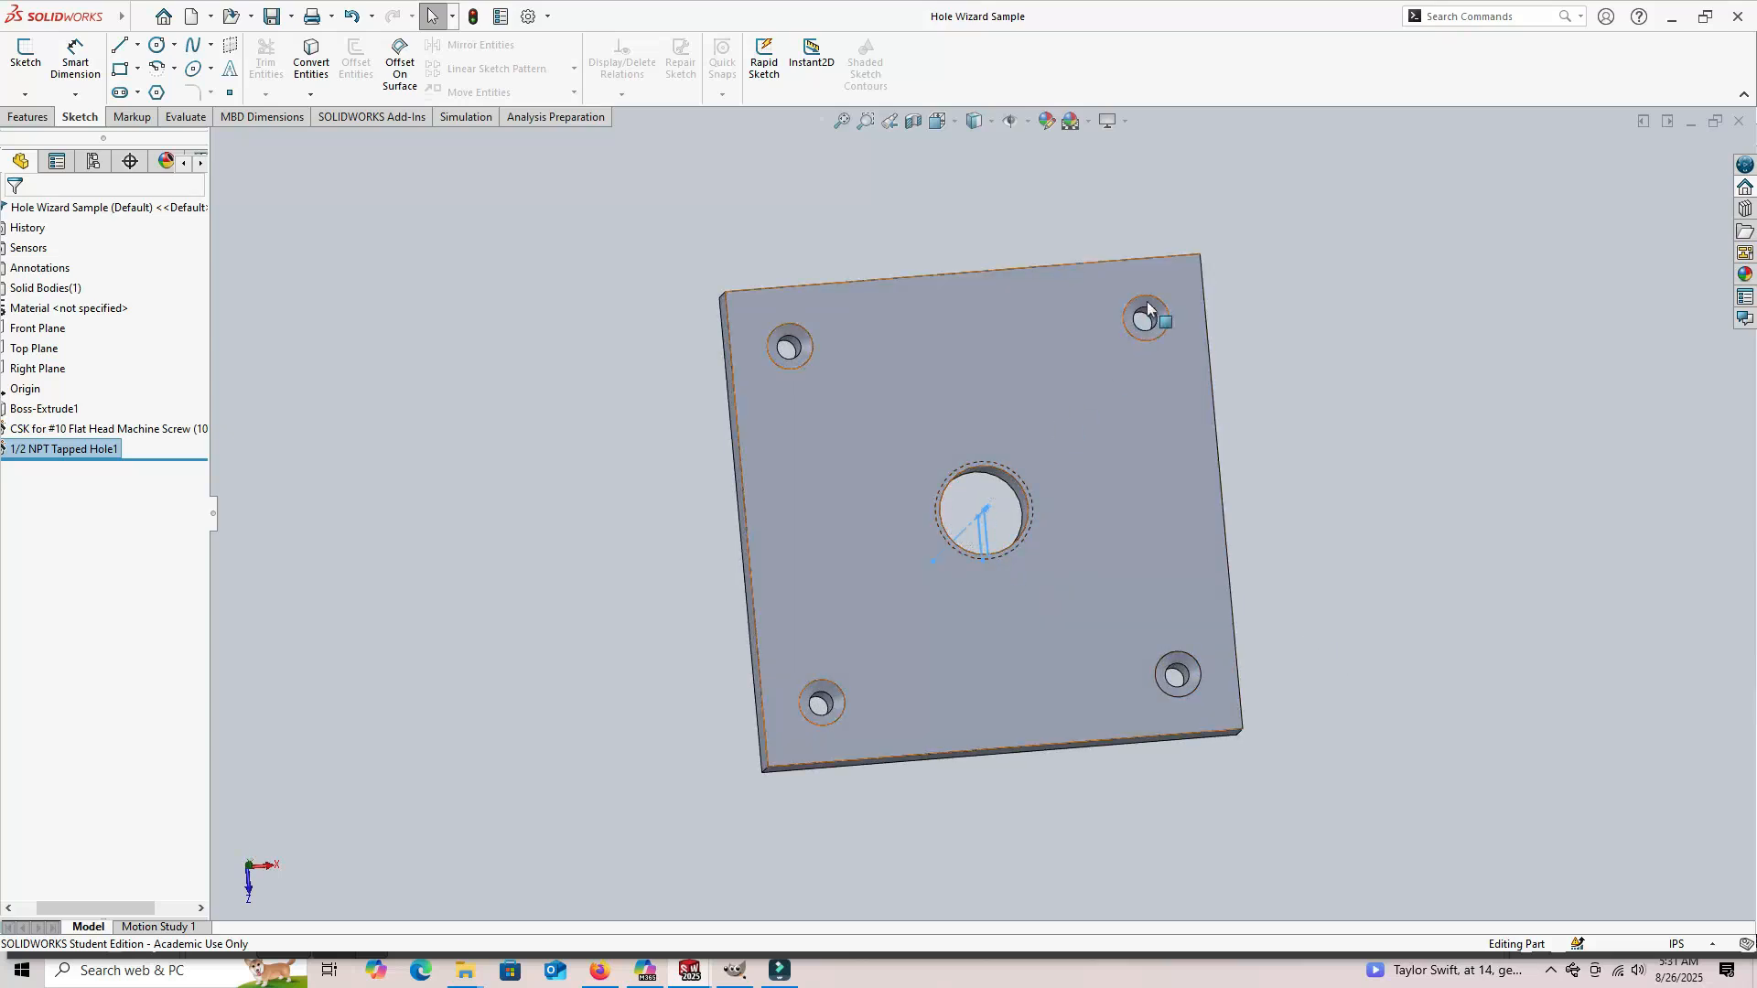
{"action": "middle_click_drag", "start_coordinate": [1149, 381], "coordinate": [1332, 435]}
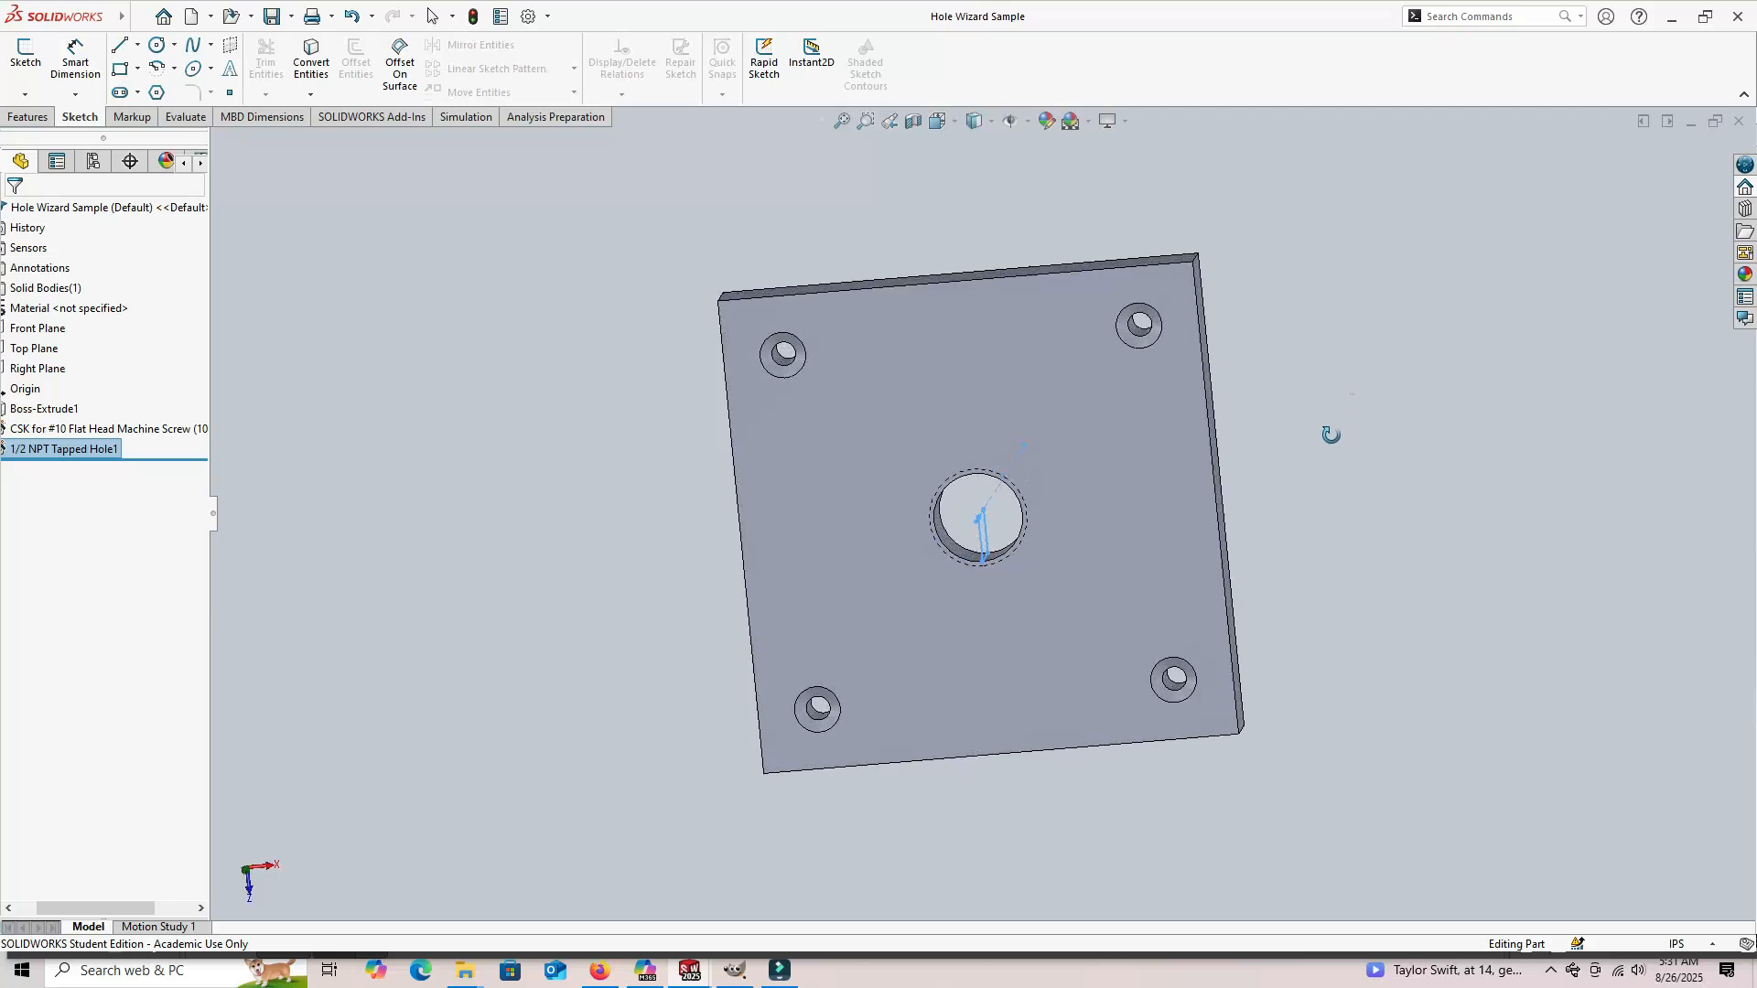
{"action": "middle_click_drag", "start_coordinate": [1259, 499], "coordinate": [1357, 412]}
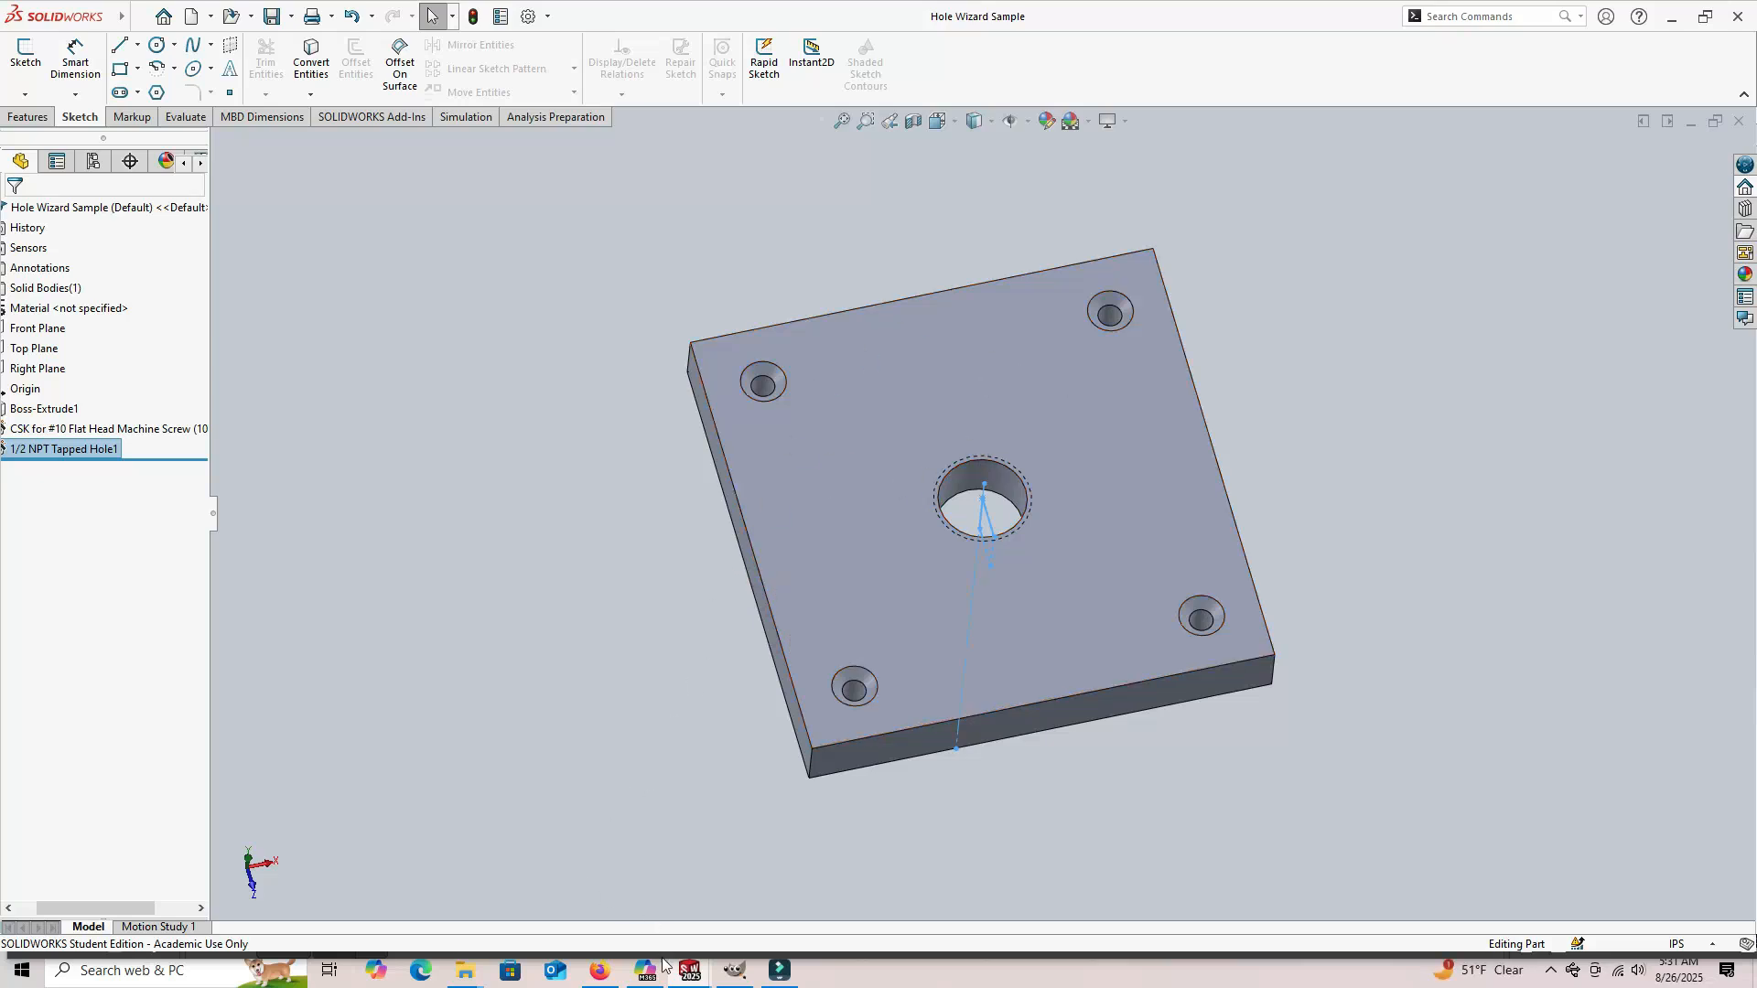
{"action": "mouse_move", "coordinate": [689, 970]}
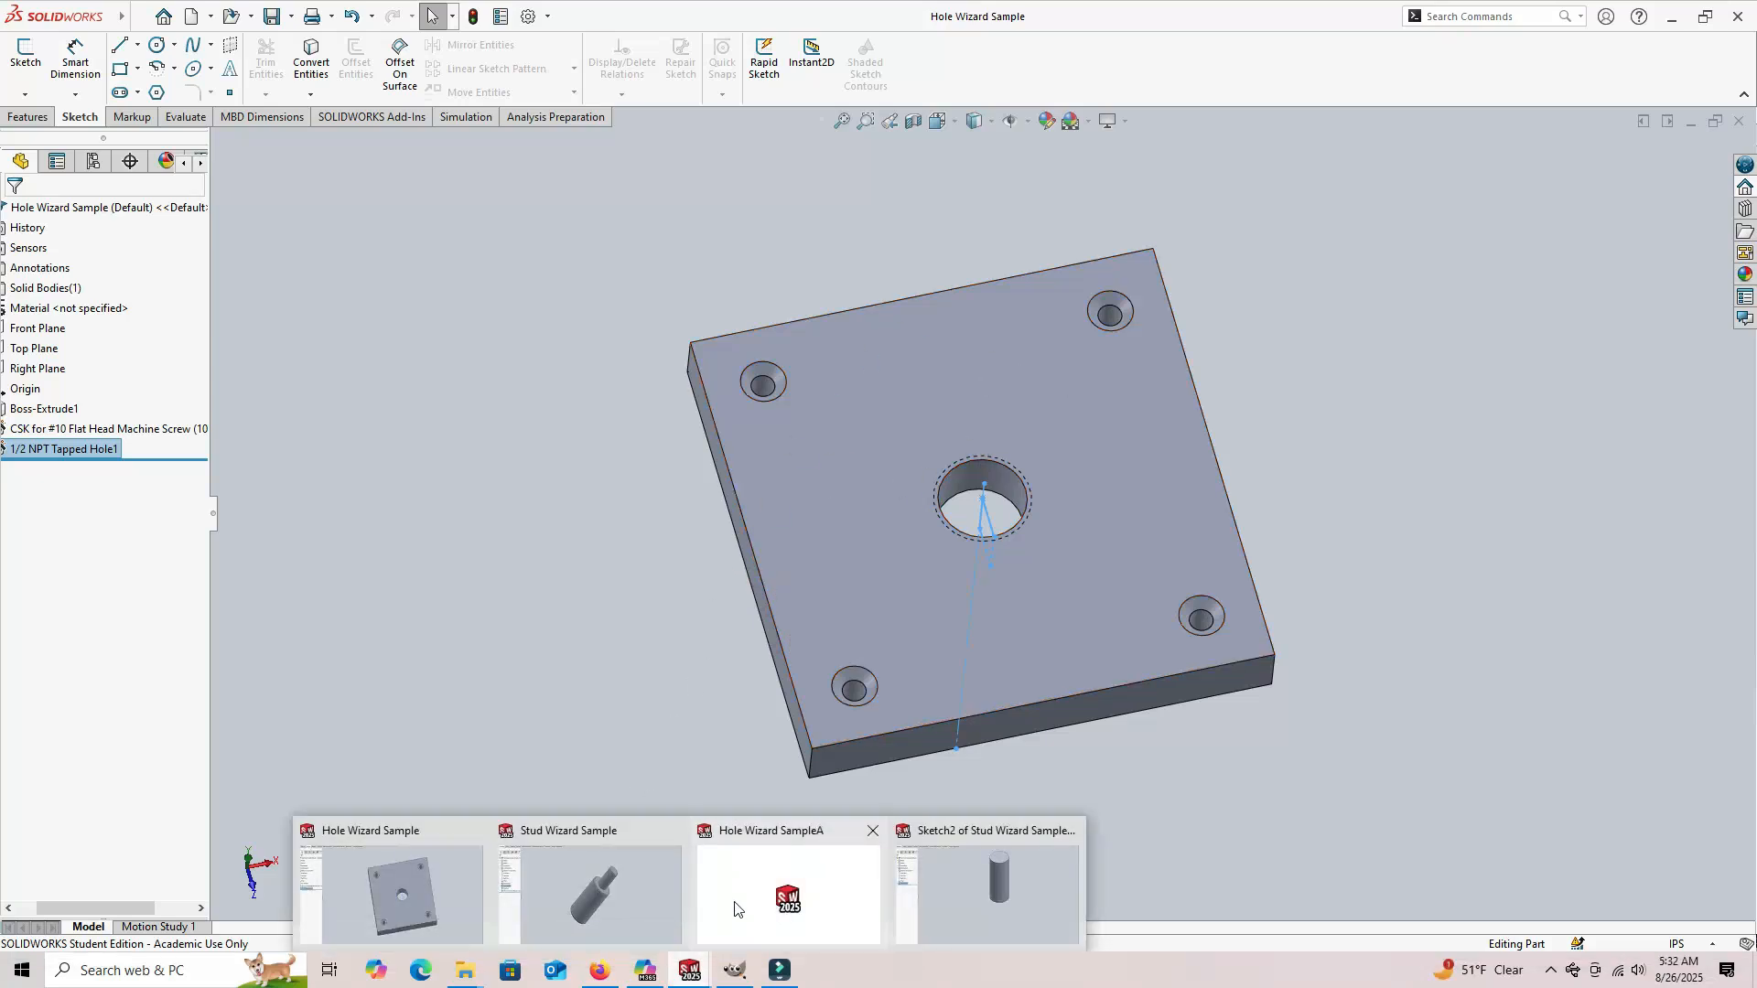
{"action": "left_click", "coordinate": [736, 911]}
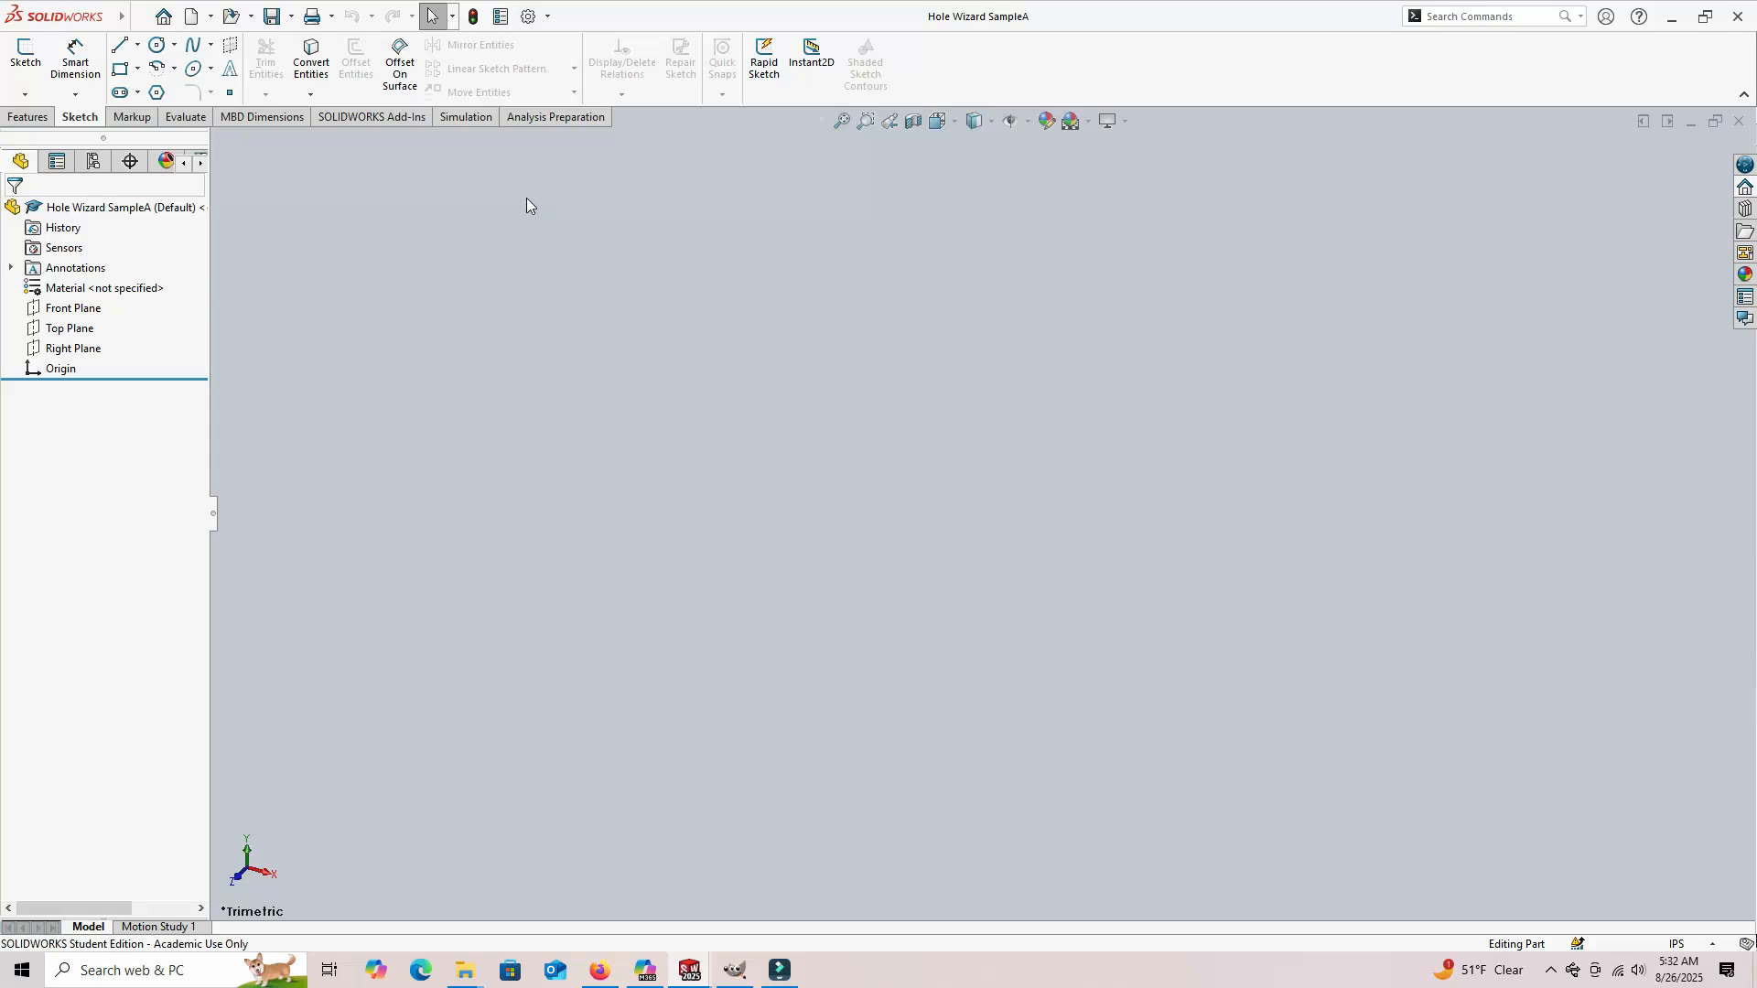
{"action": "left_click", "coordinate": [26, 117]}
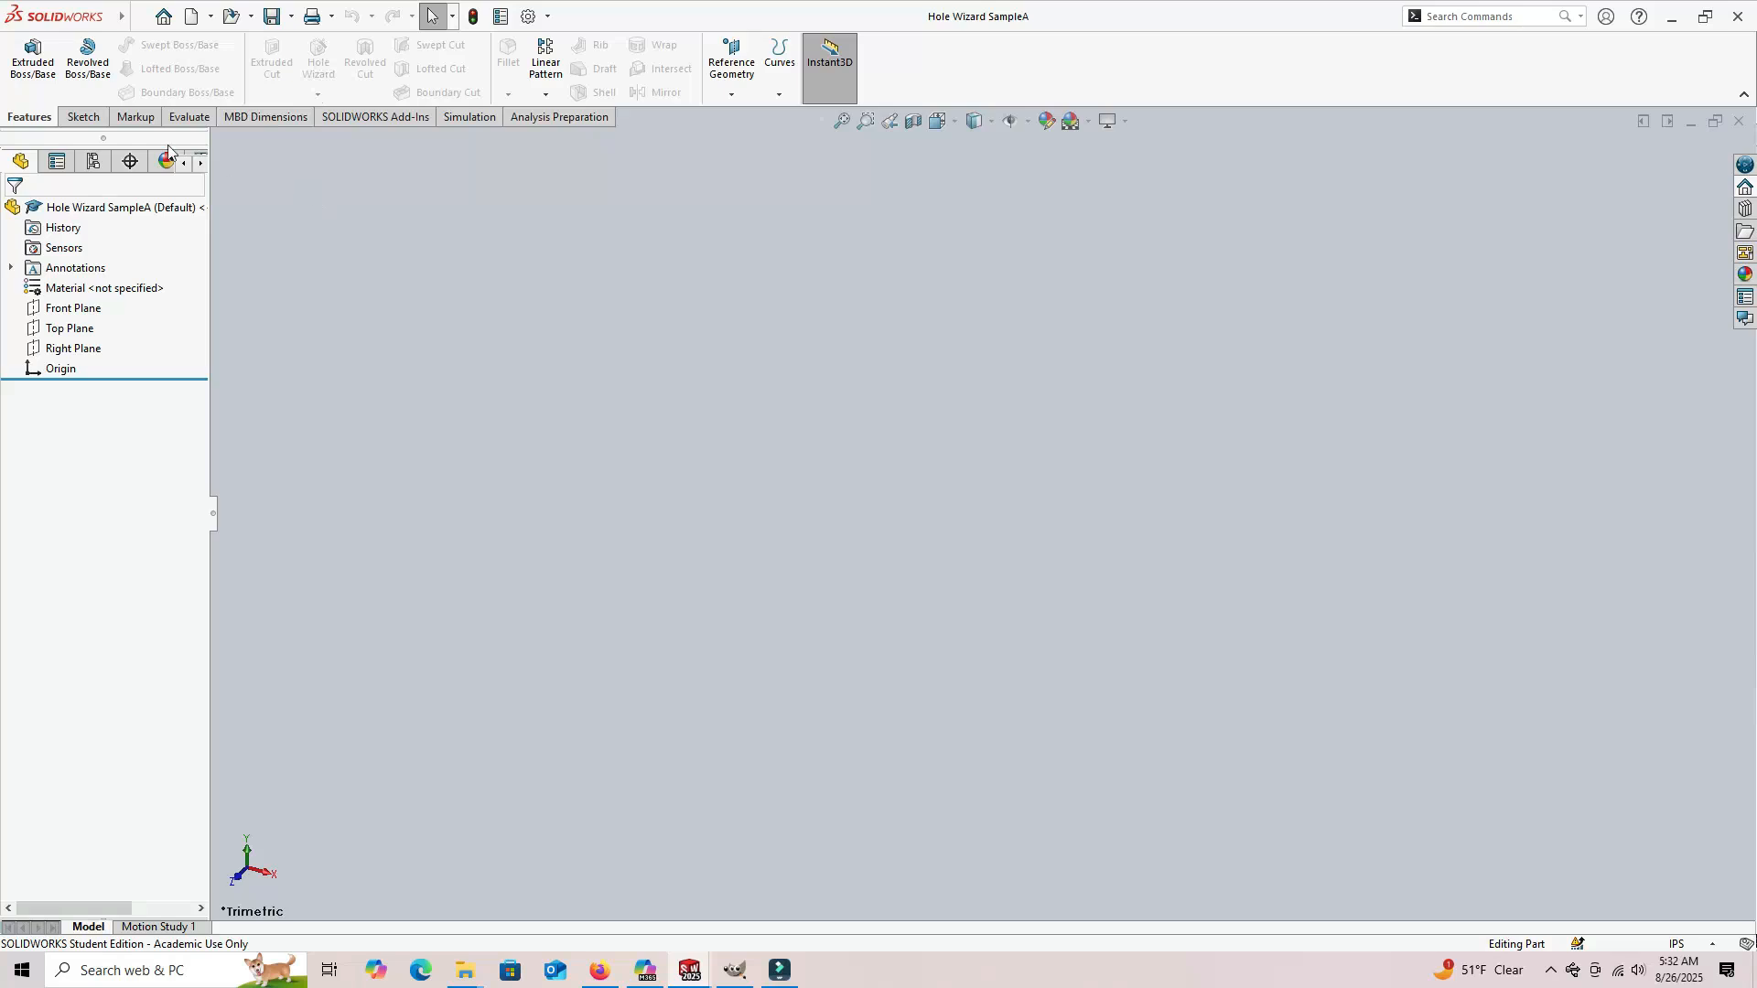
{"action": "left_click", "coordinate": [82, 117]}
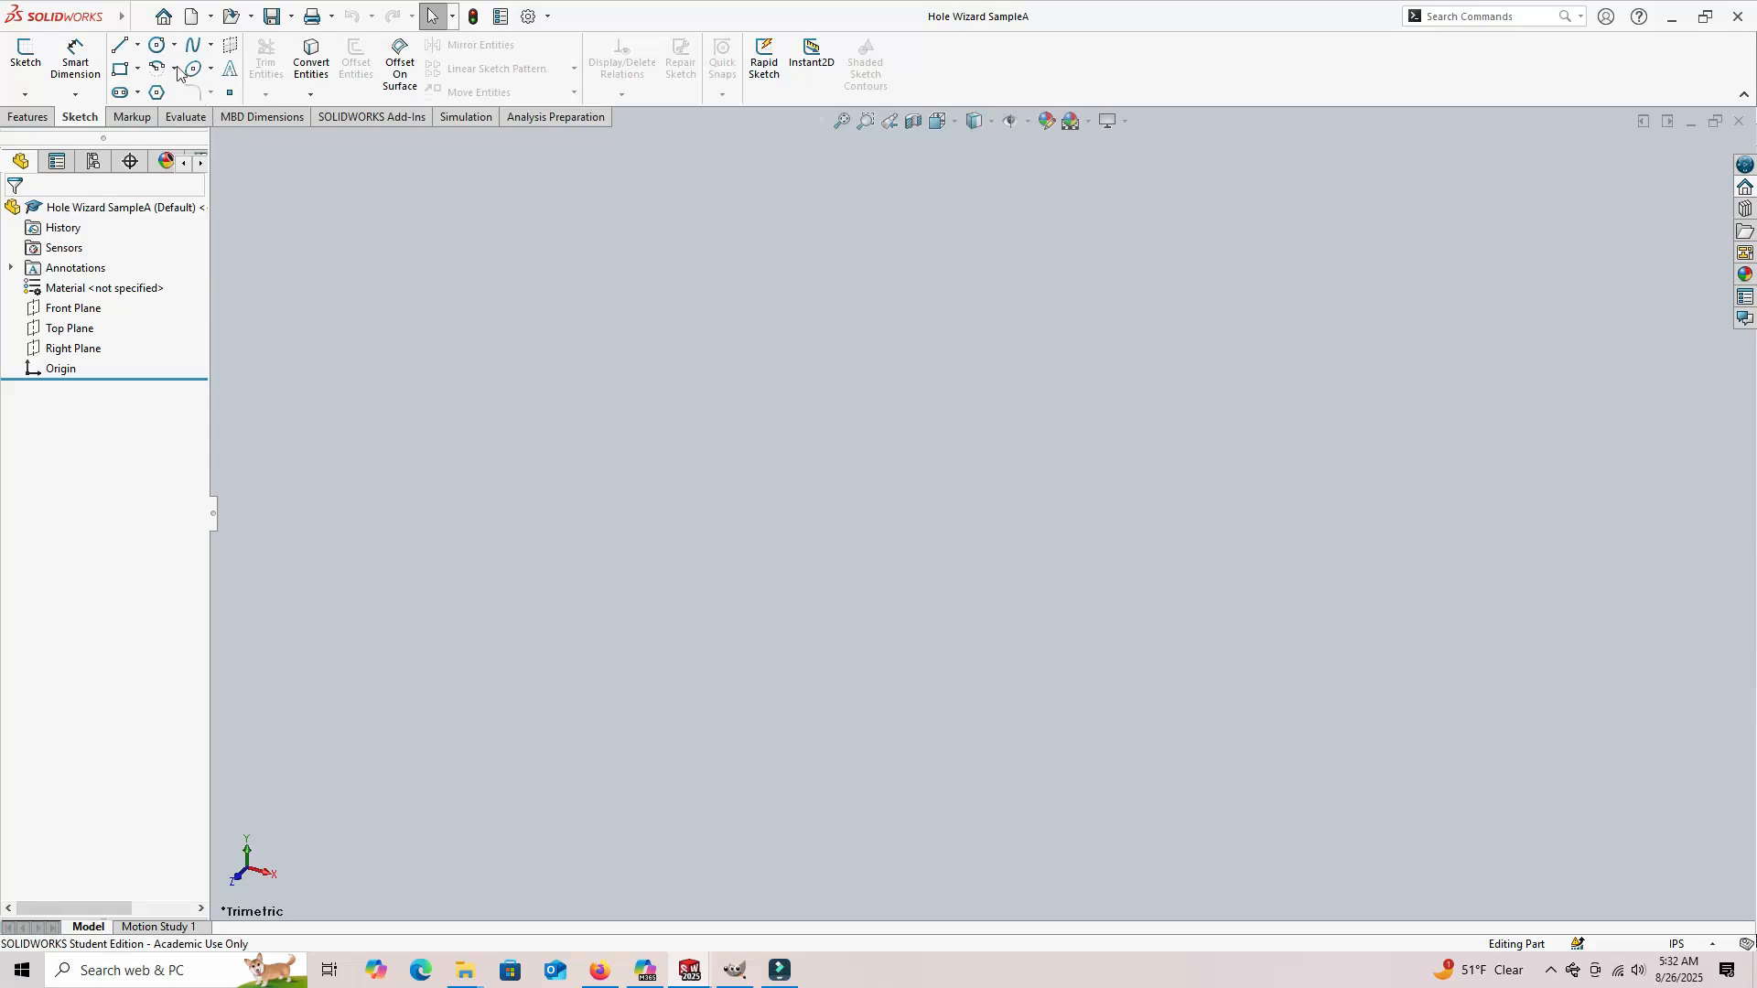
{"action": "left_click", "coordinate": [126, 22]}
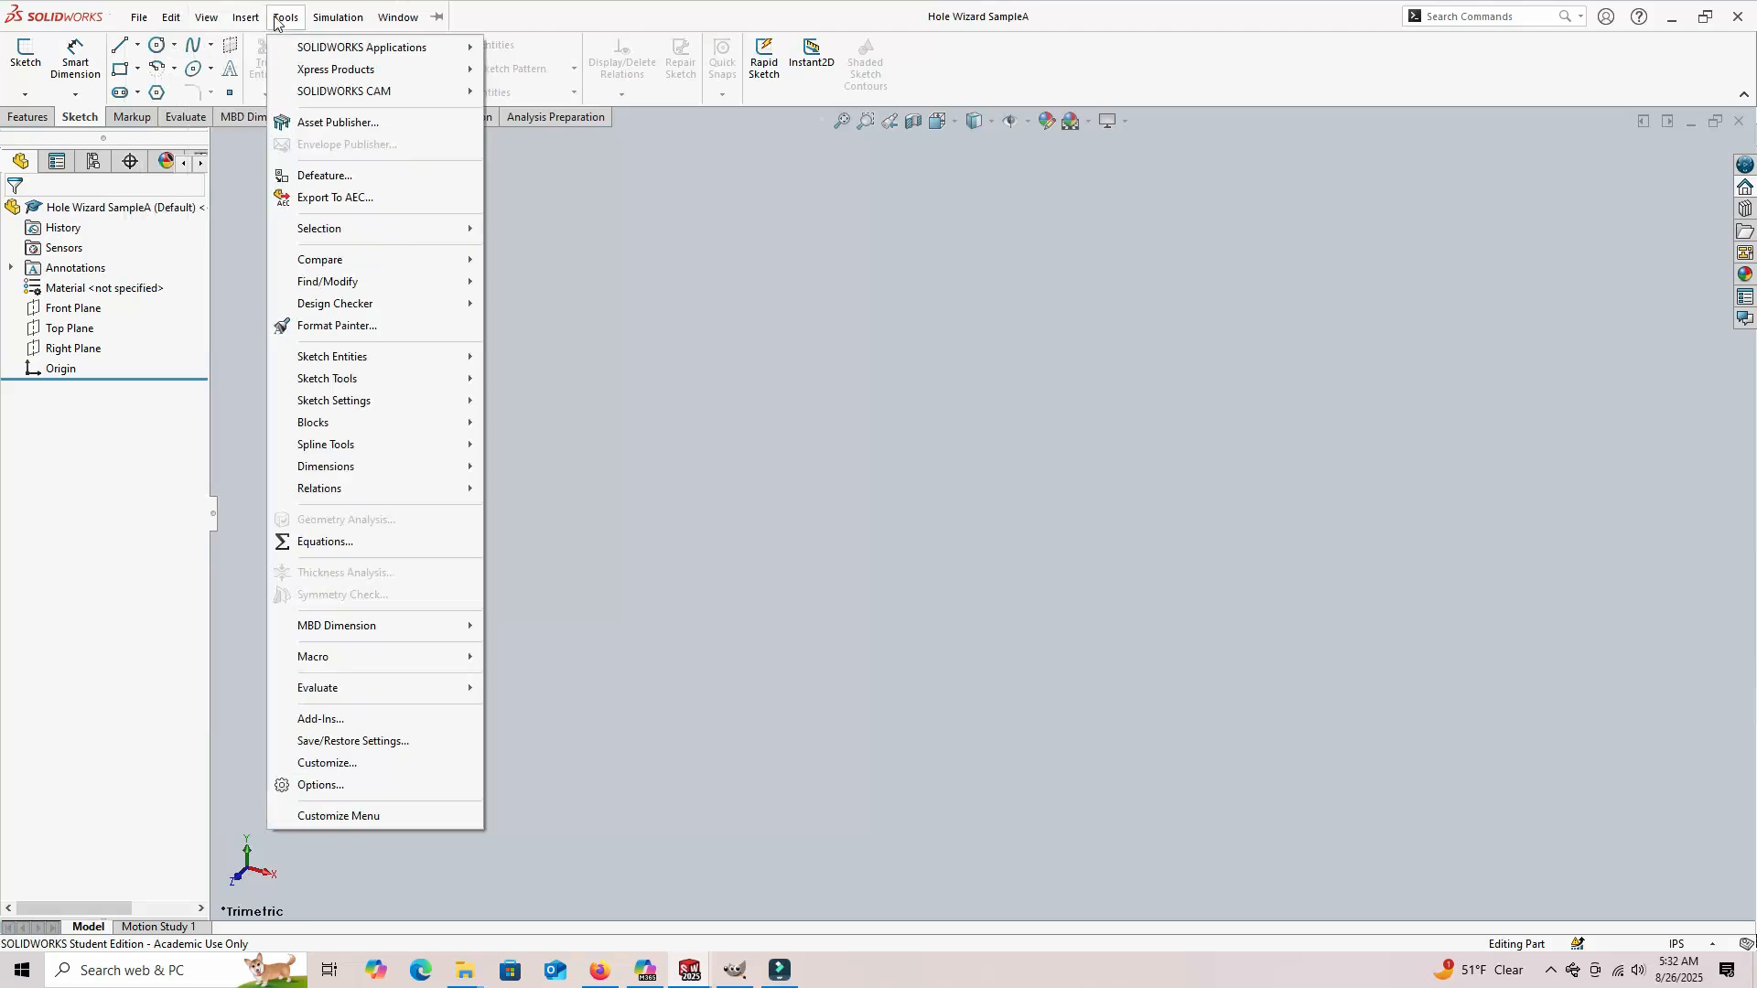
{"action": "mouse_move", "coordinate": [208, 20]}
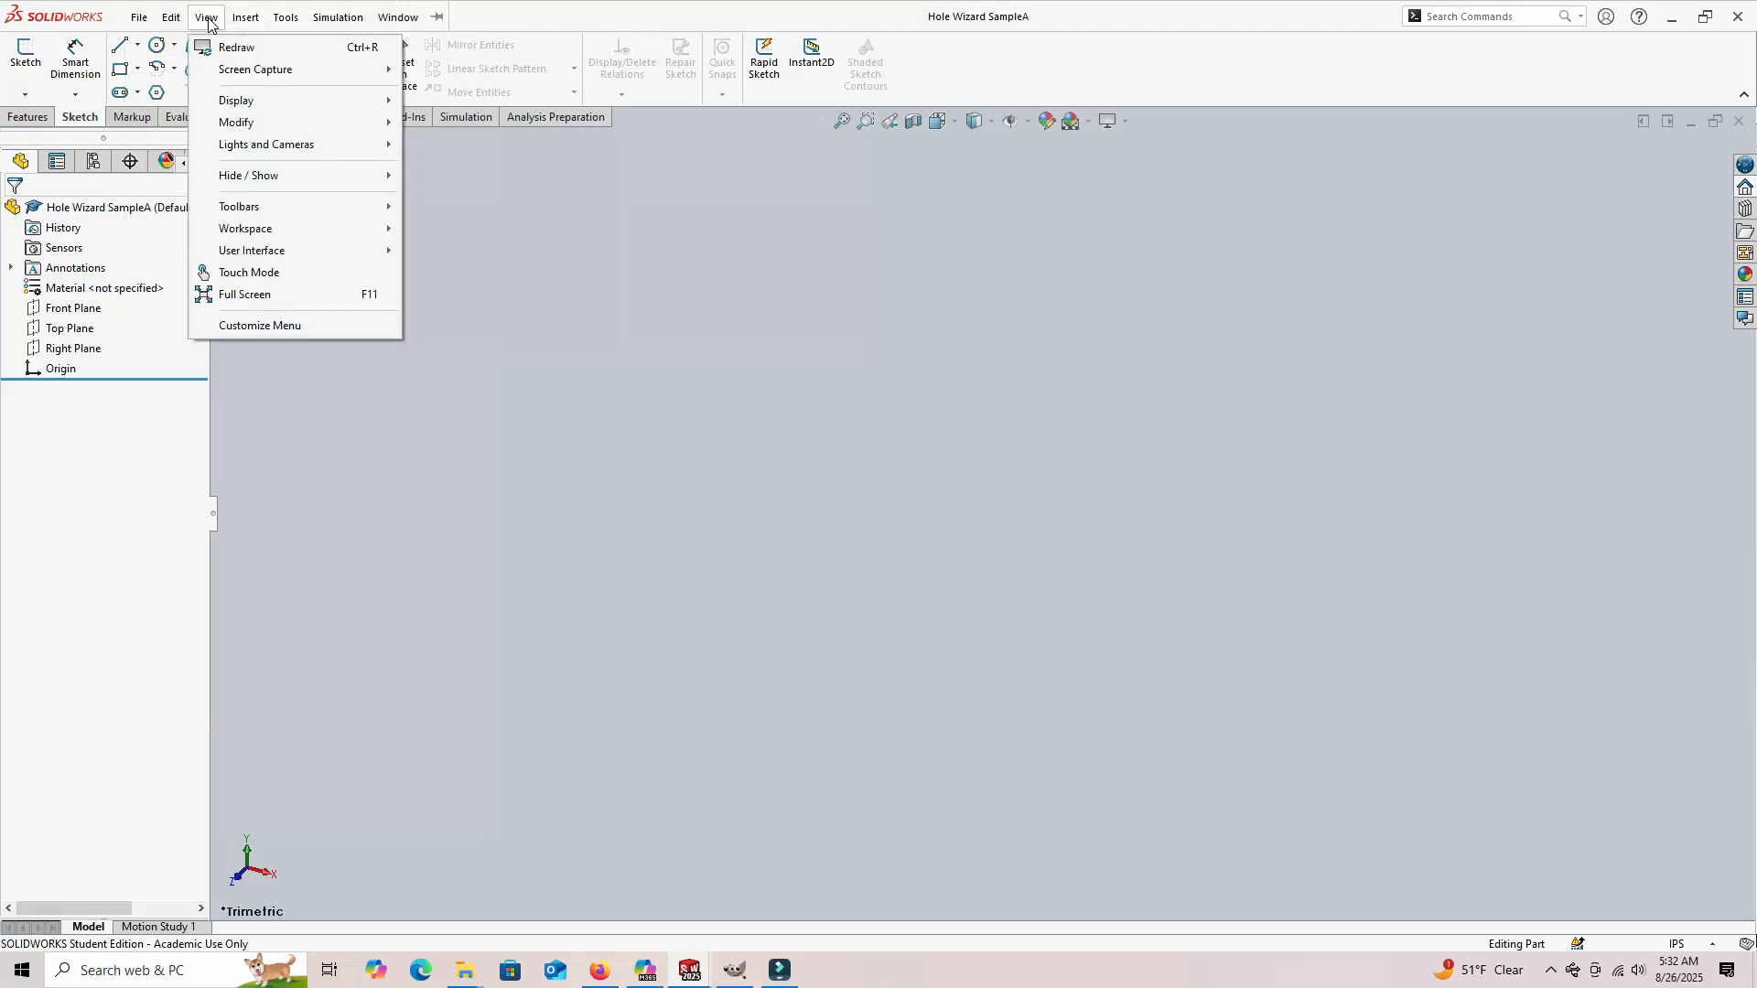
{"action": "mouse_move", "coordinate": [244, 234]}
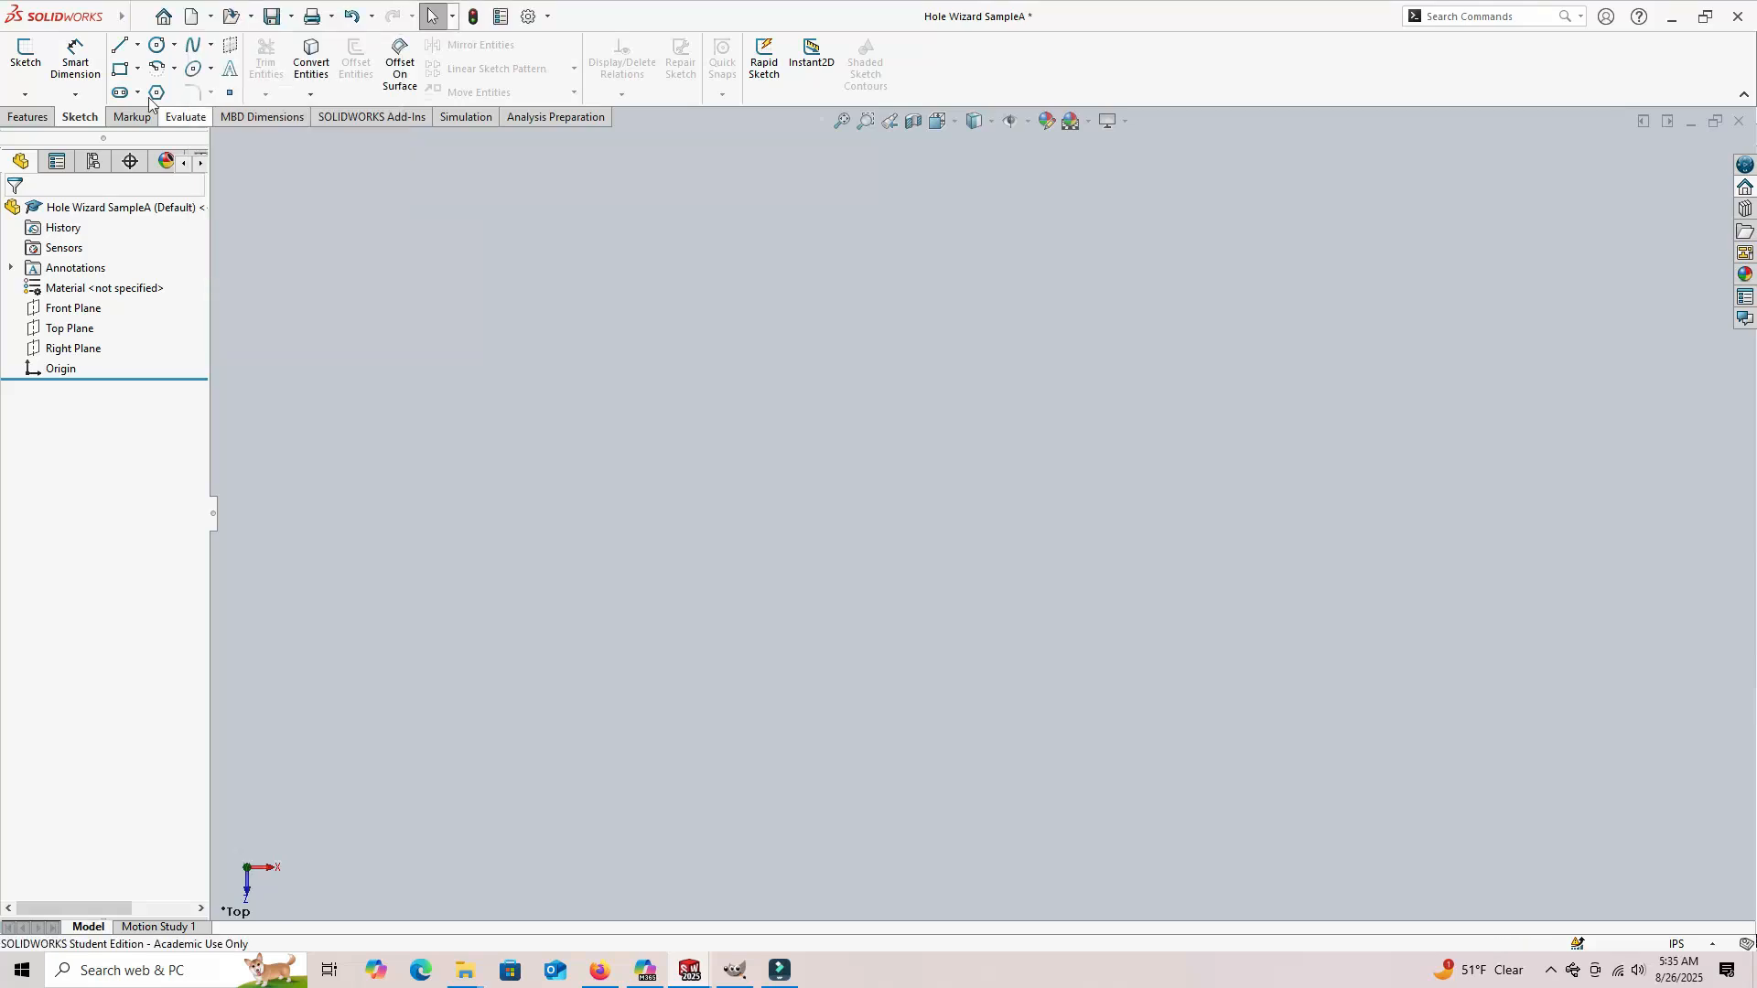
Step: Start a new sketch on the Top Plane
{"action": "left_click", "coordinate": [25, 60]}
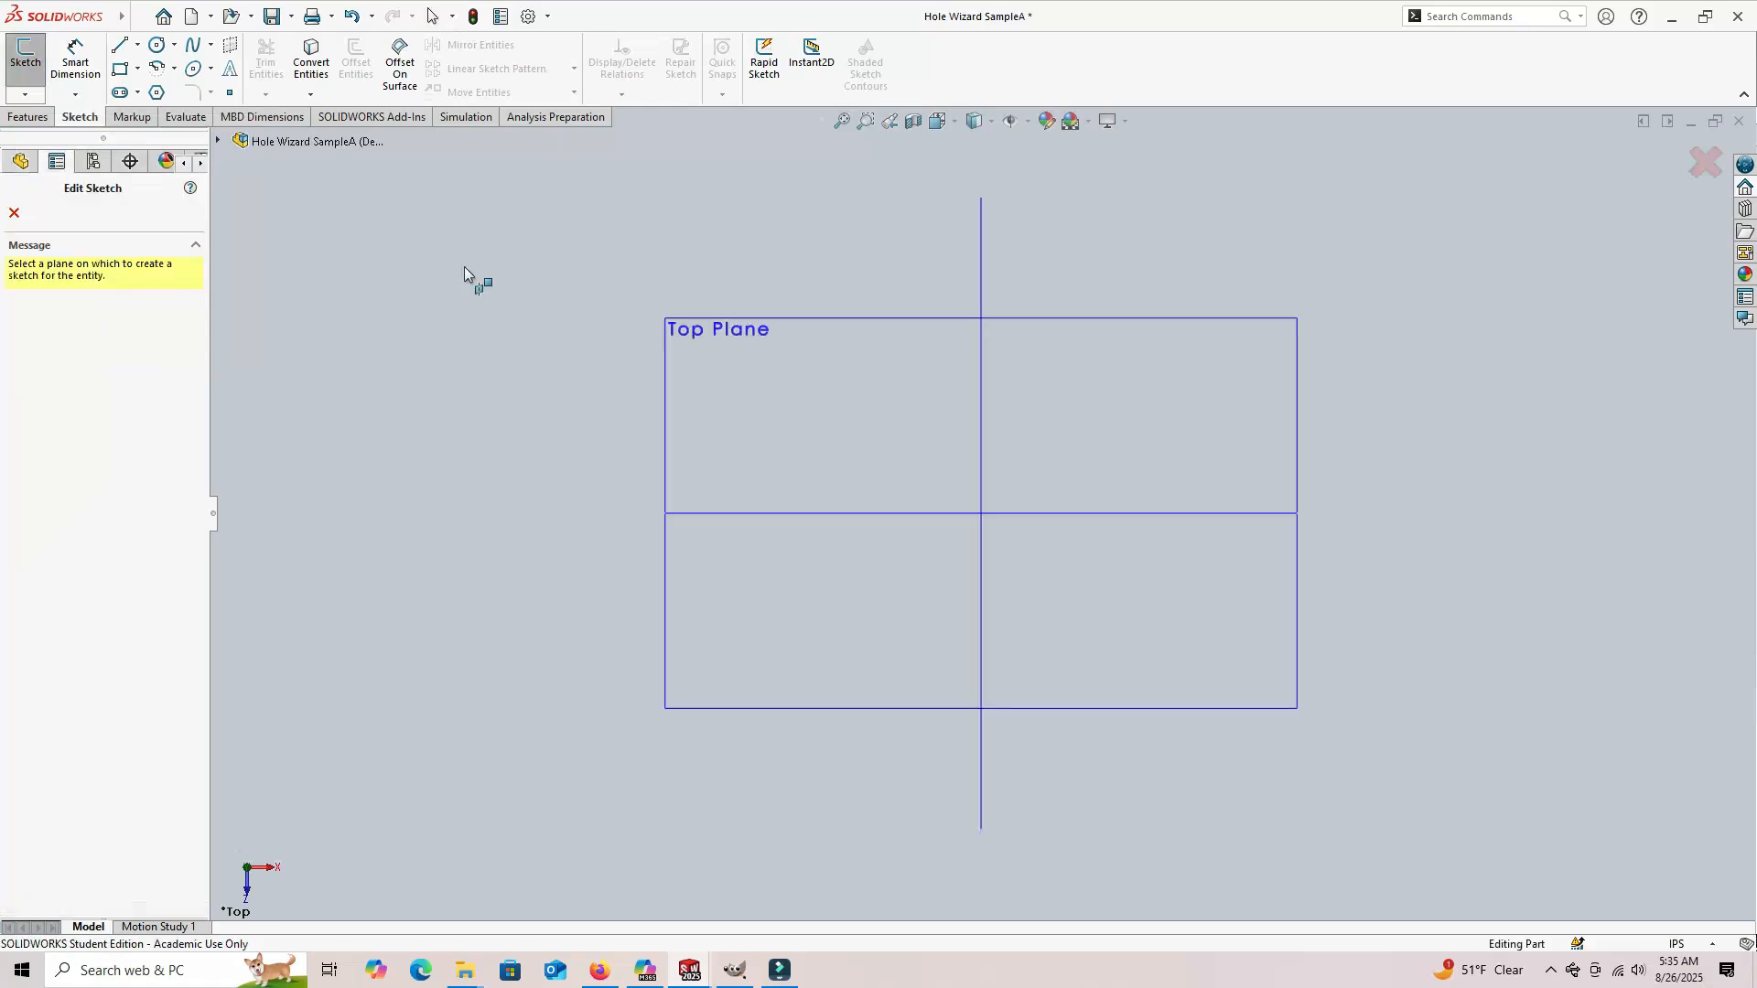
{"action": "middle_click_drag", "start_coordinate": [482, 380], "coordinate": [678, 400]}
{"action": "left_click", "coordinate": [696, 394]}
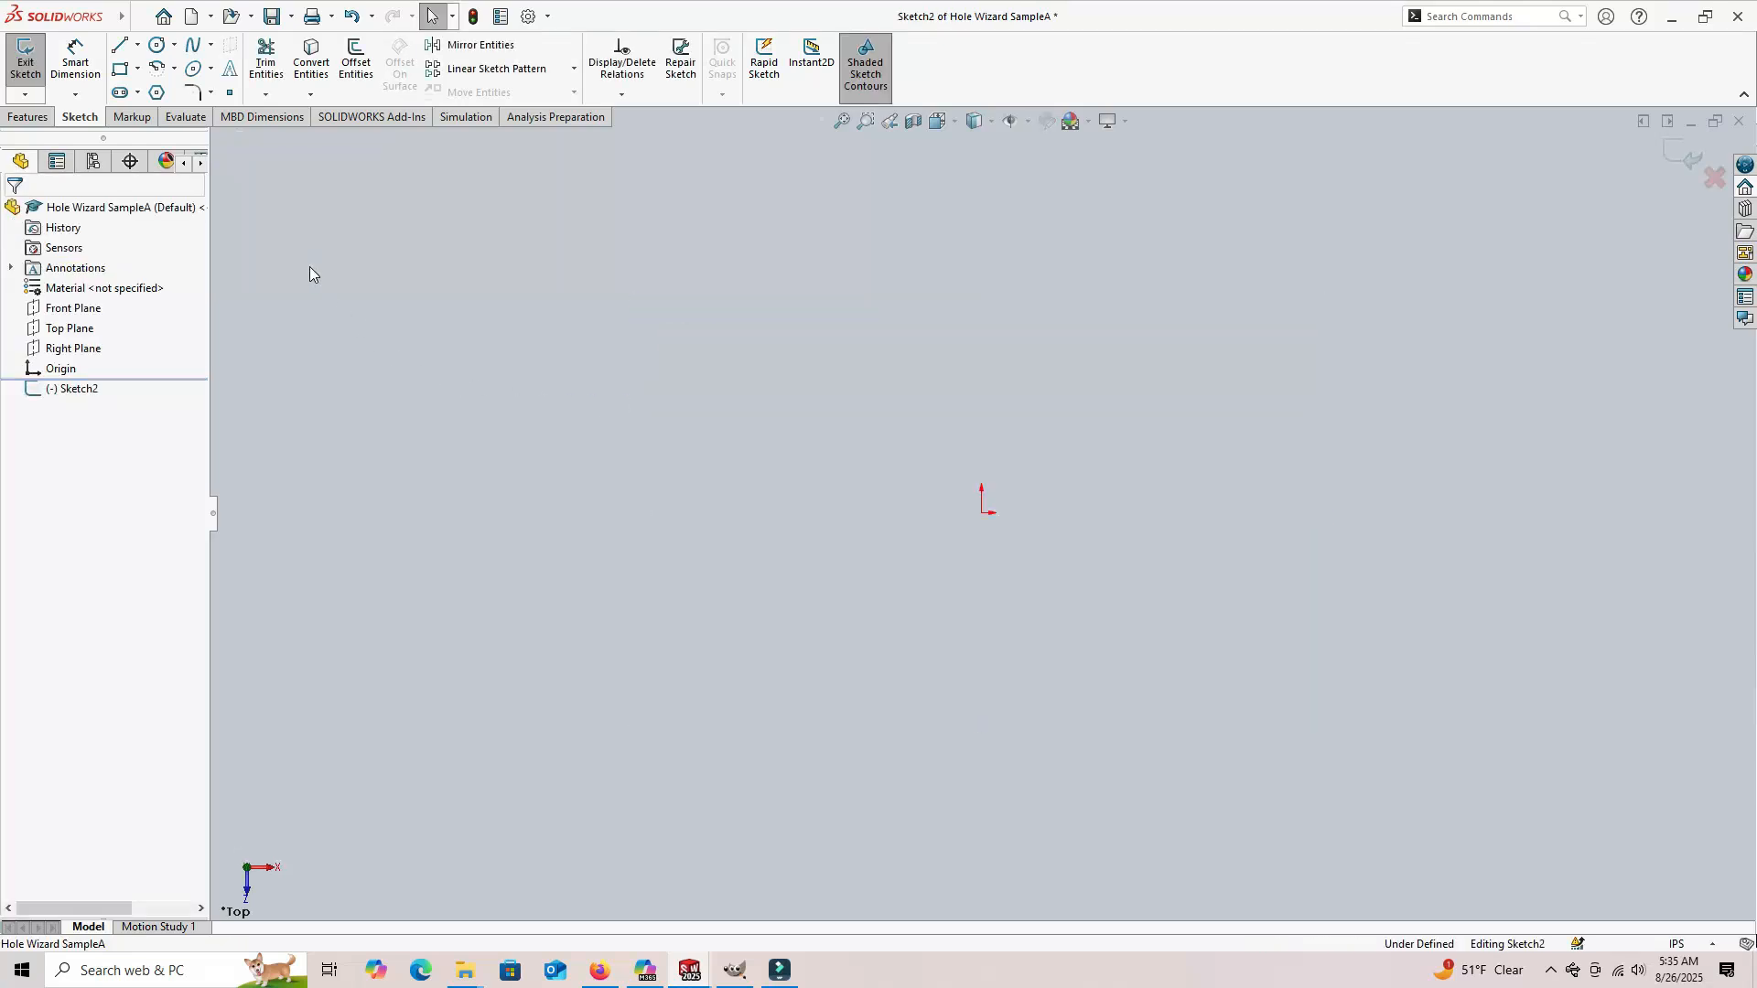
Step: Sketch a corner rectangle of about 3.97 by 3.98 in, with its first corner on the origin
{"action": "left_click", "coordinate": [138, 70]}
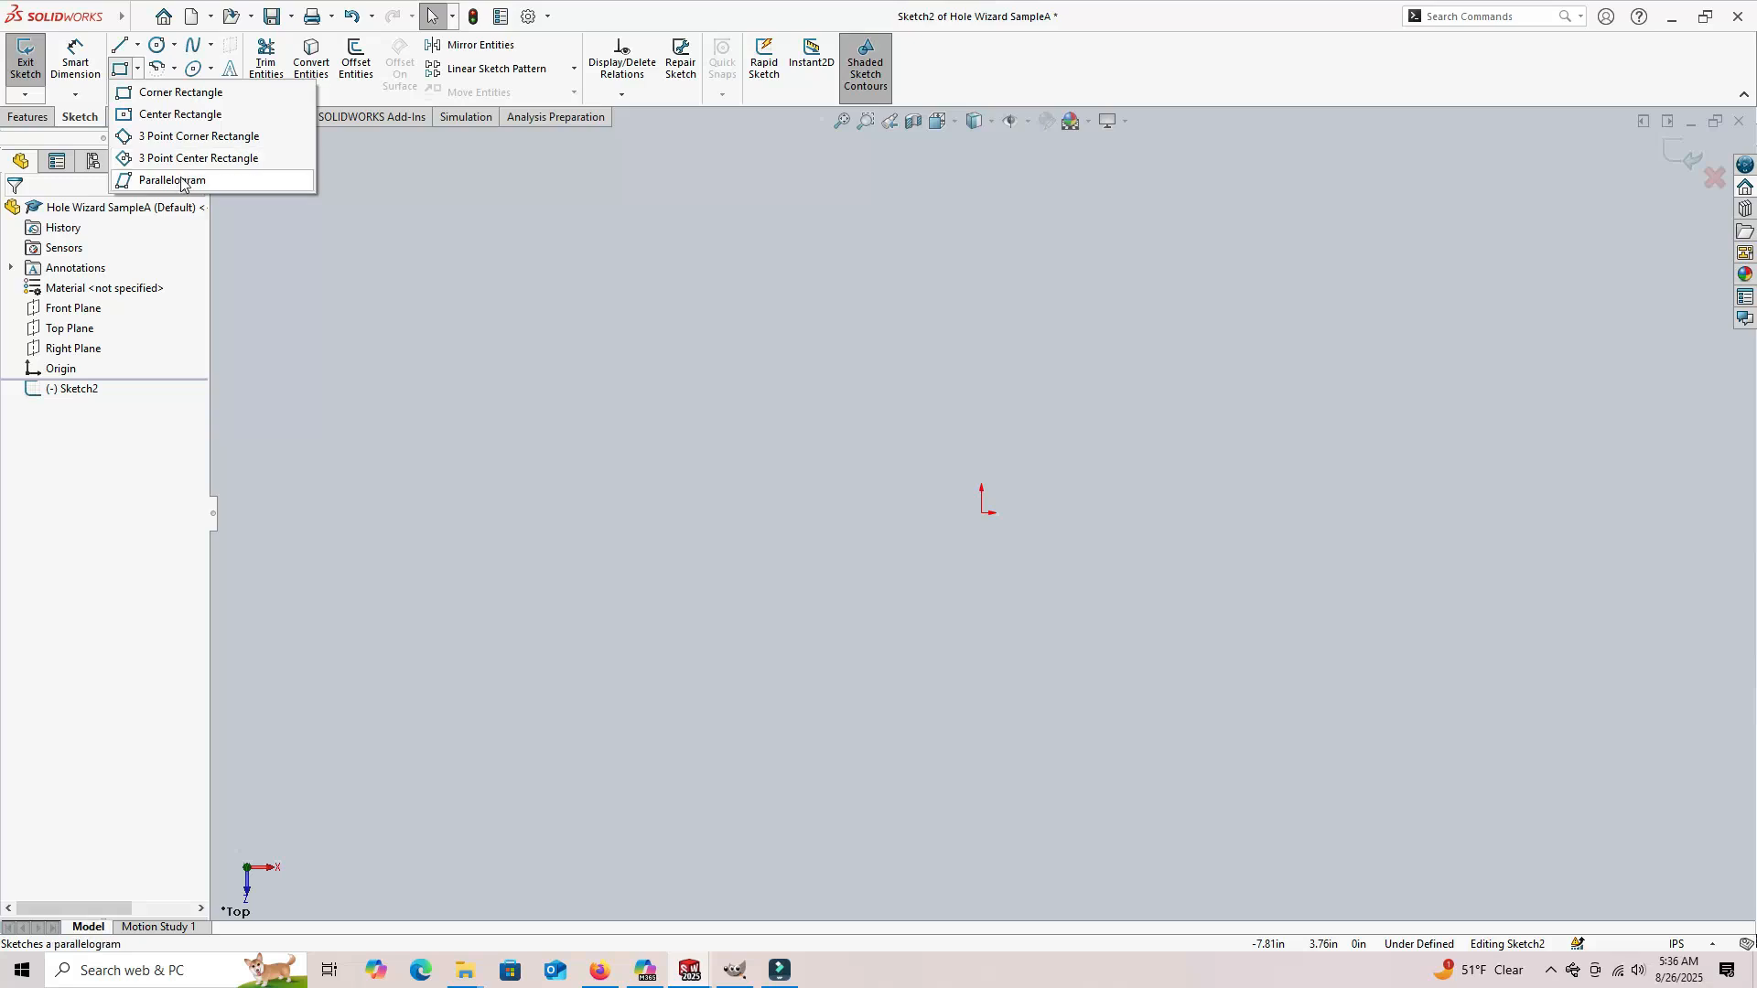
{"action": "left_click", "coordinate": [163, 95]}
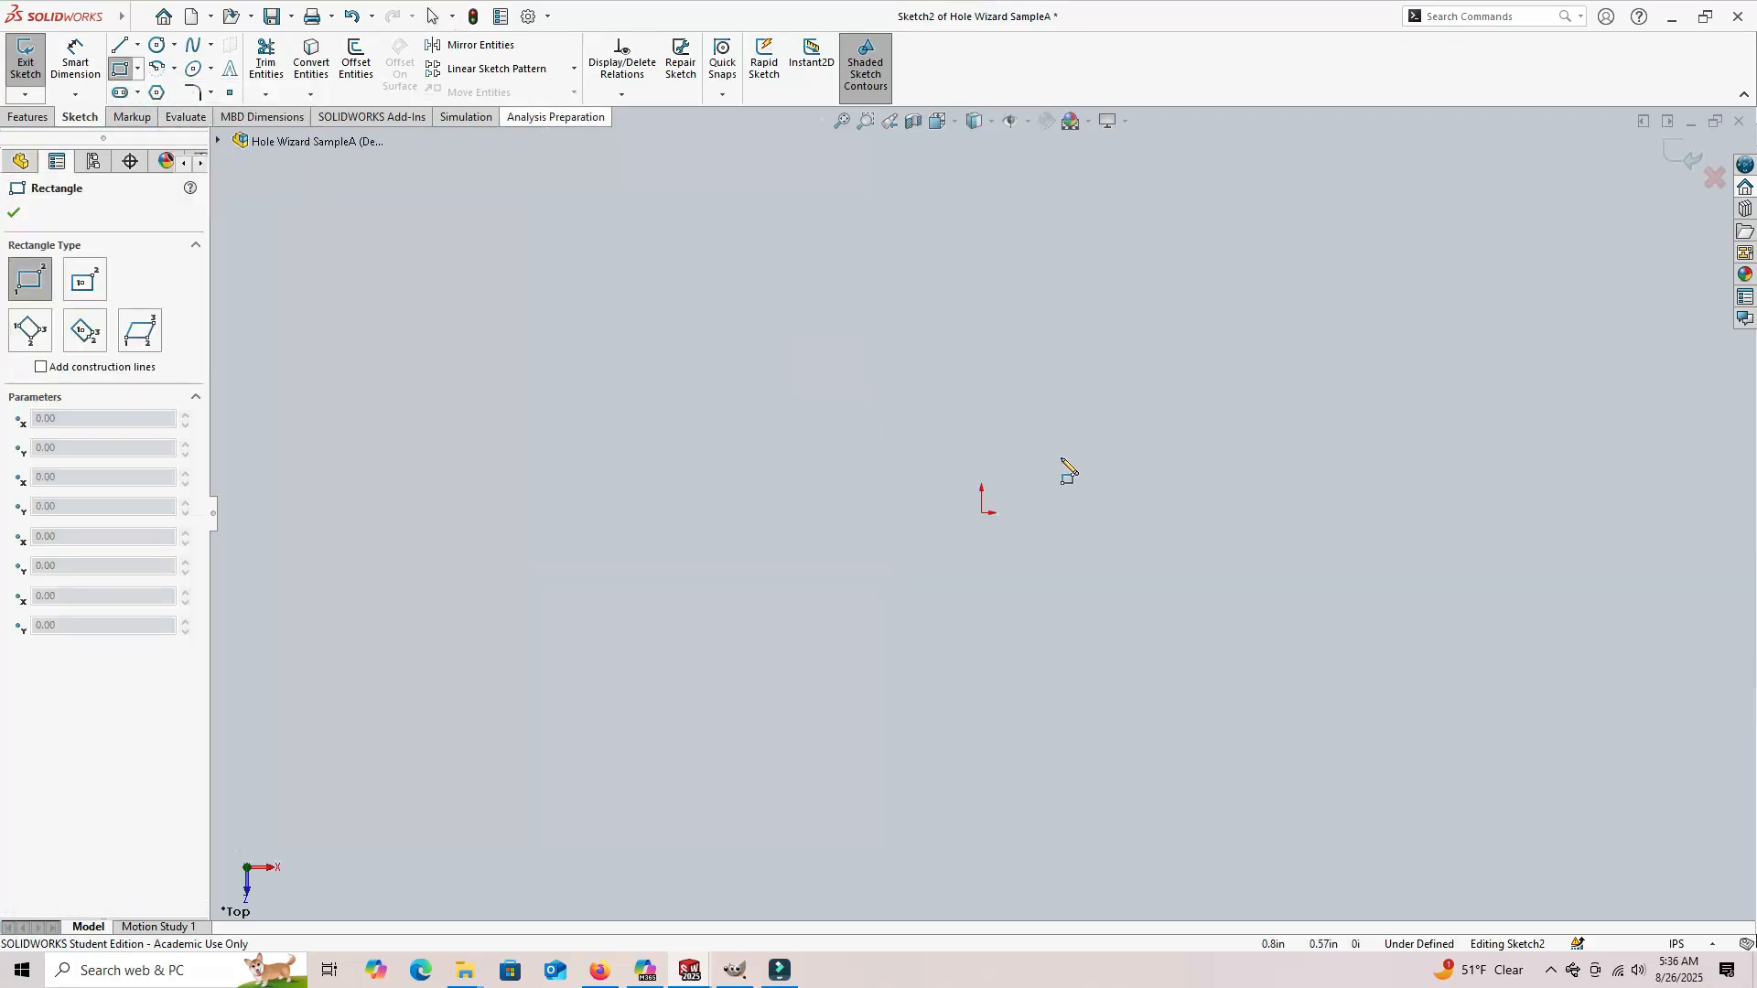
{"action": "left_click", "coordinate": [981, 512]}
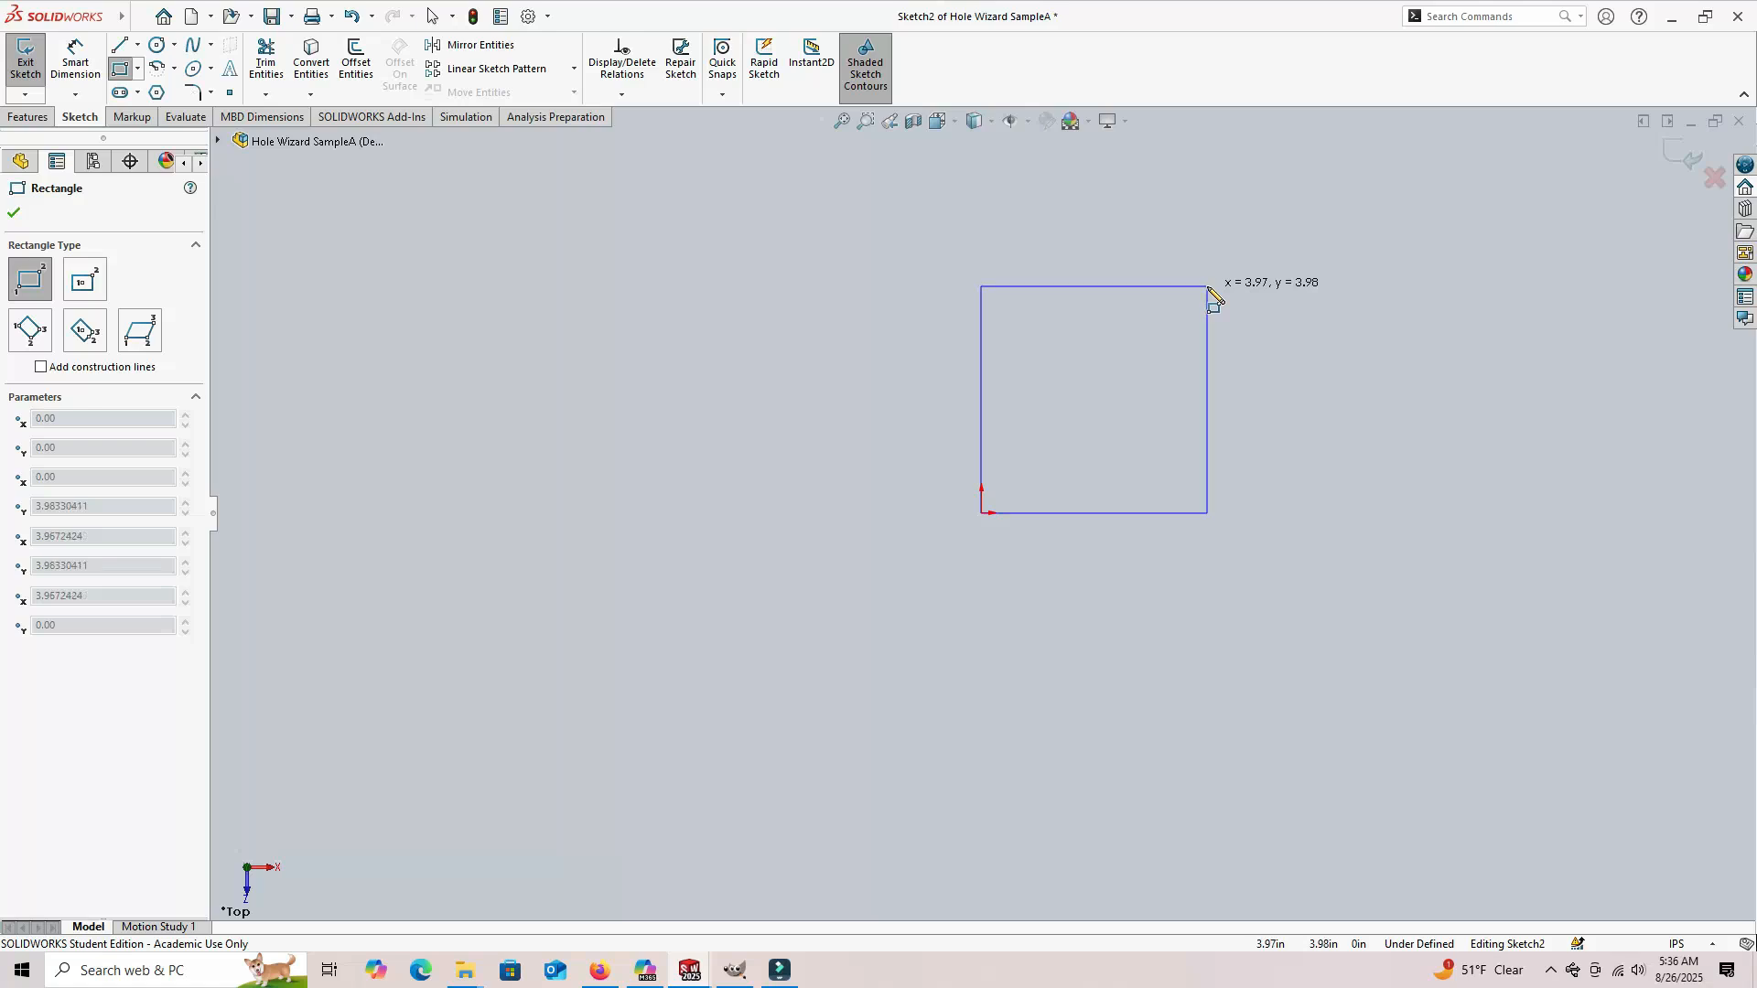
{"action": "left_click", "coordinate": [1207, 287]}
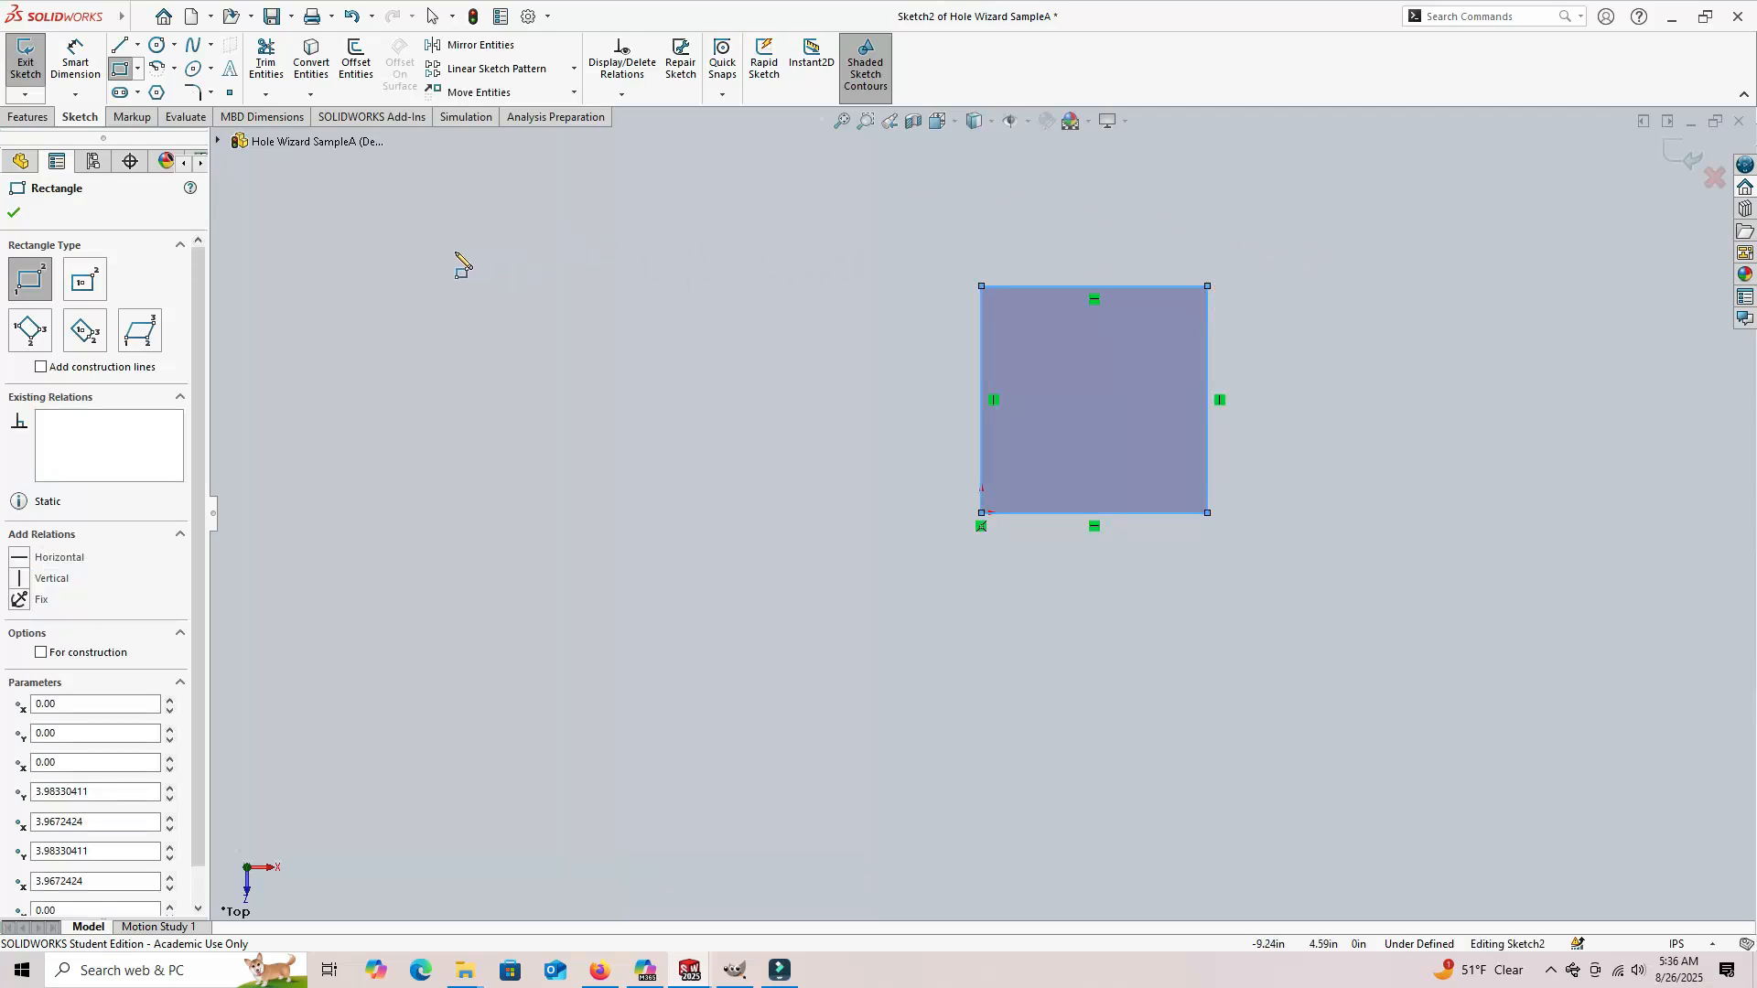
Step: Dimension the rectangle's height and width to 4 in each with Smart Dimension
{"action": "left_click", "coordinate": [79, 72]}
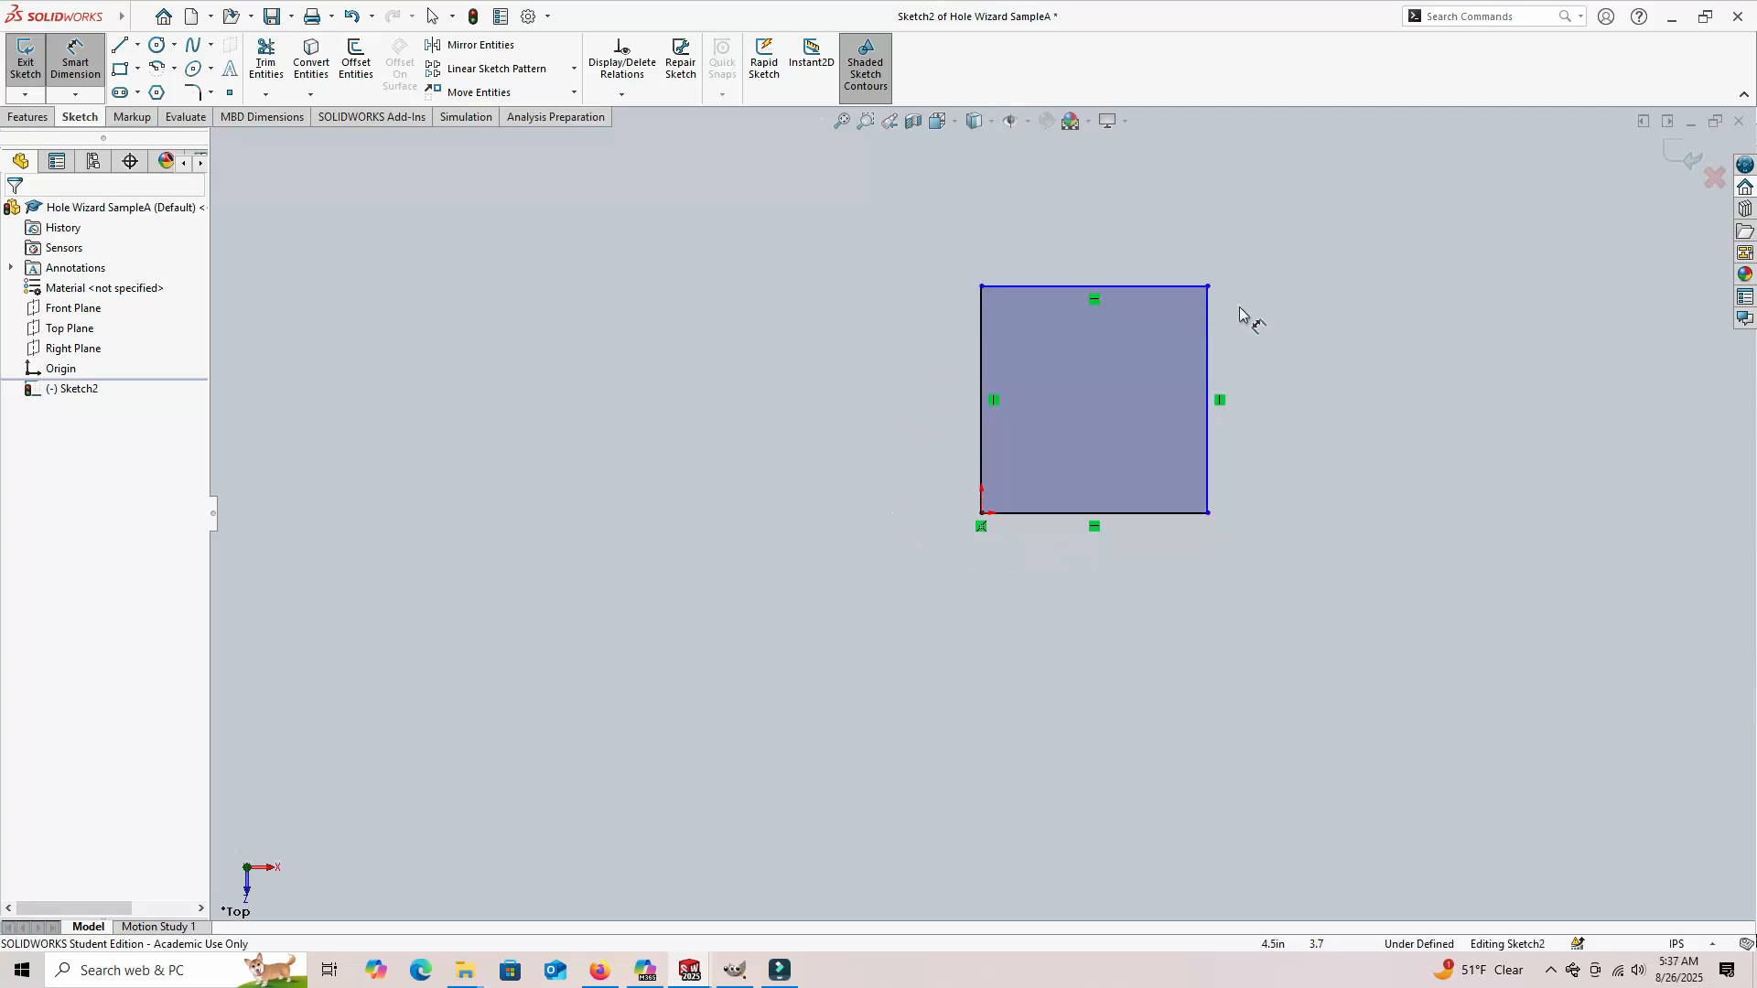
{"action": "left_click", "coordinate": [981, 378]}
{"action": "left_click", "coordinate": [911, 397]}
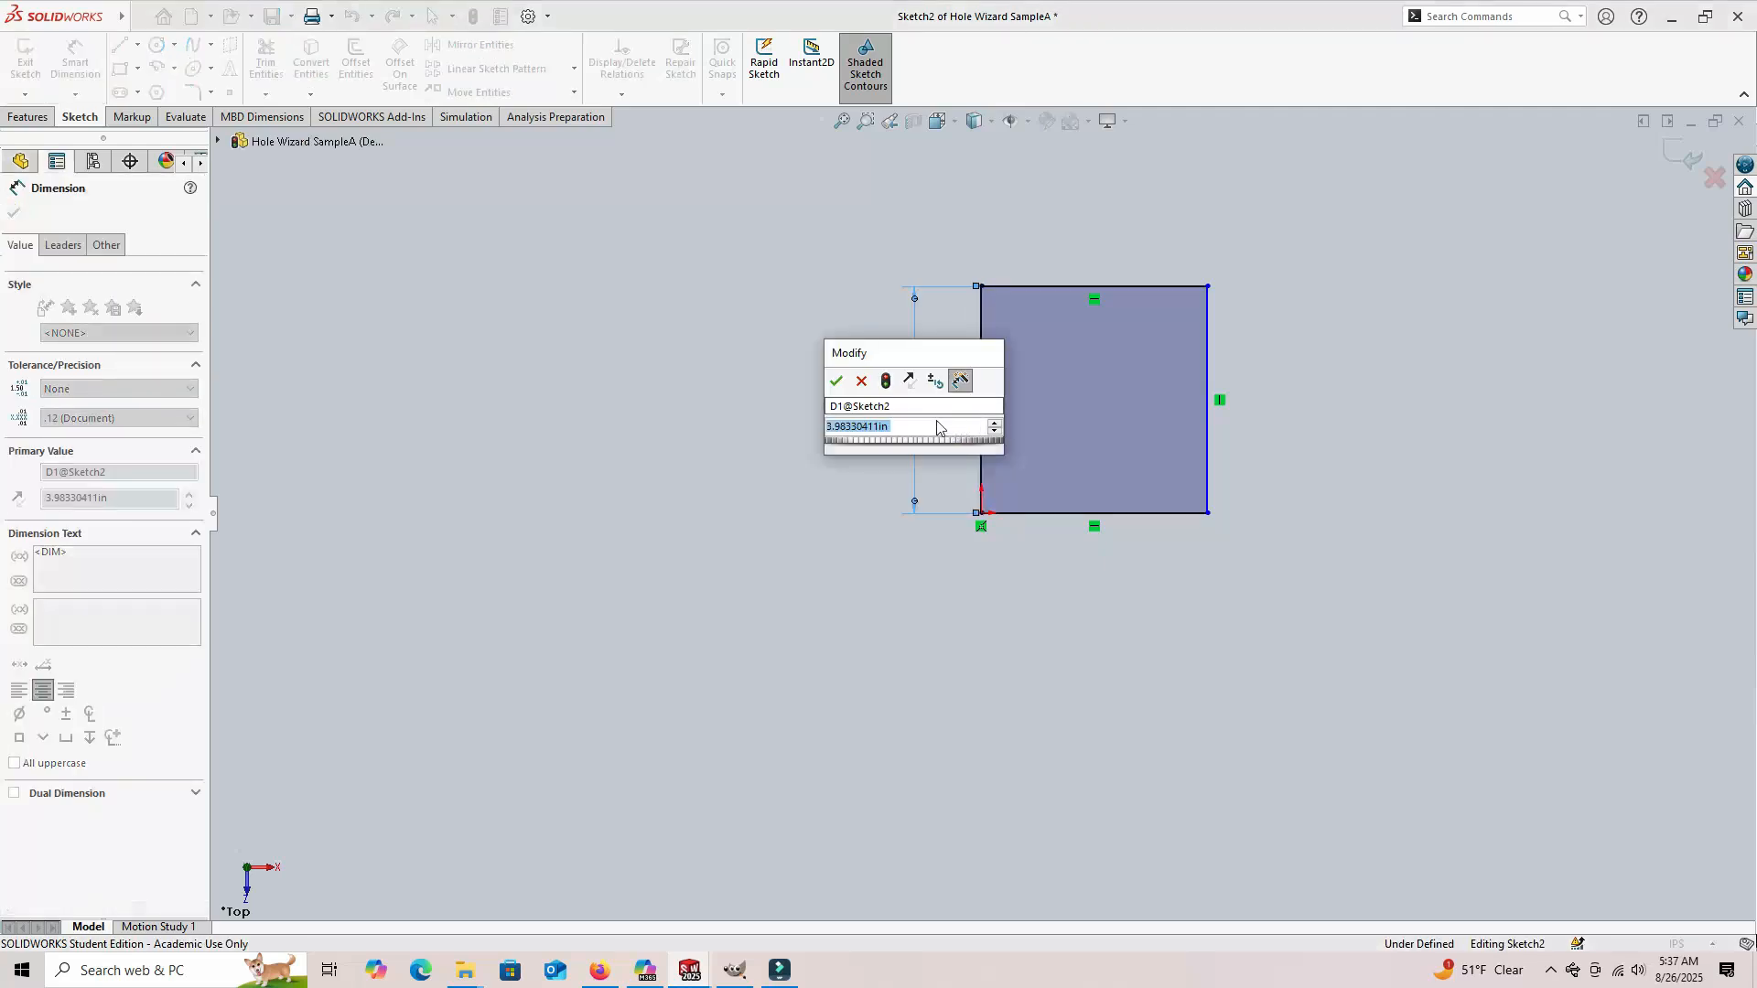
{"action": "type", "text": "4"}
{"action": "key", "text": "Return"}
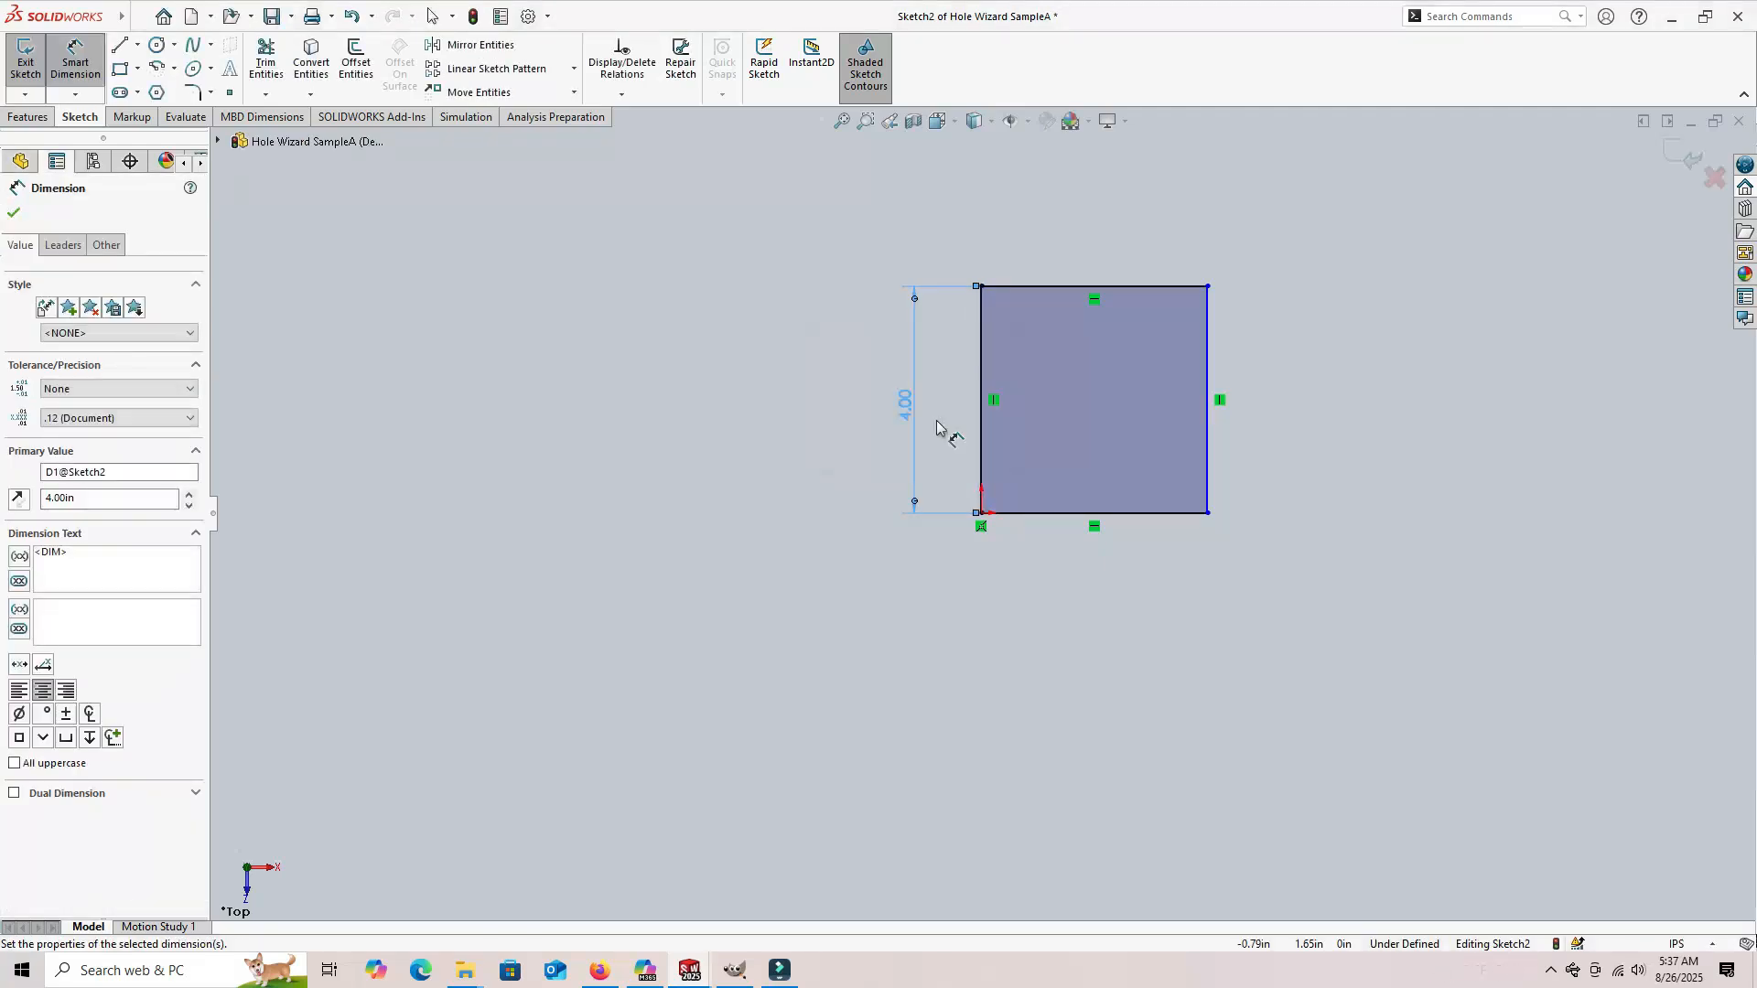
{"action": "left_click", "coordinate": [1054, 513]}
{"action": "left_click", "coordinate": [1078, 594]}
{"action": "key", "text": "Return"}
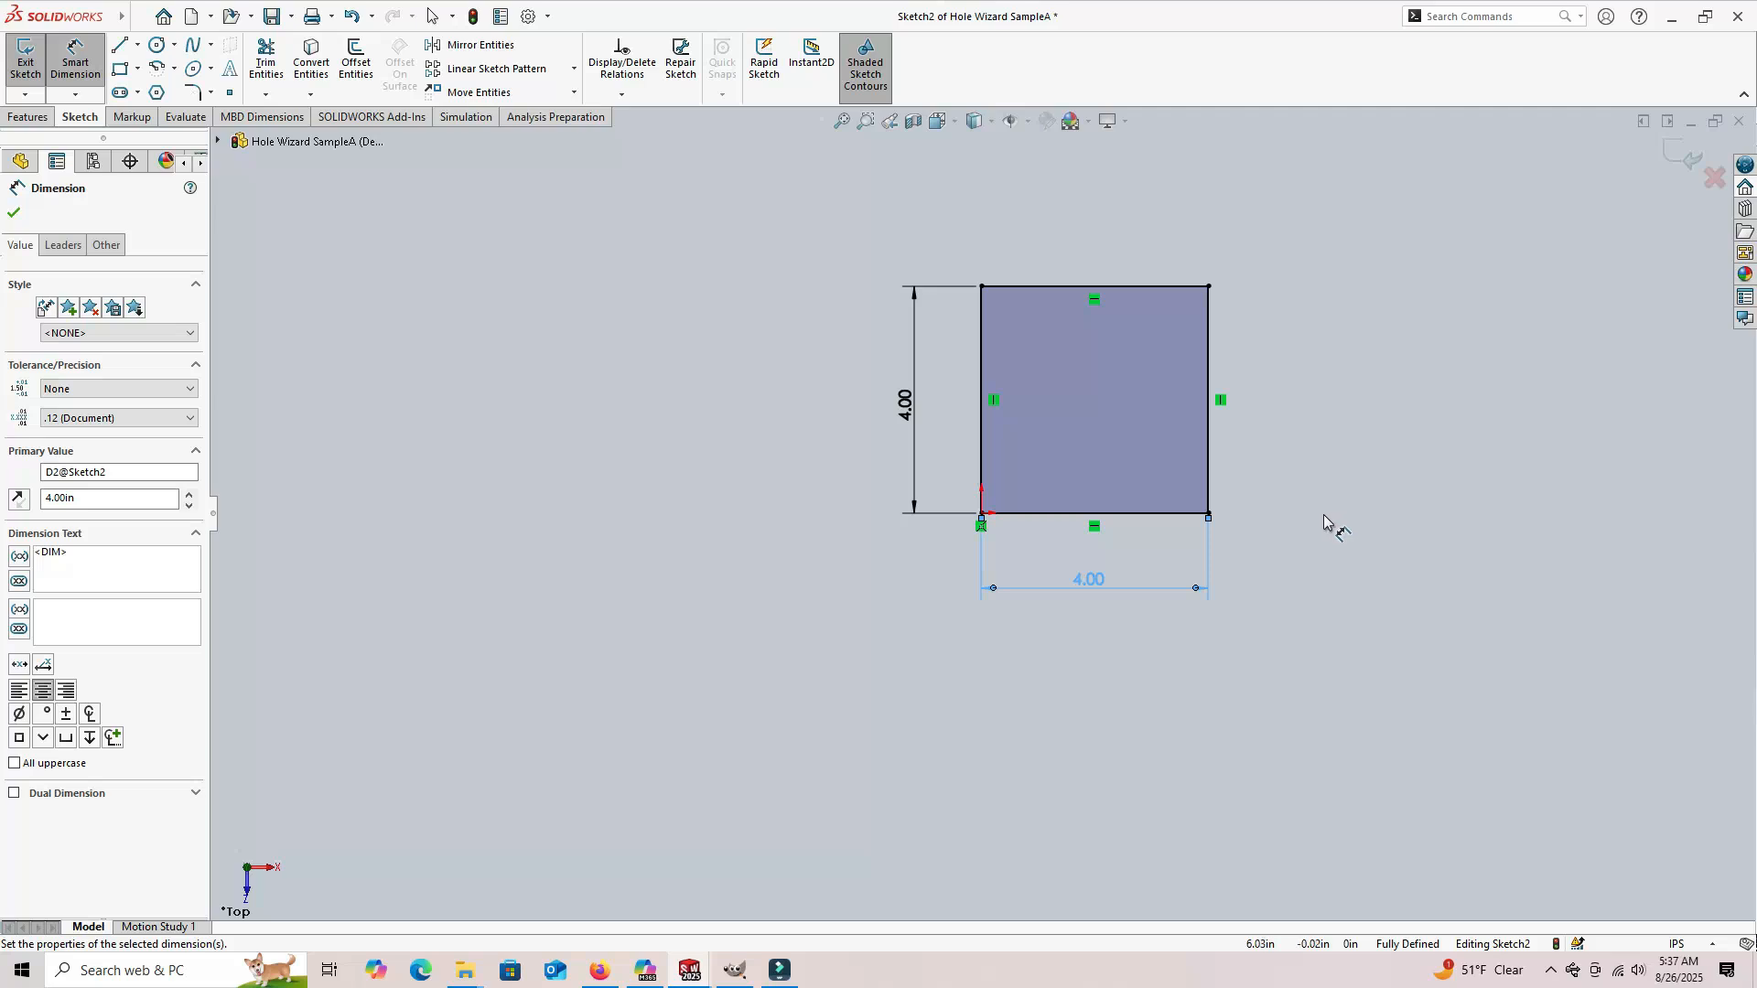
Step: Extrude the square sketch as a blind boss with a depth of 0.5 in
{"action": "mouse_move", "coordinate": [1372, 518]}
{"action": "middle_mouse_down"}
{"action": "mouse_move", "coordinate": [1376, 415]}
{"action": "mouse_move", "coordinate": [1318, 509]}
{"action": "mouse_move", "coordinate": [1343, 513]}
{"action": "middle_mouse_up"}
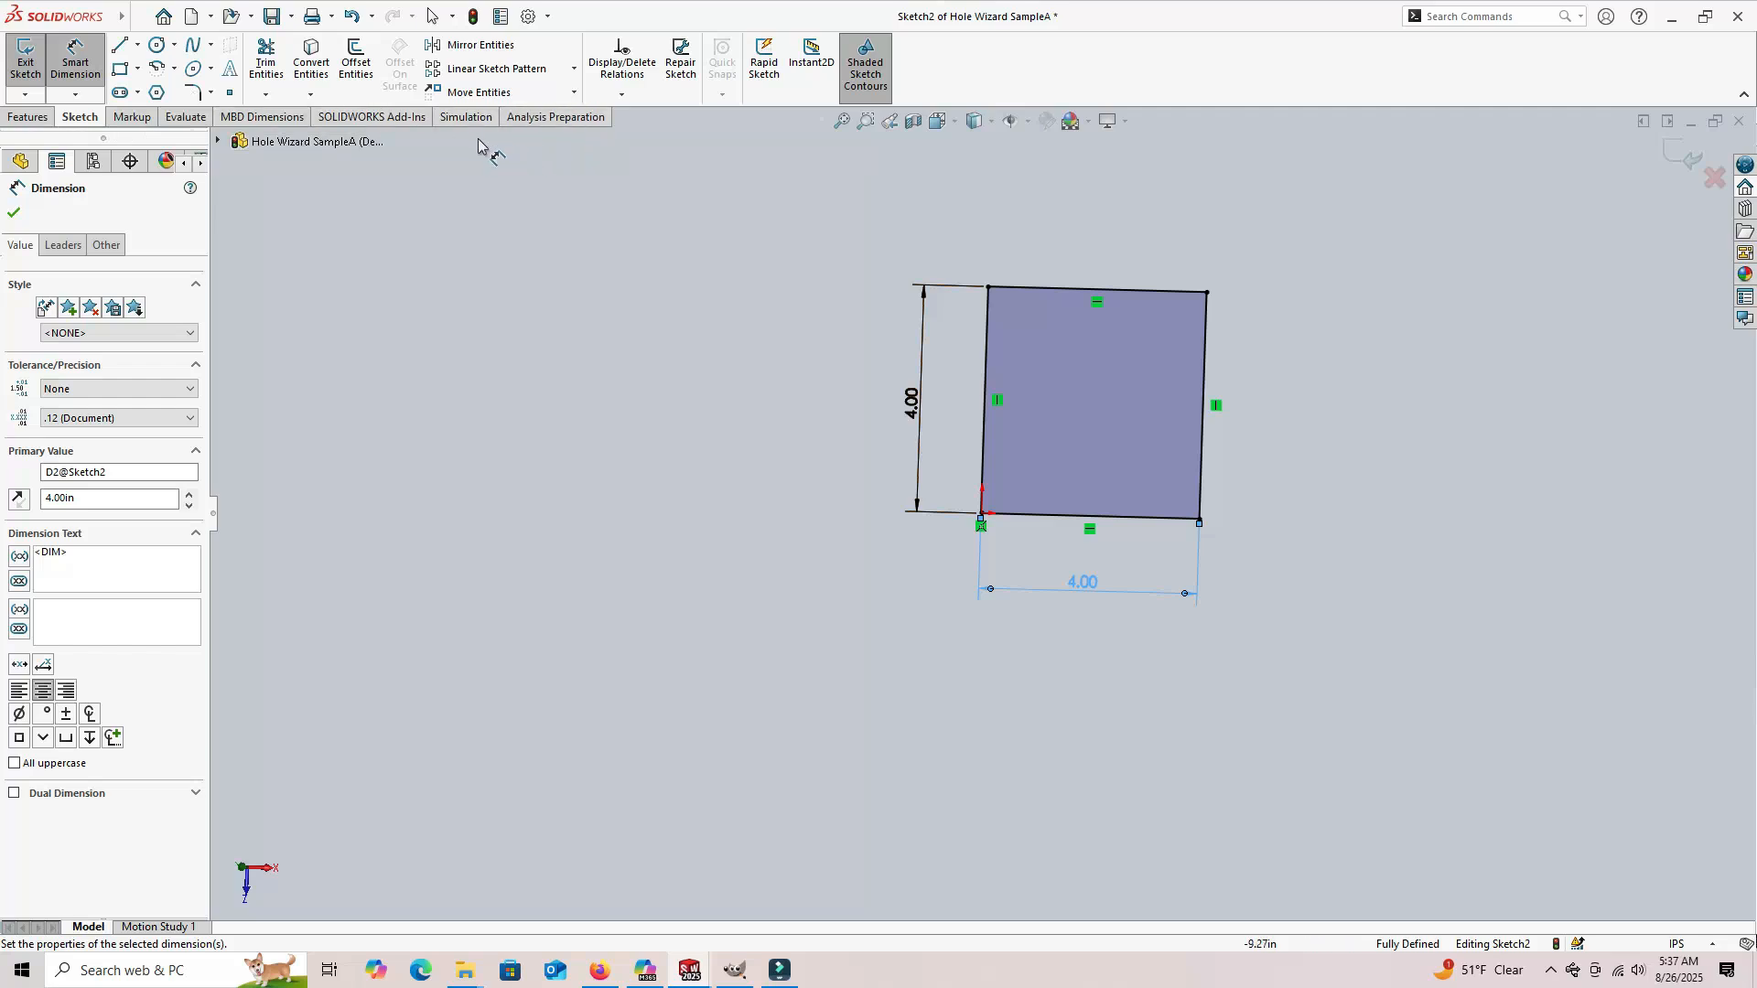
{"action": "left_click", "coordinate": [26, 117]}
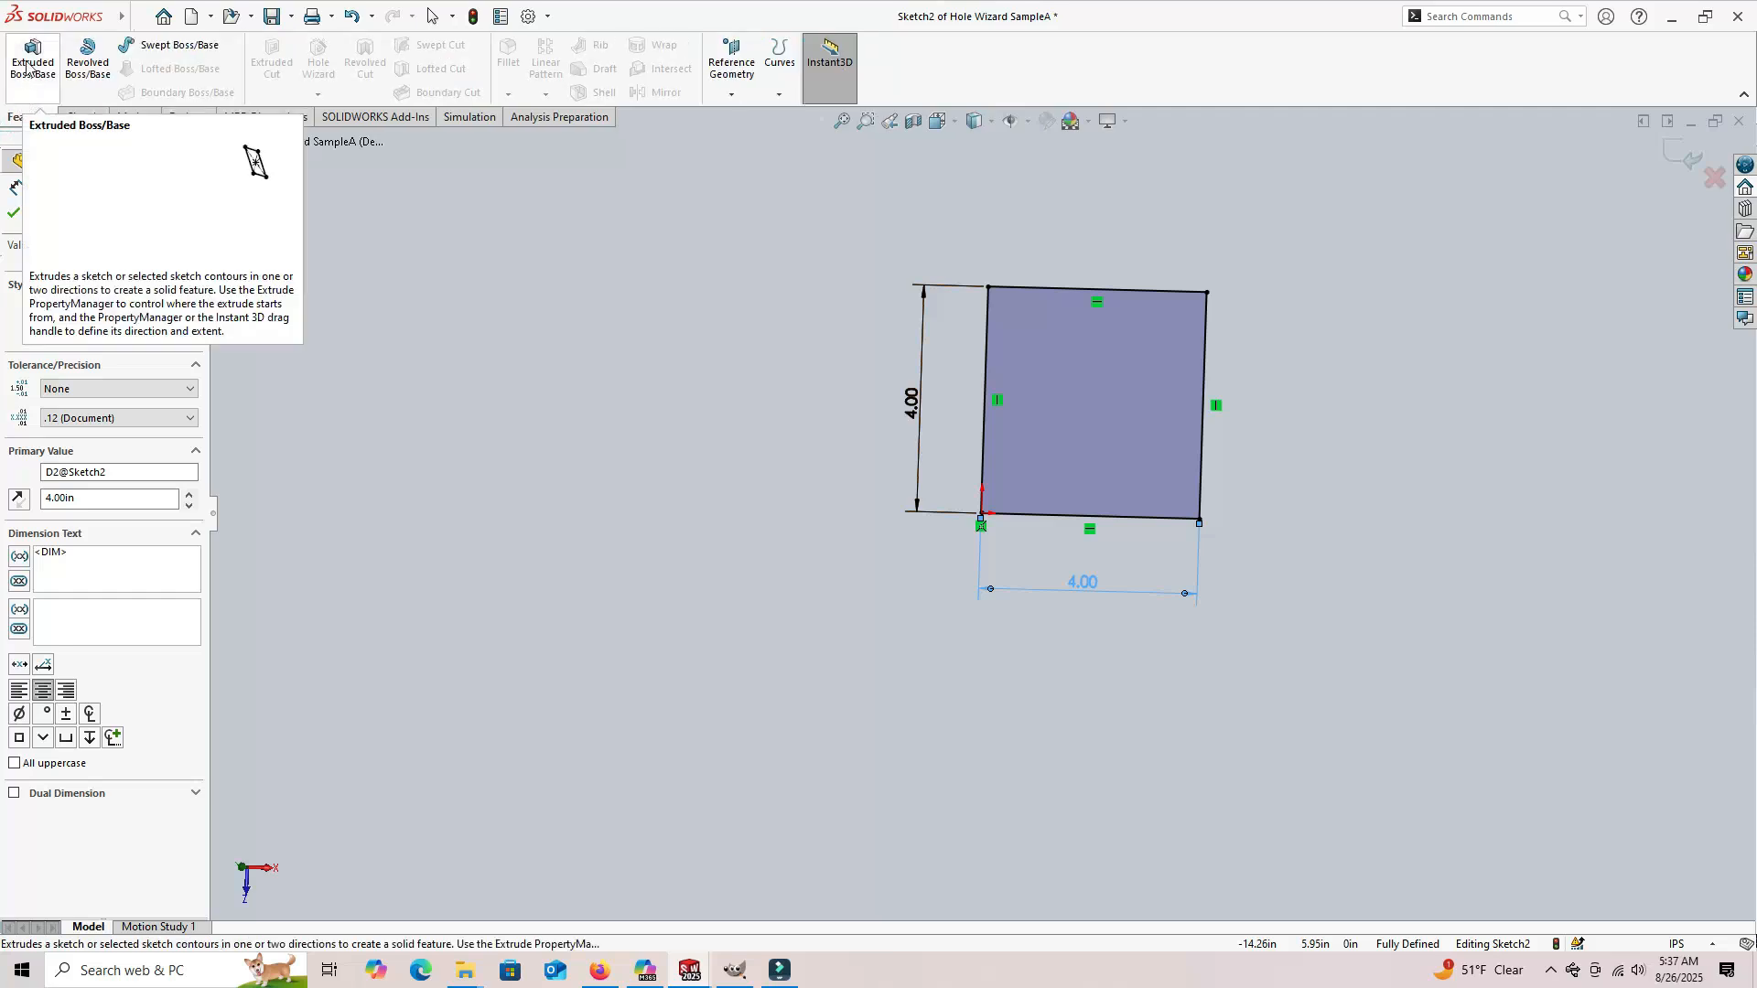
{"action": "left_click", "coordinate": [30, 75]}
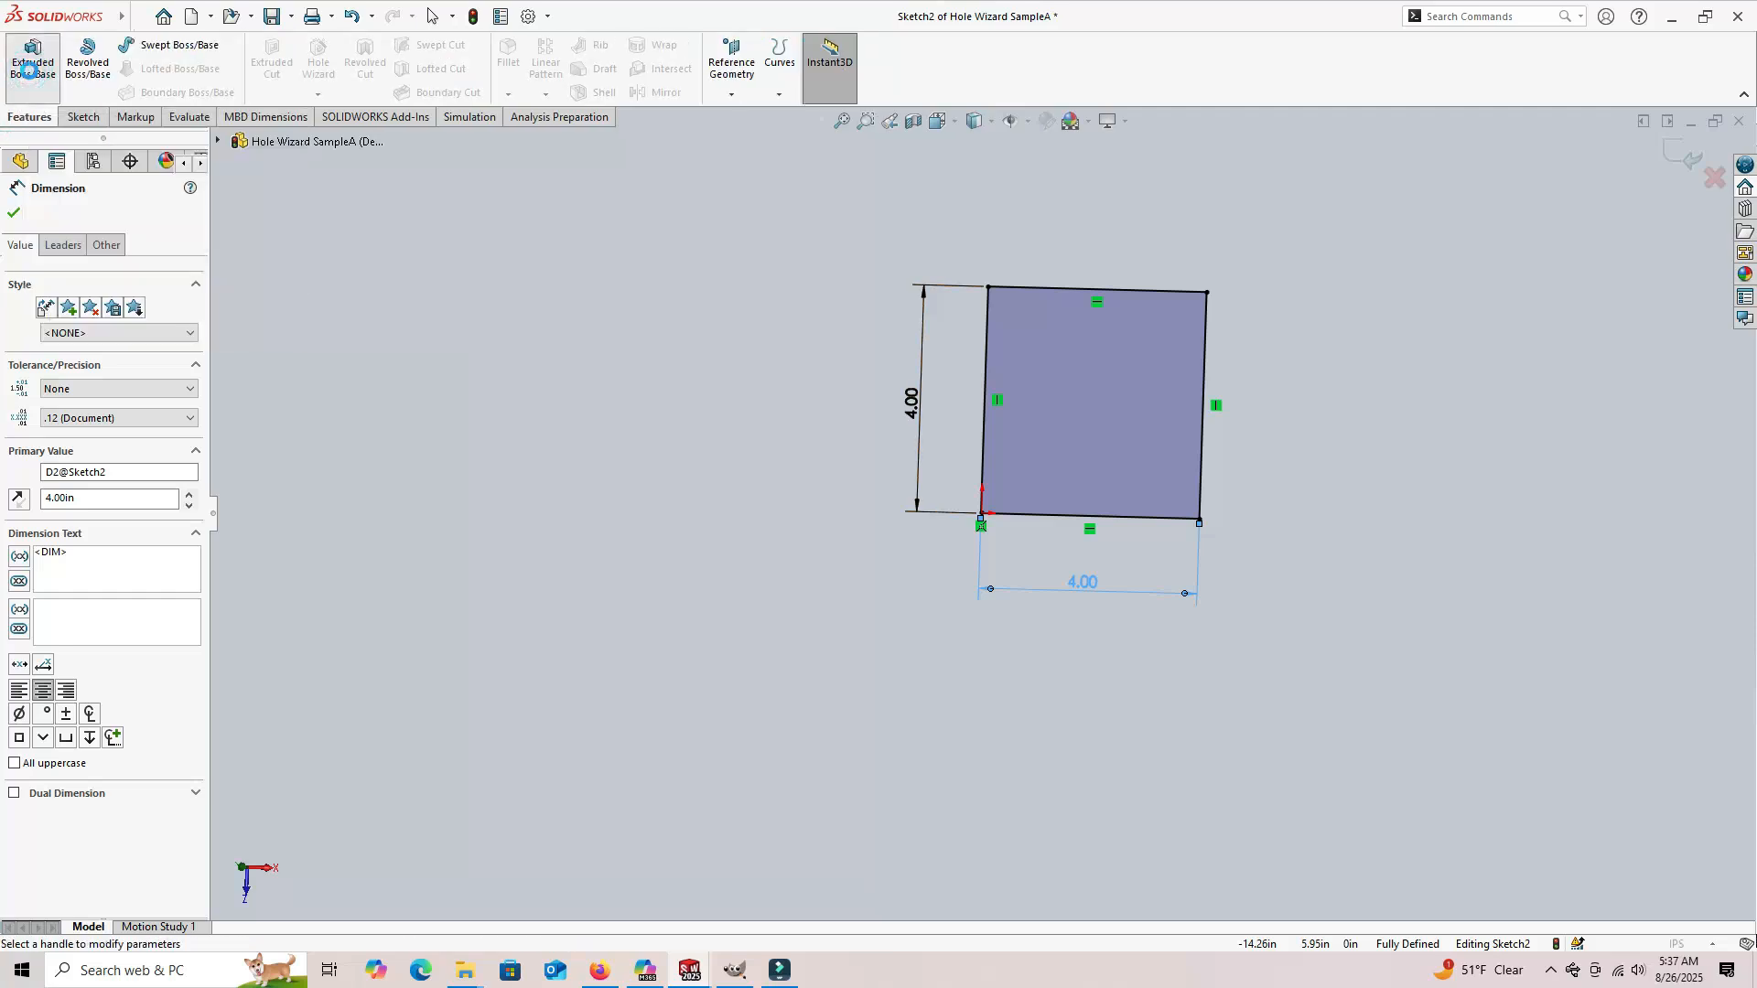
{"action": "type", "text": "0.5"}
{"action": "key", "text": "Return"}
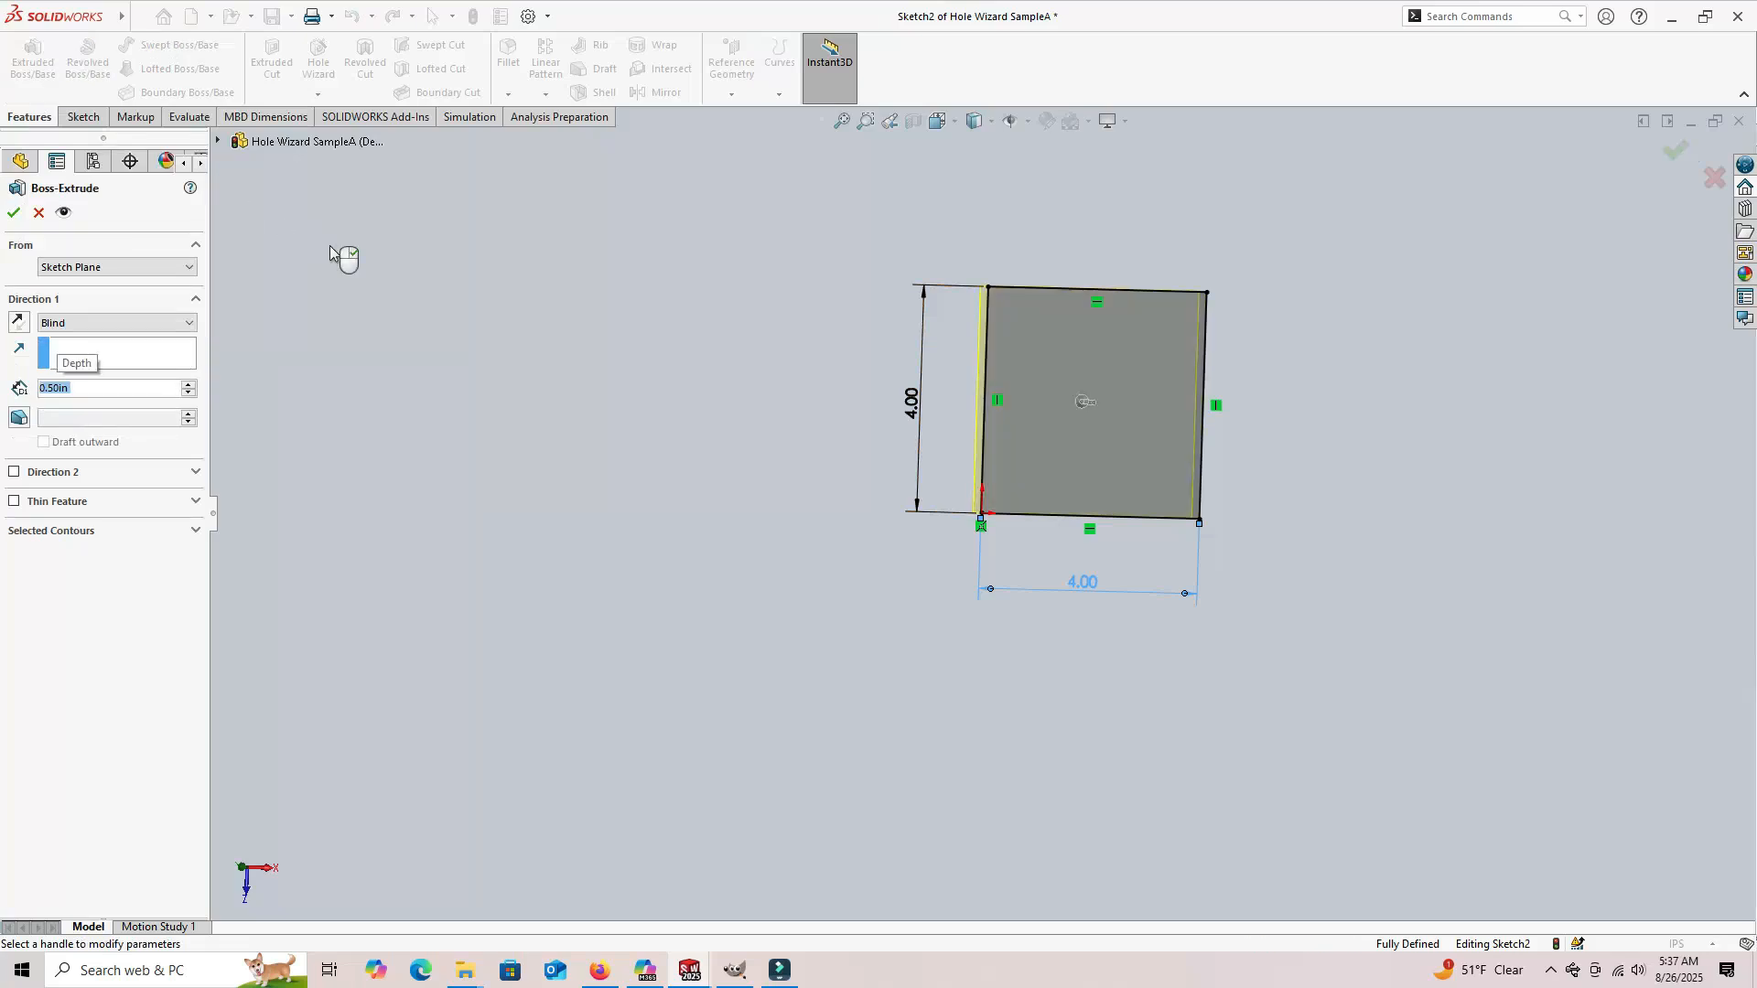
{"action": "left_click", "coordinate": [13, 211]}
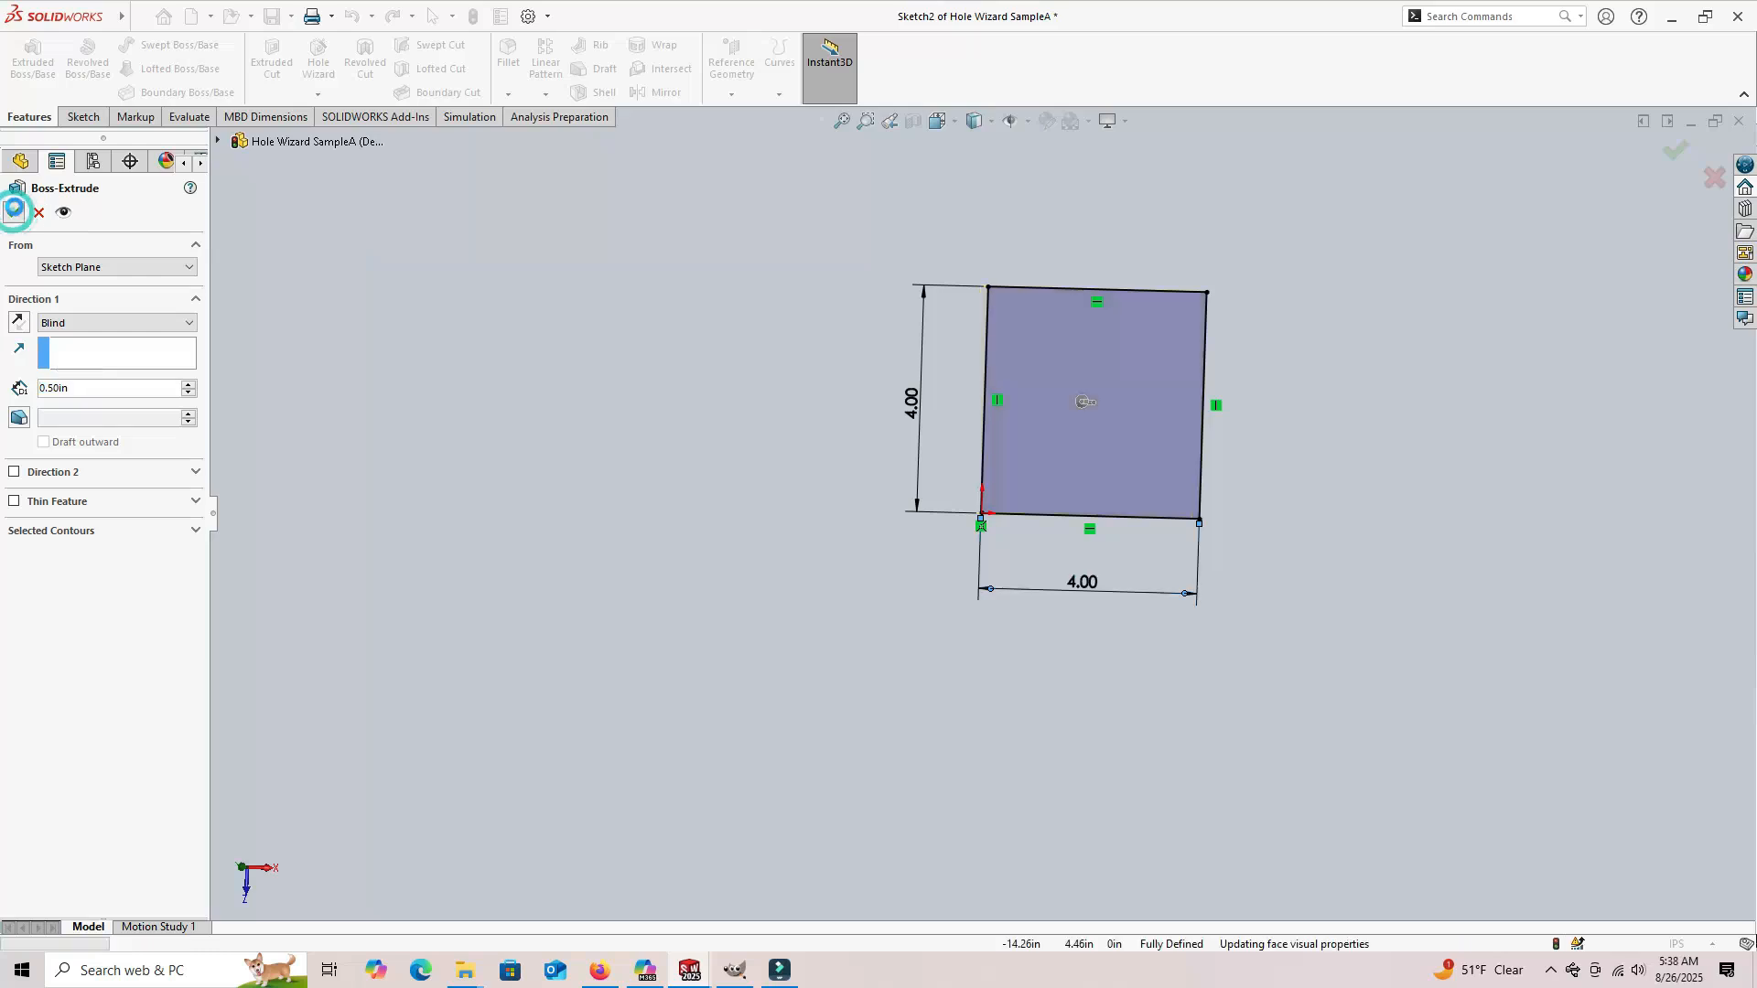
Step: Compare the extruded block with the finished Hole Wizard Sample plate, examining its centre hole, and return to Hole Wizard SampleA
{"action": "middle_click_drag", "start_coordinate": [868, 453], "coordinate": [882, 245]}
{"action": "scroll", "coordinate": [1277, 284], "scroll_direction": "up", "scroll_amount": 4}
{"action": "scroll", "coordinate": [1189, 379], "scroll_direction": "down", "scroll_amount": 3}
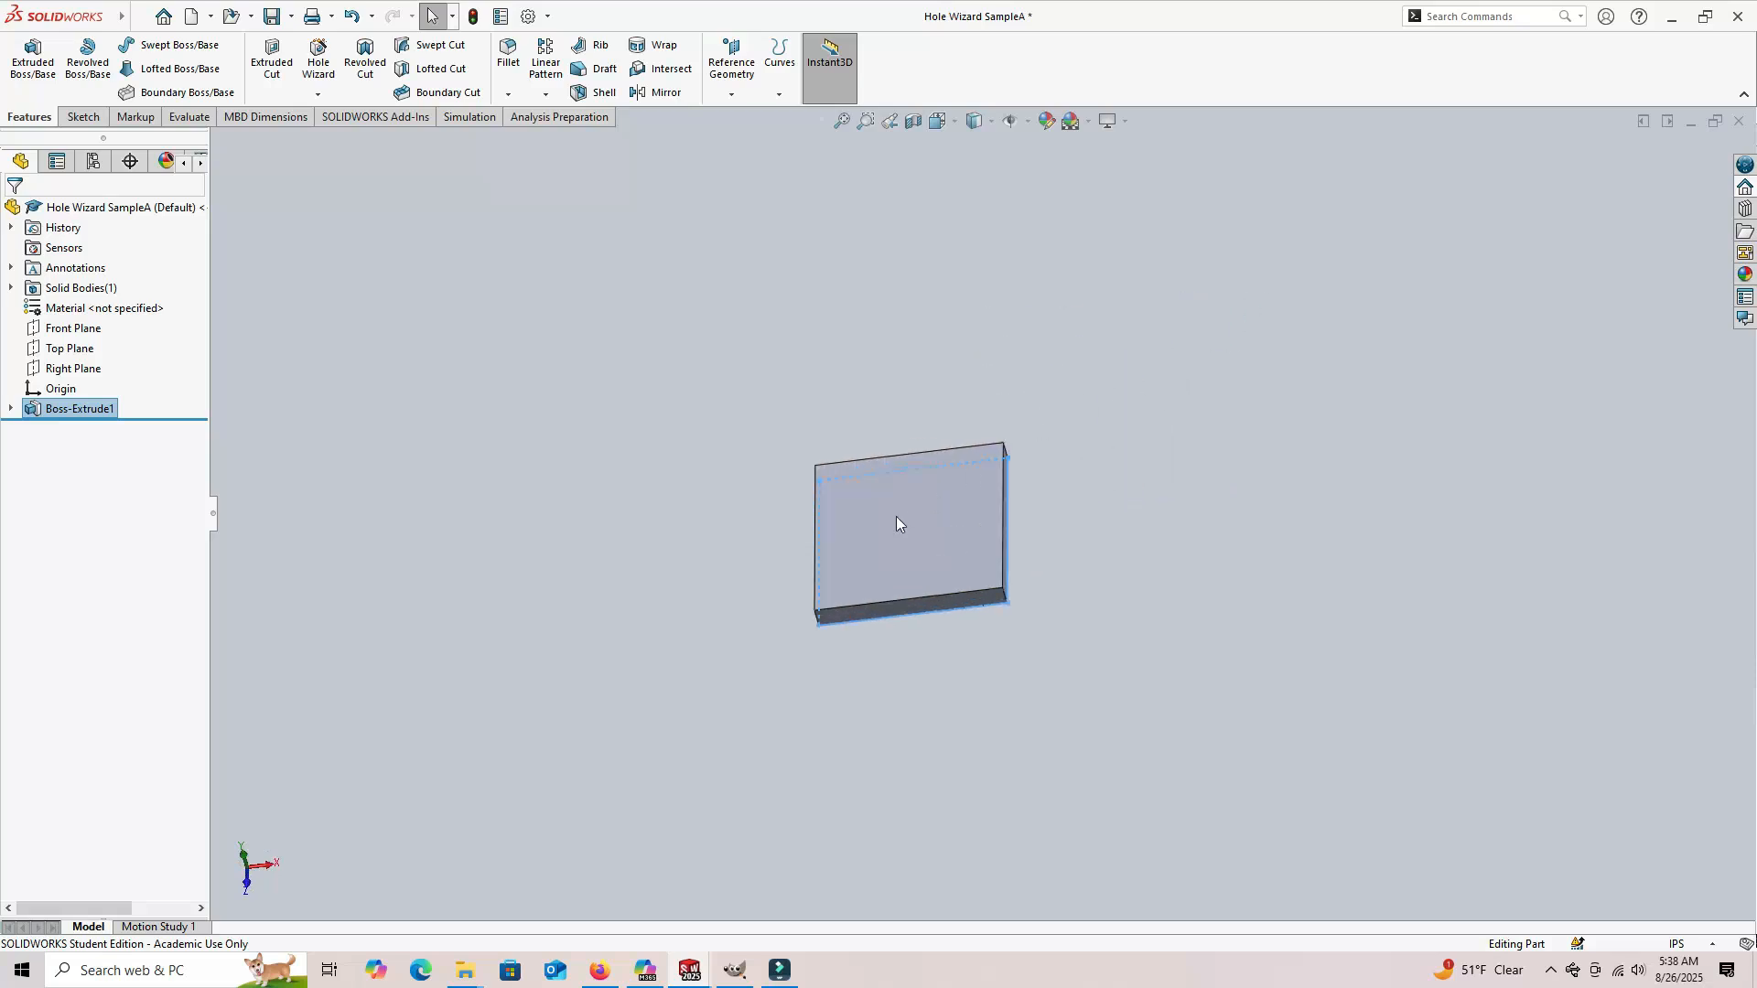
{"action": "scroll", "coordinate": [700, 567], "scroll_direction": "down", "scroll_amount": 2}
{"action": "scroll", "coordinate": [824, 439], "scroll_direction": "down", "scroll_amount": 2}
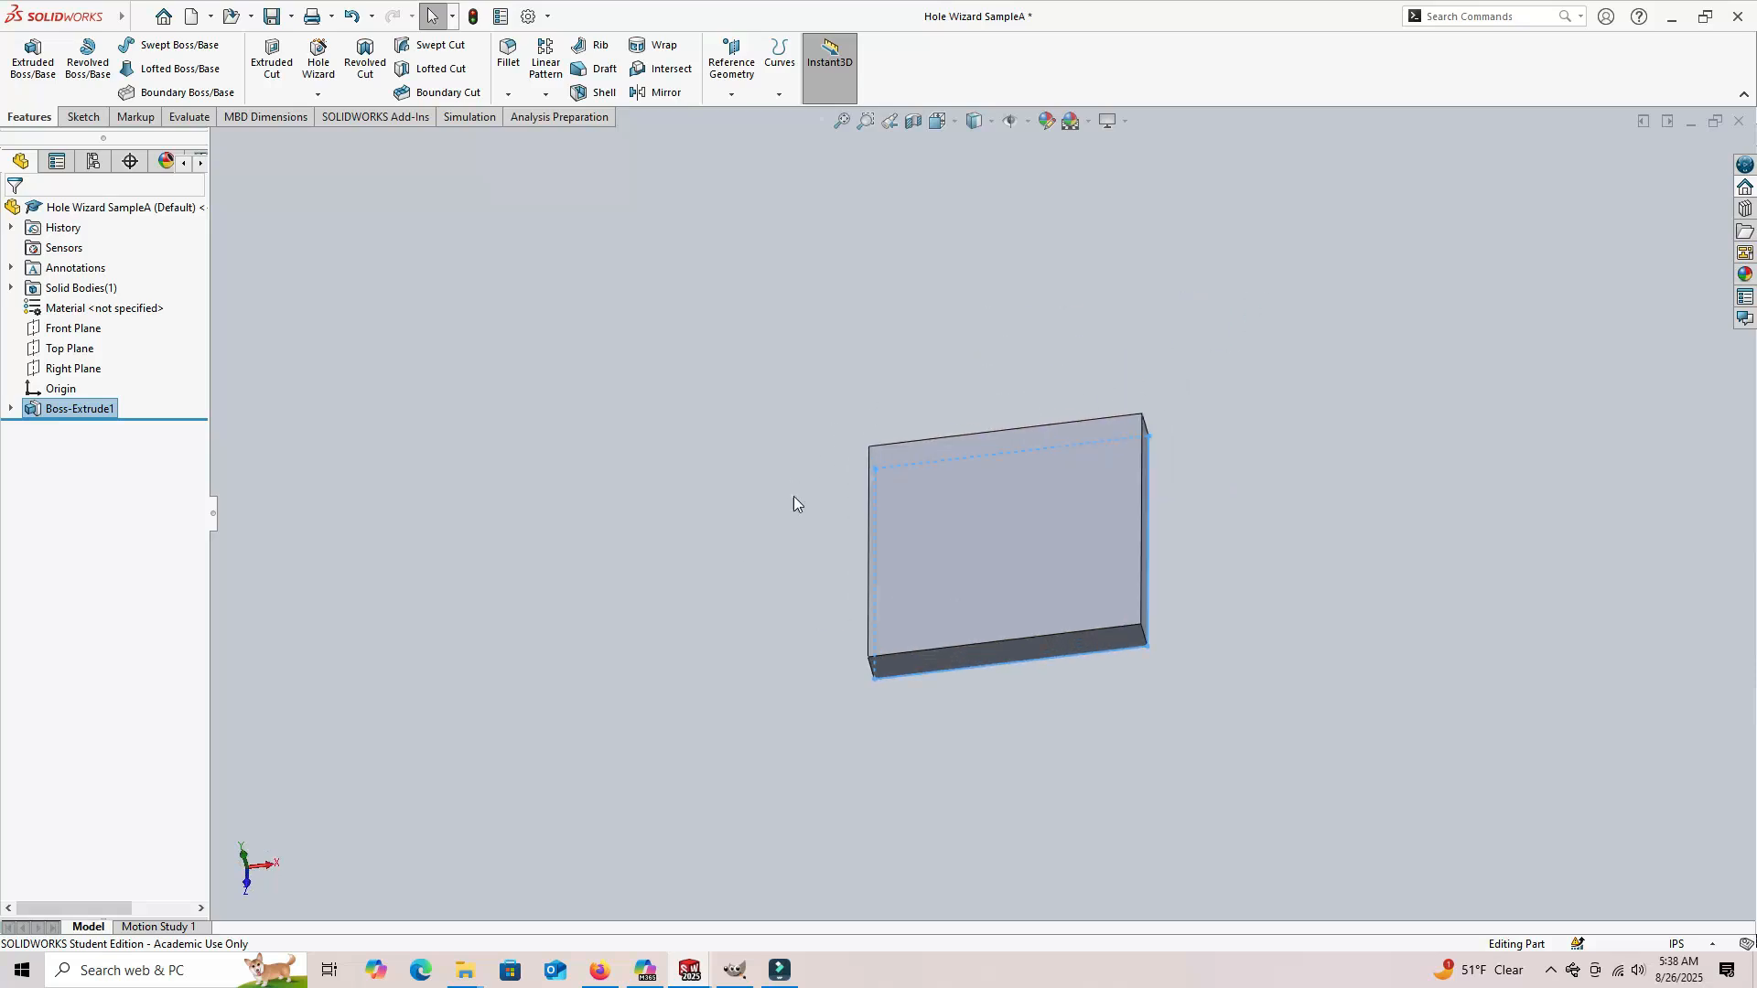
{"action": "scroll", "coordinate": [785, 503], "scroll_direction": "down", "scroll_amount": 2}
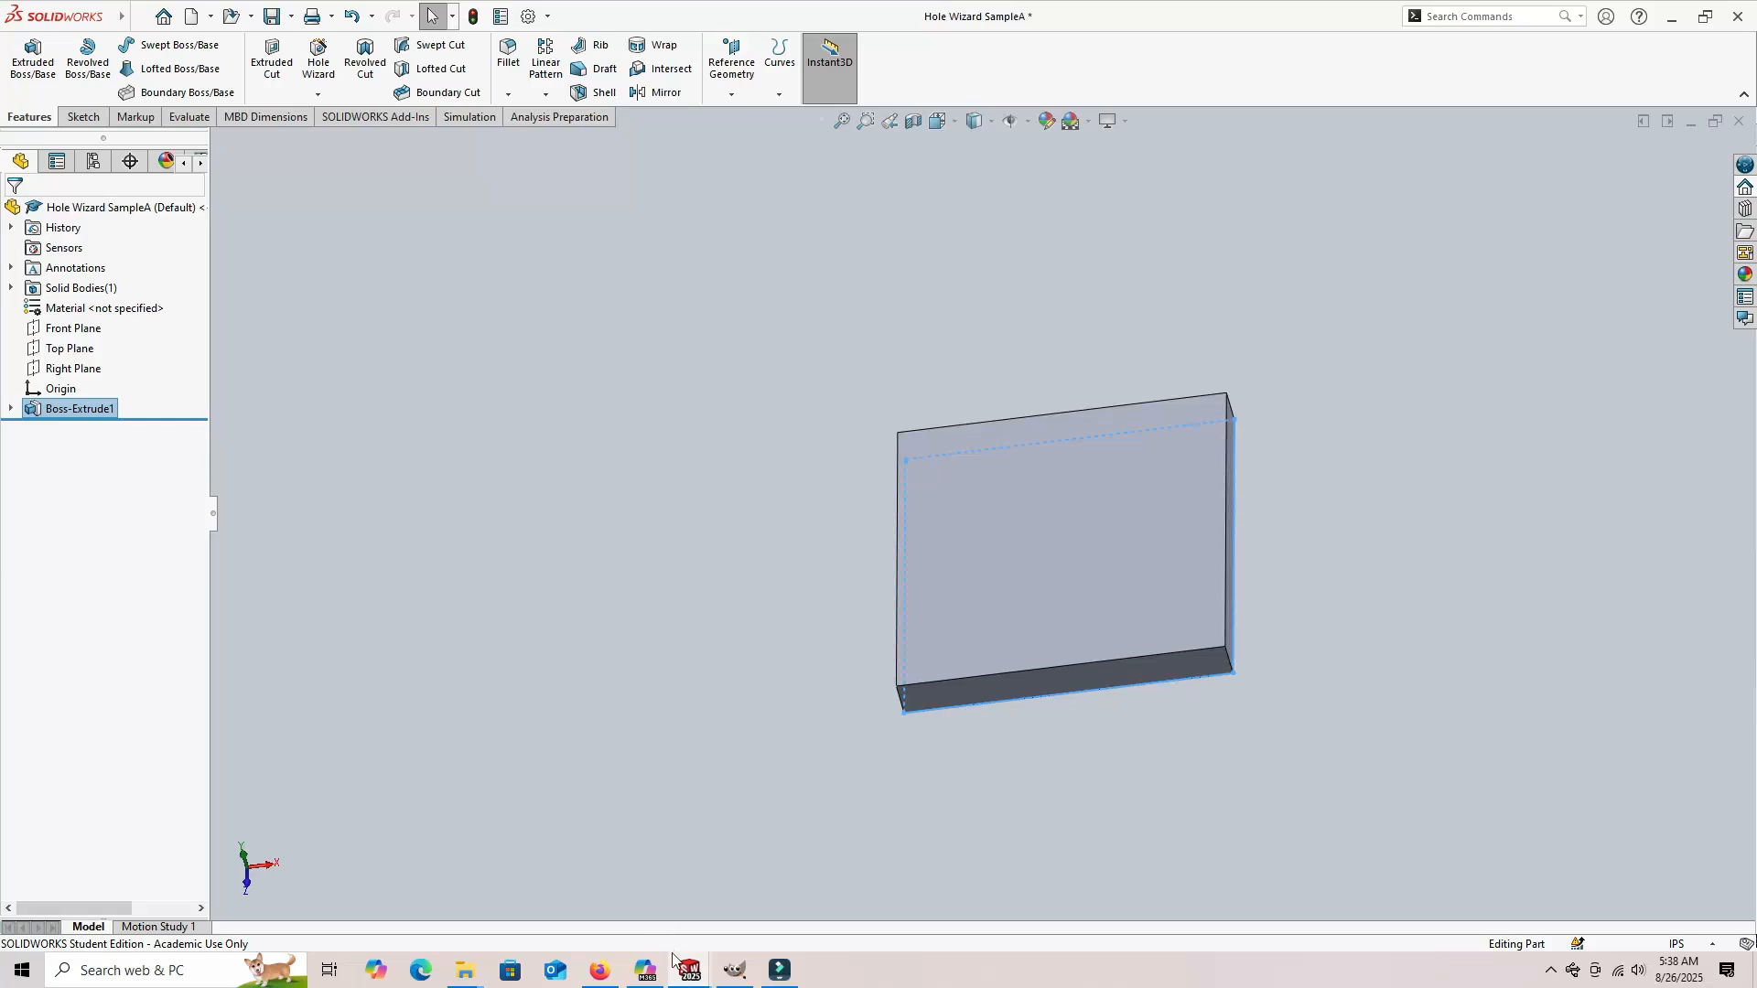
{"action": "mouse_move", "coordinate": [680, 973]}
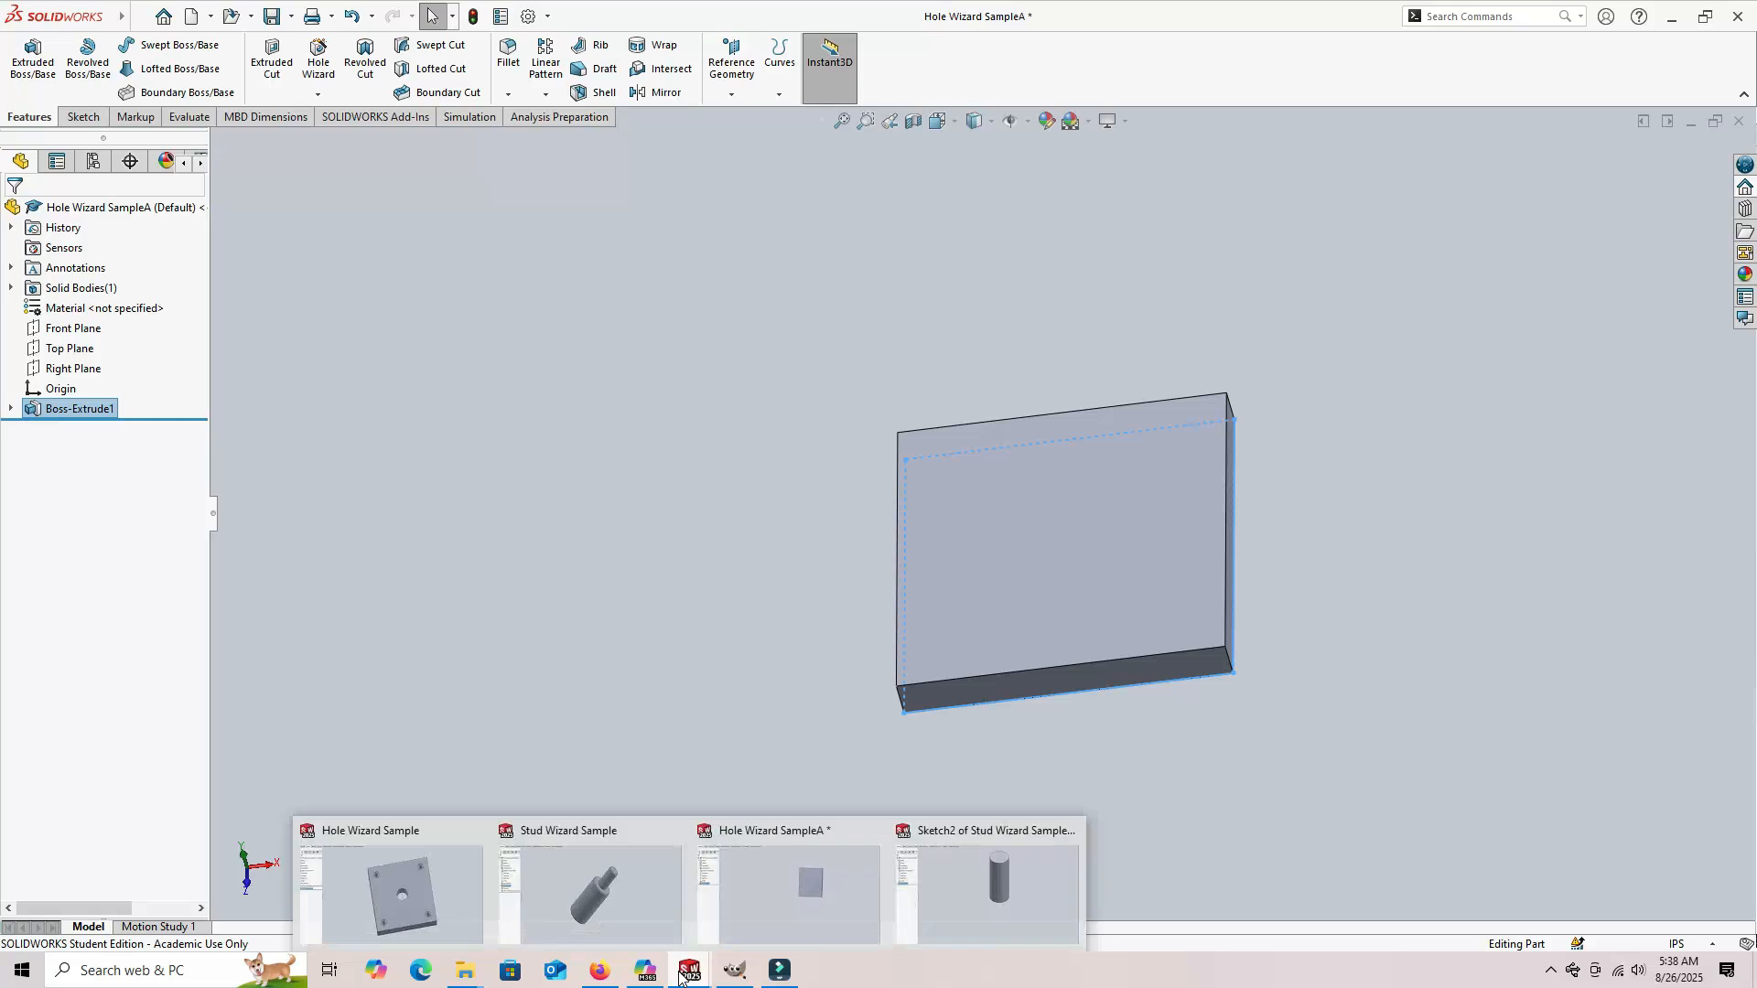
{"action": "left_click", "coordinate": [459, 898]}
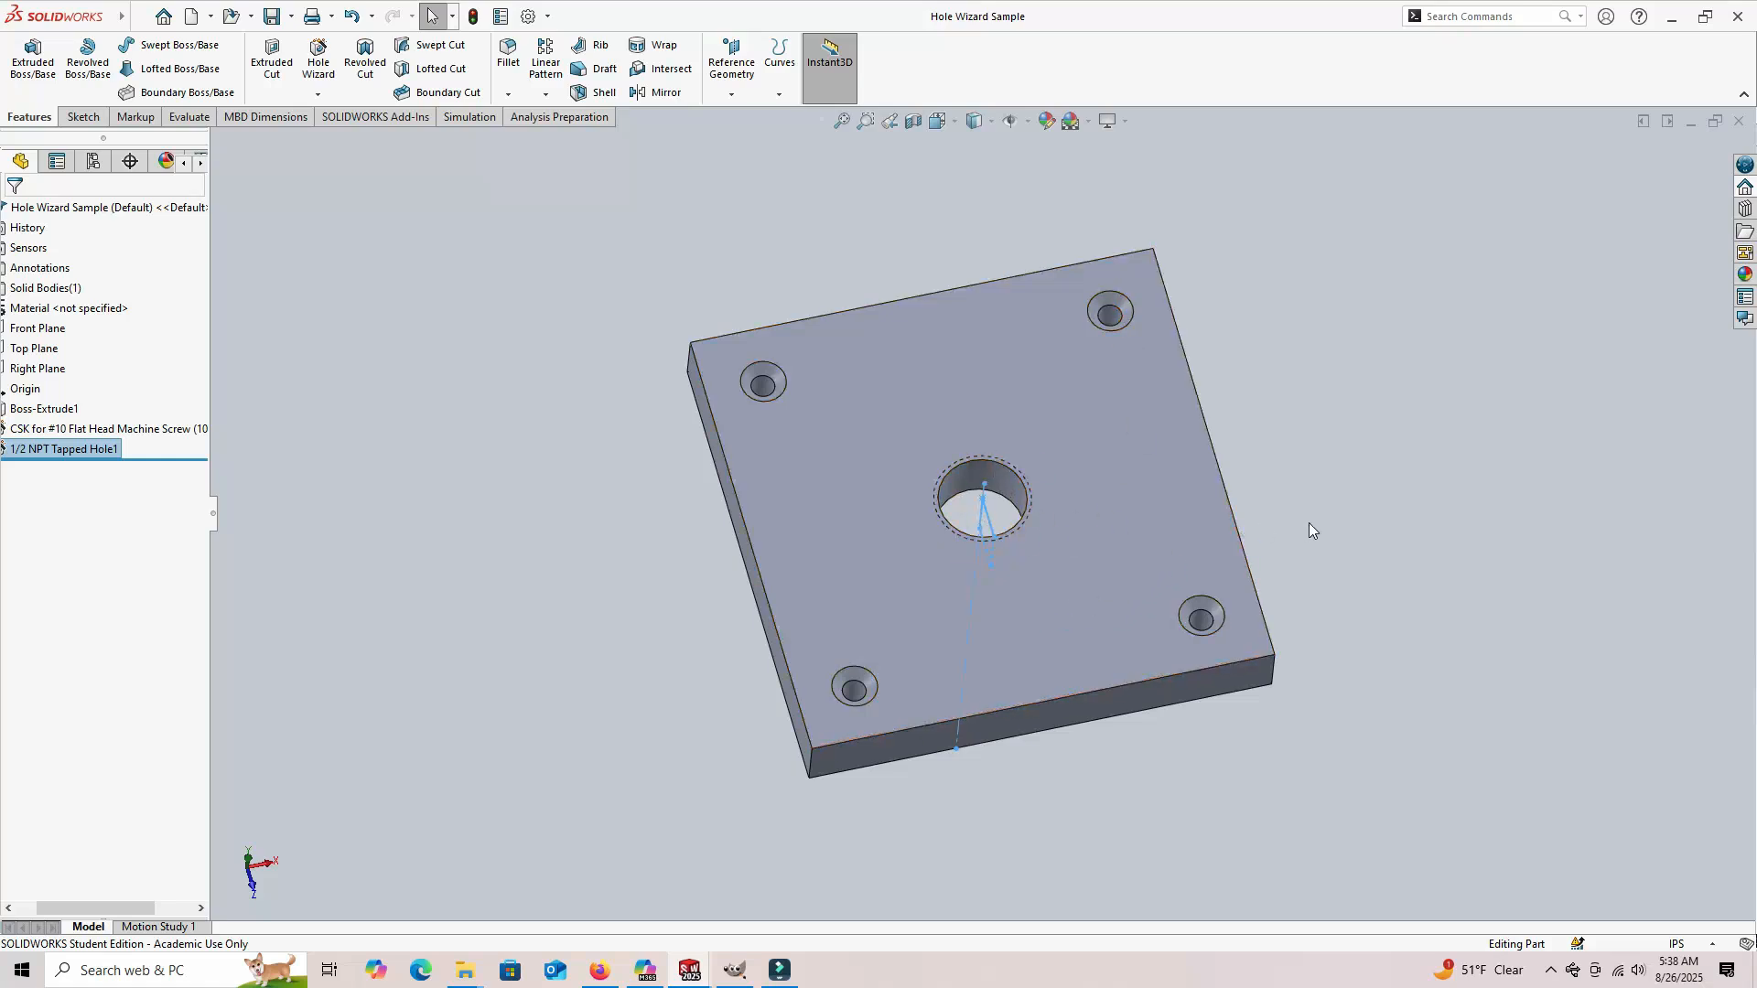
{"action": "scroll", "coordinate": [978, 517], "scroll_direction": "down", "scroll_amount": 4}
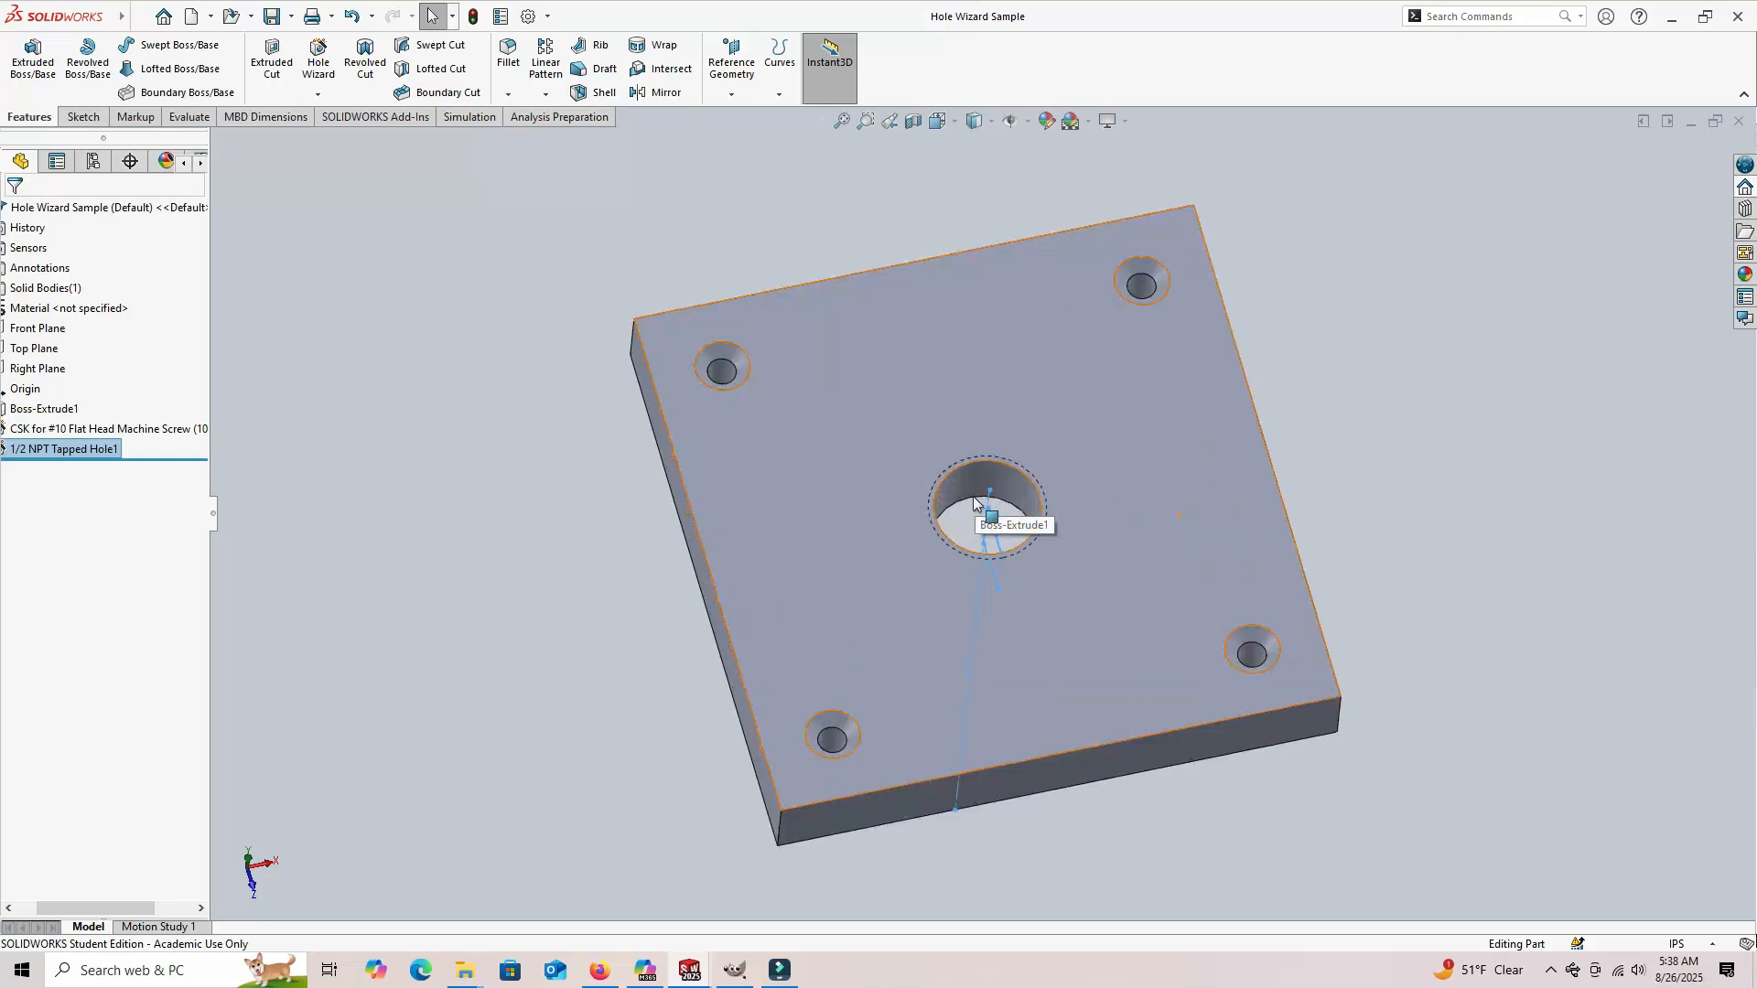
{"action": "scroll", "coordinate": [971, 513], "scroll_direction": "down", "scroll_amount": 3}
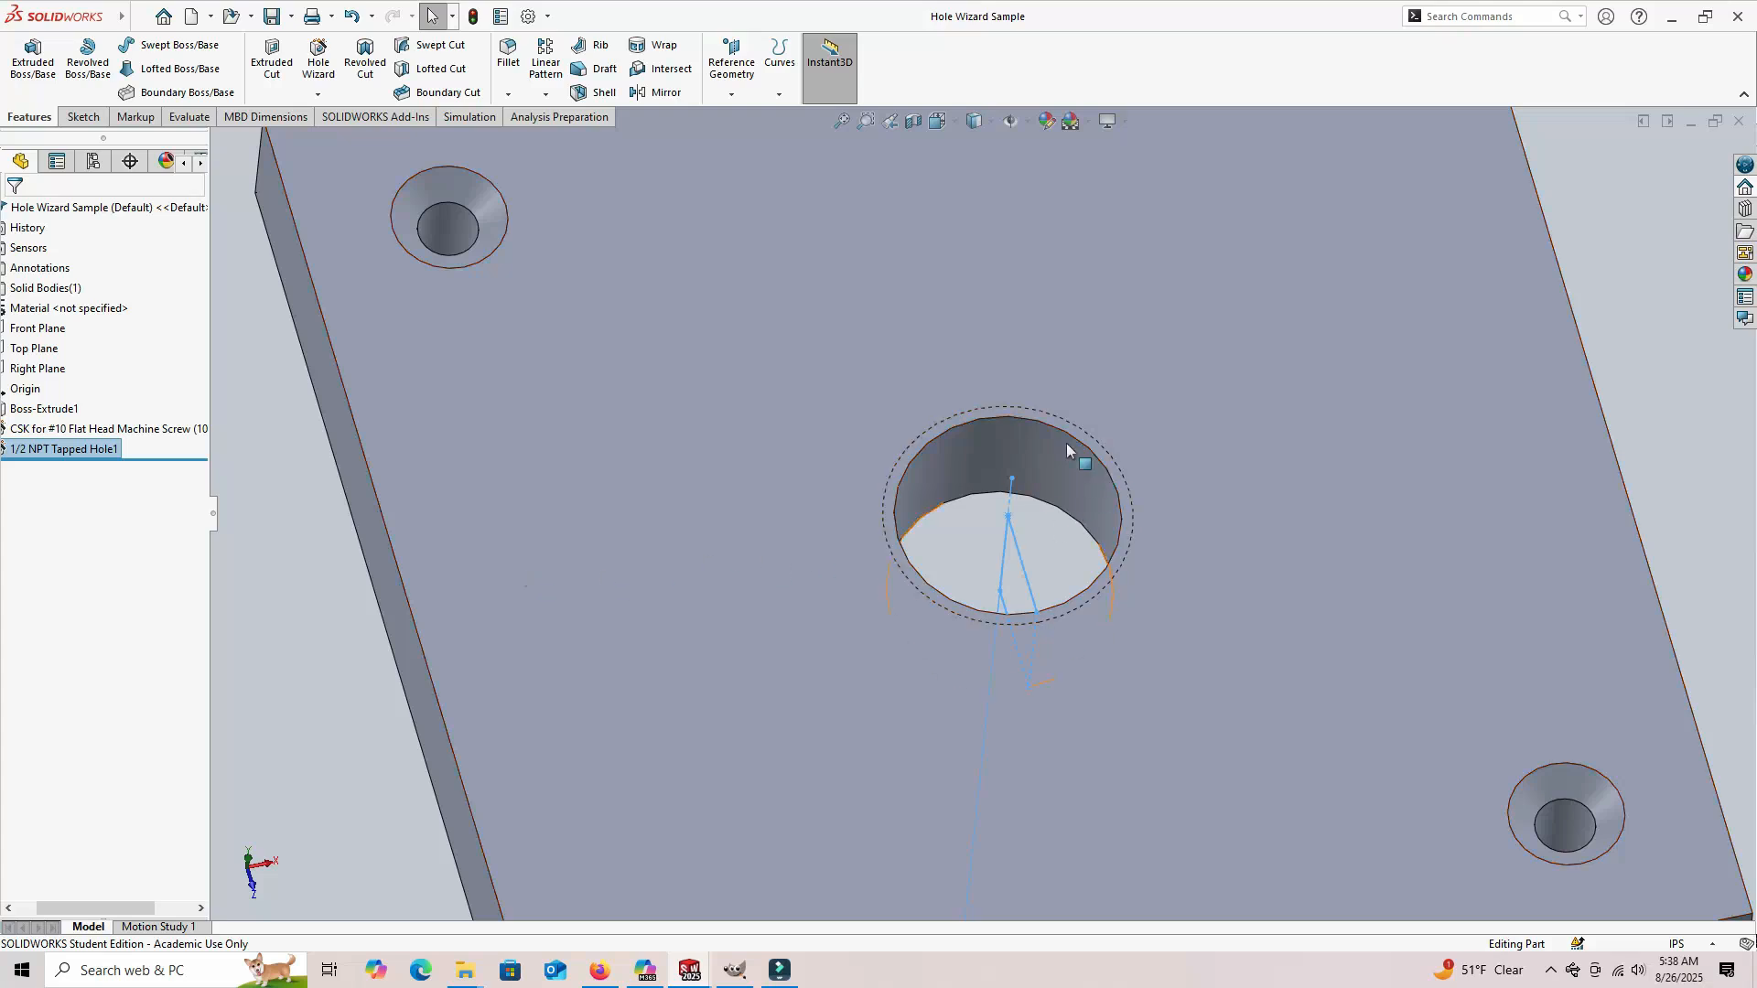
{"action": "key", "text": "f"}
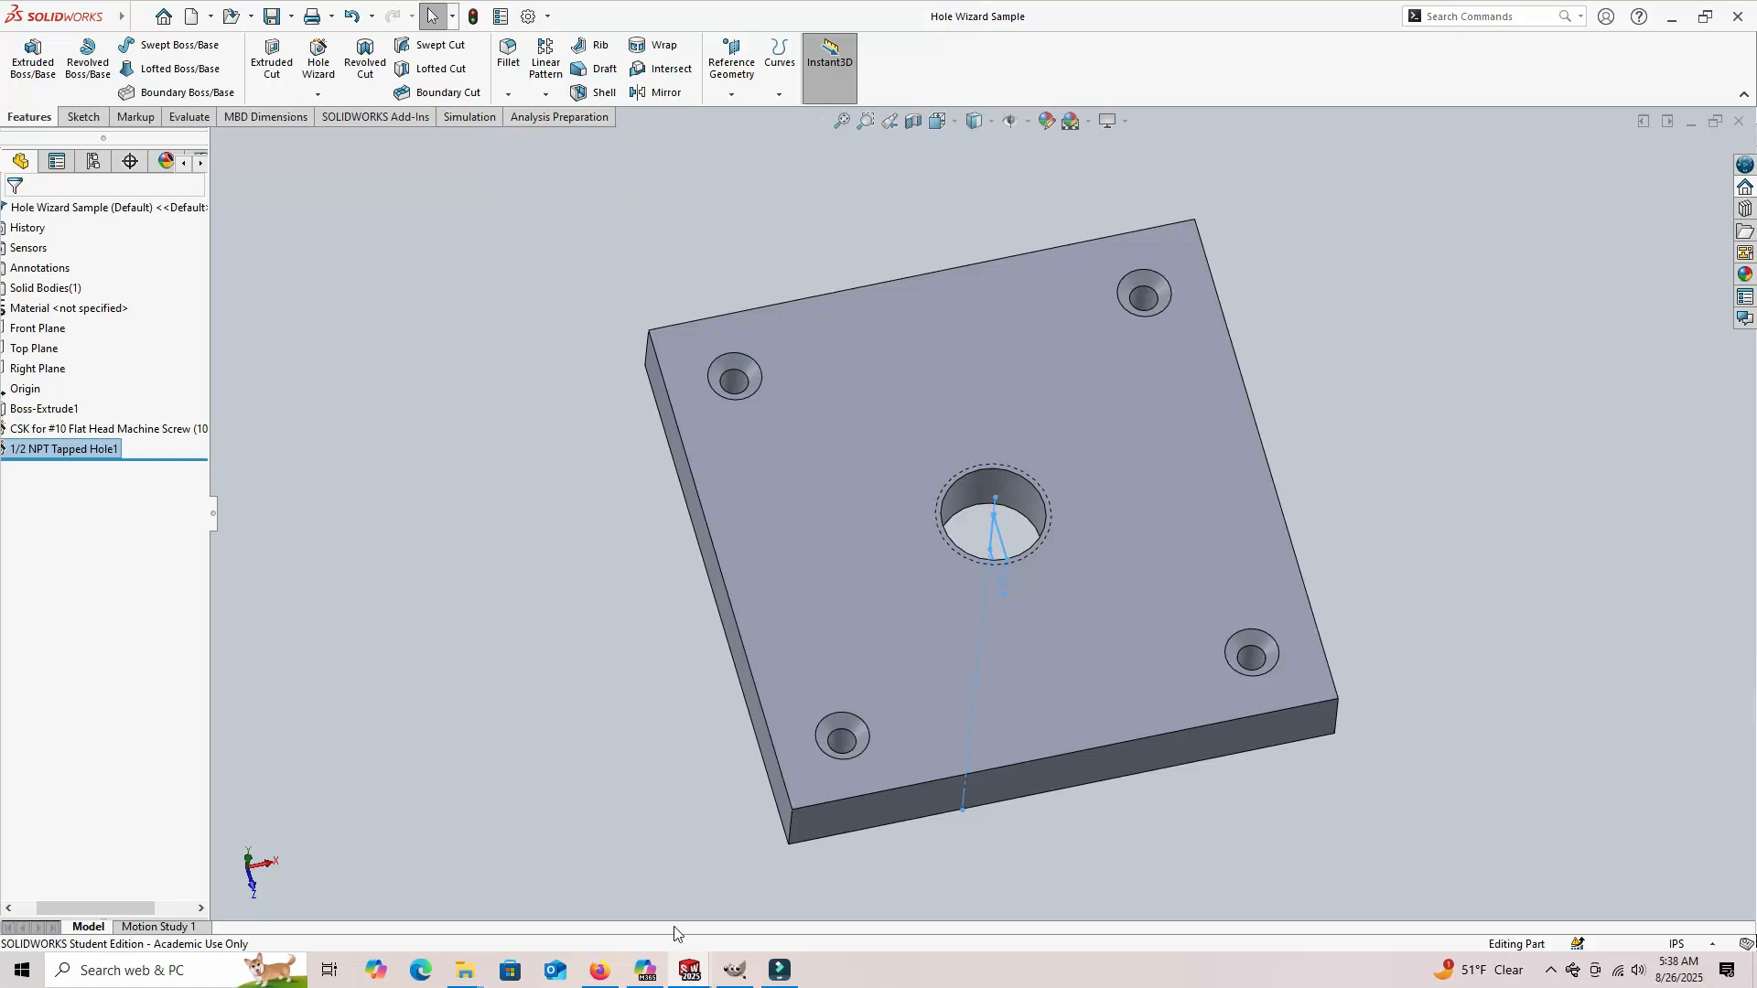
{"action": "mouse_move", "coordinate": [689, 969]}
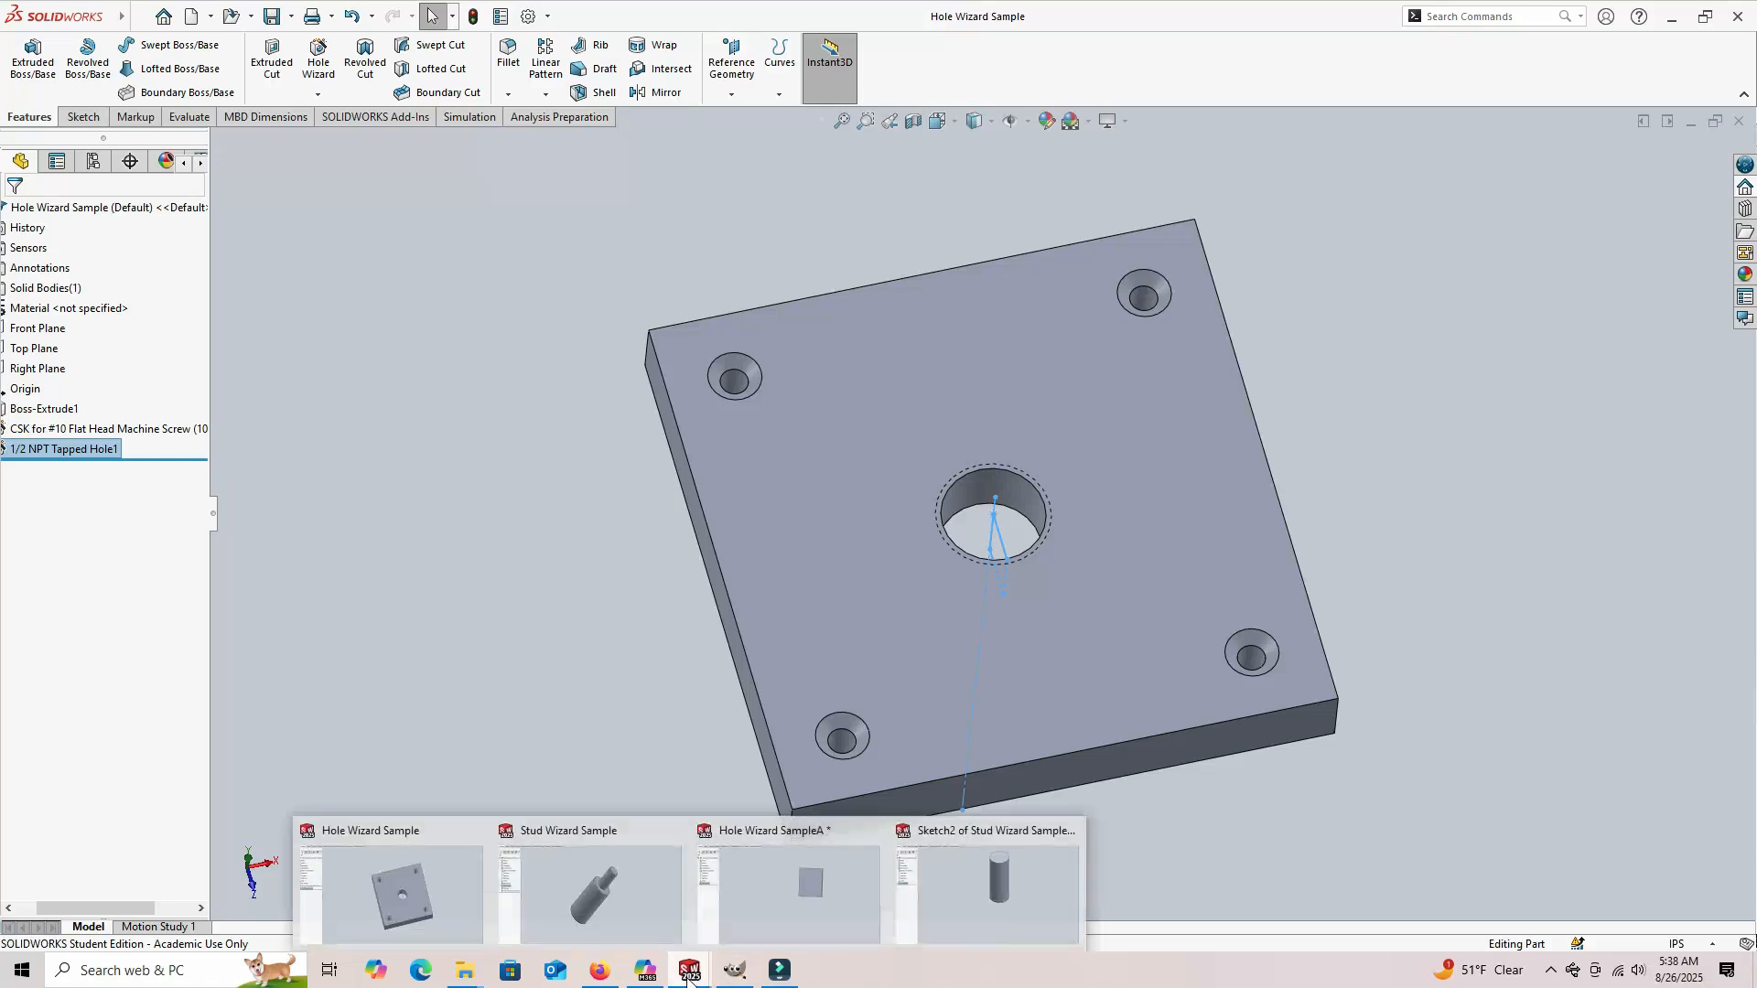
{"action": "left_click", "coordinate": [754, 885]}
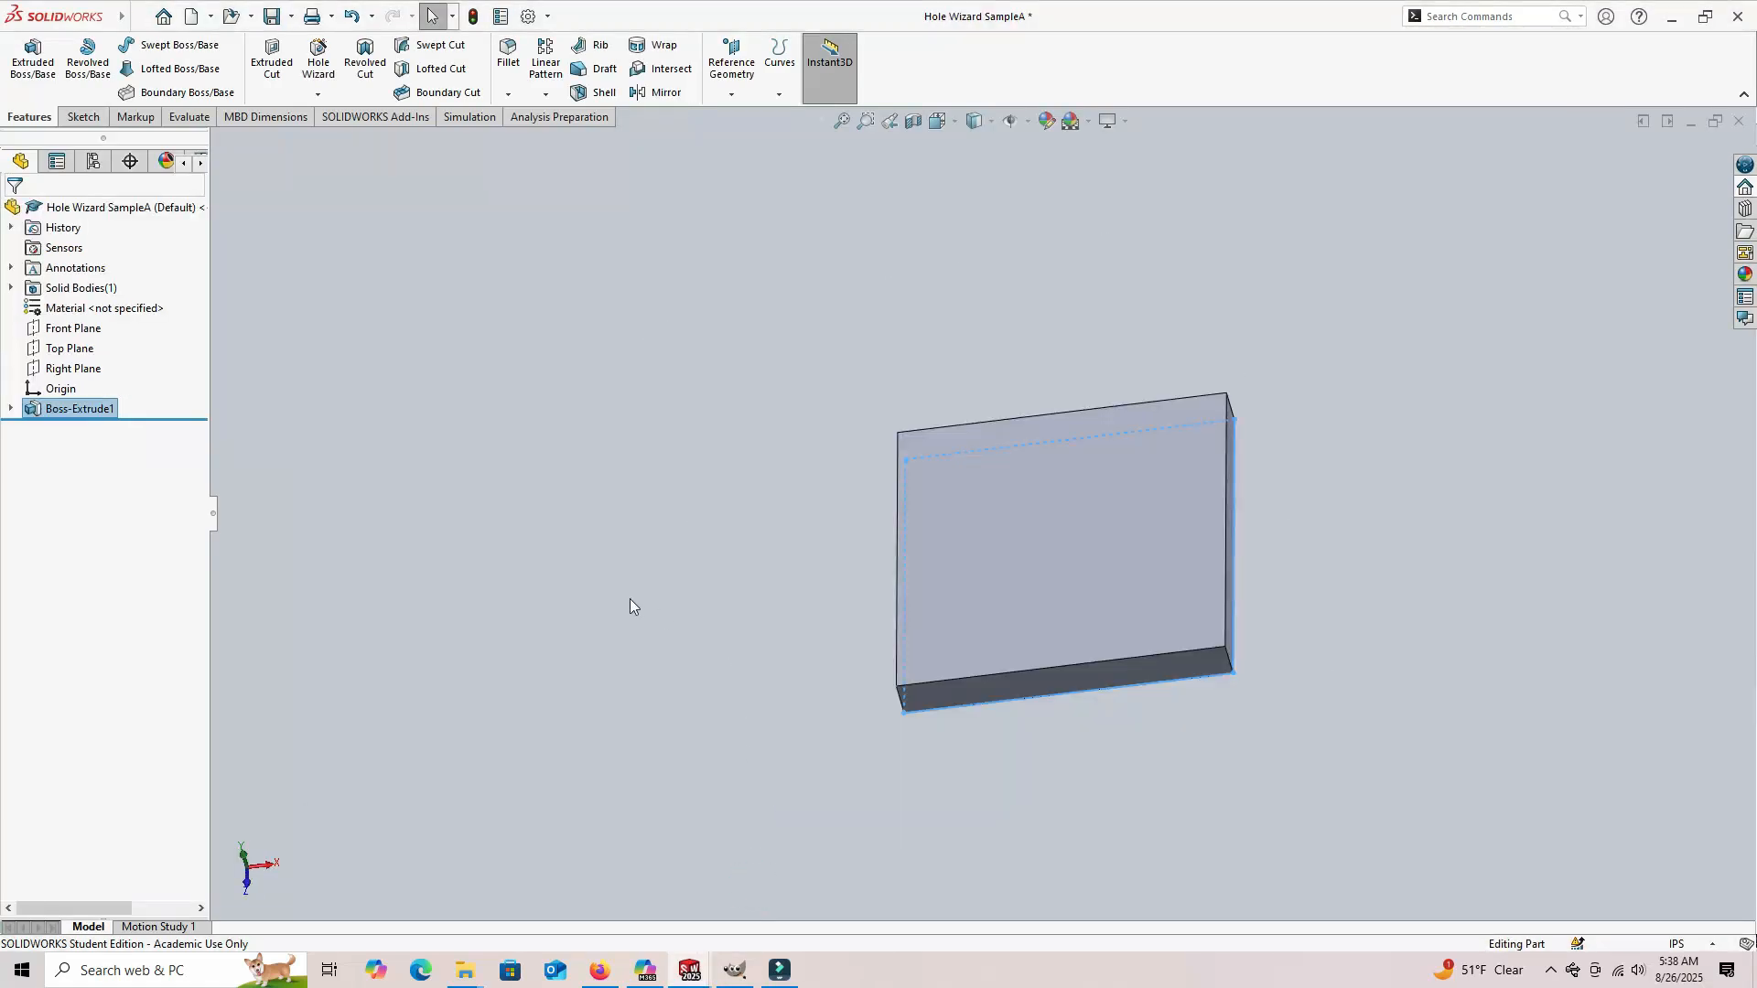
Step: Start a Hole Wizard countersink hole using the ANSI Inch standard and the Flat Head Screw (100) type
{"action": "scroll", "coordinate": [1277, 590], "scroll_direction": "down", "scroll_amount": 3}
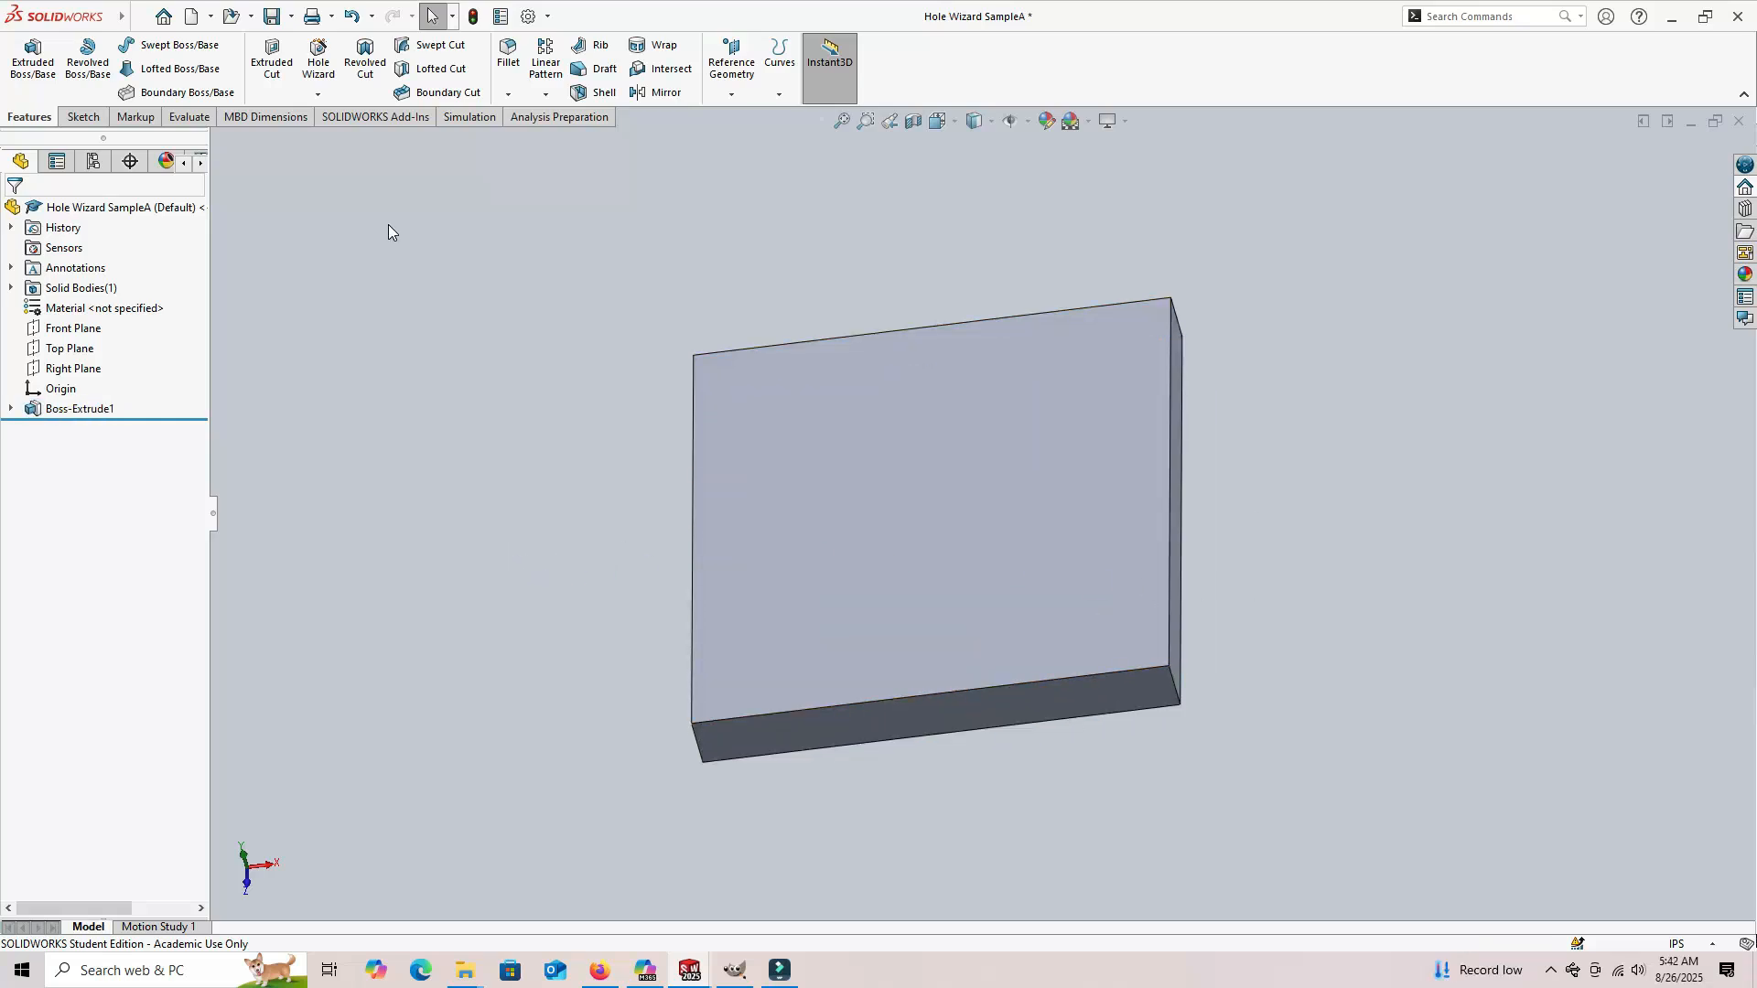
{"action": "left_click", "coordinate": [319, 94]}
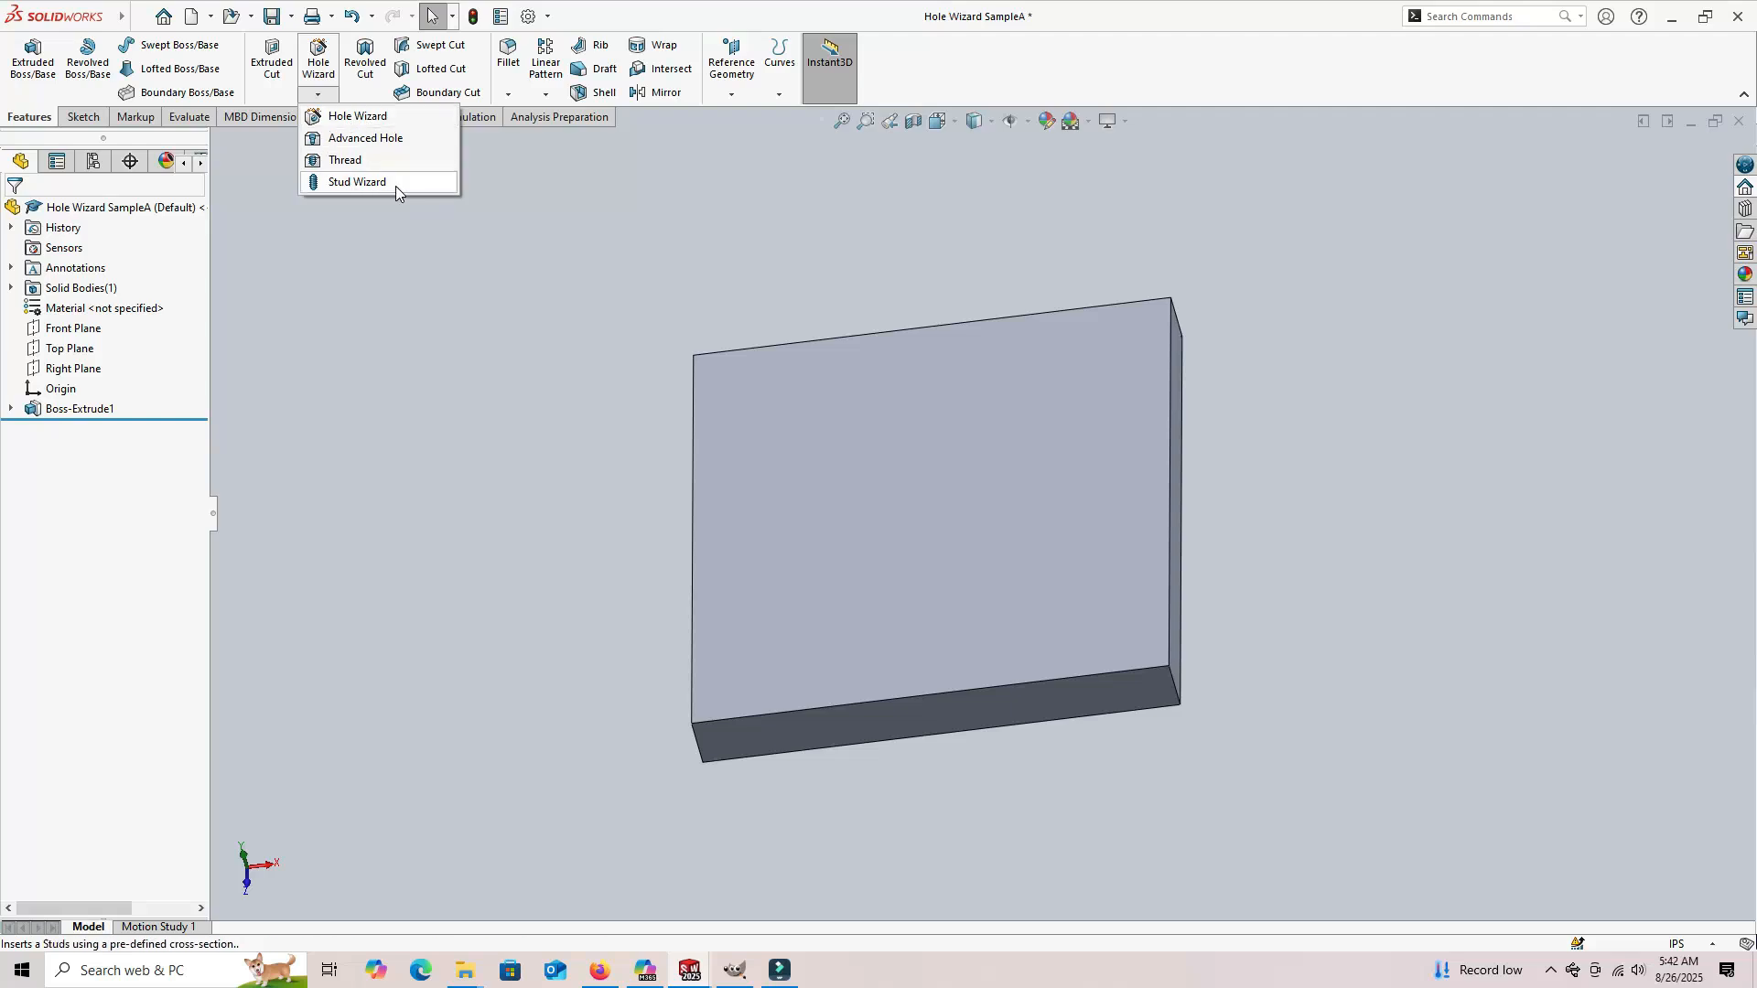
{"action": "left_click", "coordinate": [318, 68]}
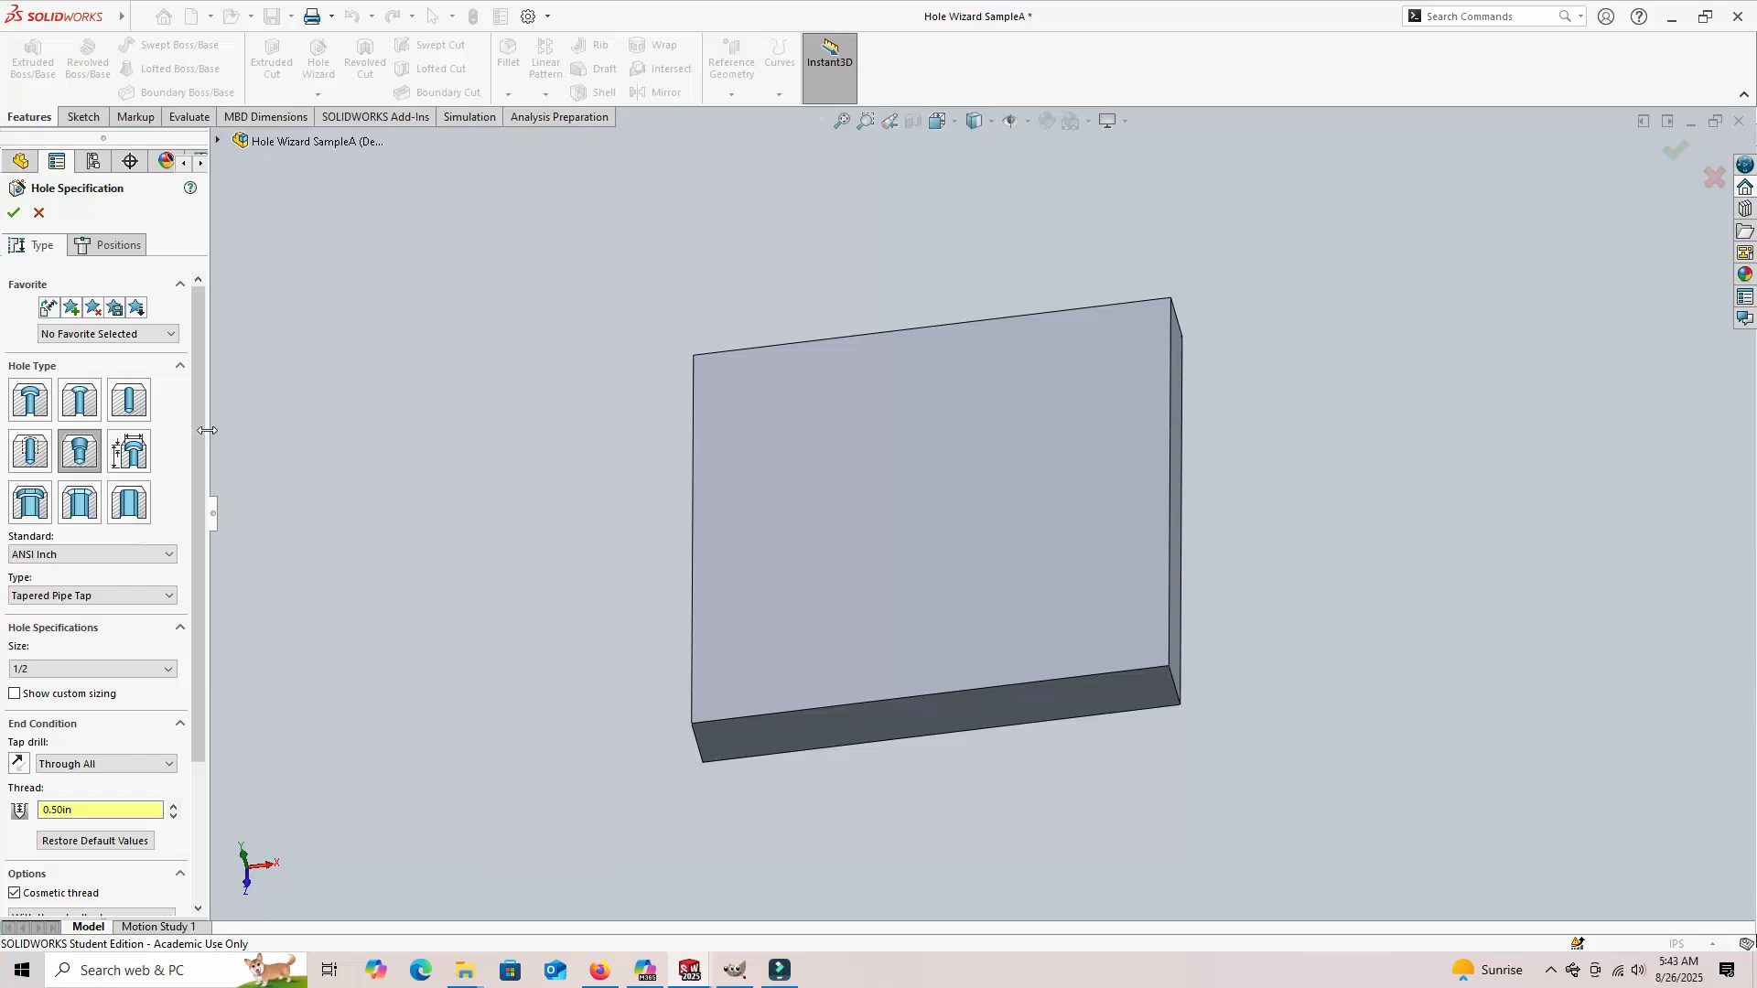
{"action": "left_click", "coordinate": [80, 408]}
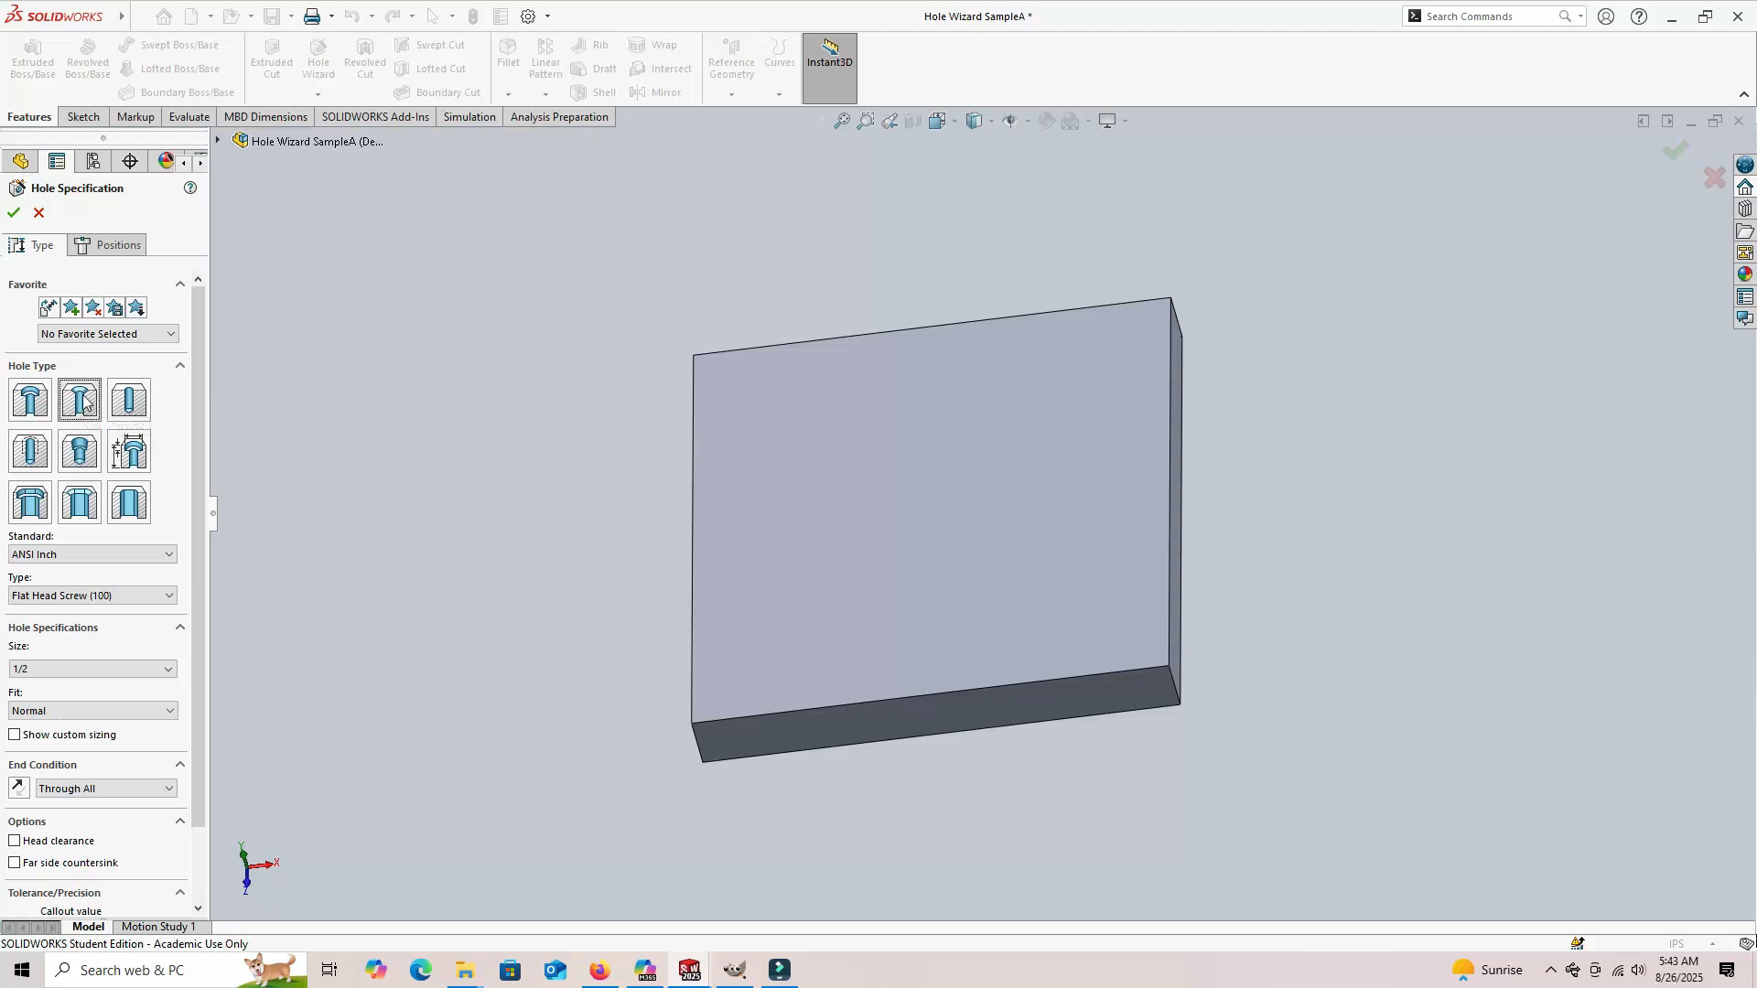
{"action": "left_click_drag", "start_coordinate": [196, 441], "coordinate": [194, 525]}
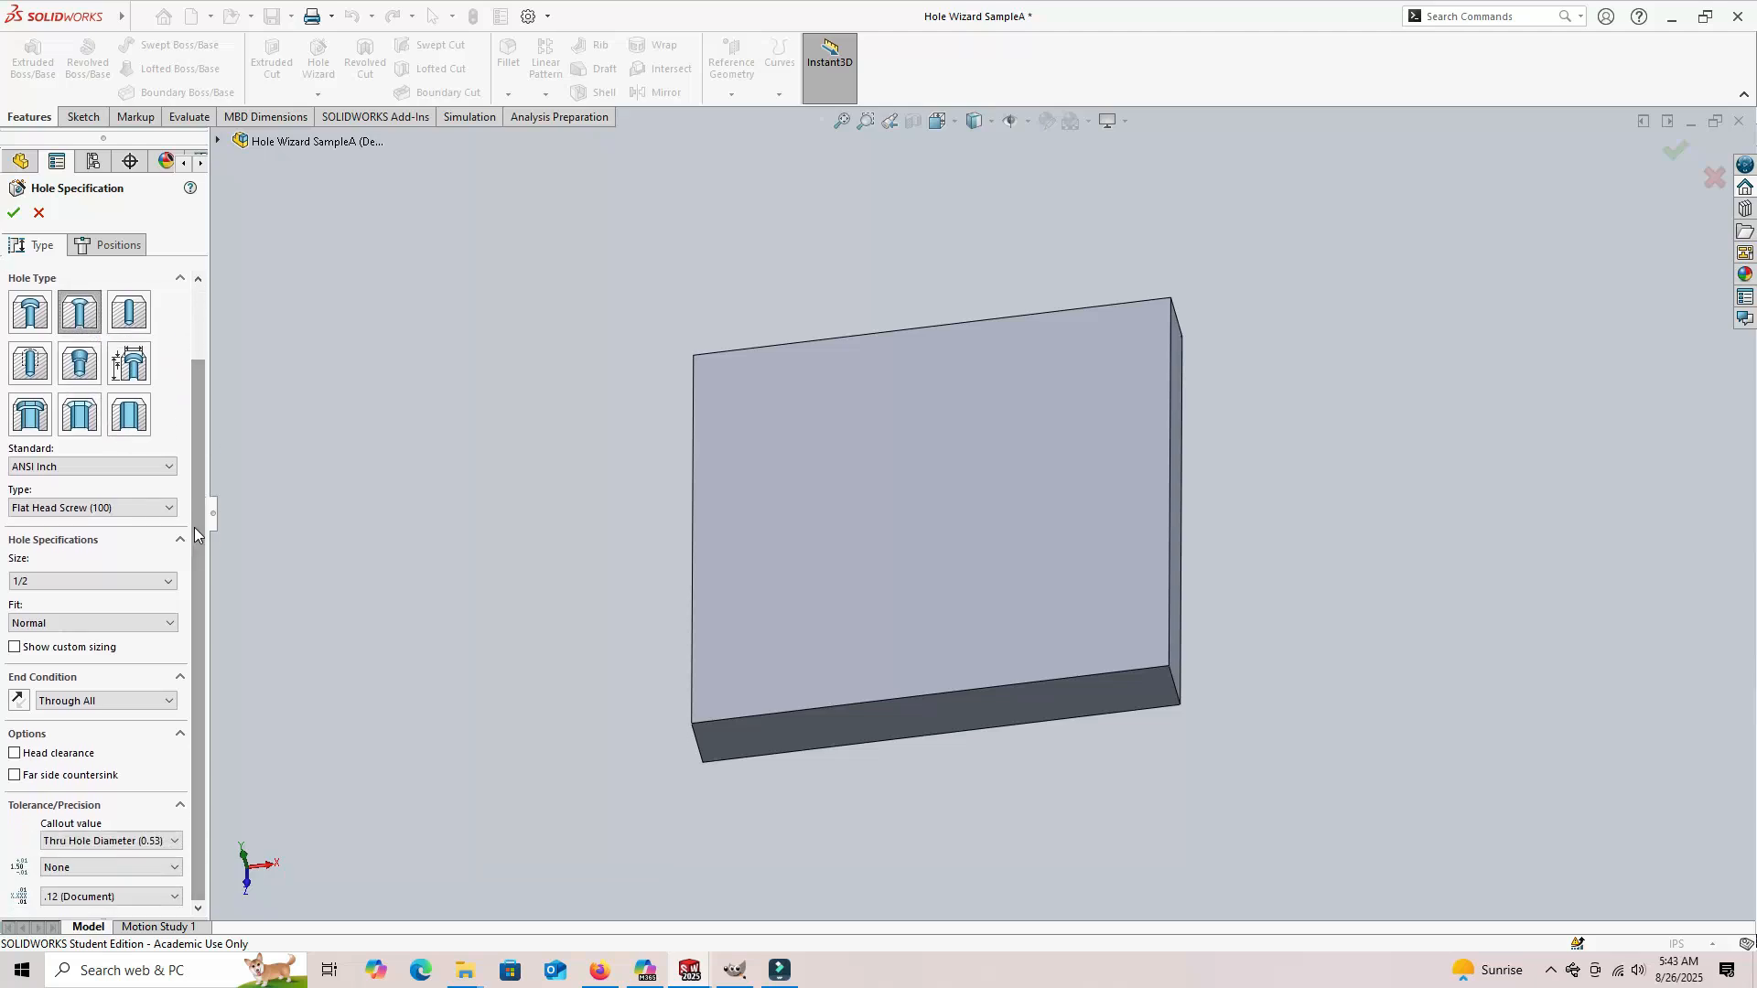
{"action": "left_click", "coordinate": [169, 467]}
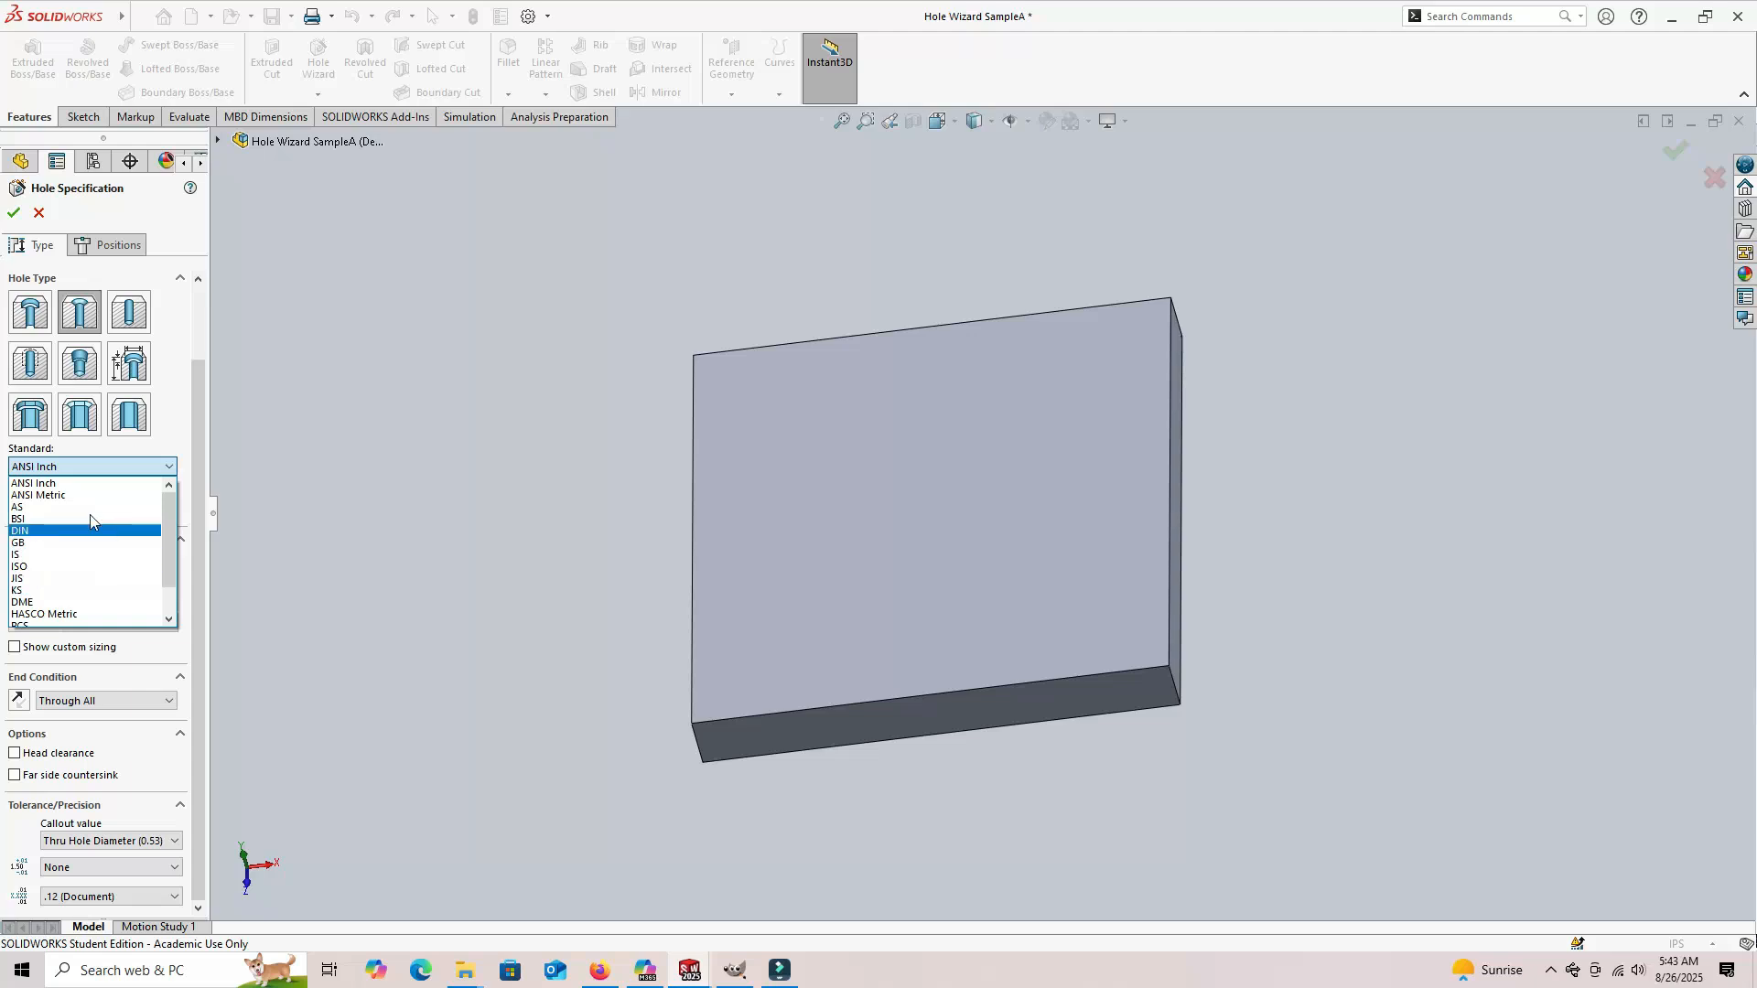
{"action": "left_click", "coordinate": [84, 482]}
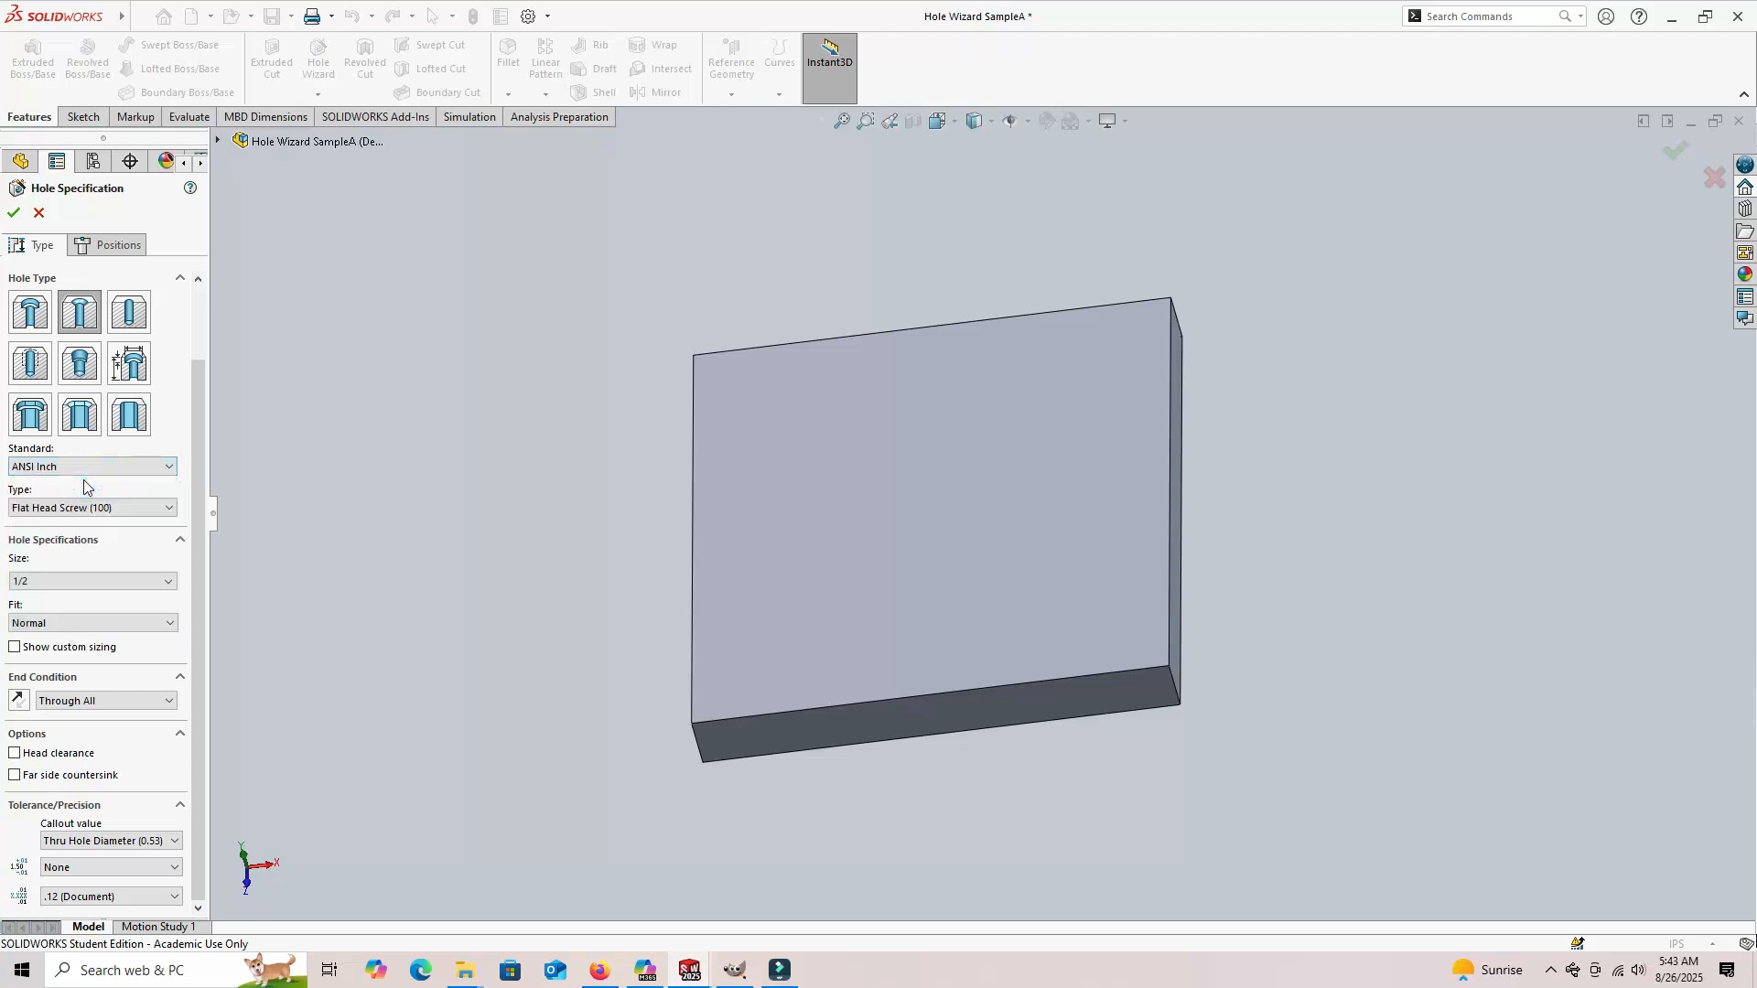
{"action": "left_click", "coordinate": [129, 508]}
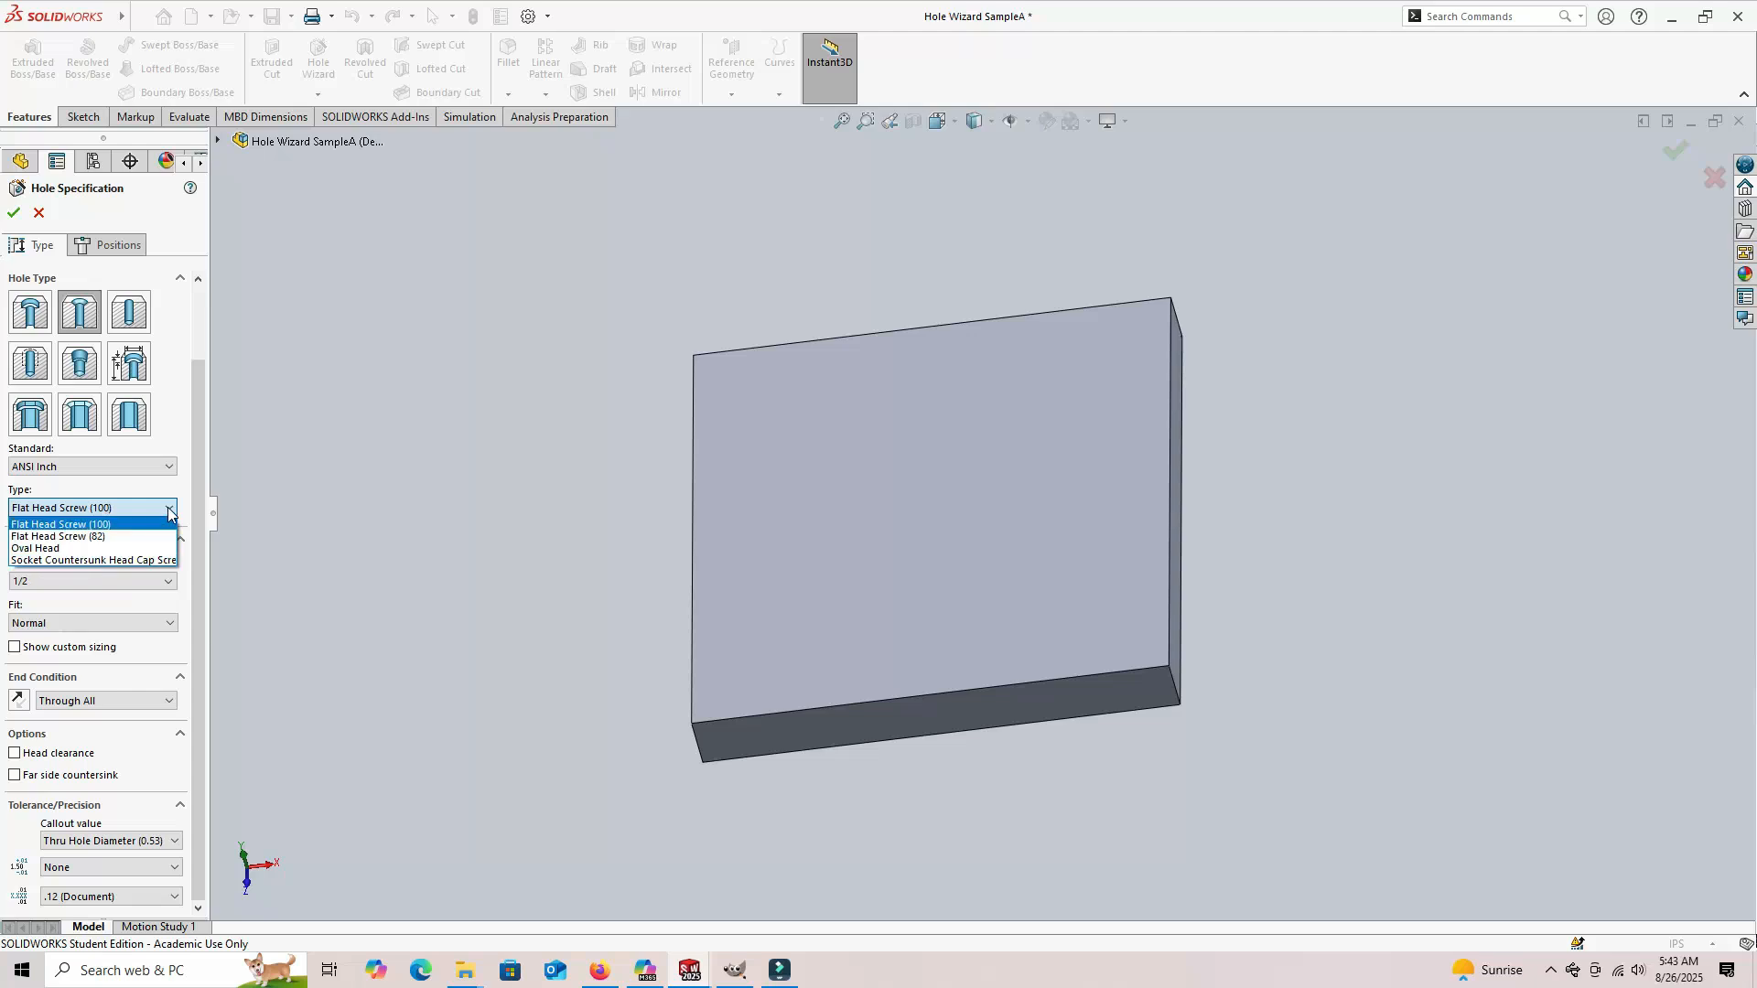
{"action": "left_click", "coordinate": [123, 527]}
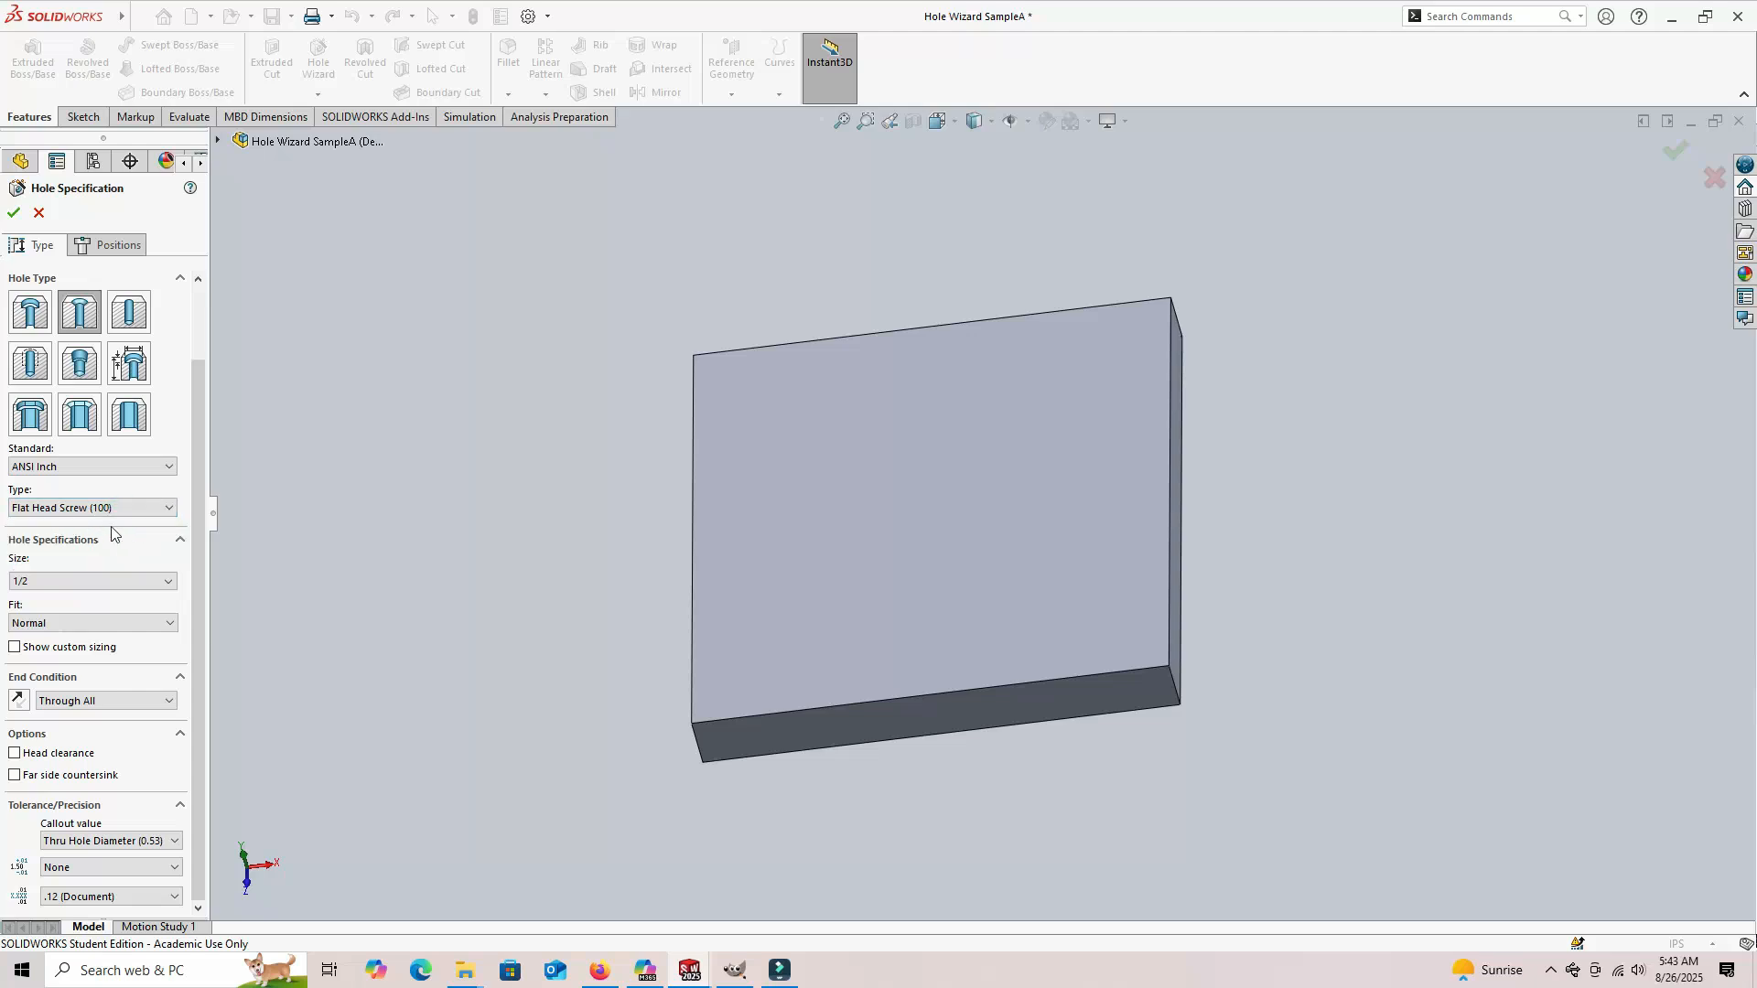
Step: Set the countersink to size #10 with a Normal fit and a Through All end condition
{"action": "left_click", "coordinate": [52, 582]}
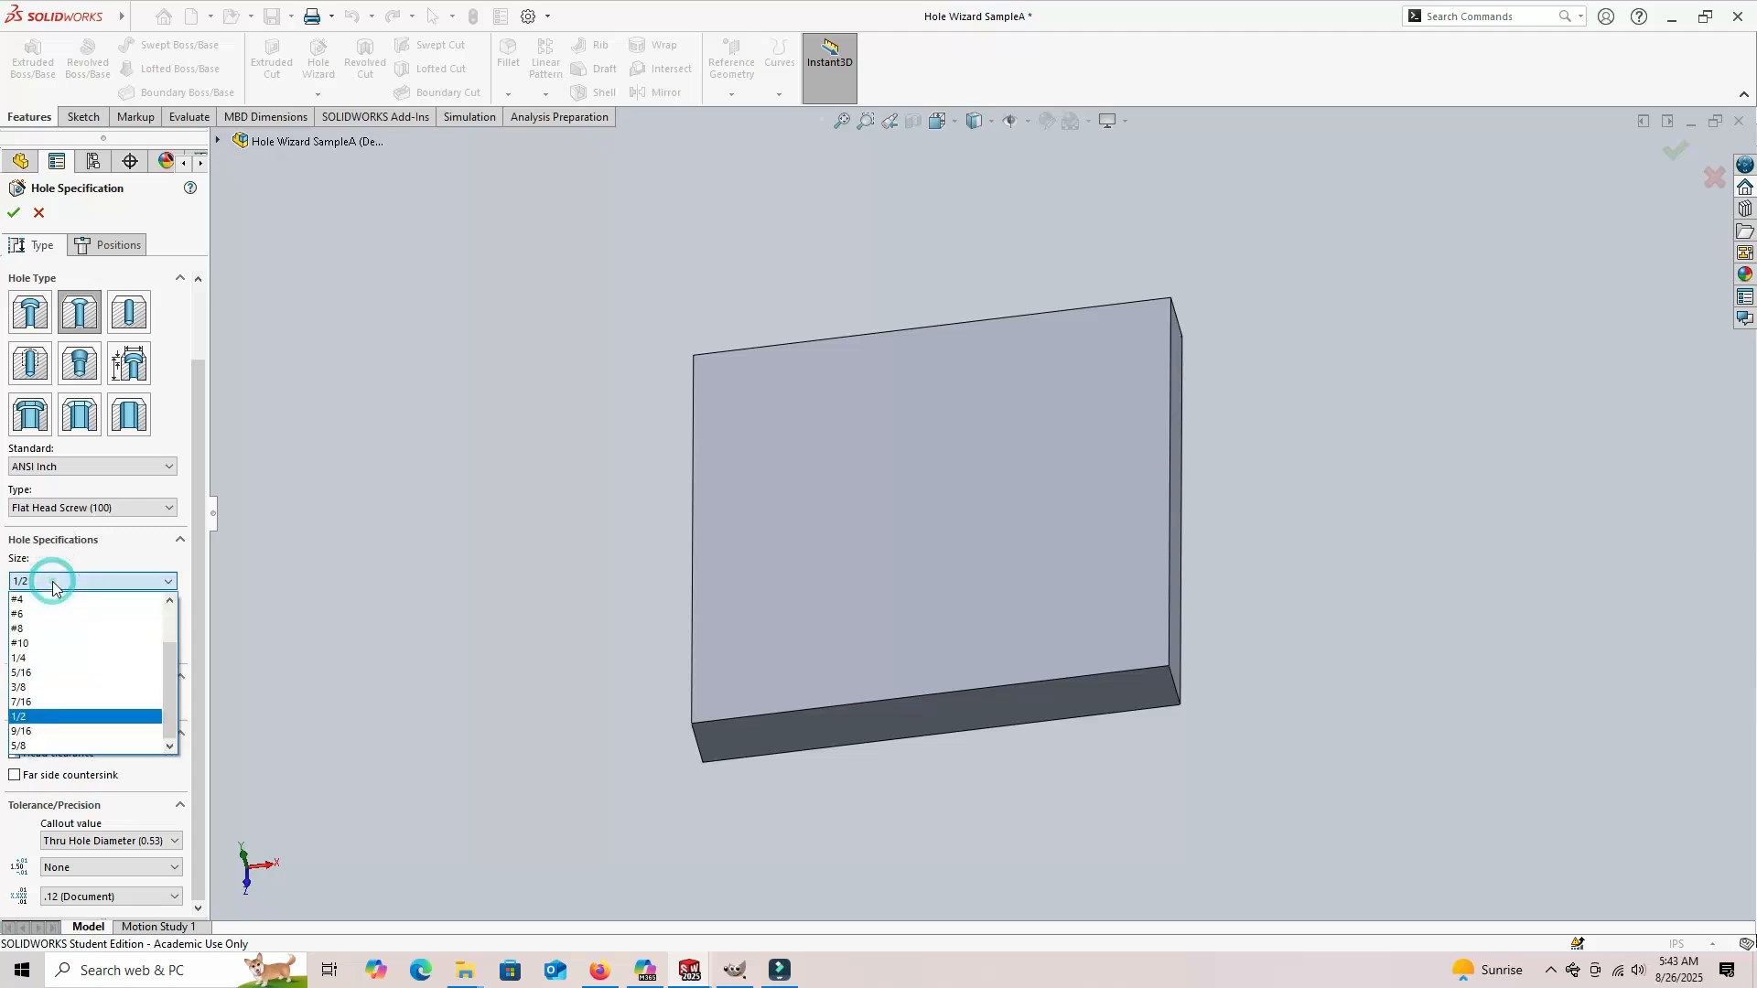
{"action": "left_click", "coordinate": [37, 644]}
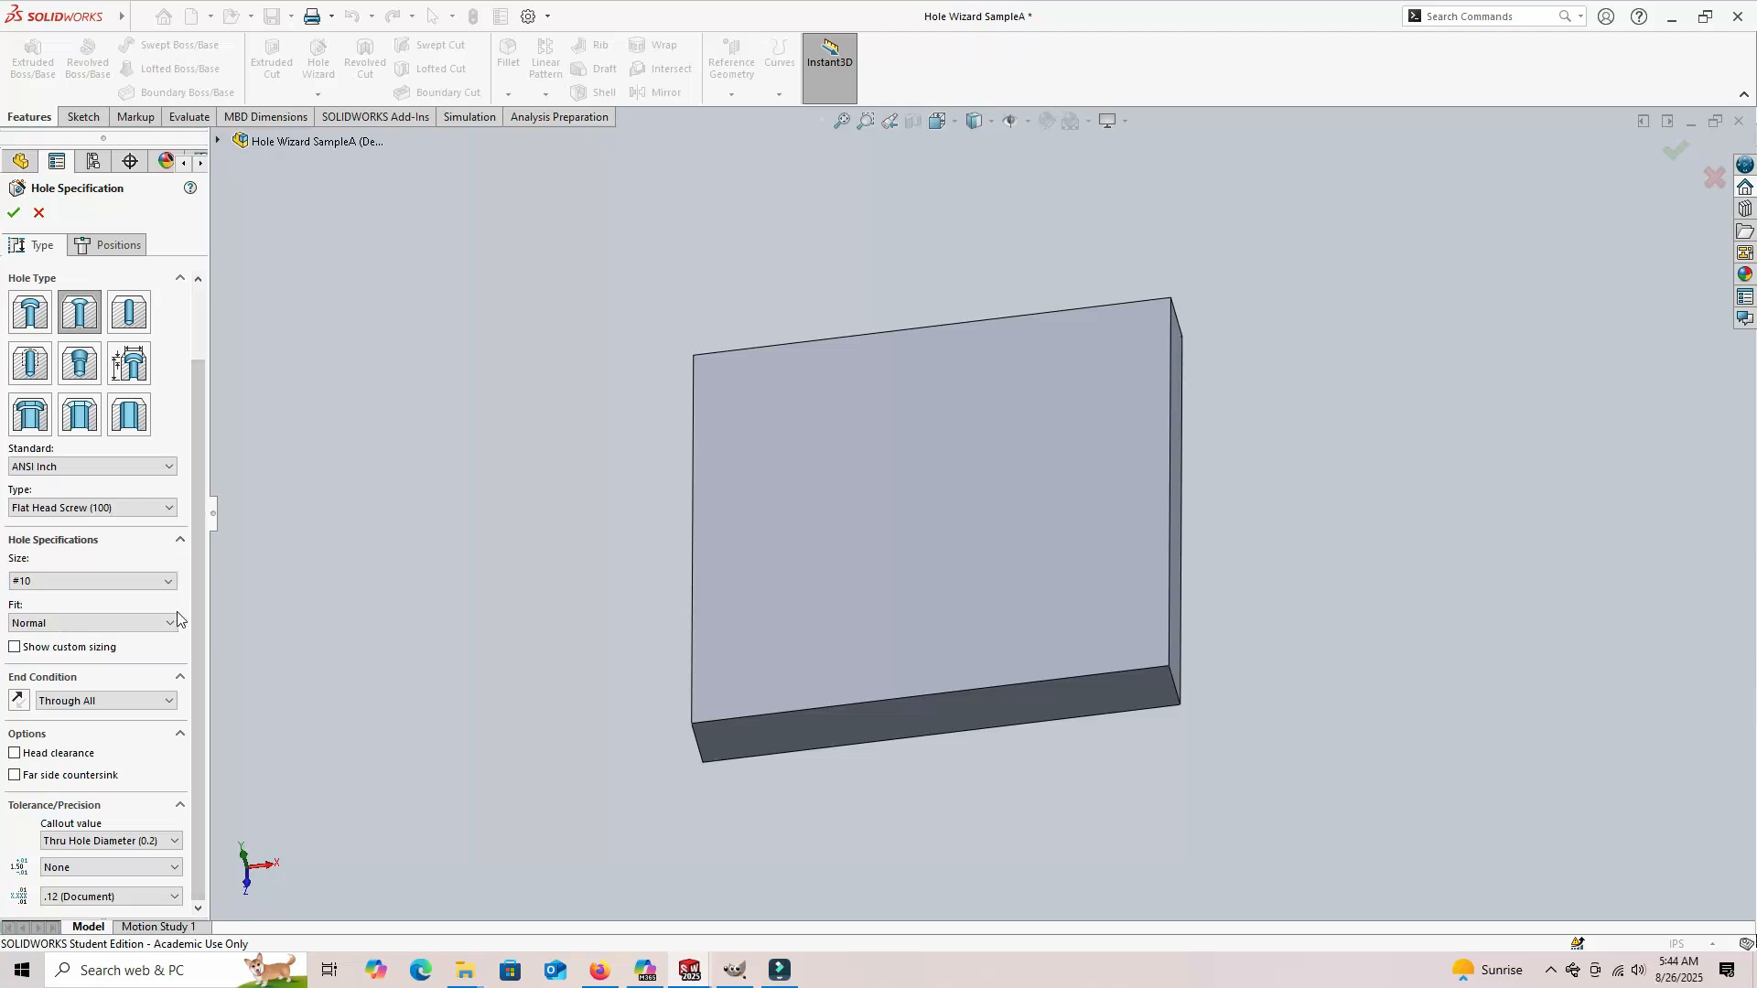
{"action": "left_click", "coordinate": [119, 623]}
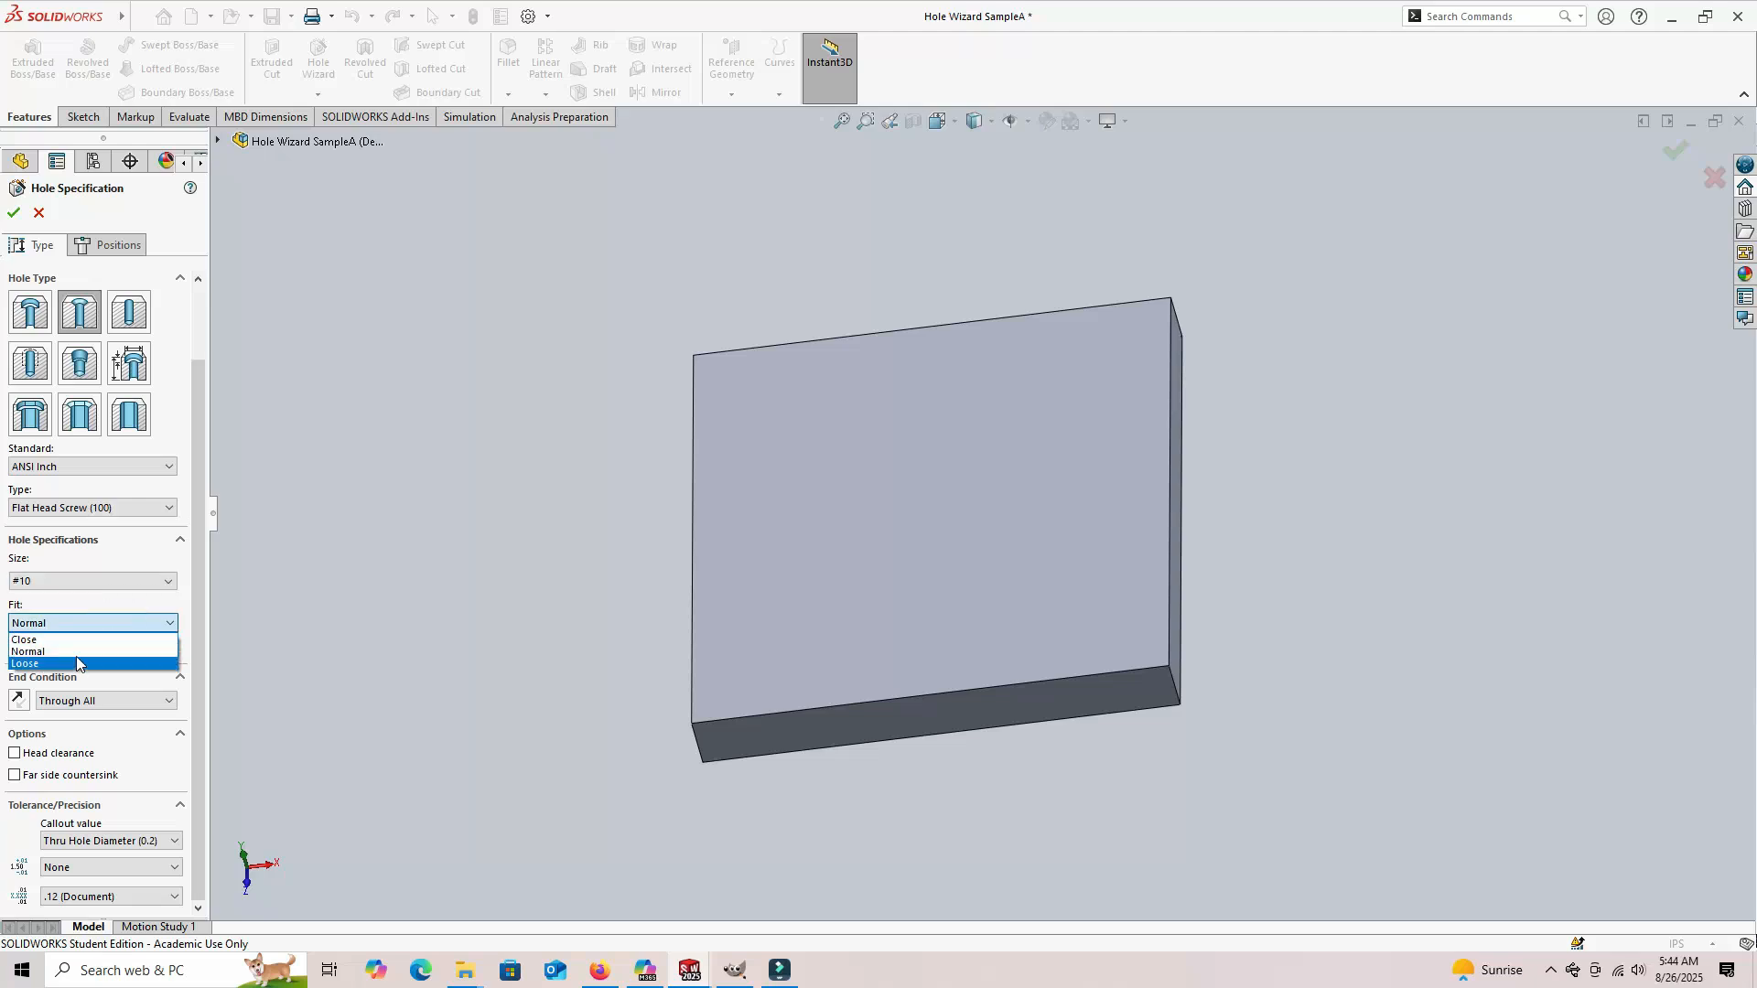
{"action": "left_click", "coordinate": [70, 653]}
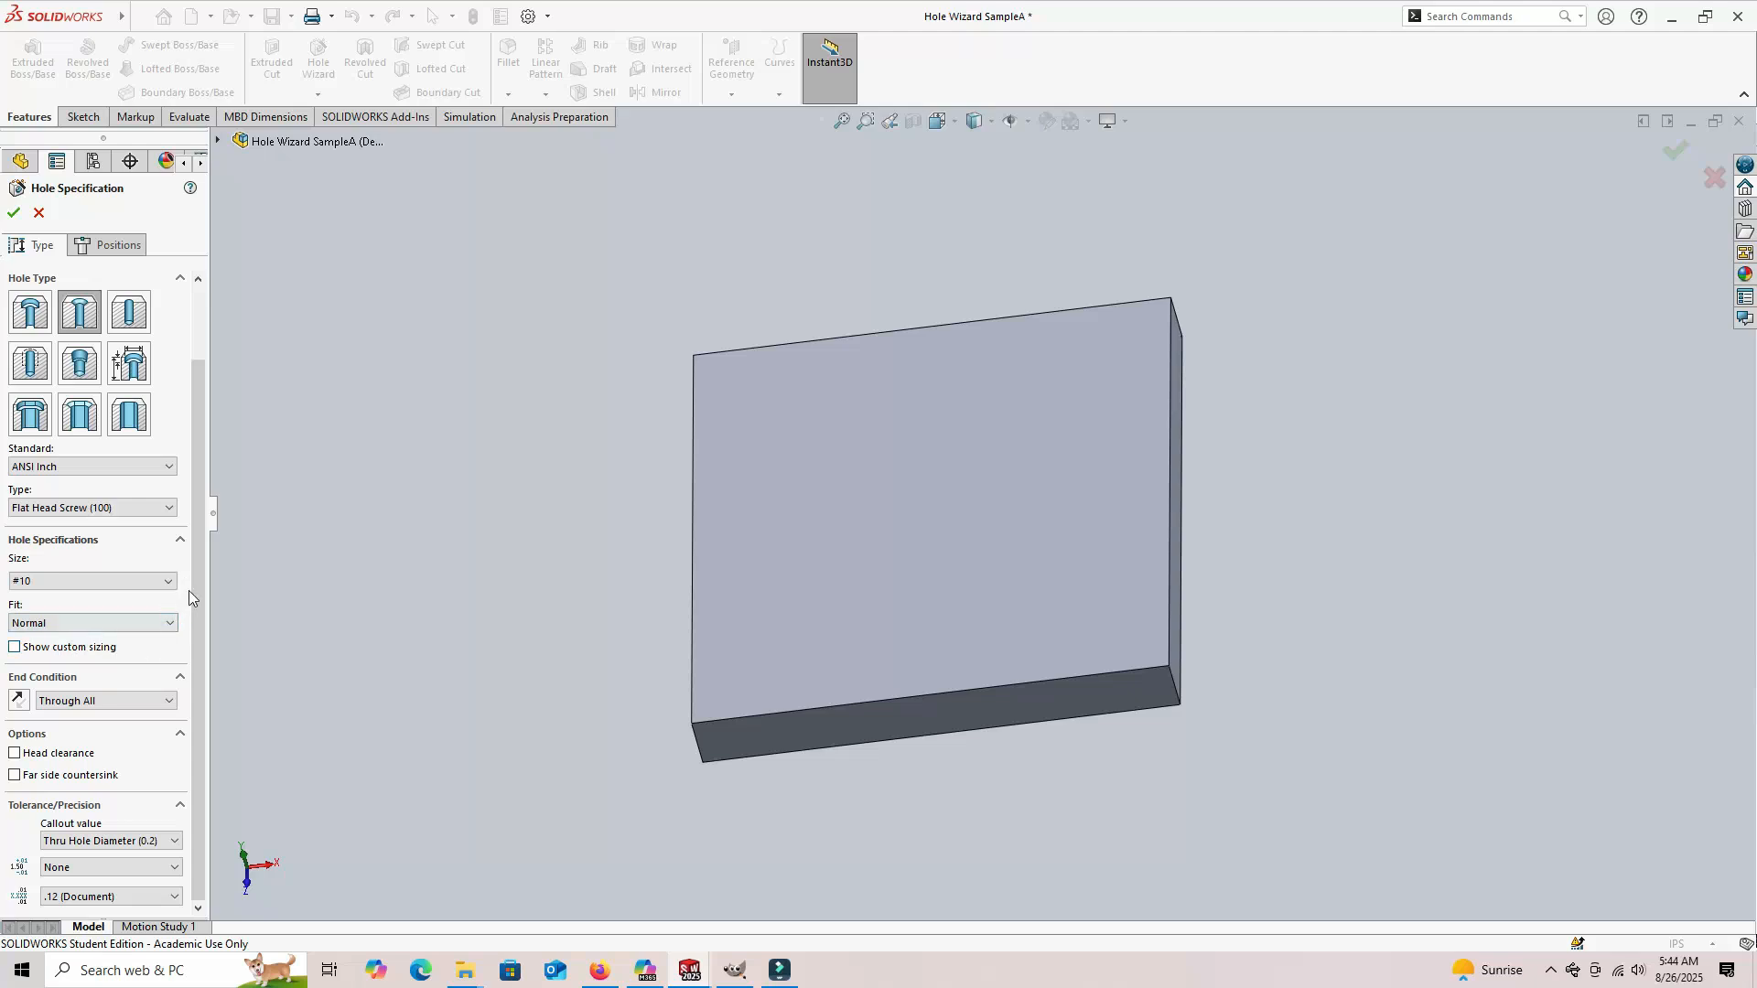
{"action": "left_click", "coordinate": [134, 702]}
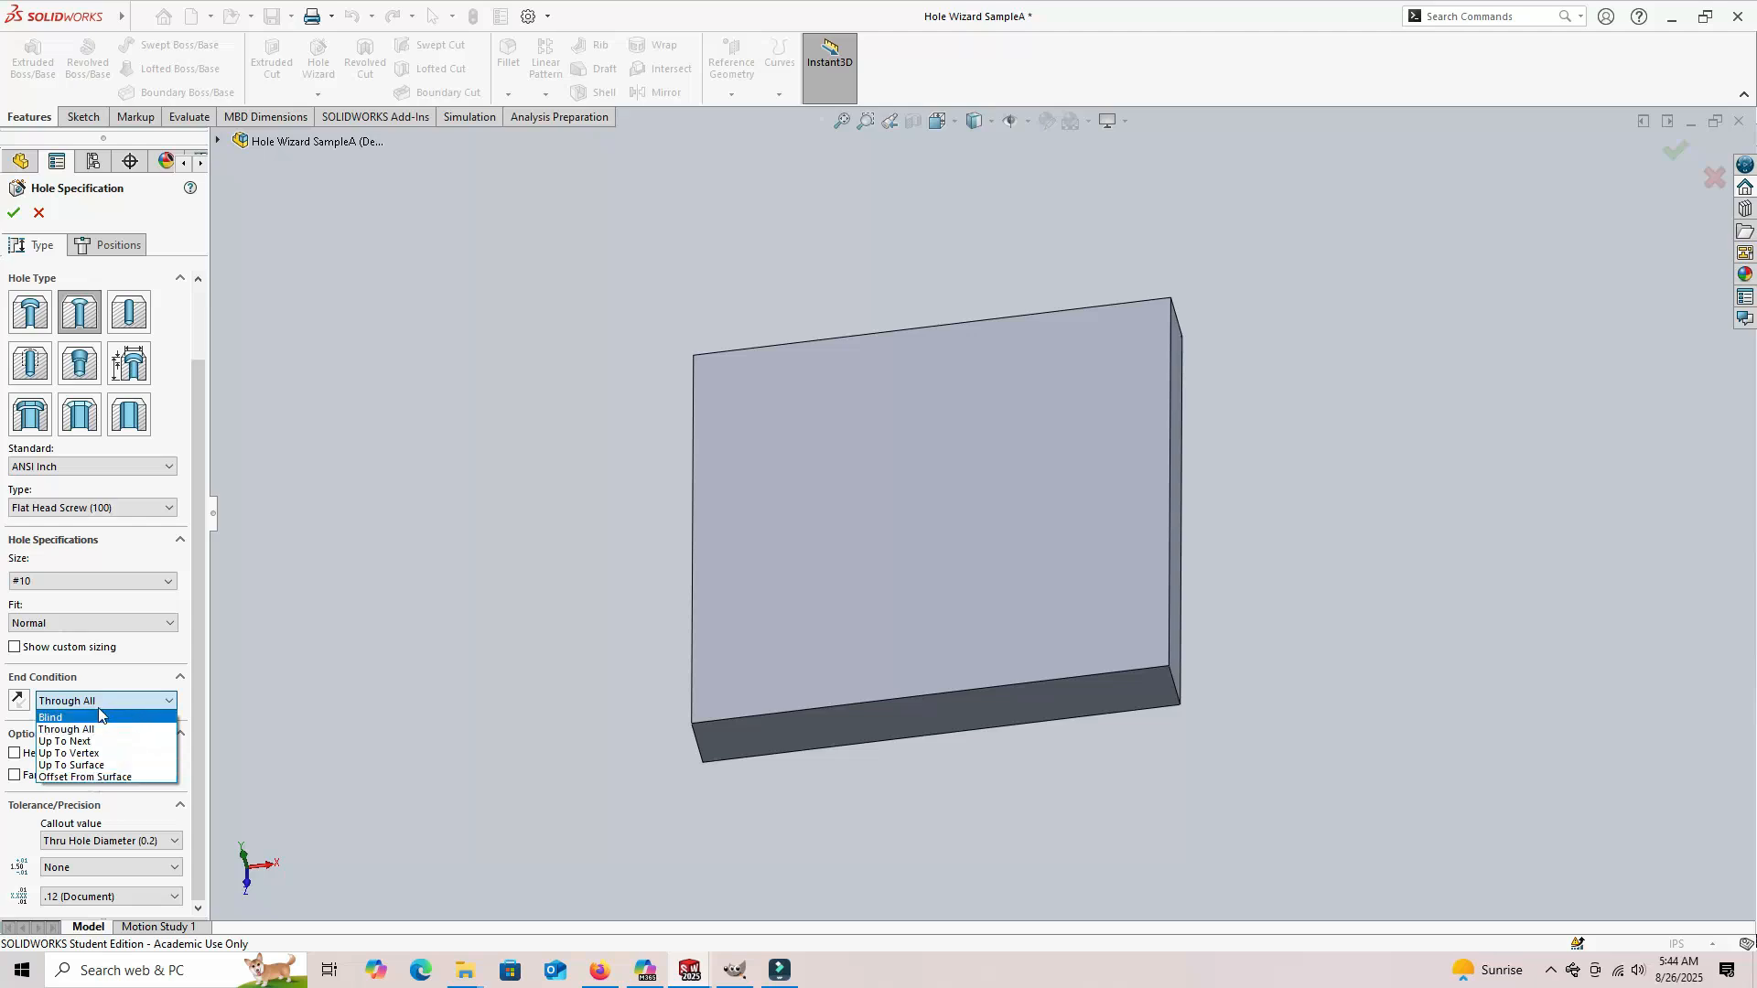
{"action": "left_click", "coordinate": [65, 729]}
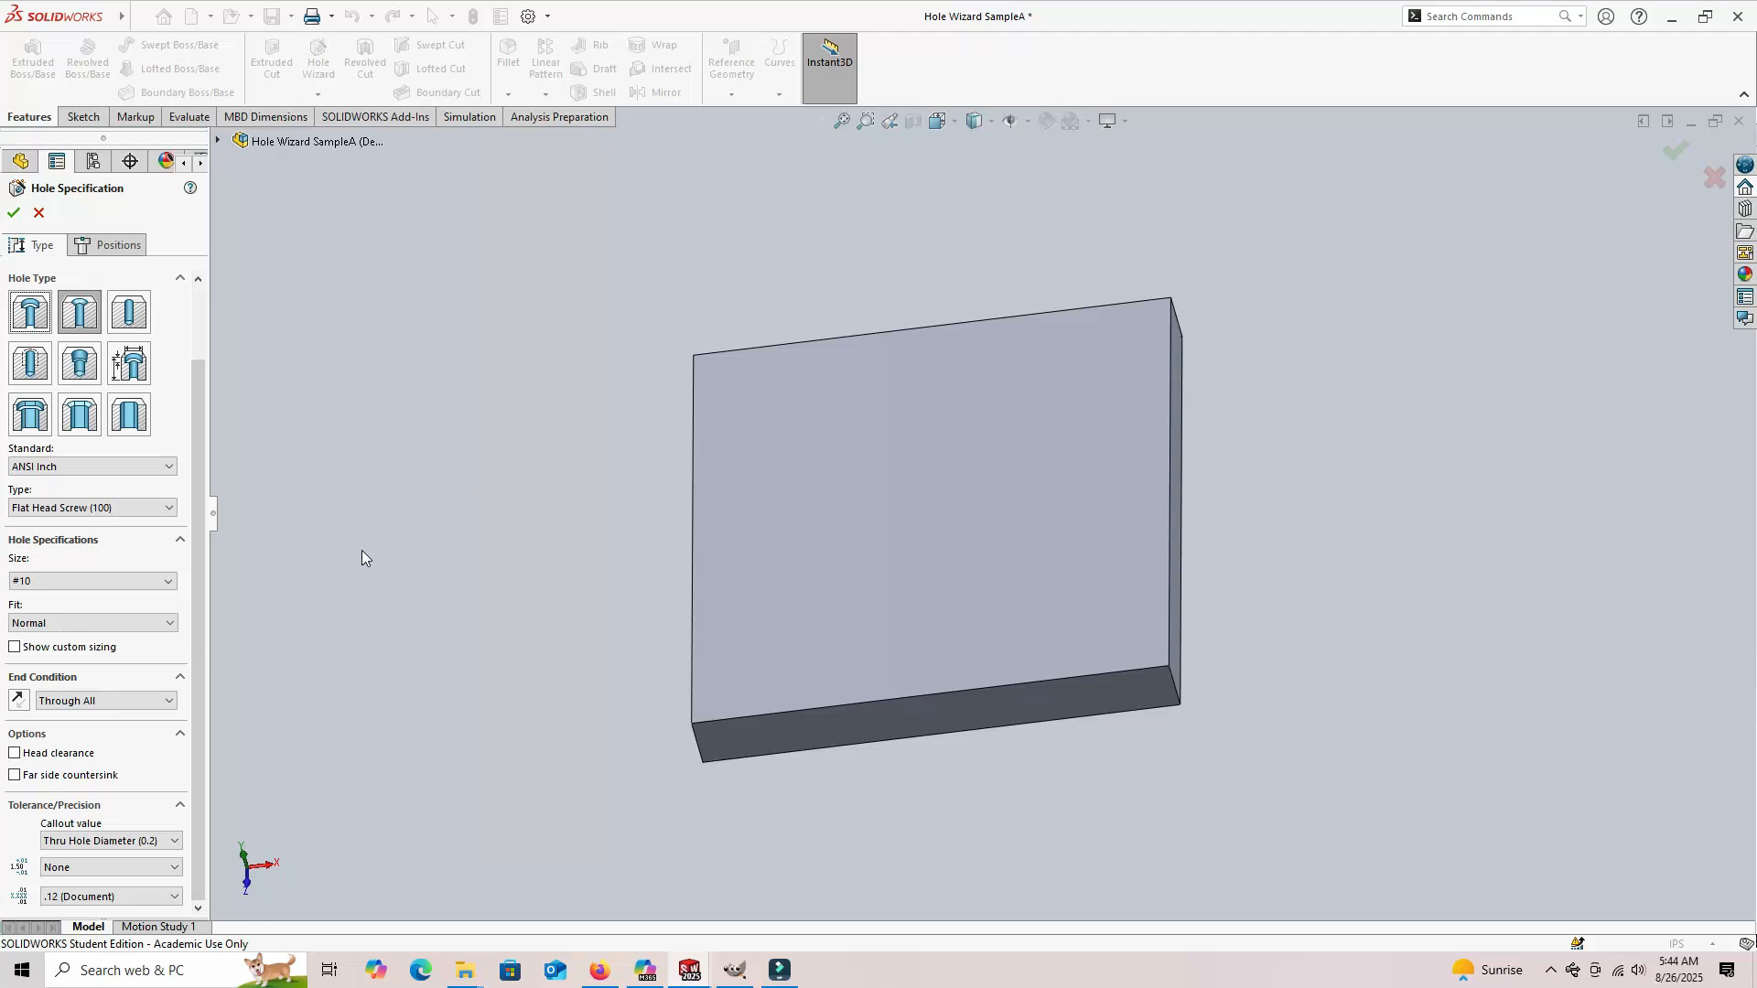
Step: Place four countersink holes on the plate's large face, one near each corner, about 0.5 in from the adjacent edges
{"action": "left_click", "coordinate": [113, 254]}
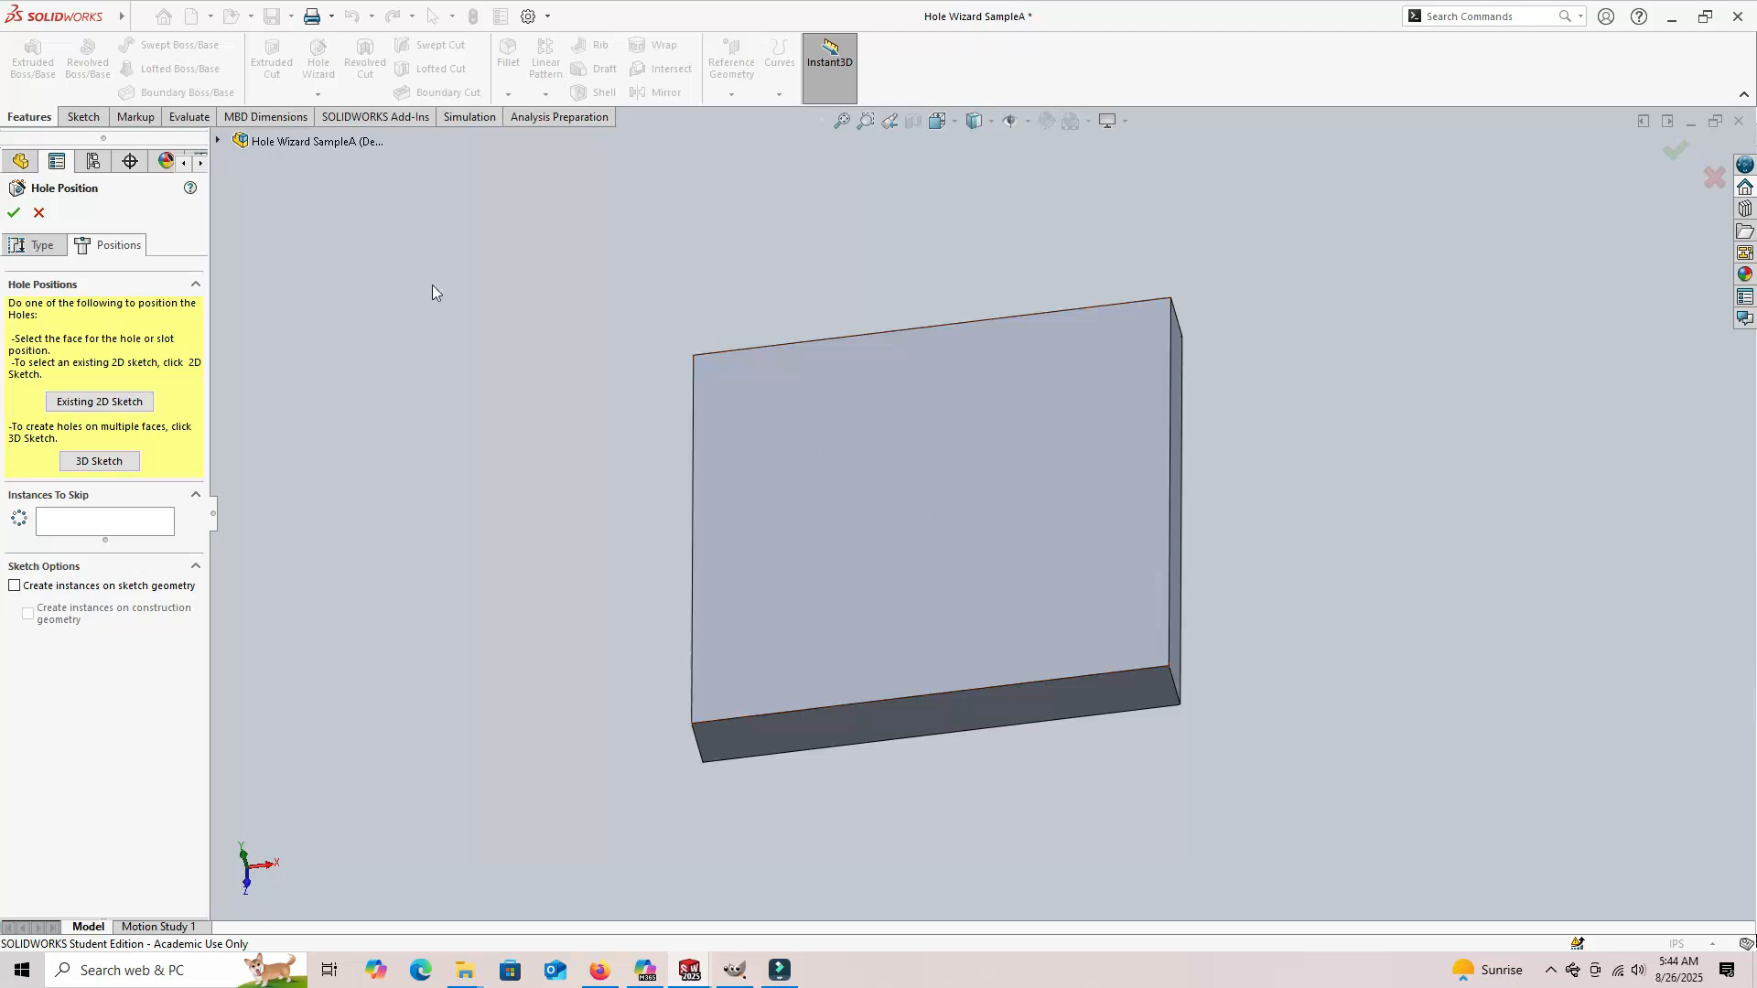
{"action": "left_click", "coordinate": [782, 437]}
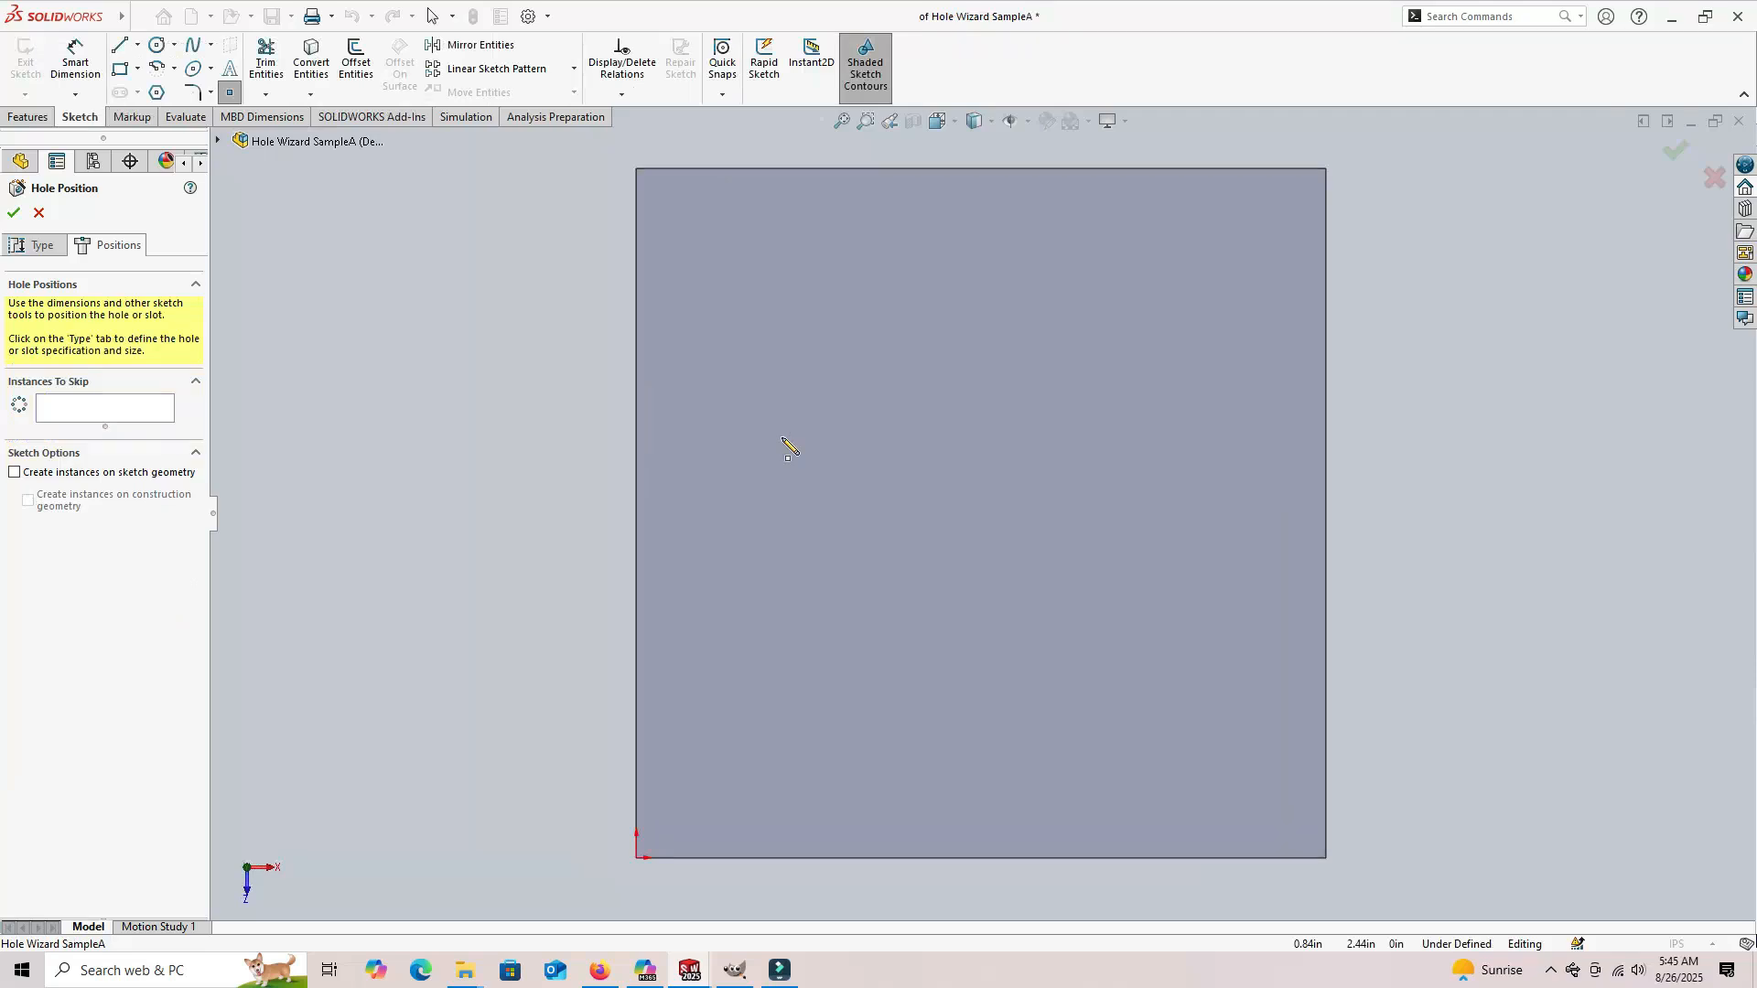
{"action": "left_click", "coordinate": [730, 262]}
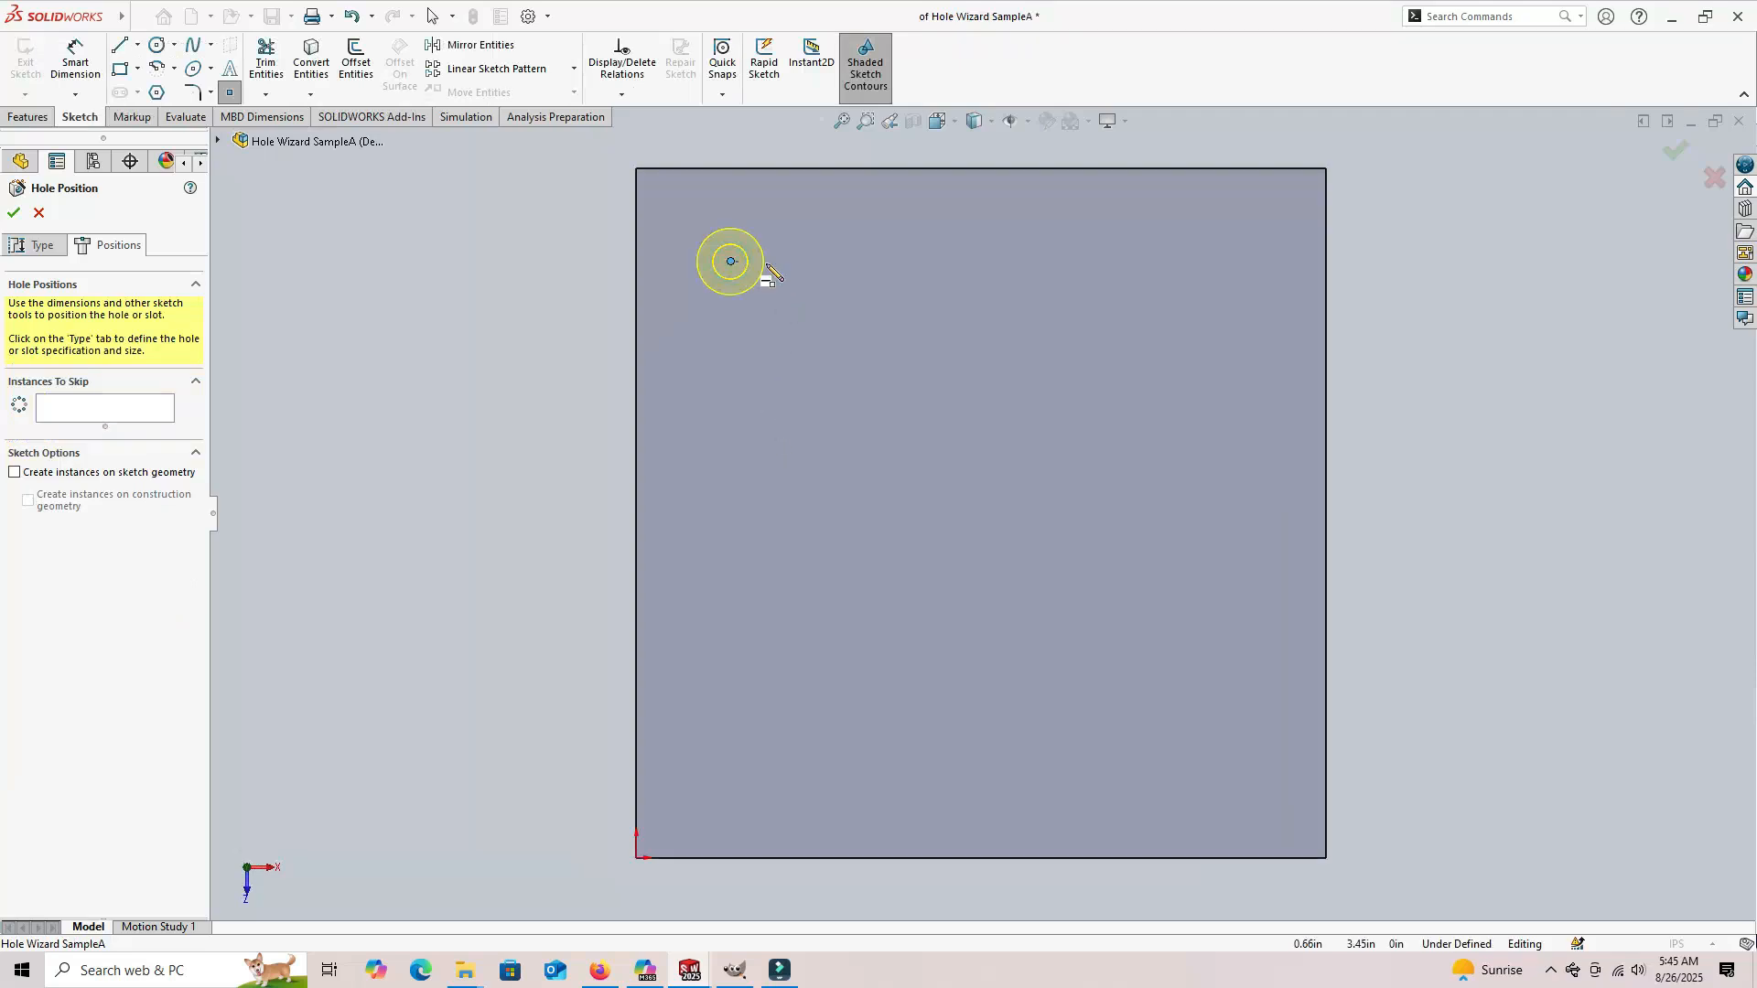
{"action": "left_click", "coordinate": [1236, 263]}
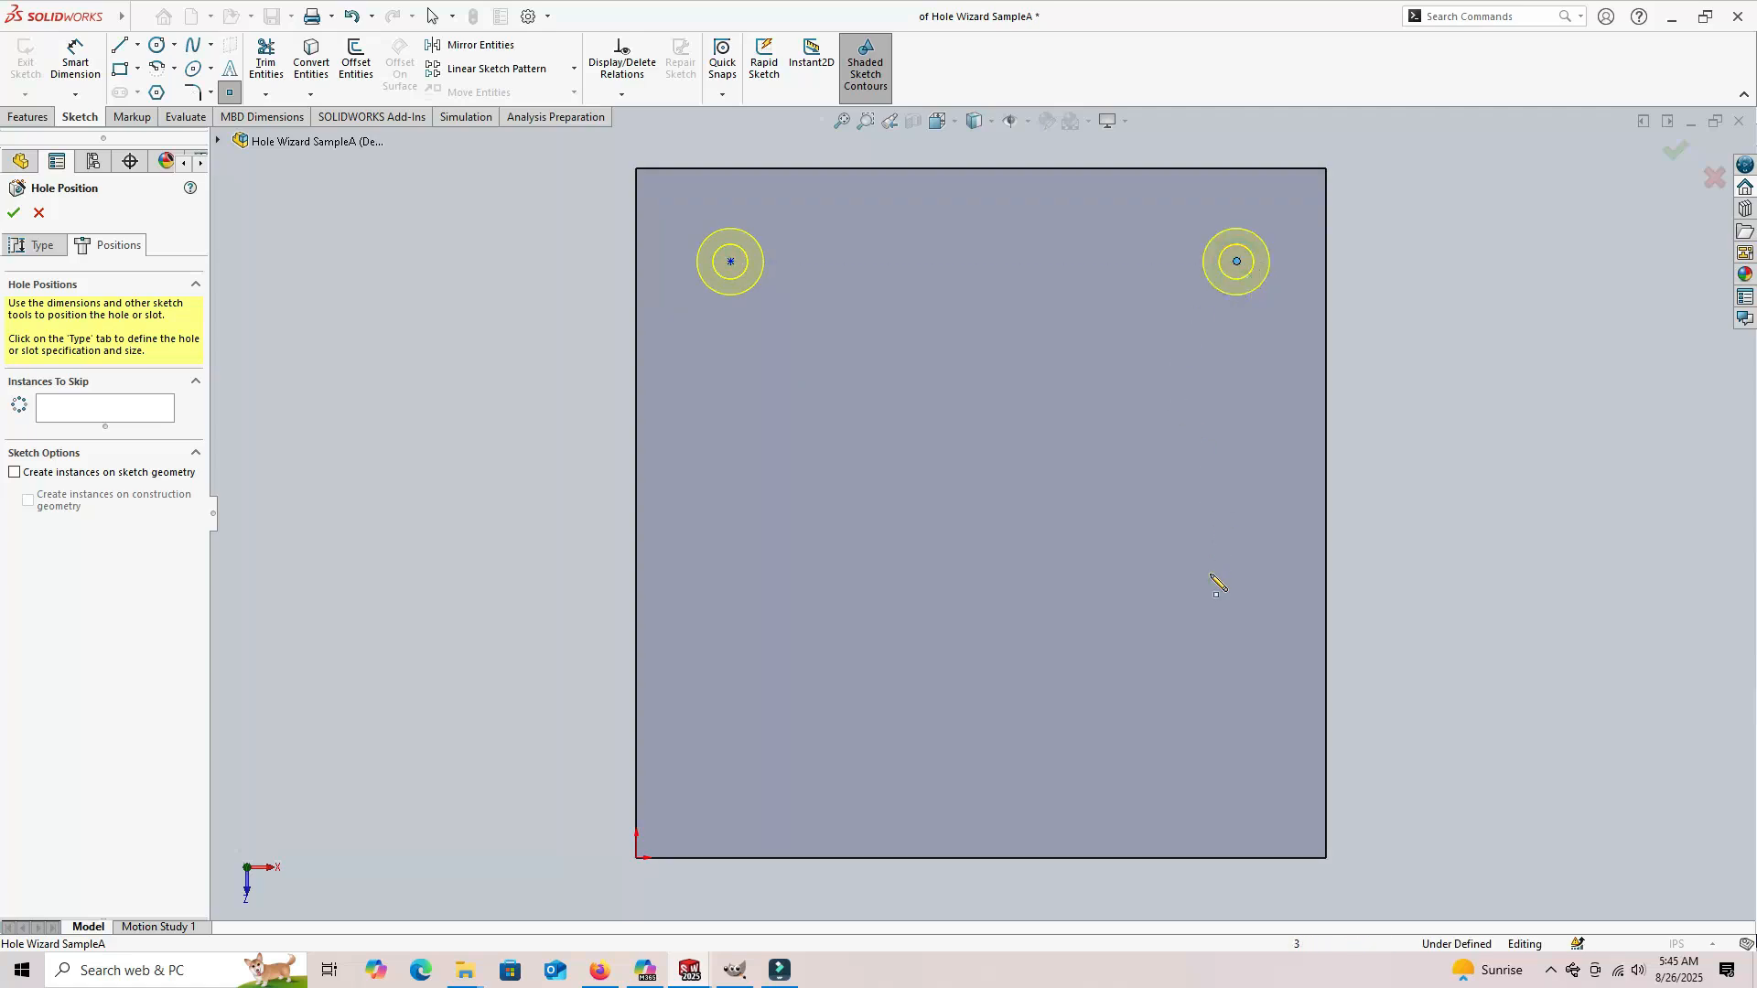
{"action": "left_click", "coordinate": [1237, 767]}
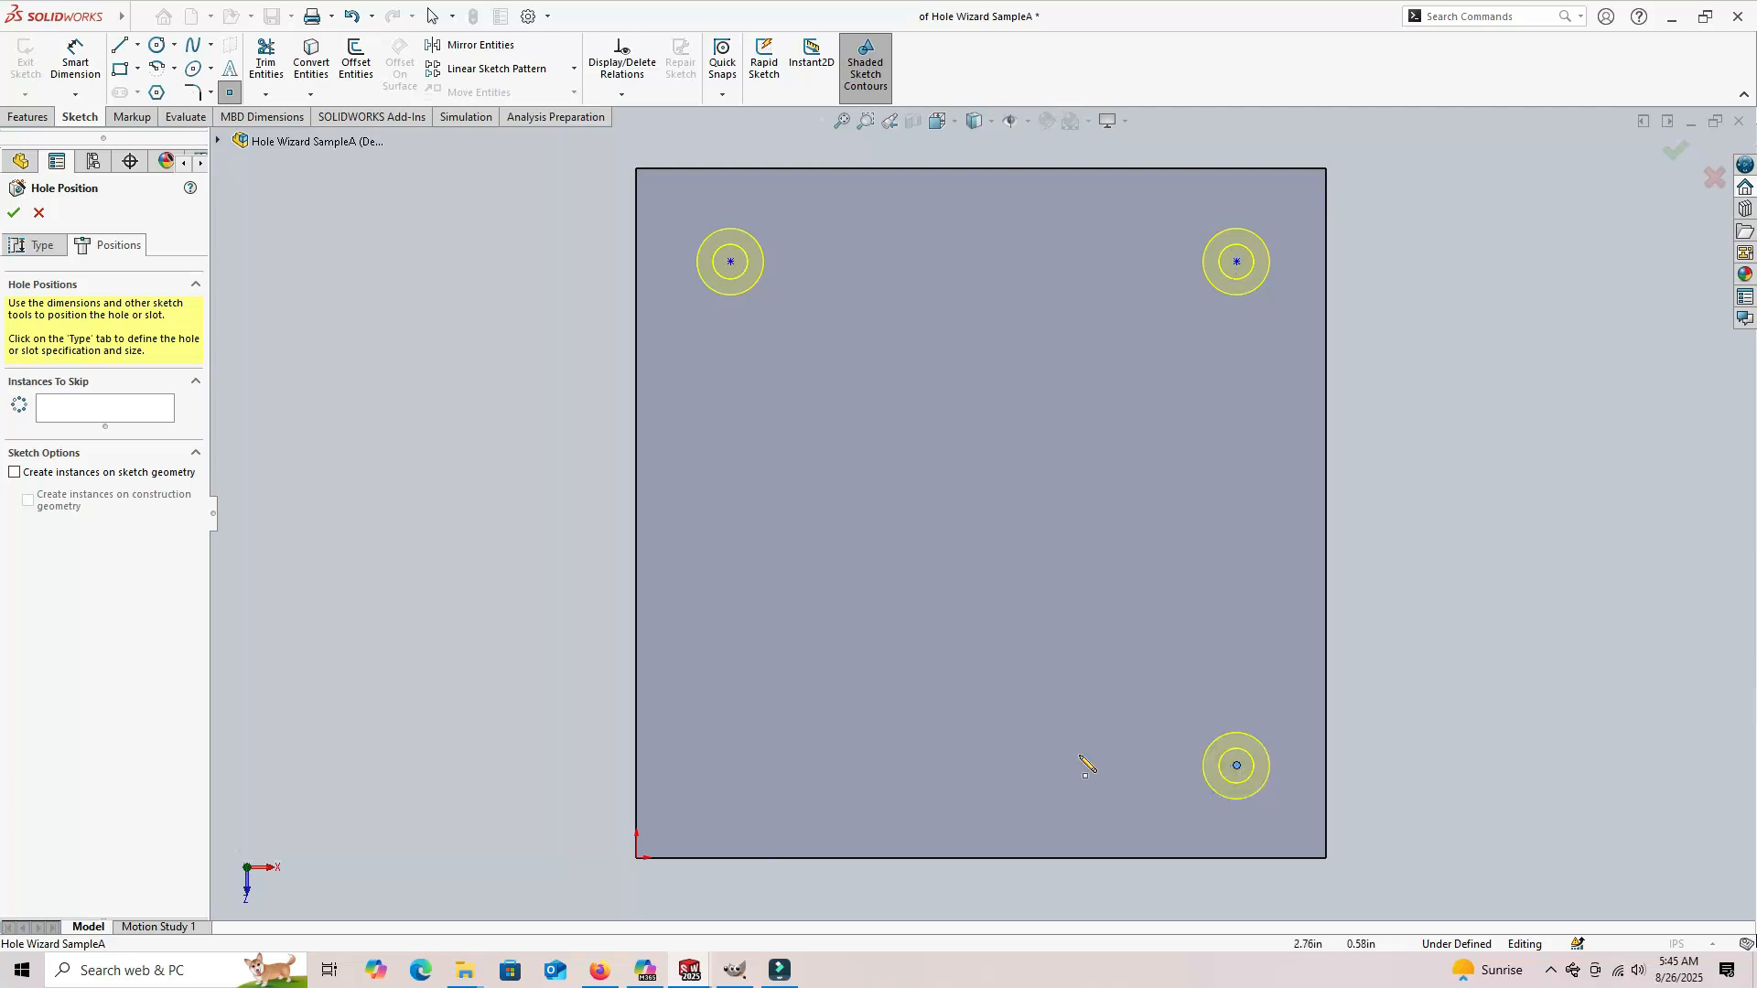
{"action": "left_click", "coordinate": [731, 766]}
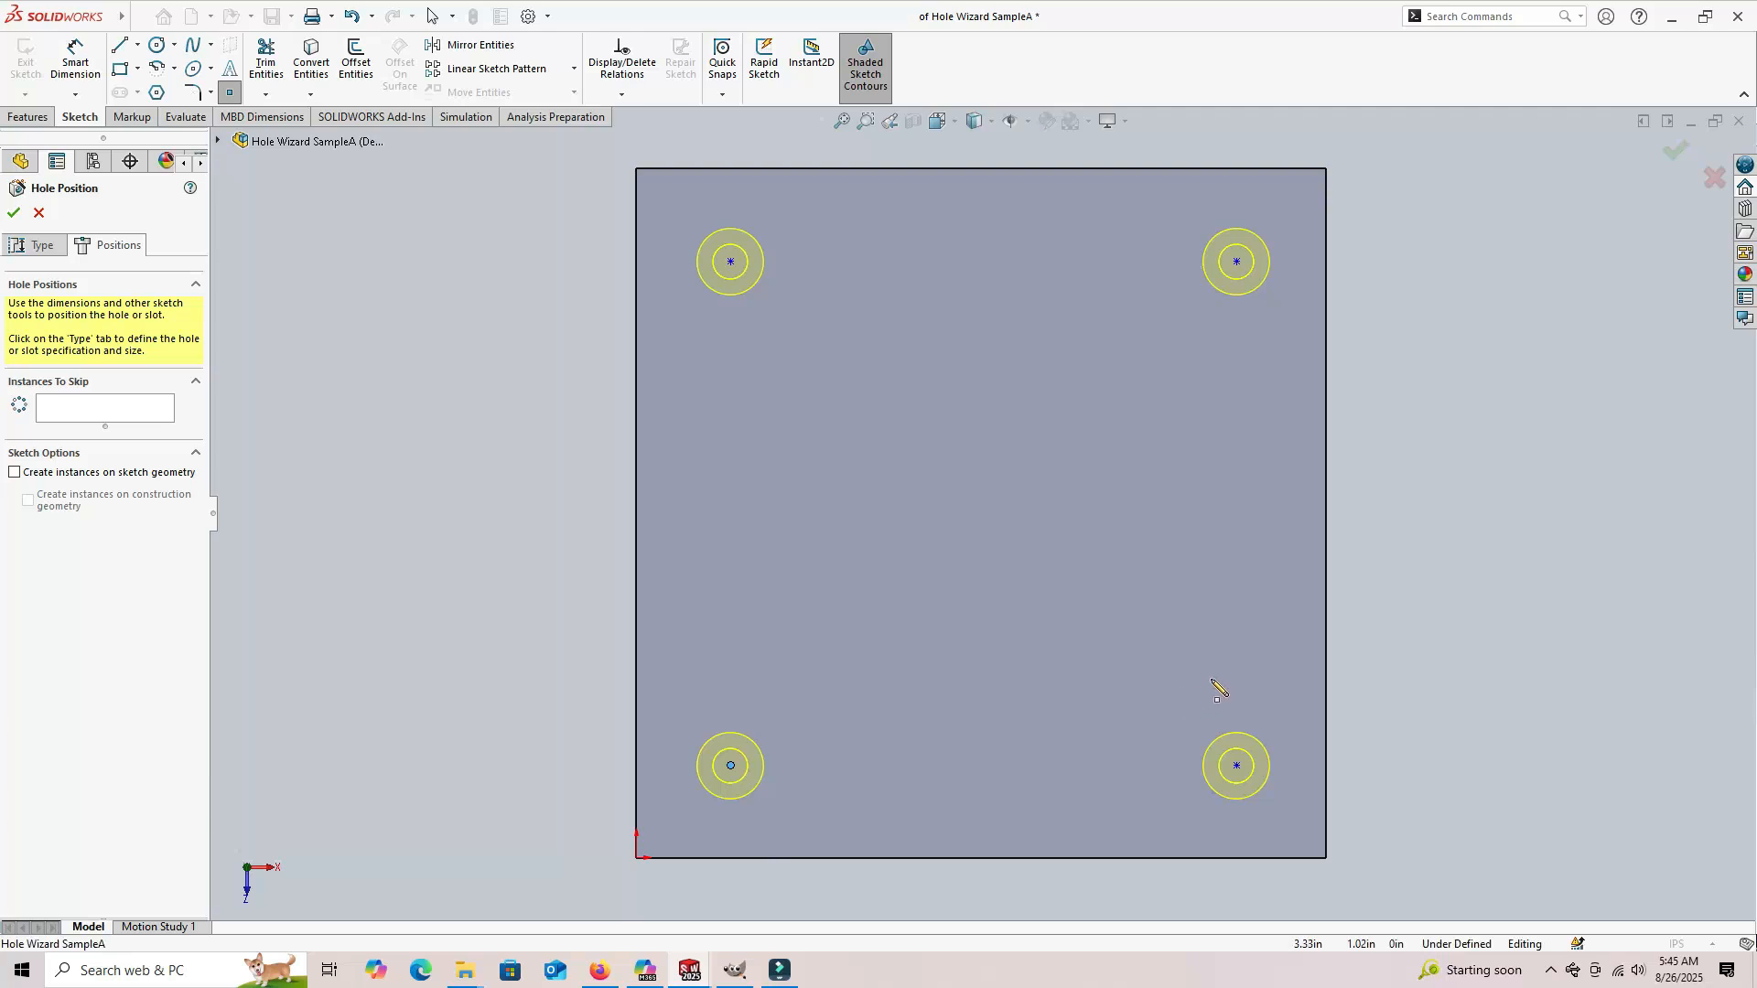
Step: Dimension the upper-left hole centre 0.5 in from the plate's left edge and 0.5 in from its top edge
{"action": "left_click", "coordinate": [75, 57]}
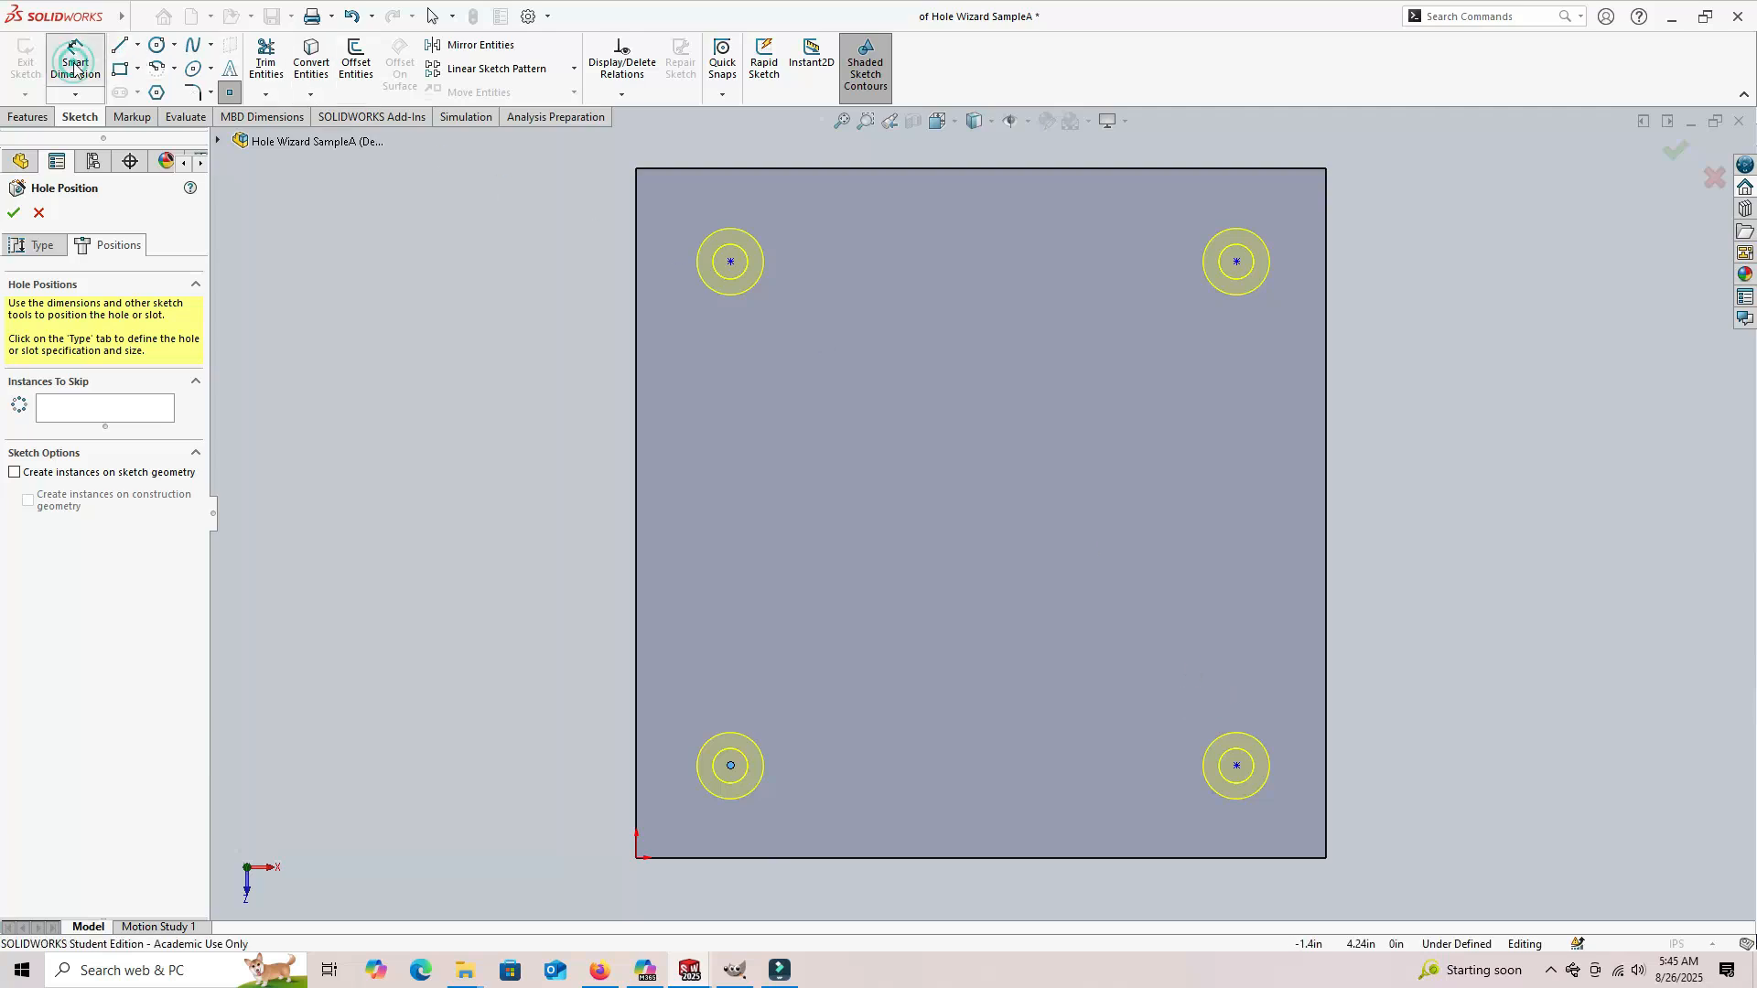
{"action": "left_click", "coordinate": [637, 294]}
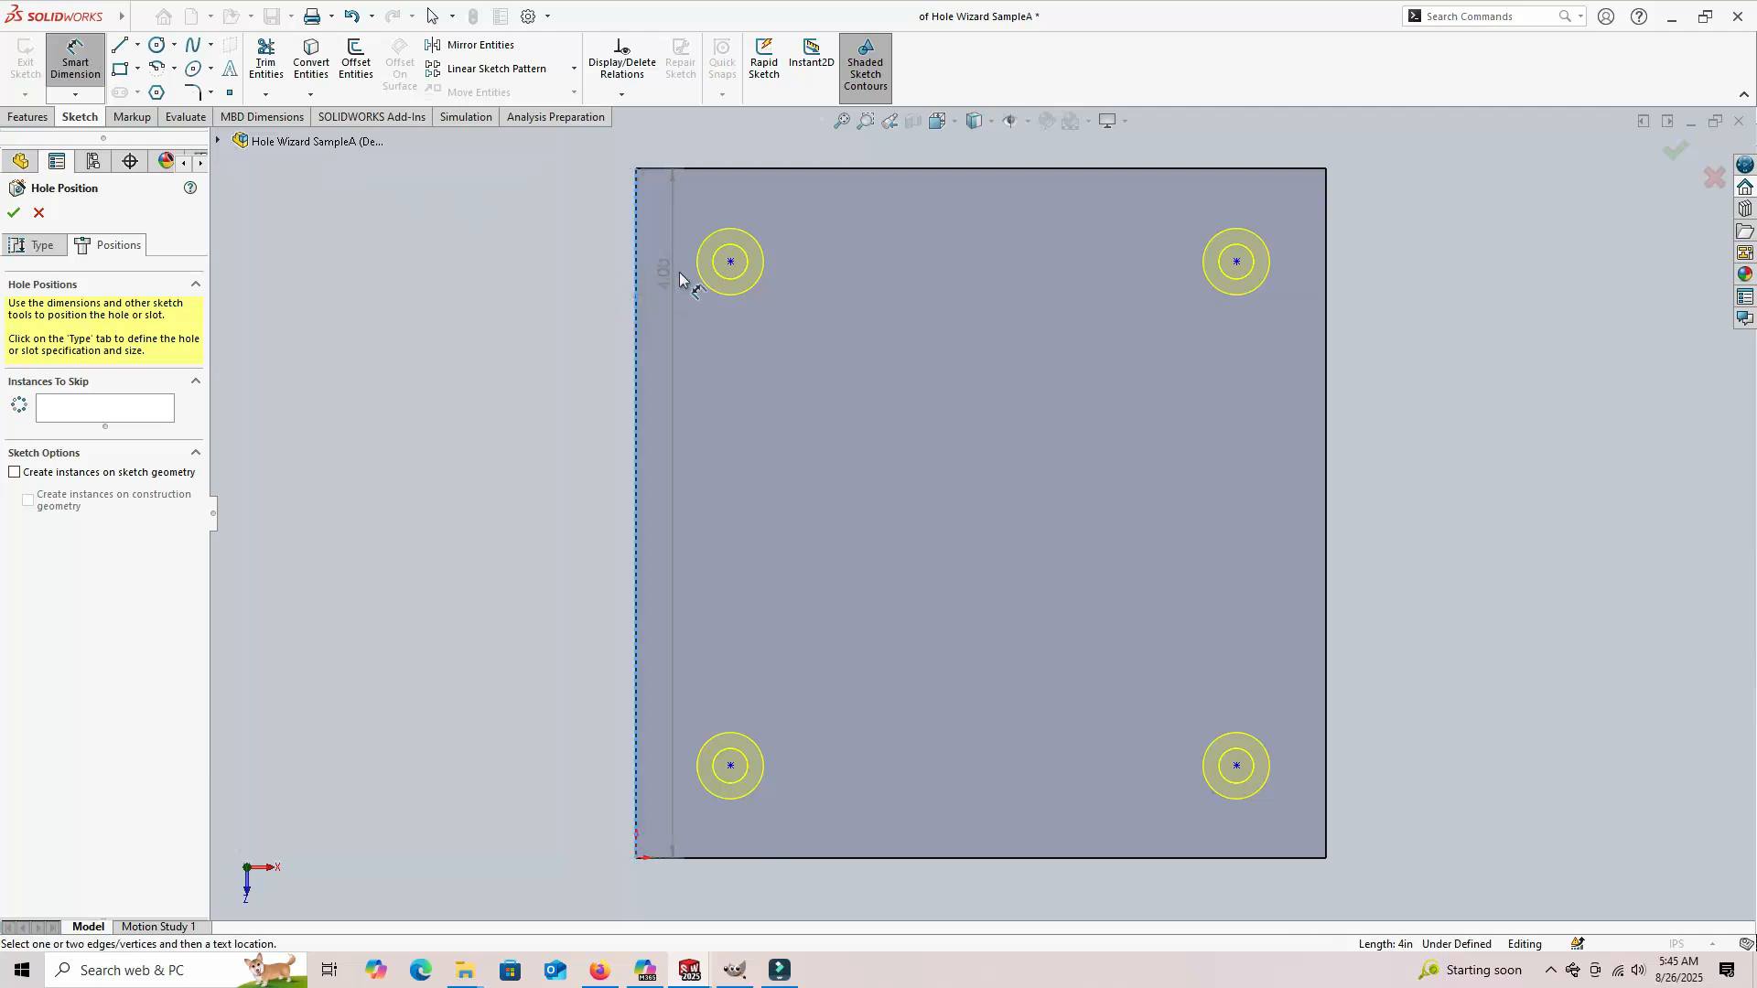
{"action": "left_click", "coordinate": [730, 264]}
{"action": "left_click", "coordinate": [699, 361]}
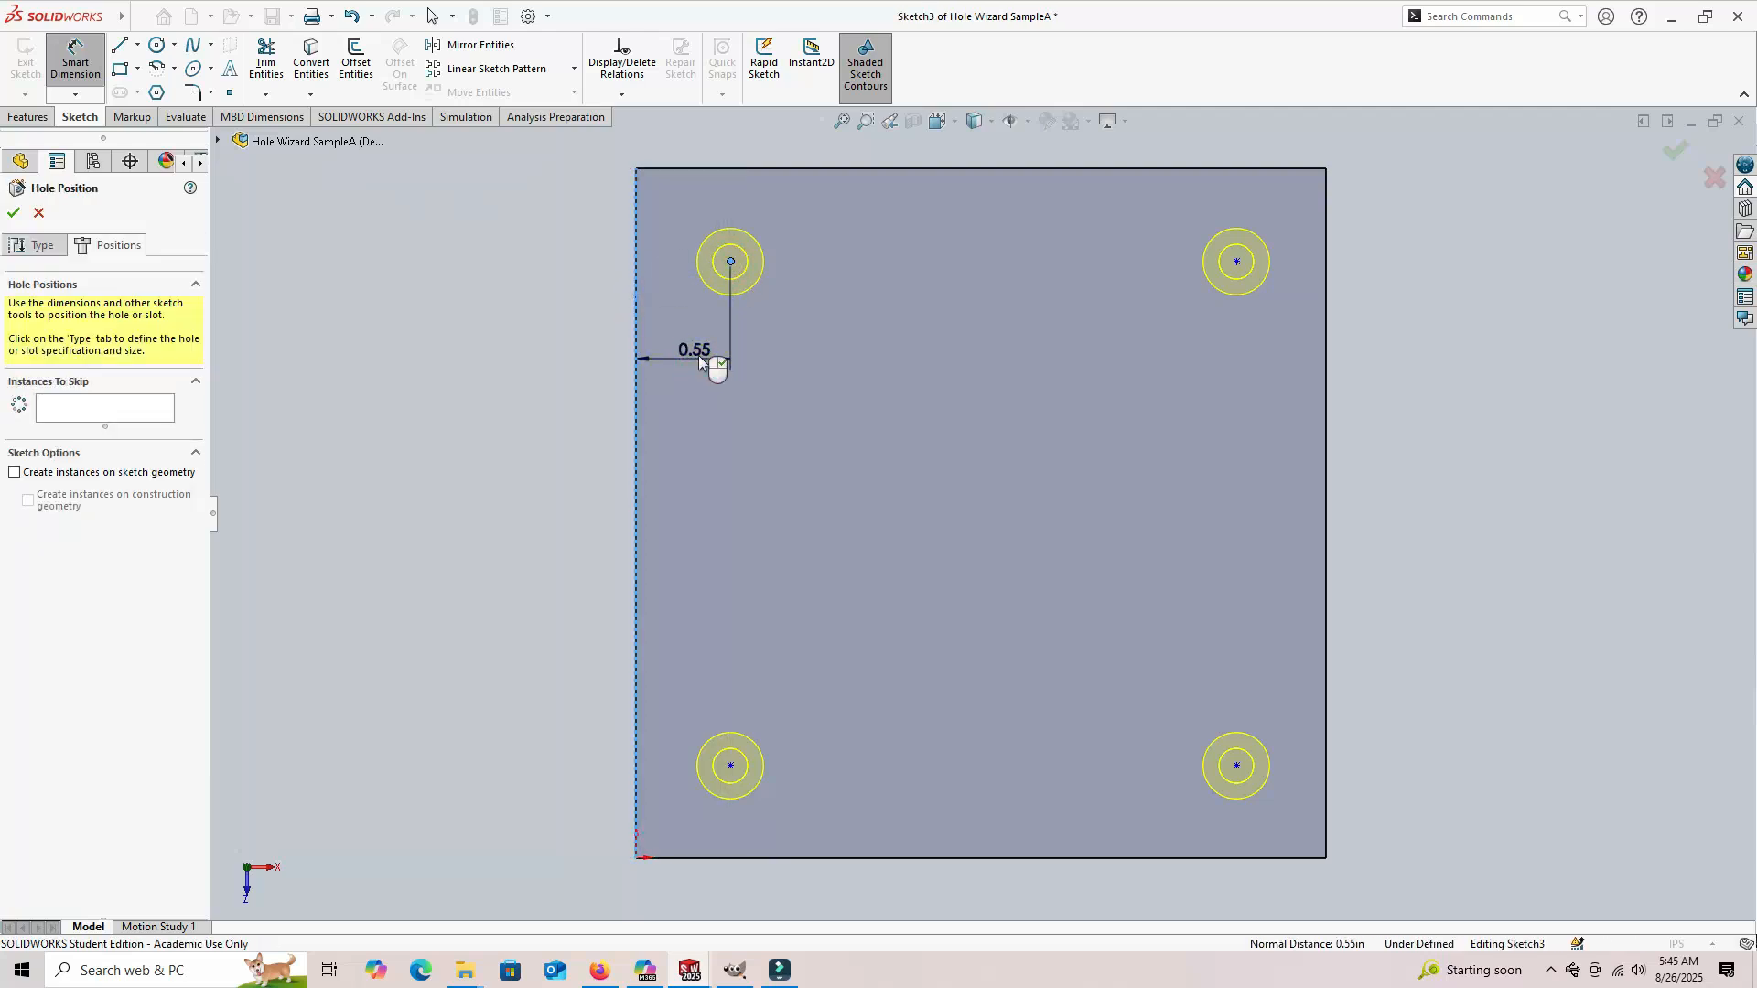
{"action": "type", "text": "0.5"}
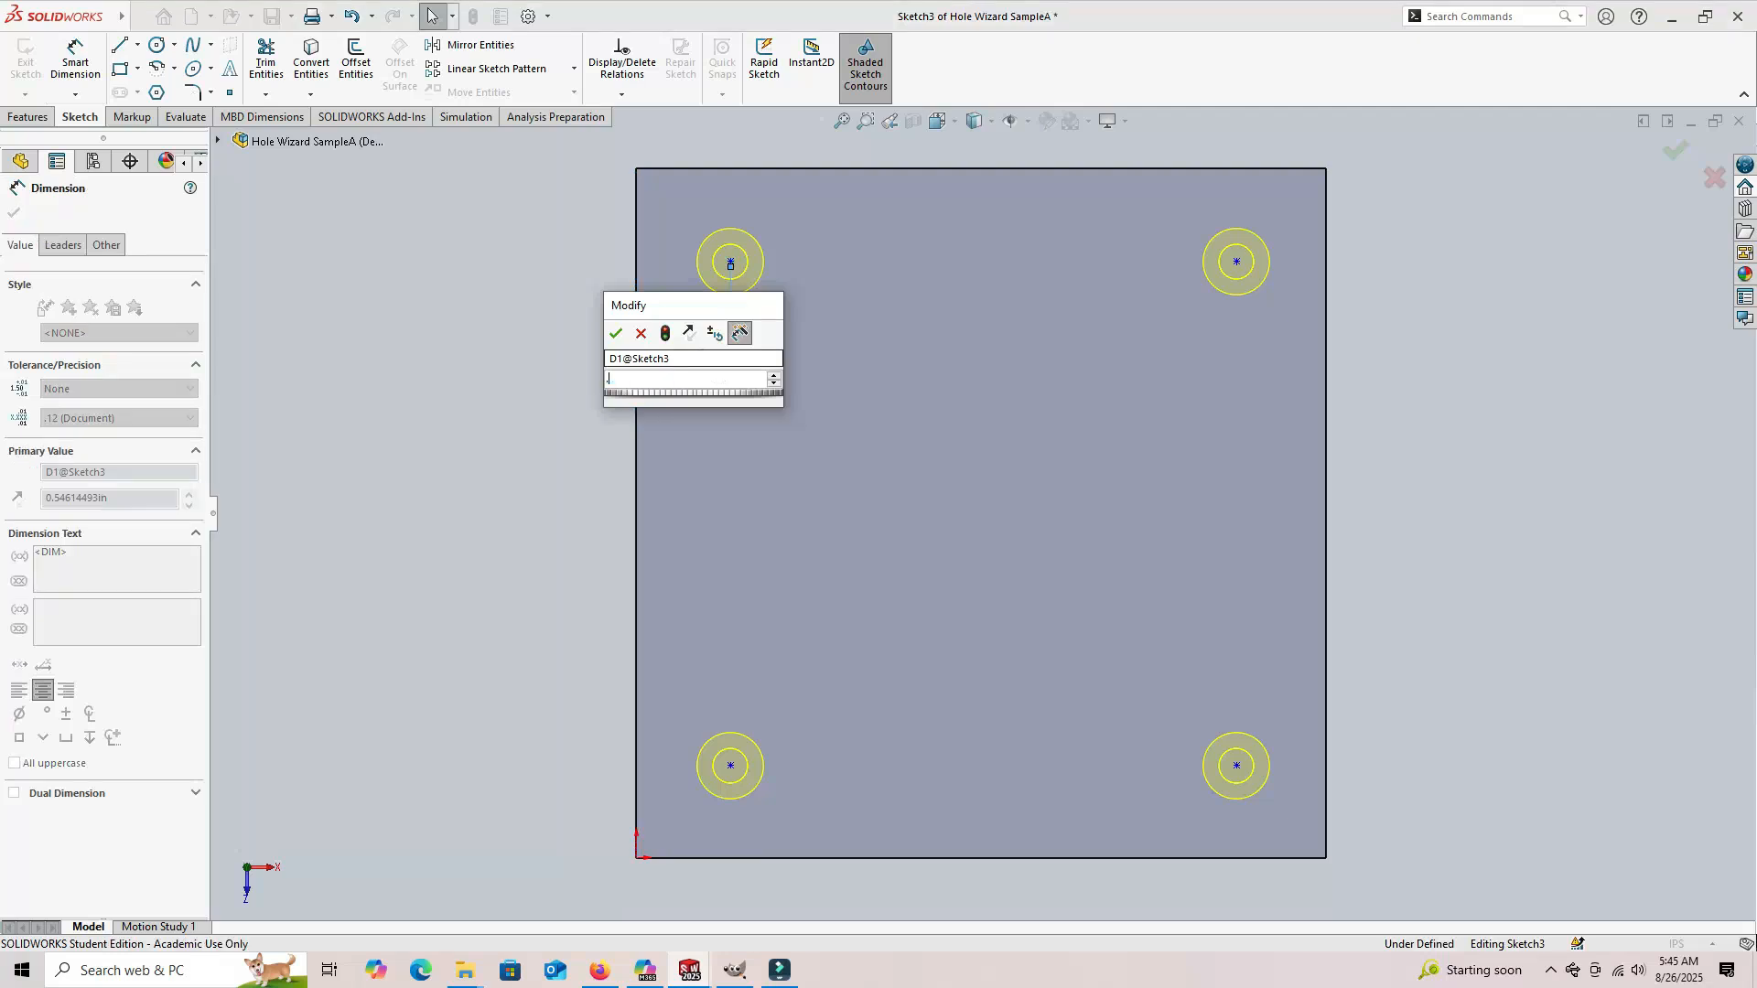
{"action": "key", "text": "Return"}
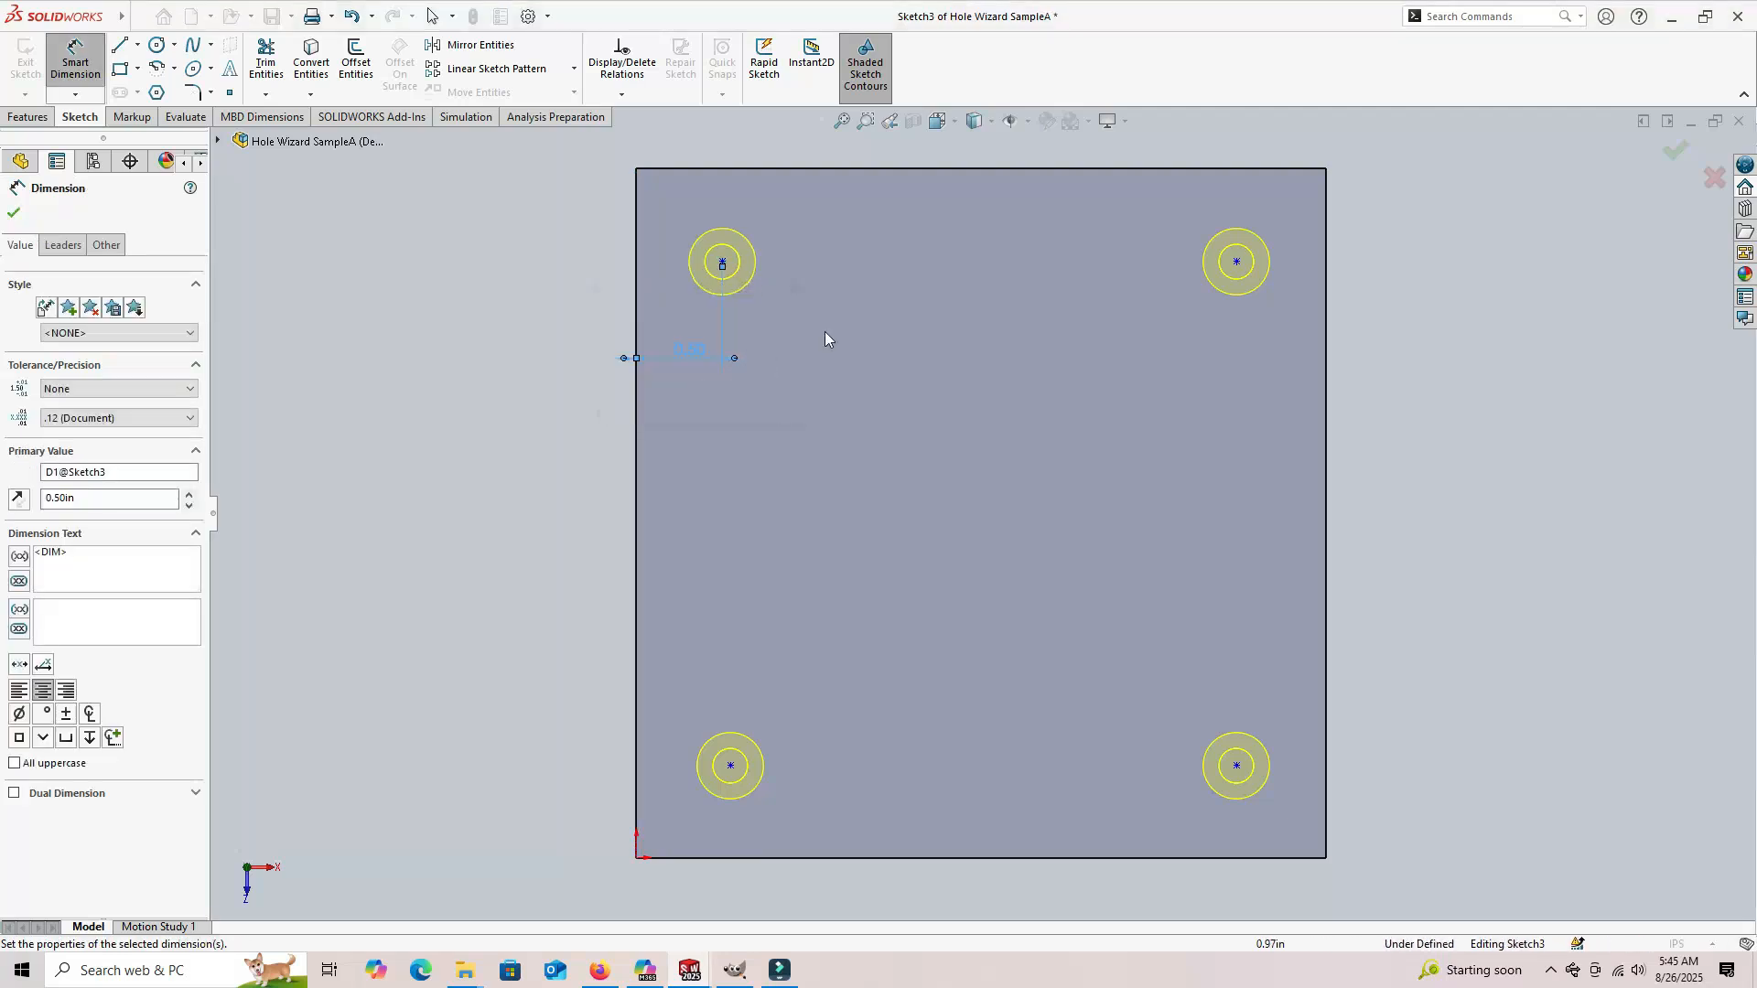
{"action": "left_click", "coordinate": [849, 169]}
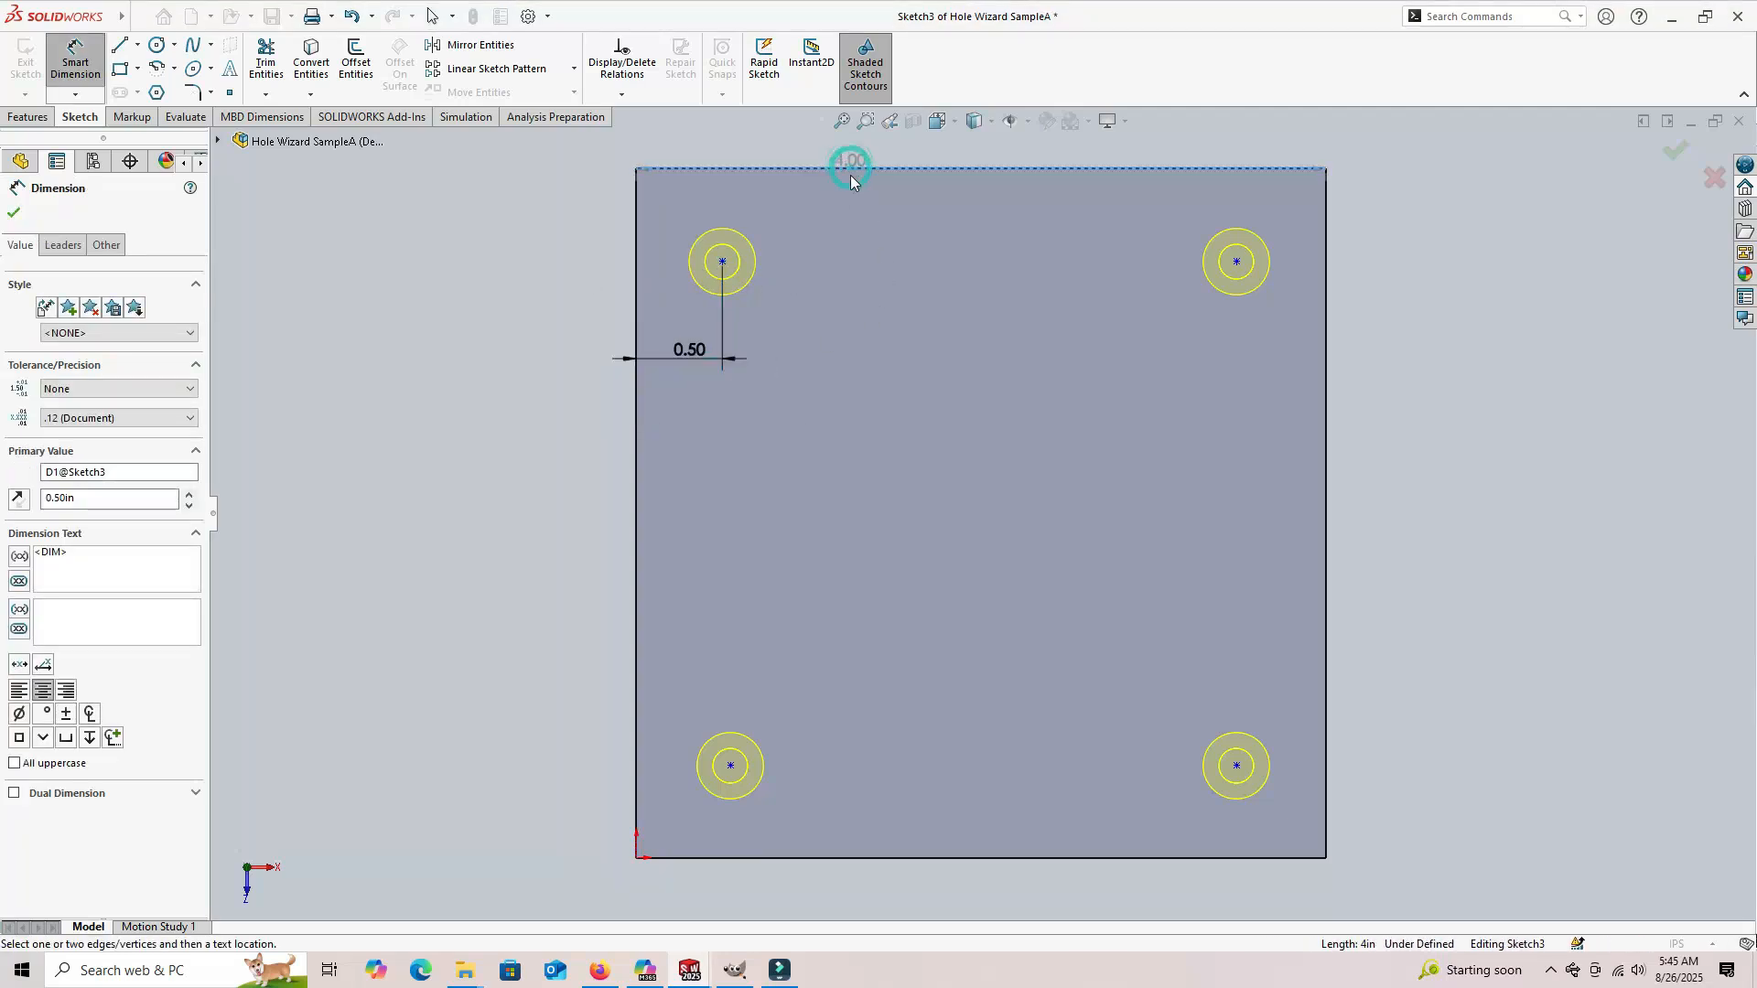
{"action": "left_click", "coordinate": [723, 261]}
{"action": "left_click", "coordinate": [805, 221]}
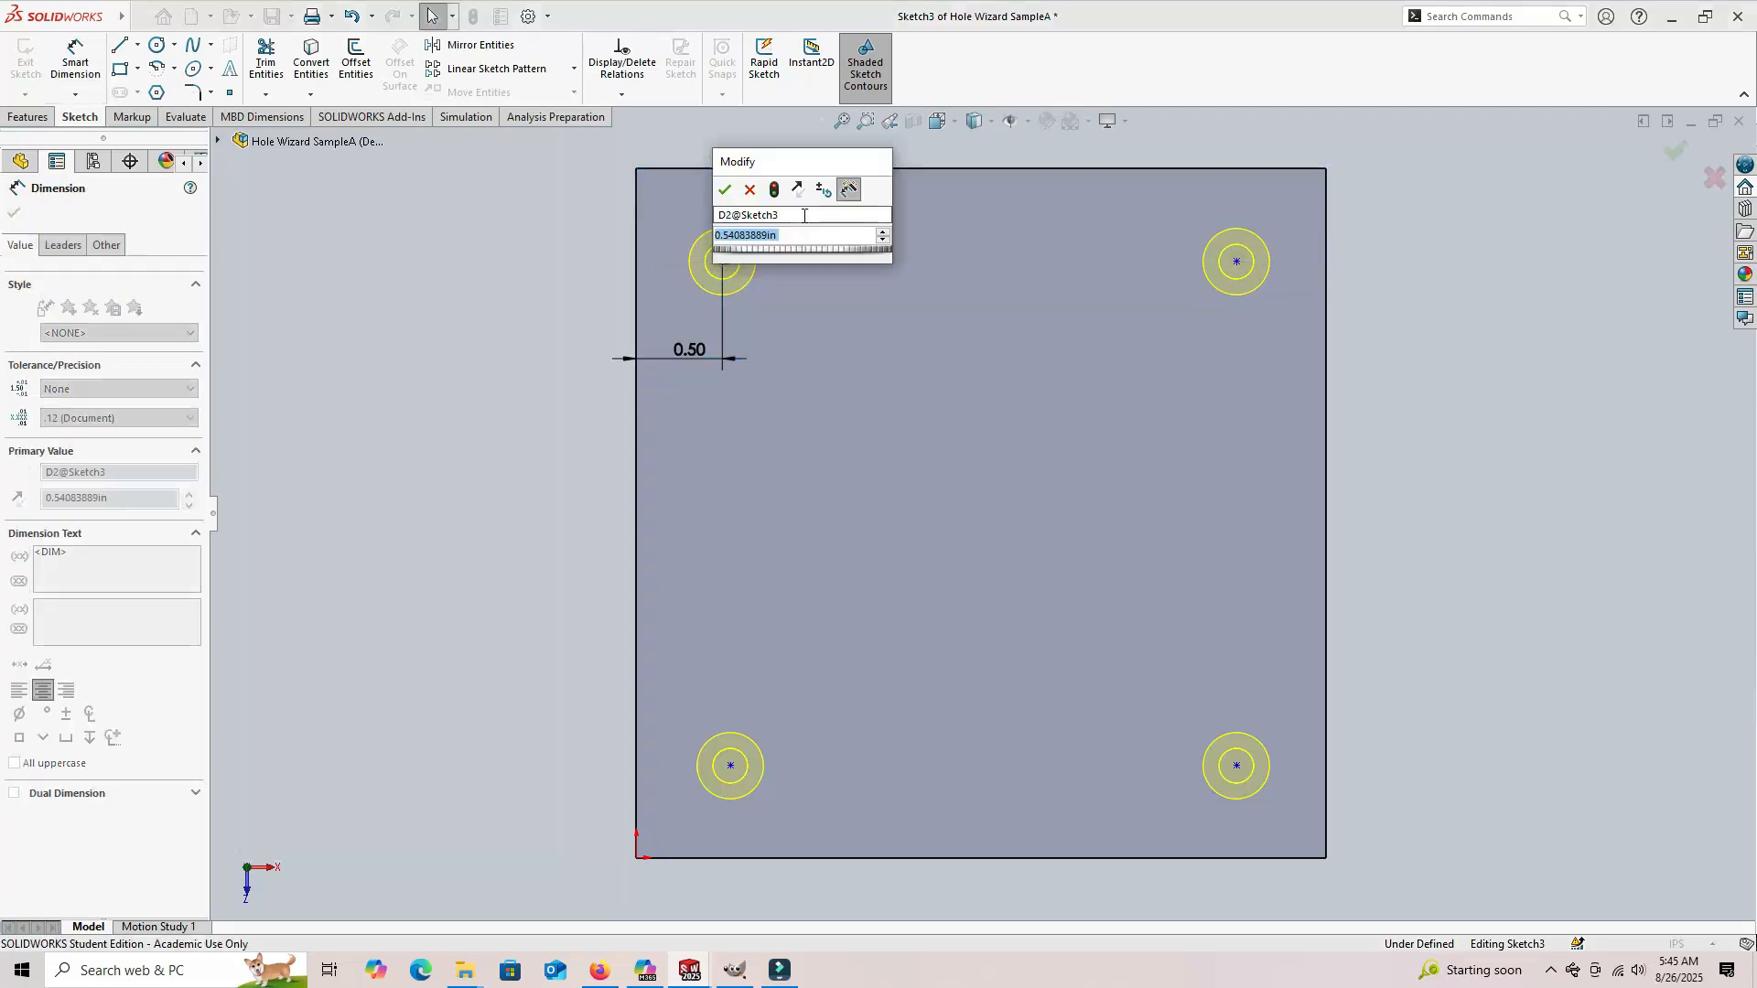
{"action": "type", "text": ".5"}
{"action": "key", "text": "Return"}
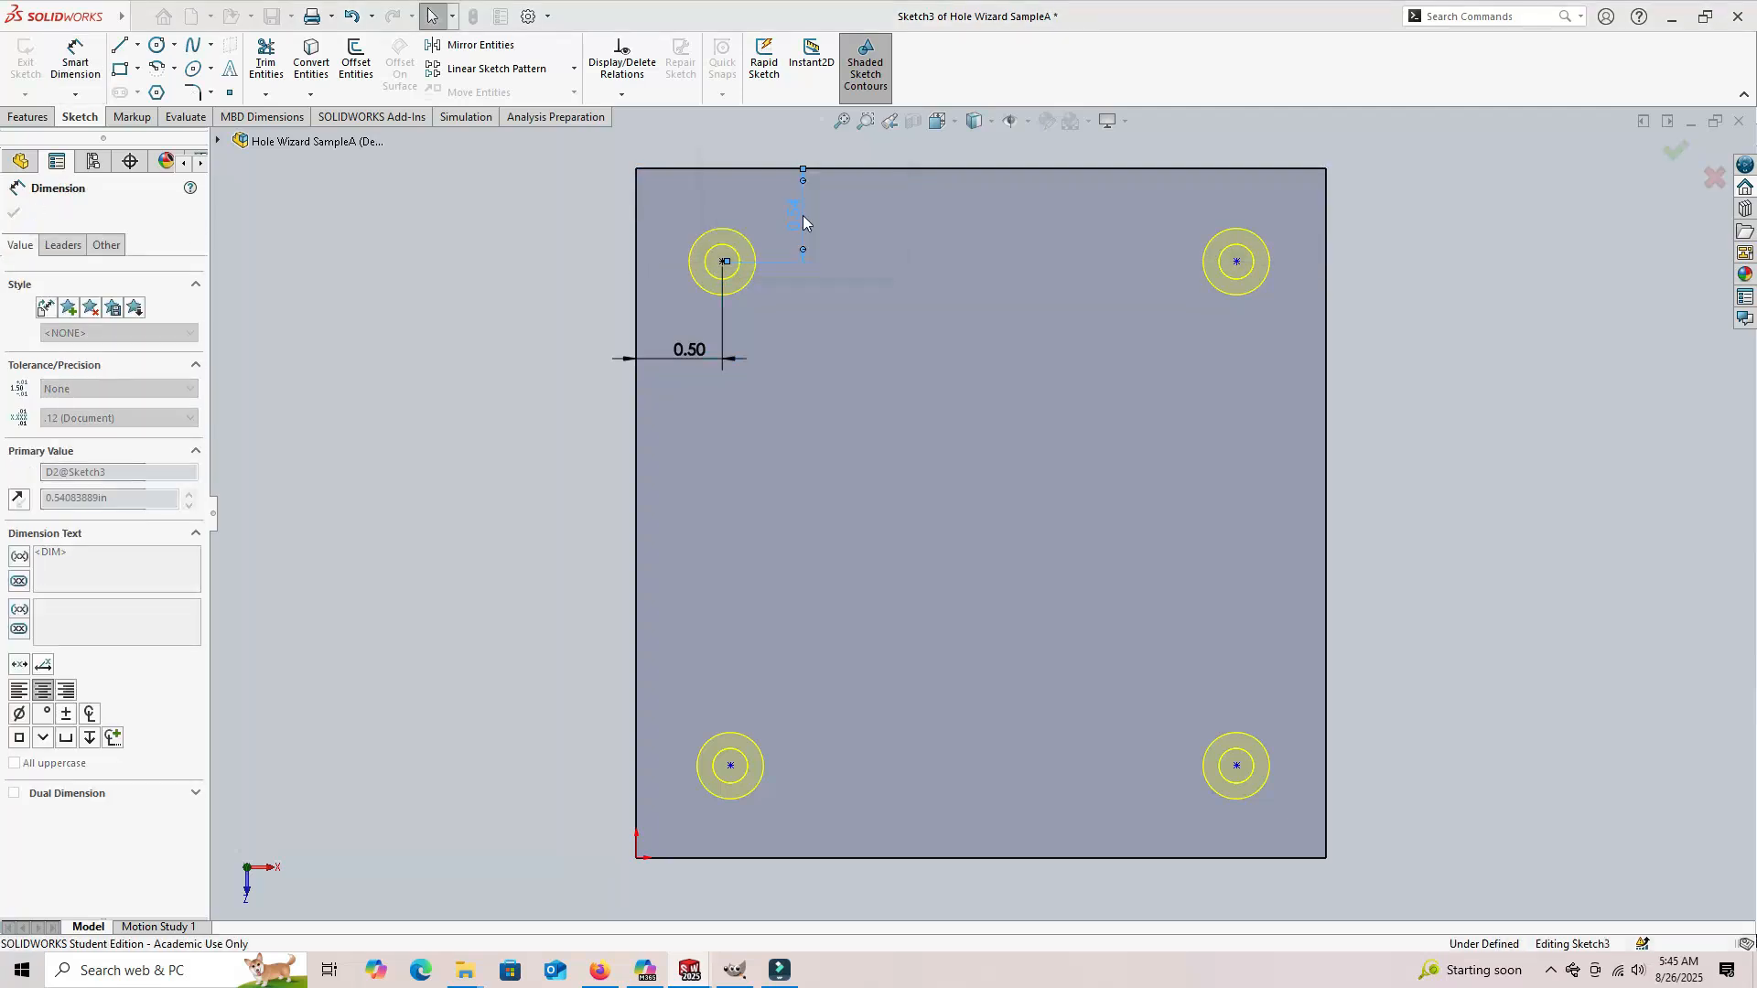
Step: Dimension the upper-right hole centre 0.5 in from the plate's top edge and 0.58 in from its right edge
{"action": "left_click", "coordinate": [1172, 171]}
{"action": "left_click", "coordinate": [1237, 262]}
{"action": "left_click", "coordinate": [1162, 227]}
{"action": "type", "text": ".5"}
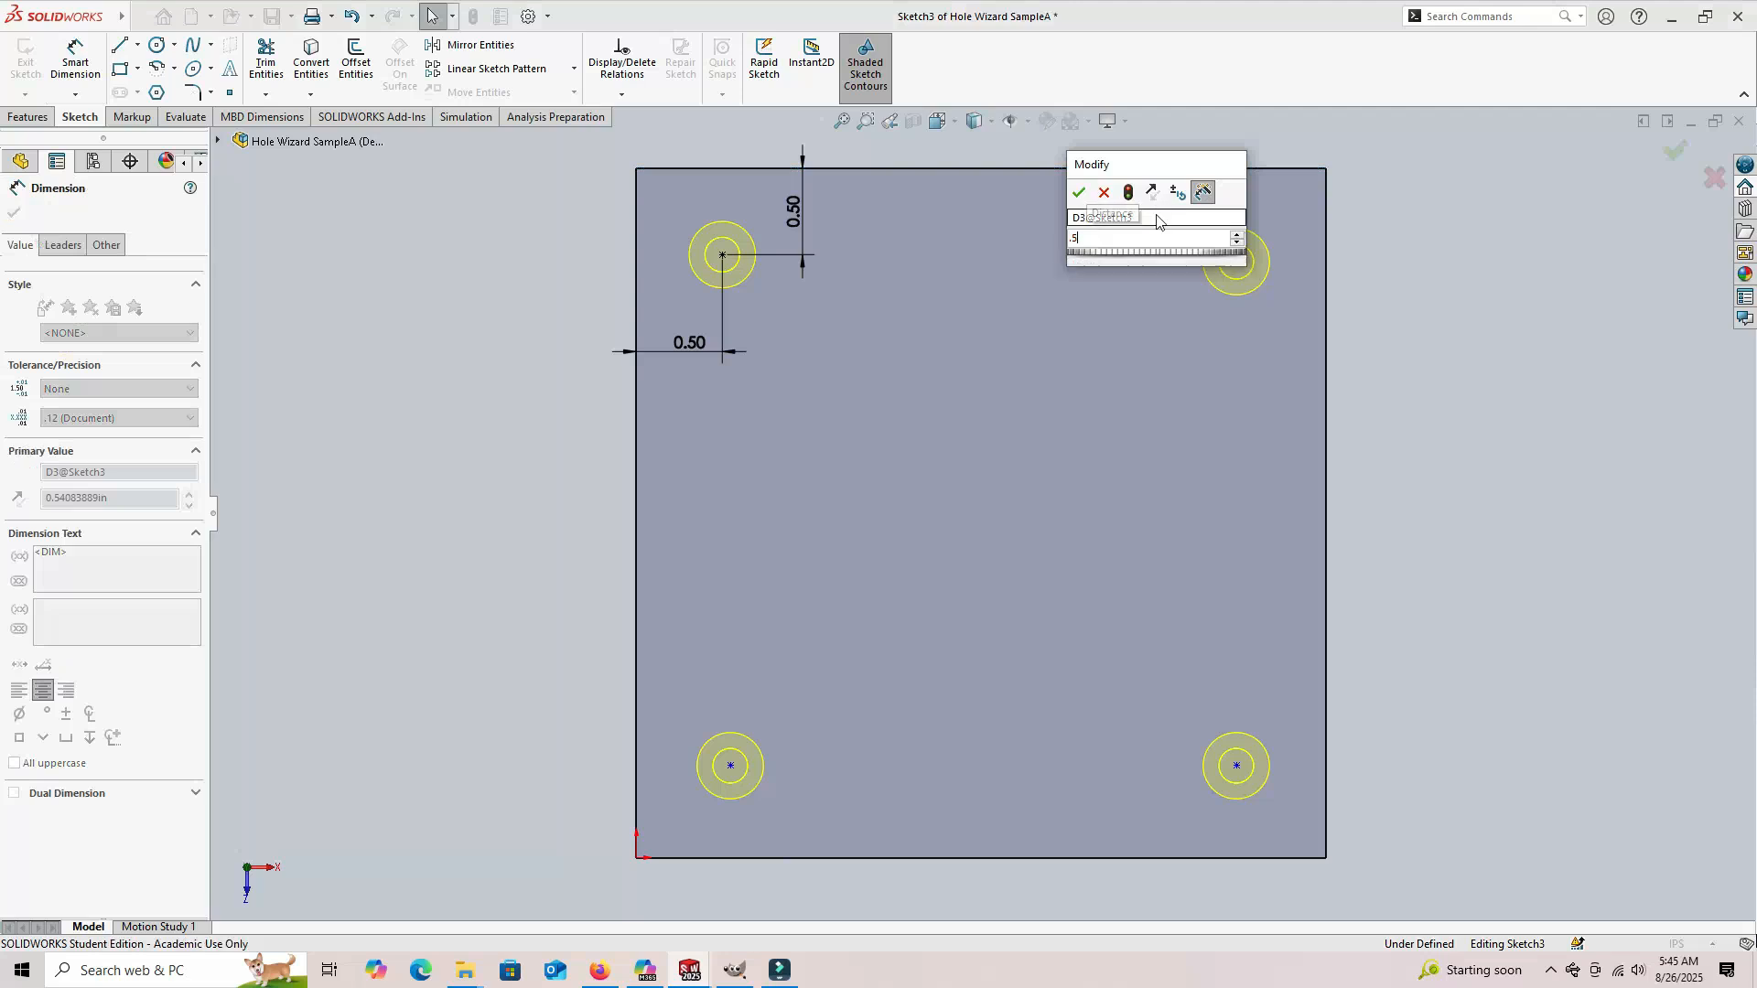
{"action": "key", "text": "Return"}
{"action": "left_click", "coordinate": [1326, 309]}
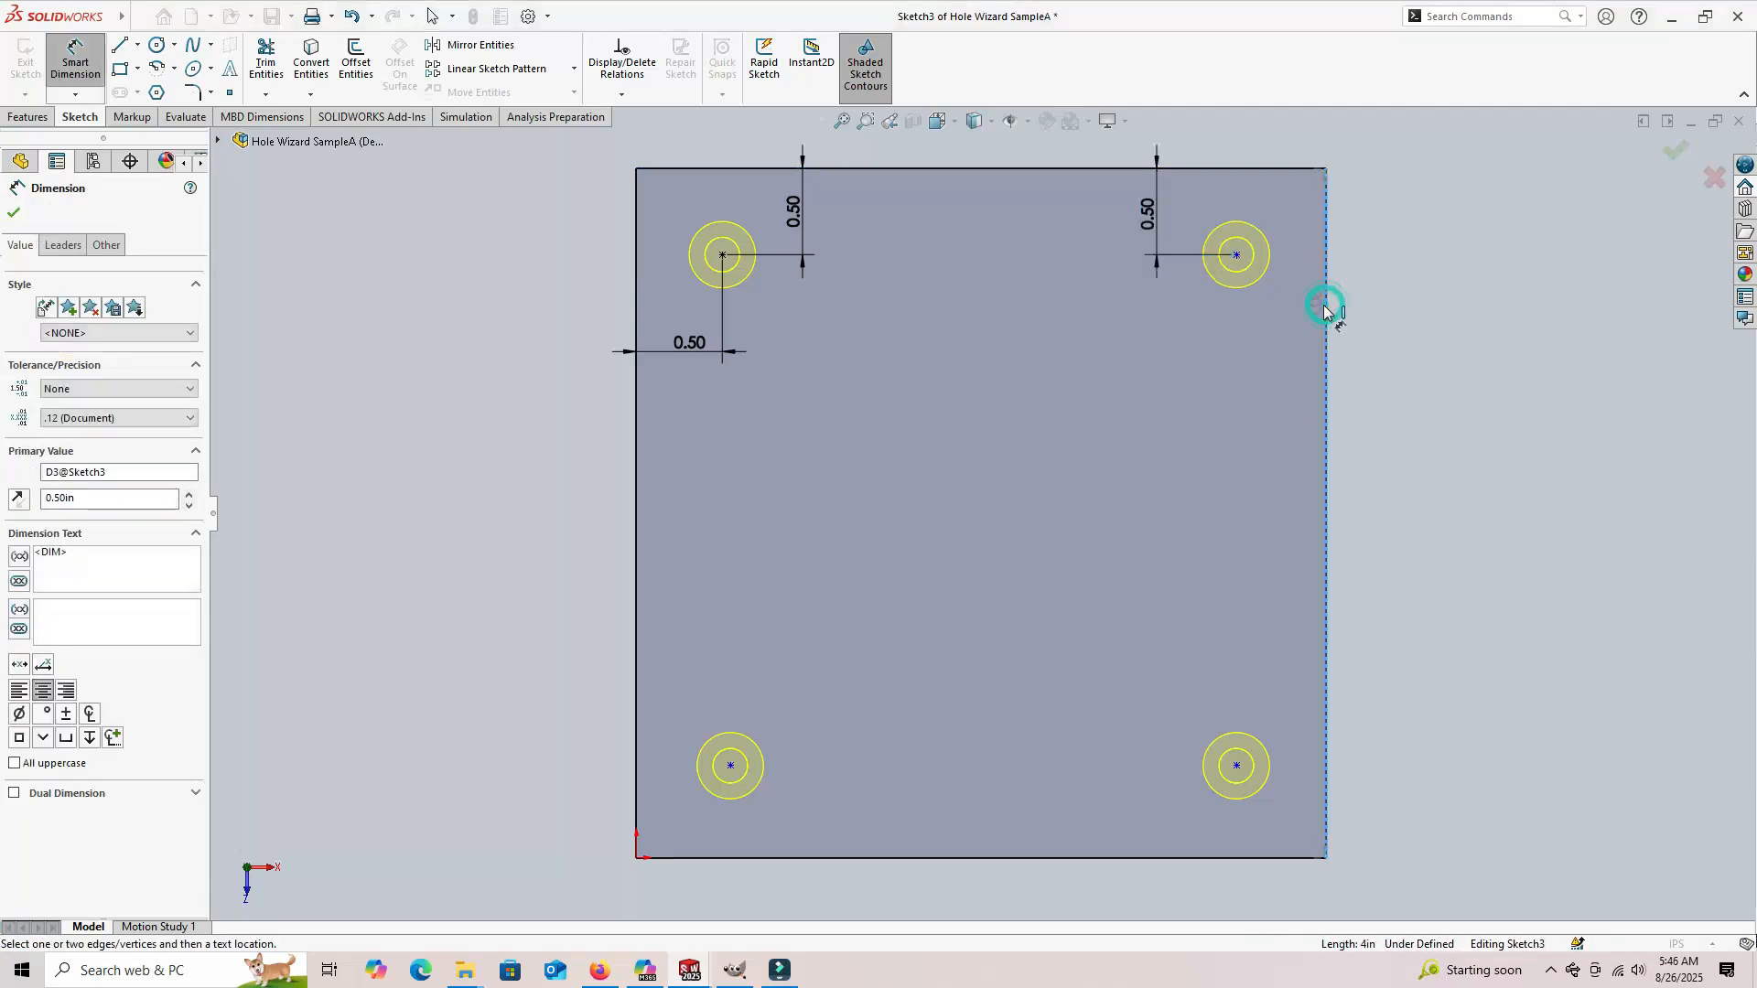
{"action": "left_click", "coordinate": [1237, 256]}
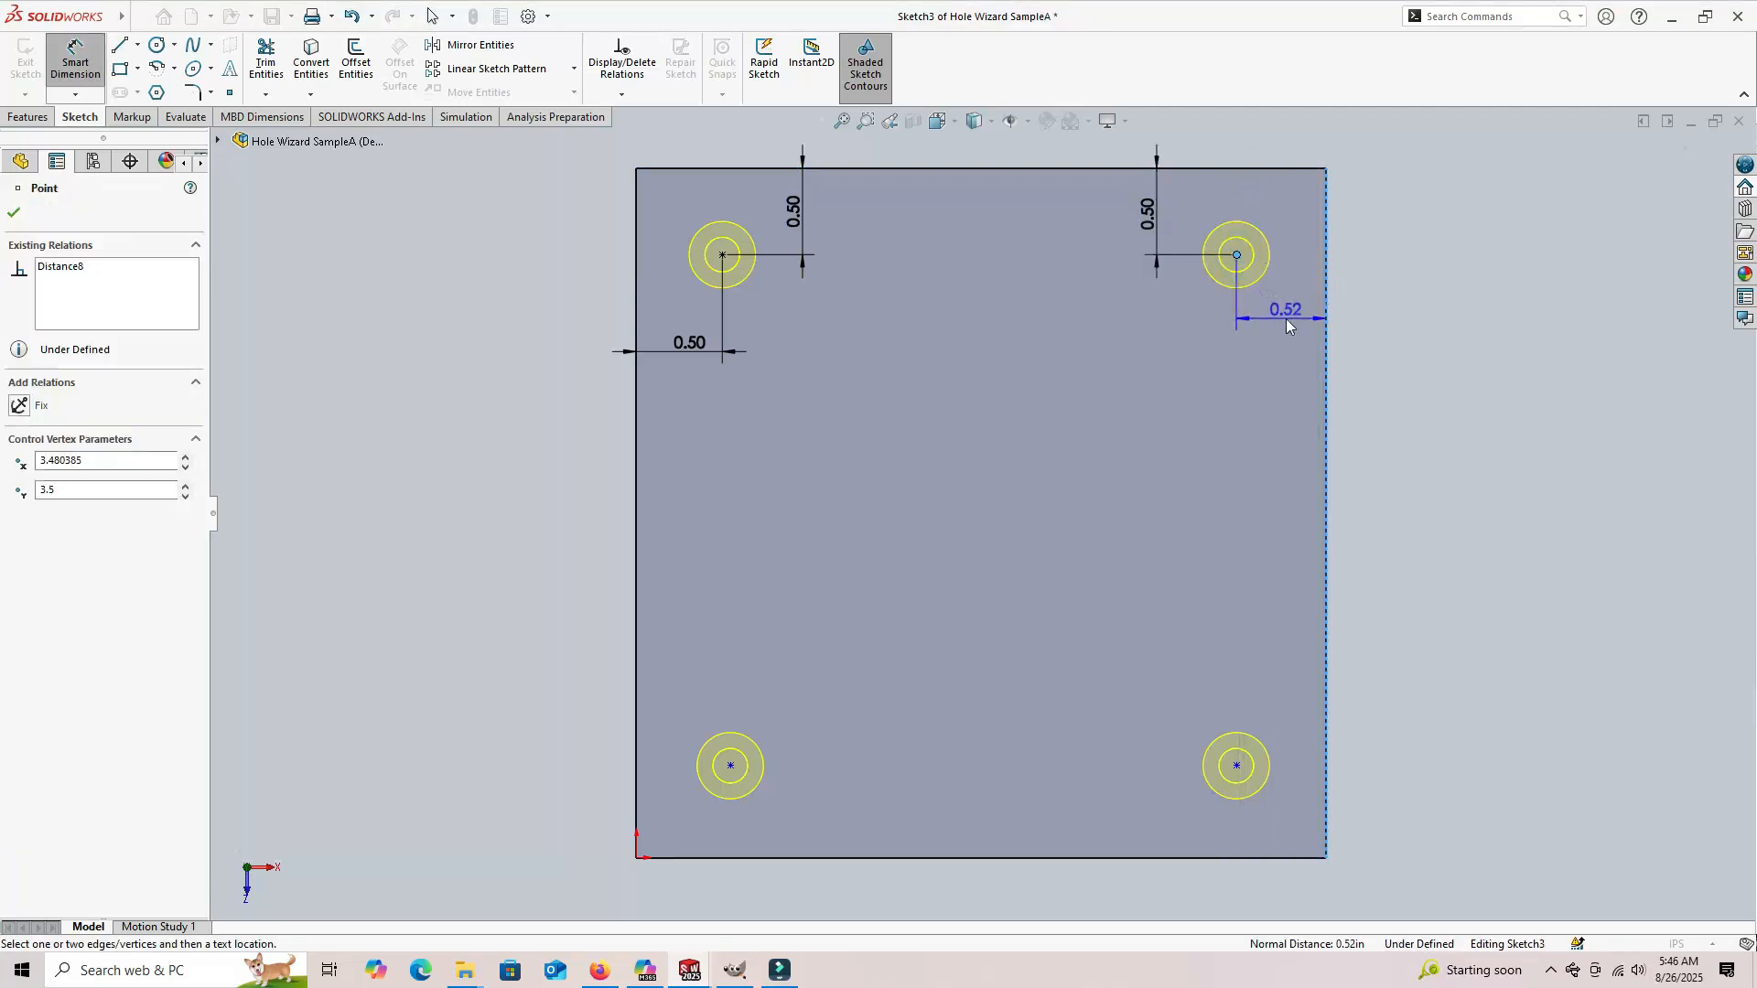
{"action": "left_click", "coordinate": [1286, 316]}
{"action": "type", "text": ".58"}
{"action": "key", "text": "Return"}
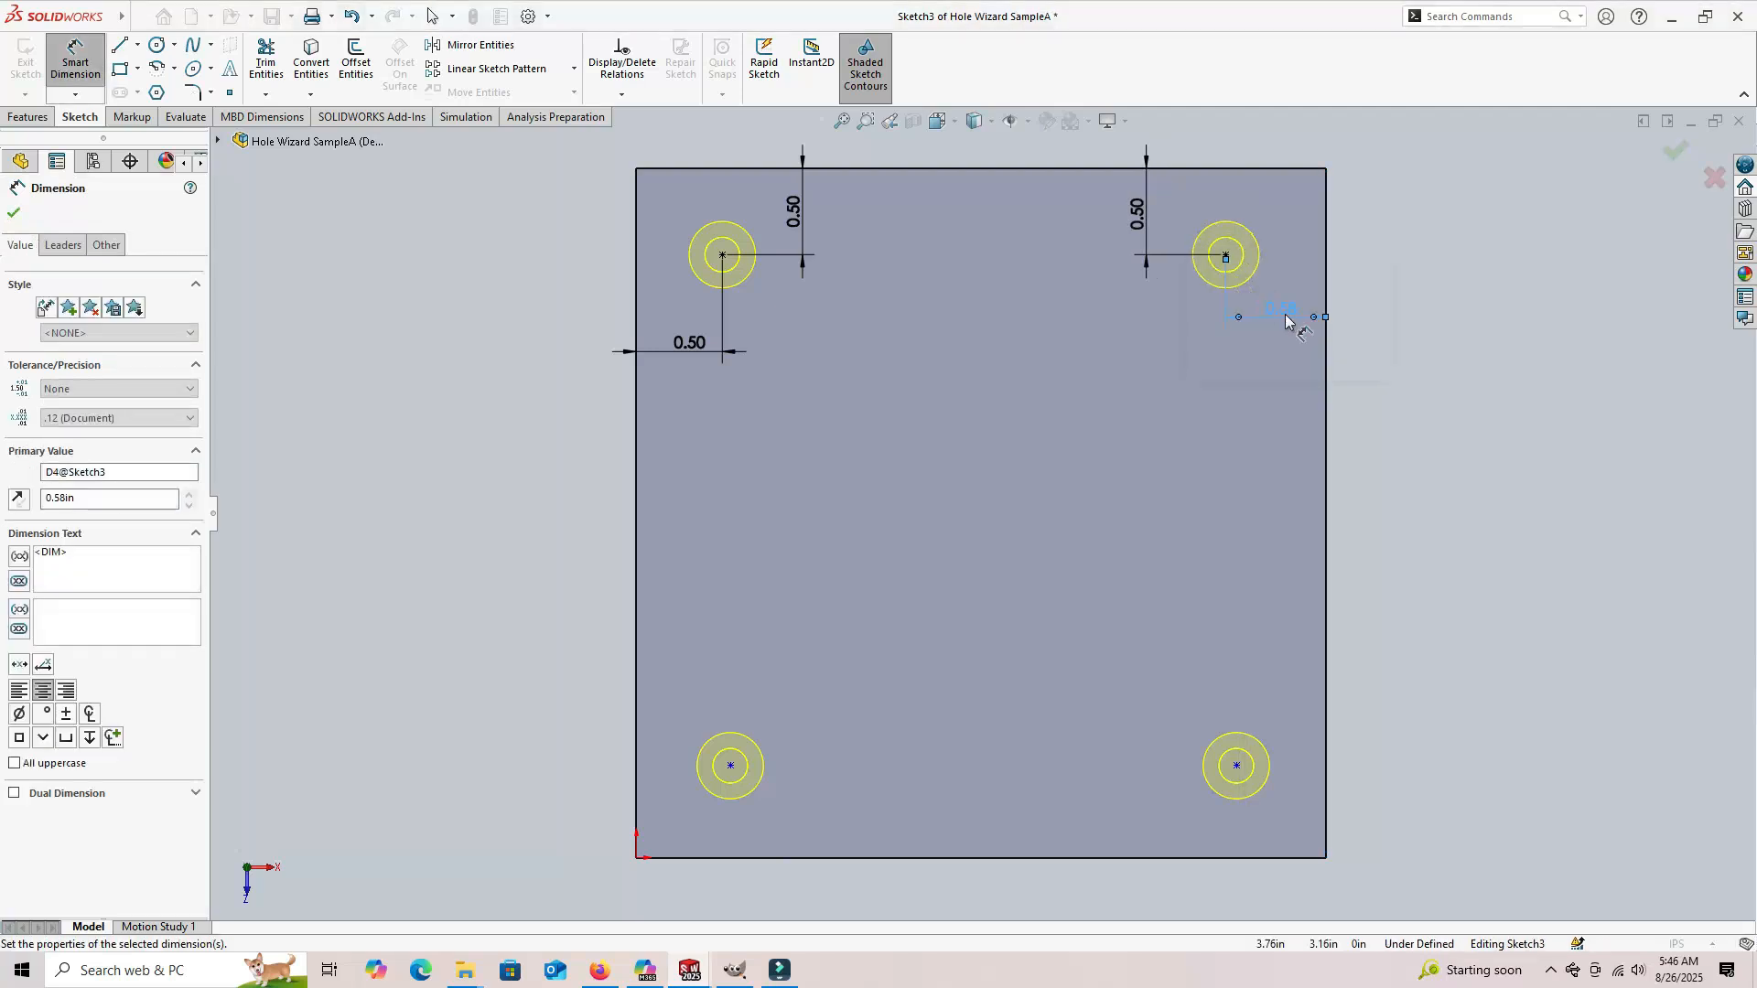
Step: Dimension the lower-right hole centre 0.5 in from the plate's right edge and 0.5 in from its bottom edge
{"action": "left_click", "coordinate": [1326, 685]}
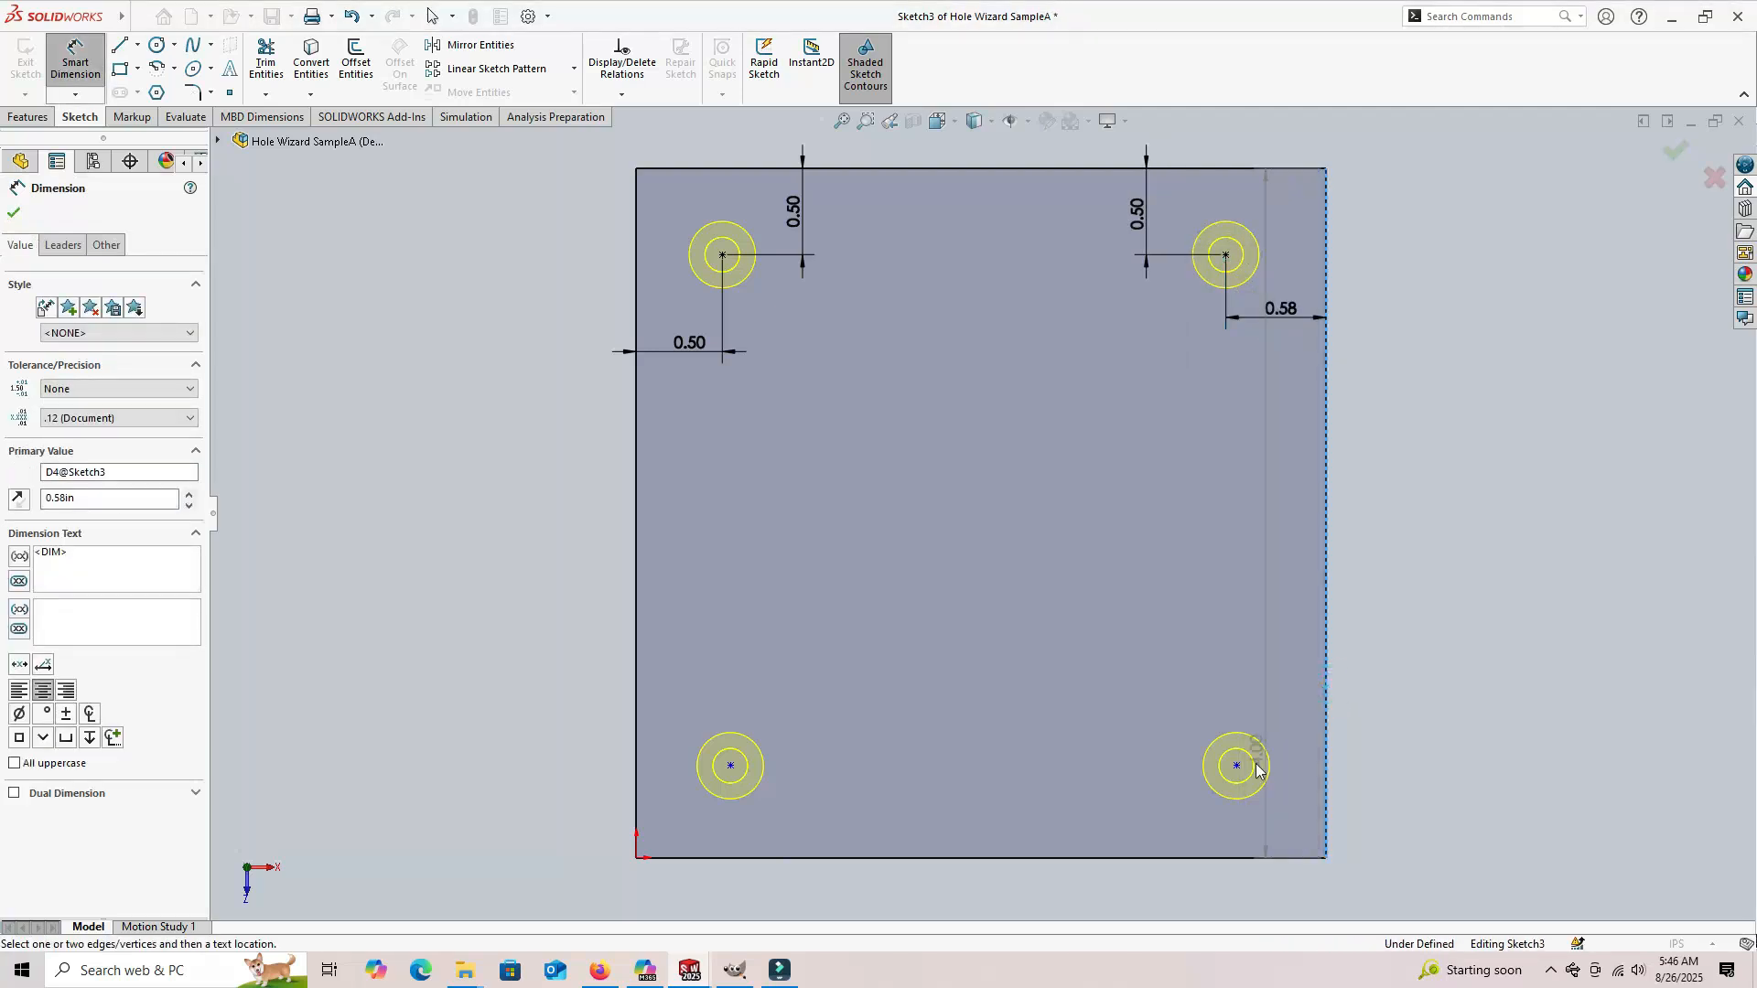
{"action": "left_click", "coordinate": [1237, 766]}
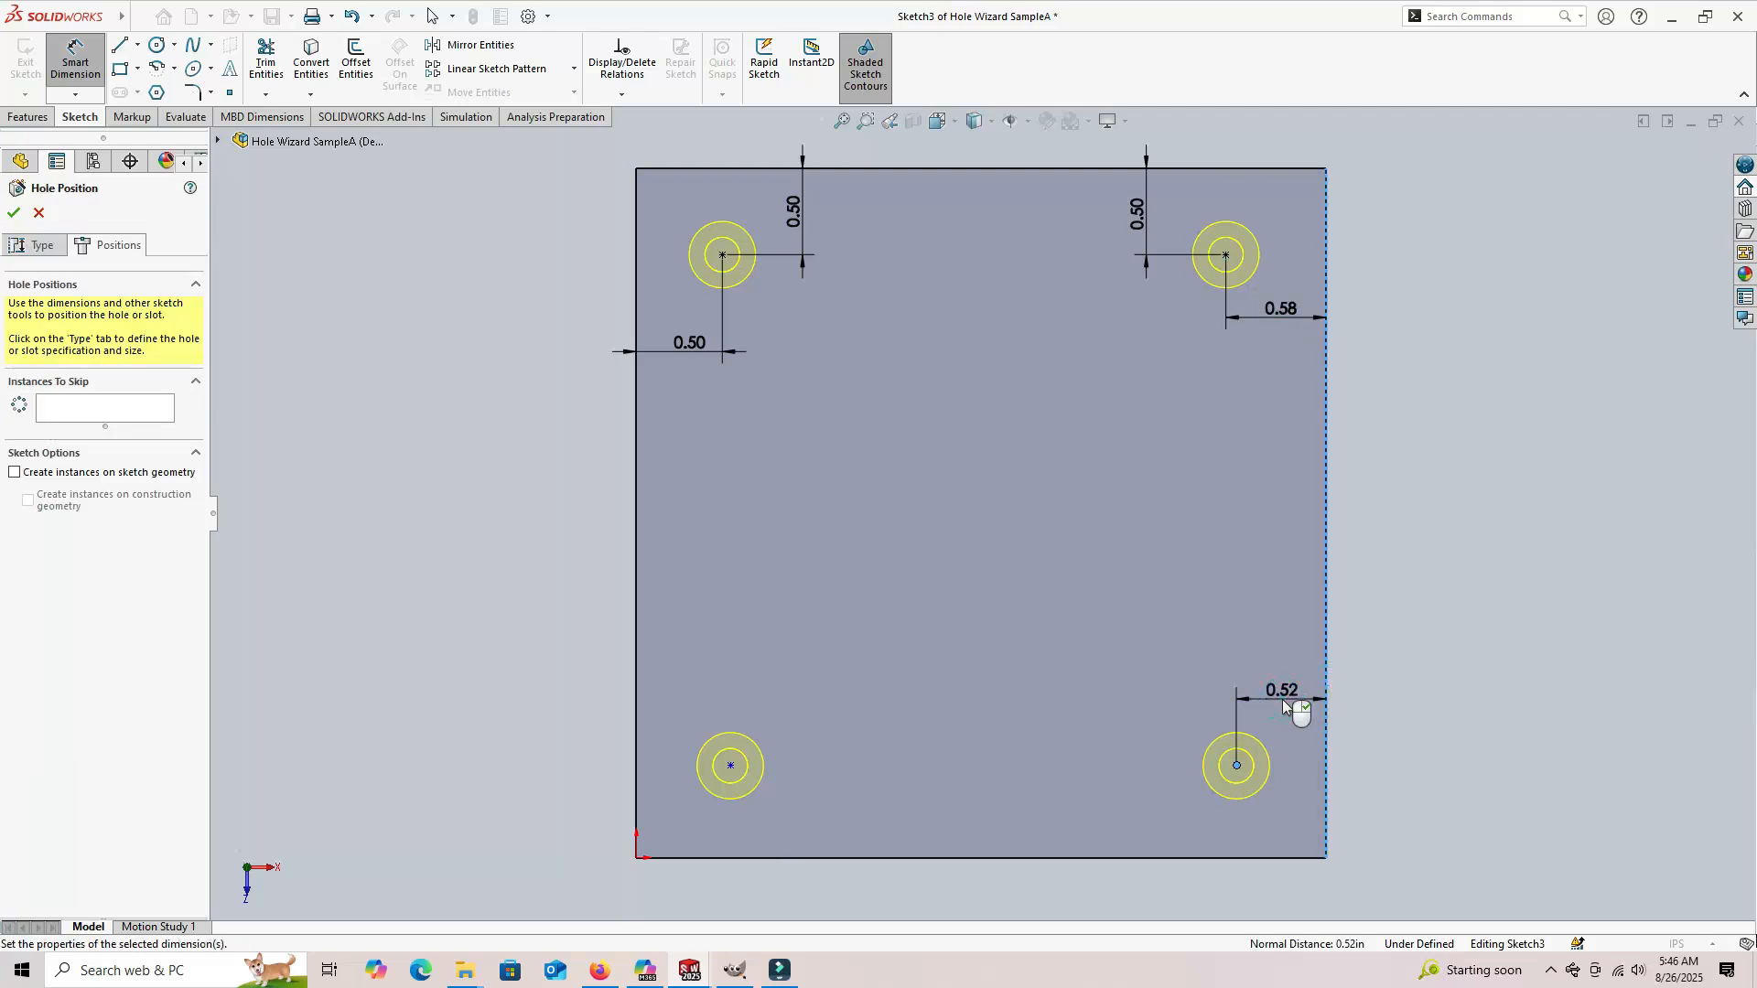
{"action": "left_click", "coordinate": [1282, 699]}
{"action": "type", "text": ".5"}
{"action": "key", "text": "Return"}
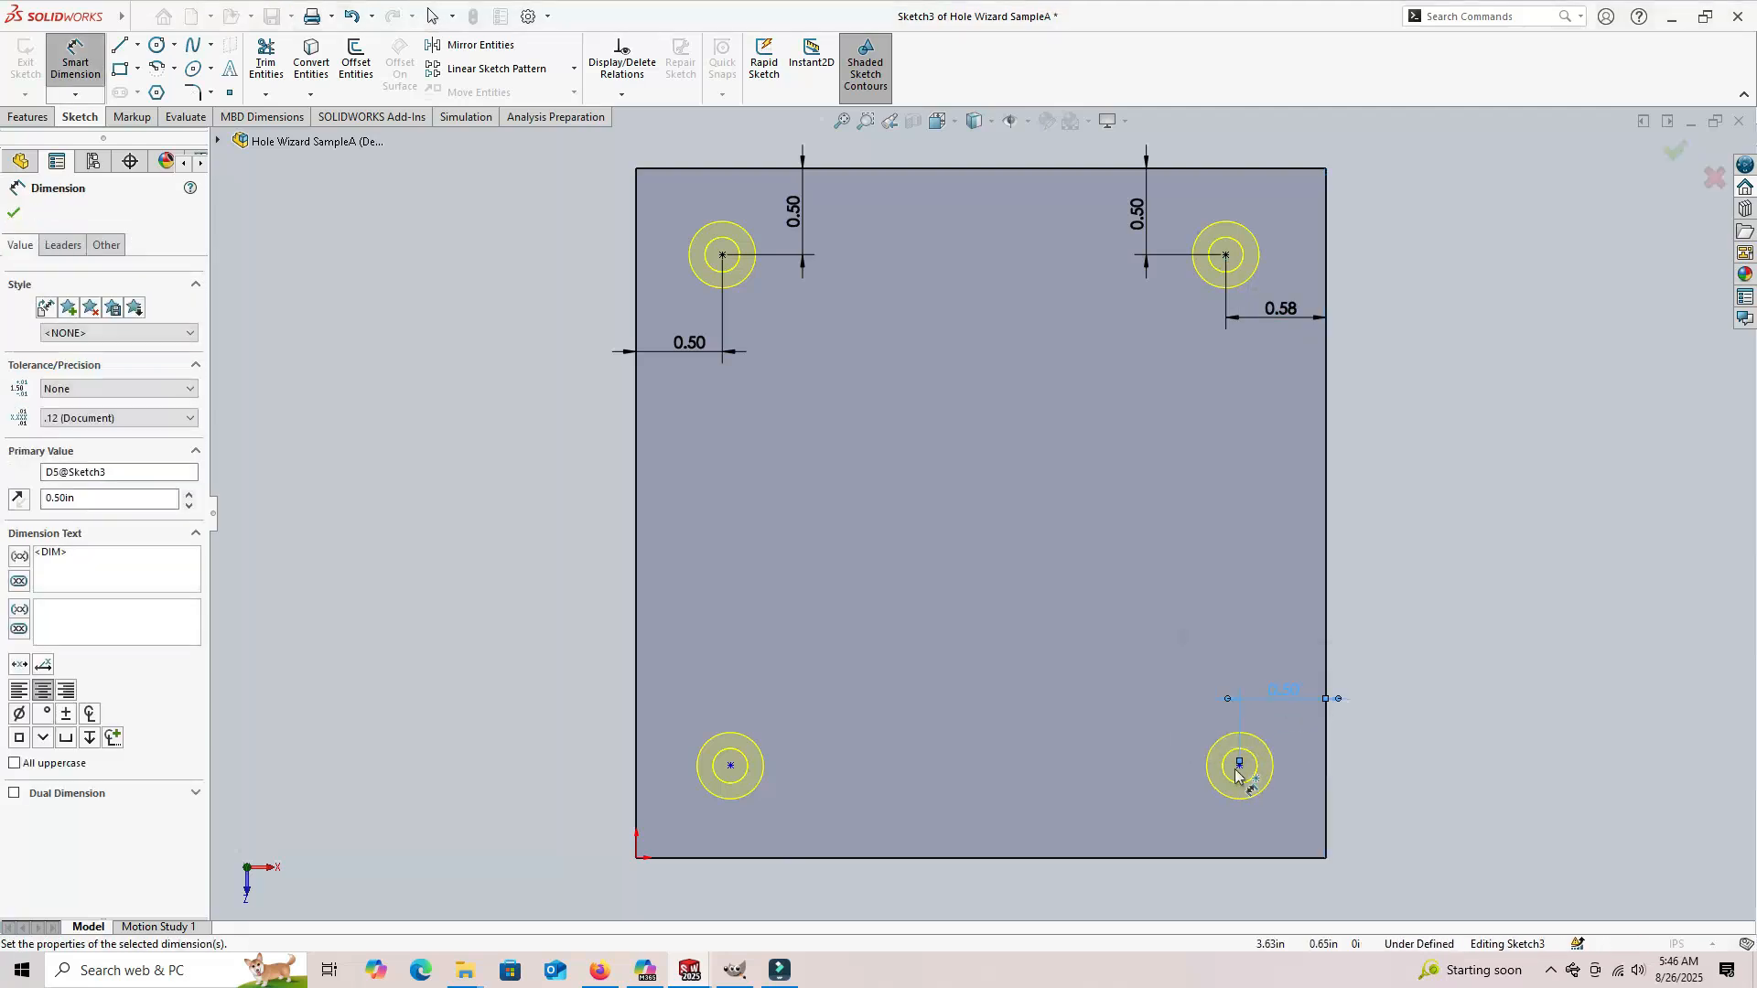
{"action": "left_click", "coordinate": [1199, 858]}
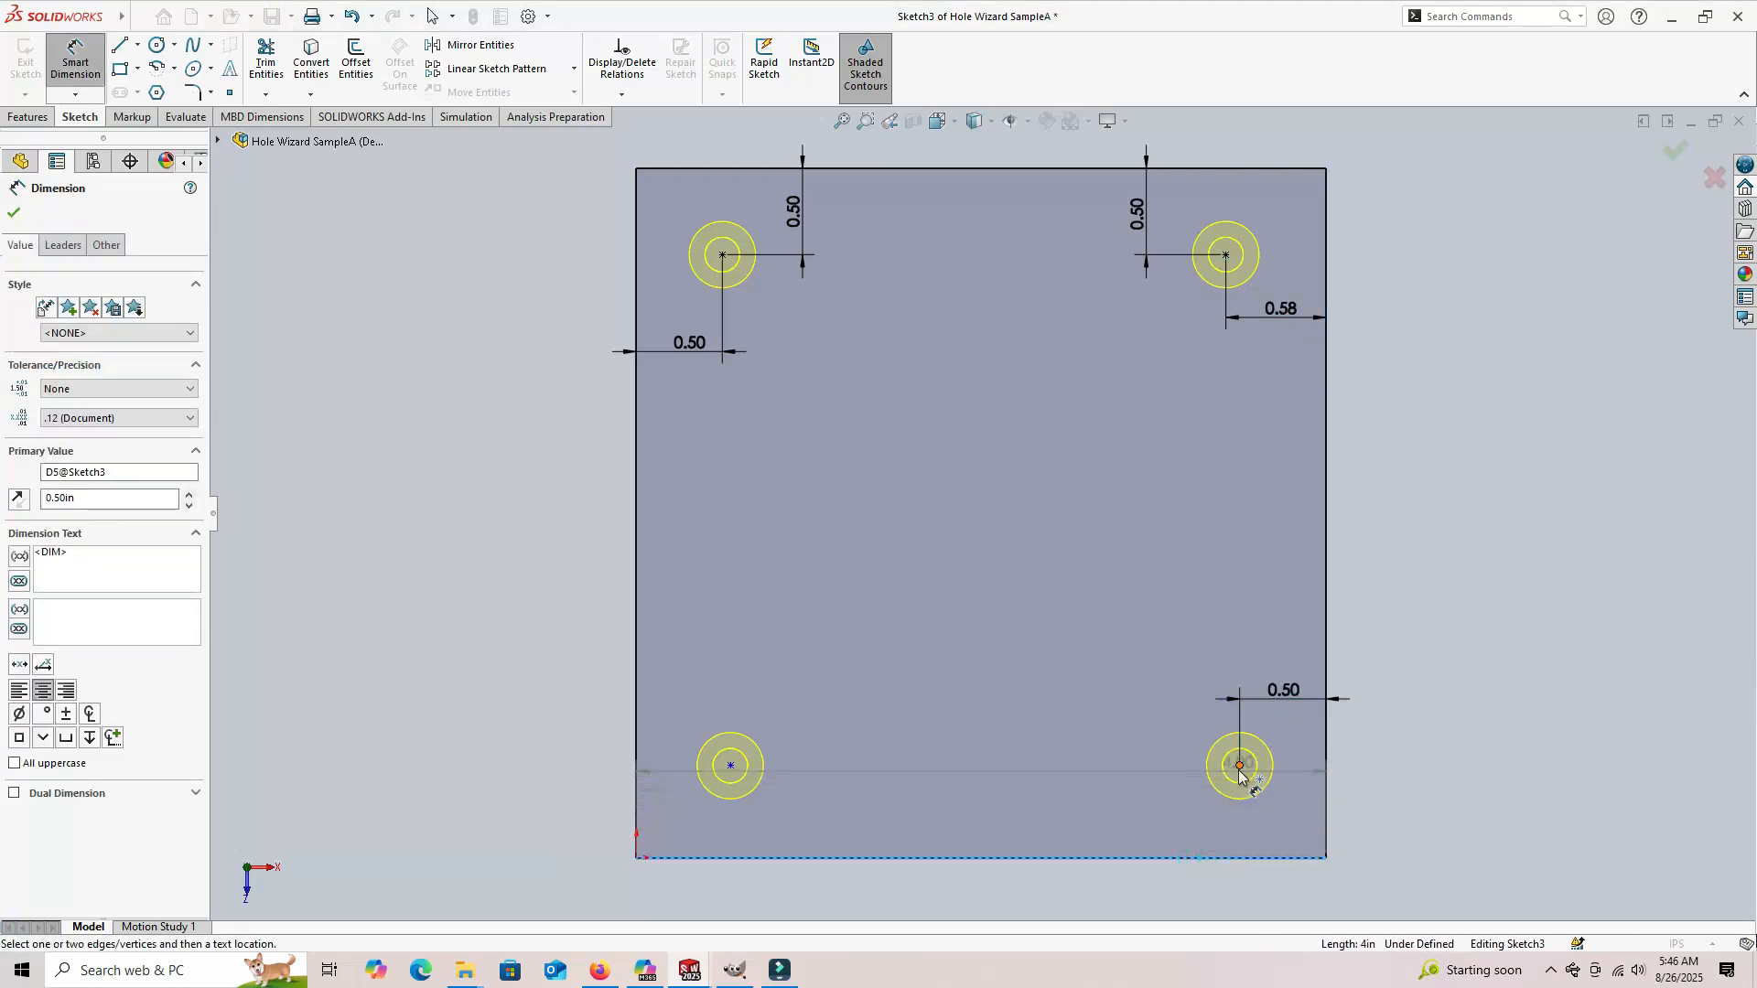
{"action": "left_click", "coordinate": [1239, 771]}
{"action": "left_click", "coordinate": [1185, 809]}
{"action": "type", "text": ".5"}
{"action": "key", "text": "Return"}
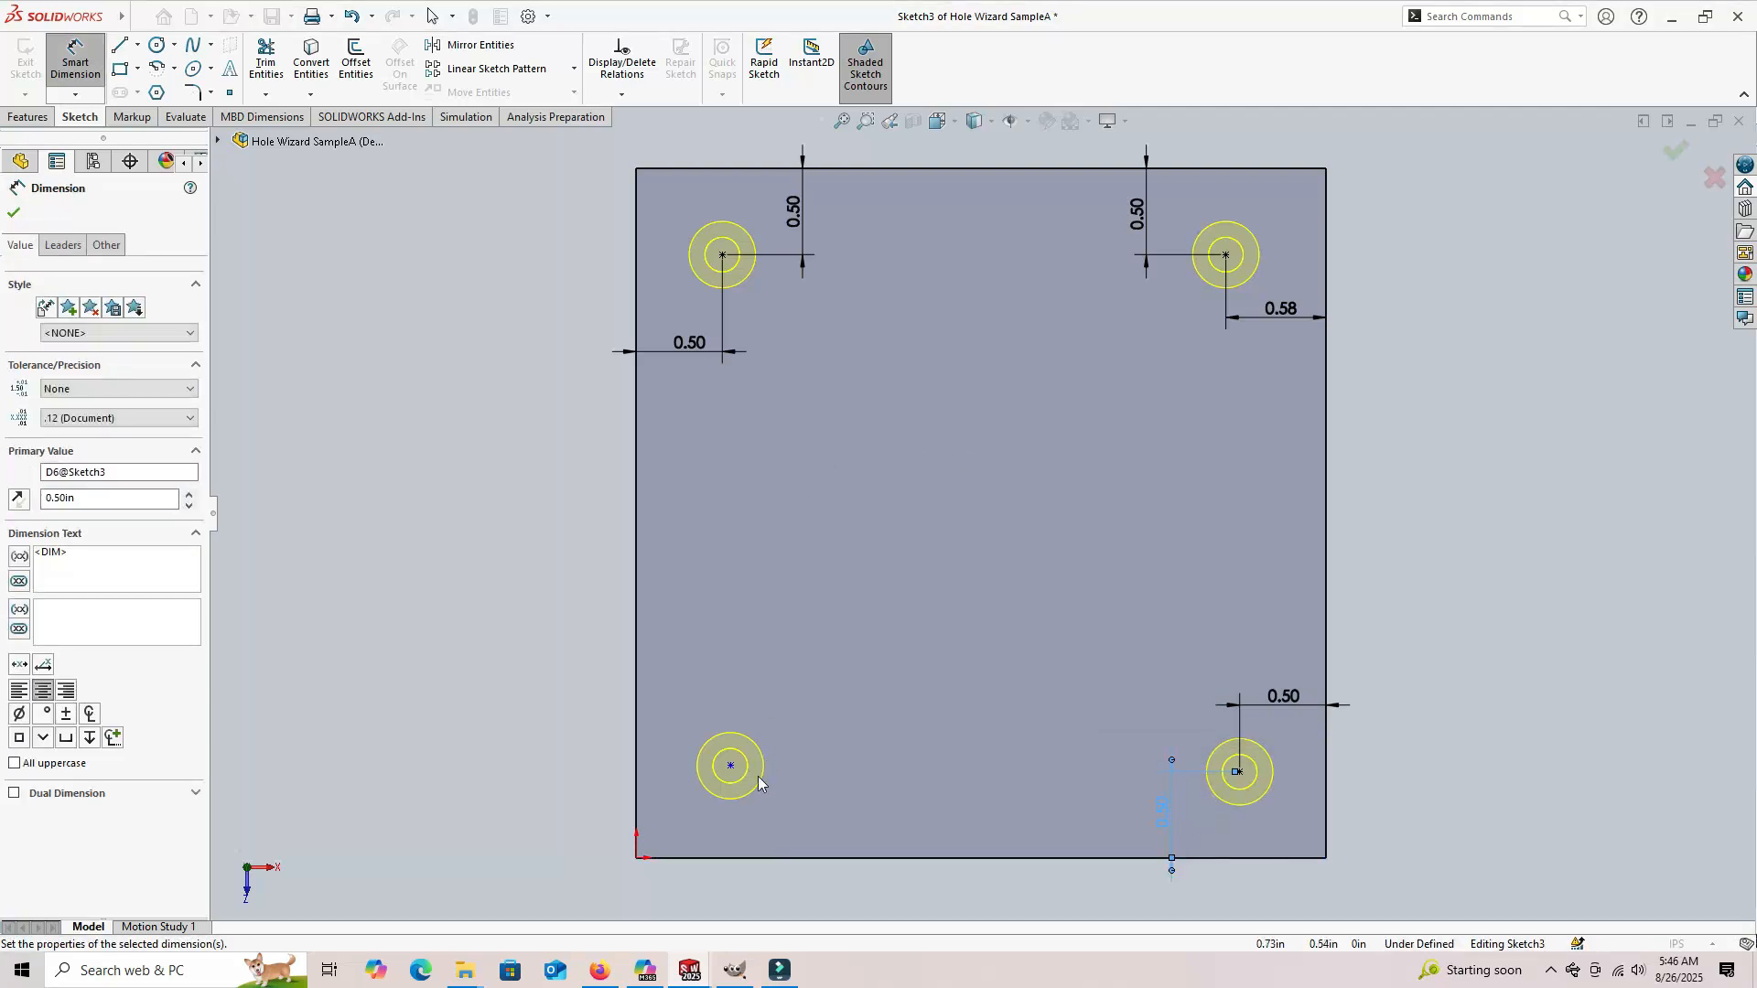
Step: Dimension the lower-left hole centre 0.5 in from the plate's bottom edge and 0.5 in from its left edge
{"action": "left_click", "coordinate": [730, 857]}
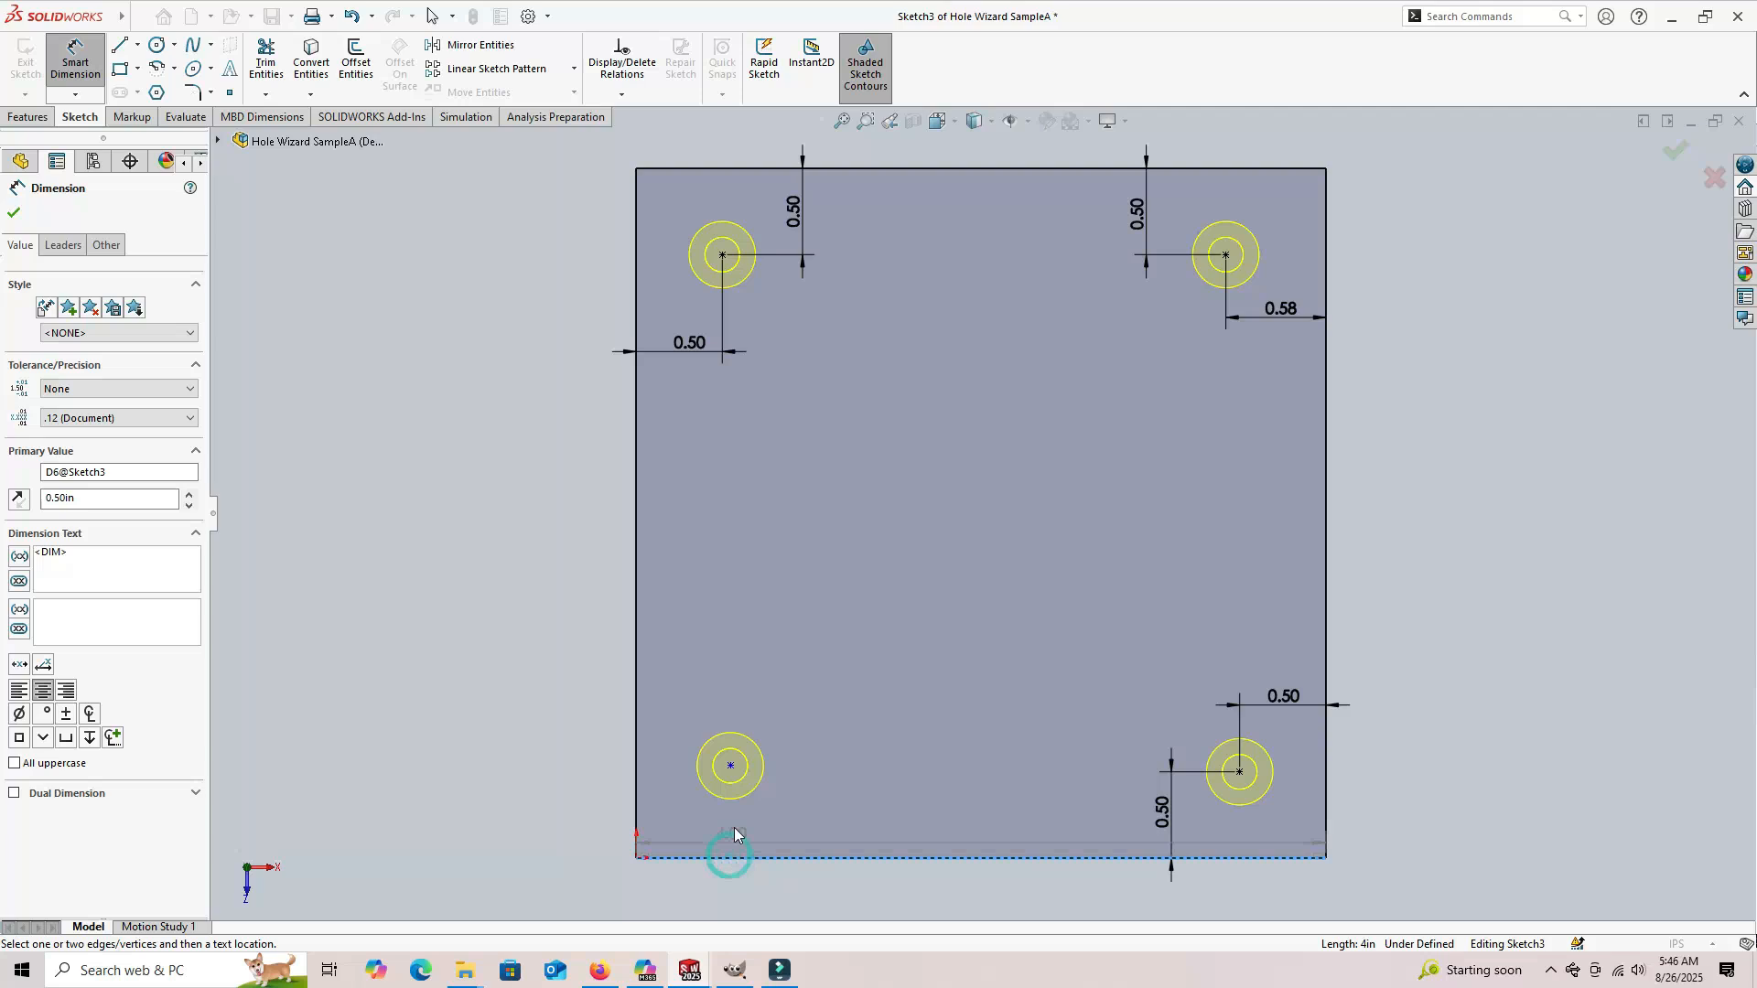
{"action": "left_click", "coordinate": [731, 767]}
{"action": "left_click", "coordinate": [815, 814]}
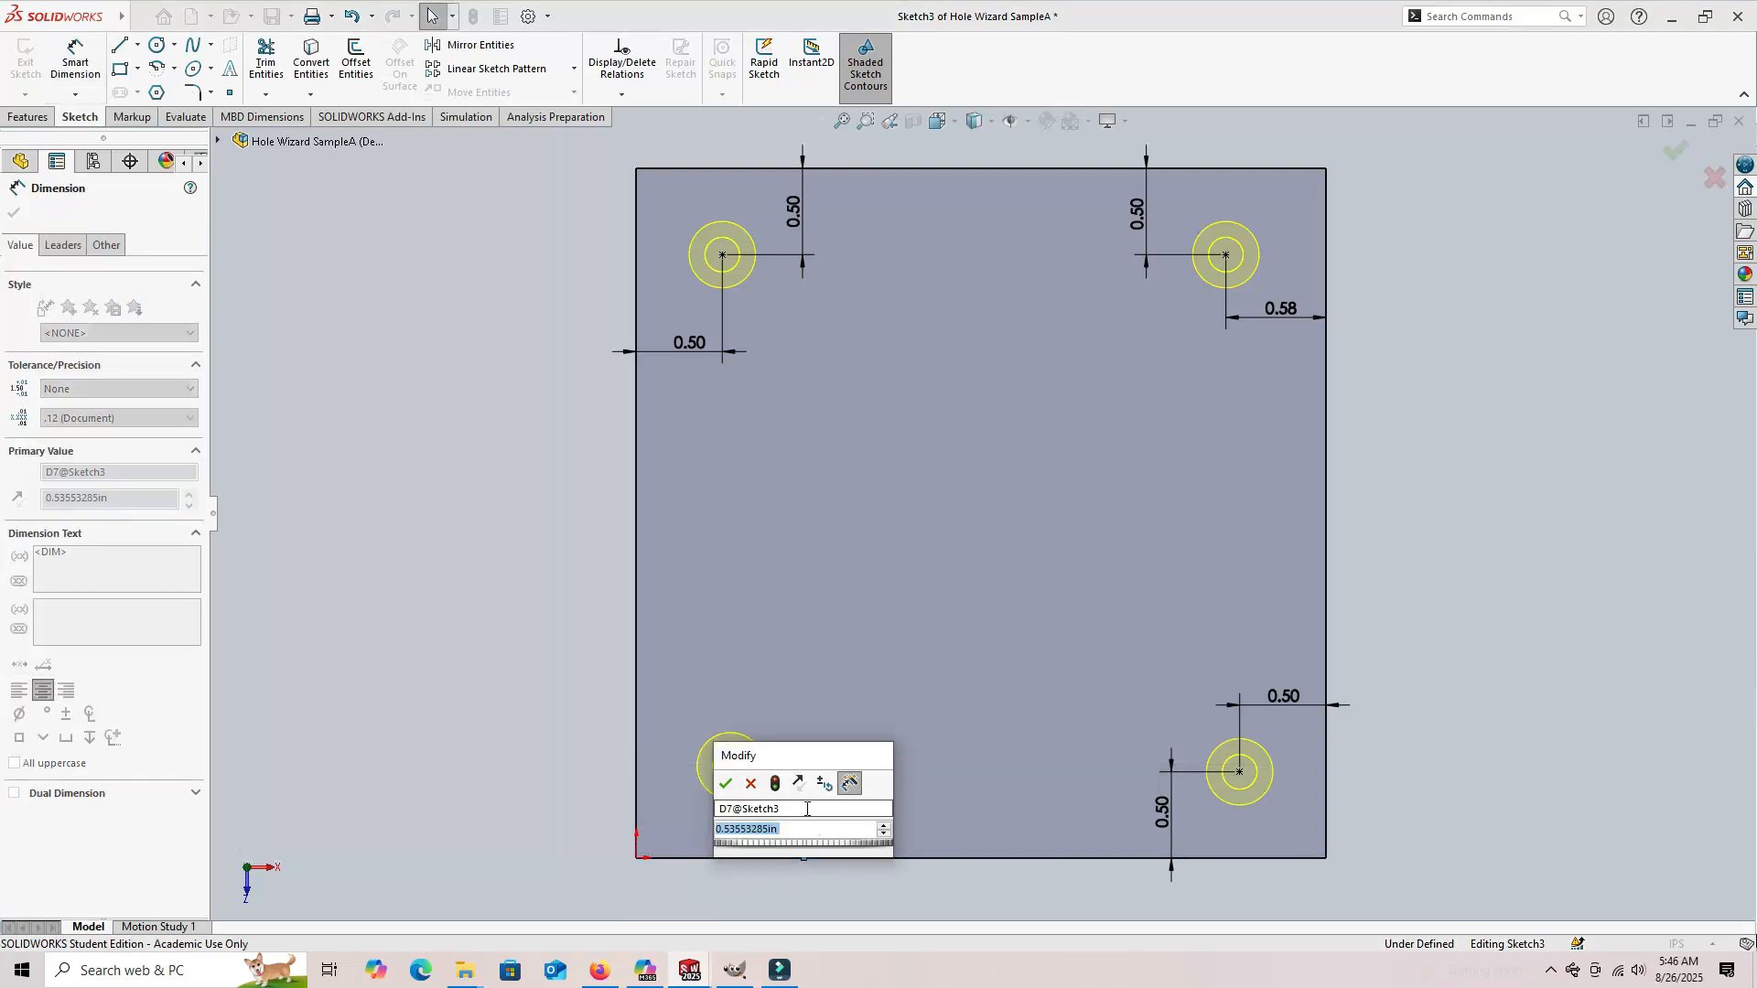
{"action": "type", "text": ".5"}
{"action": "key", "text": "Return"}
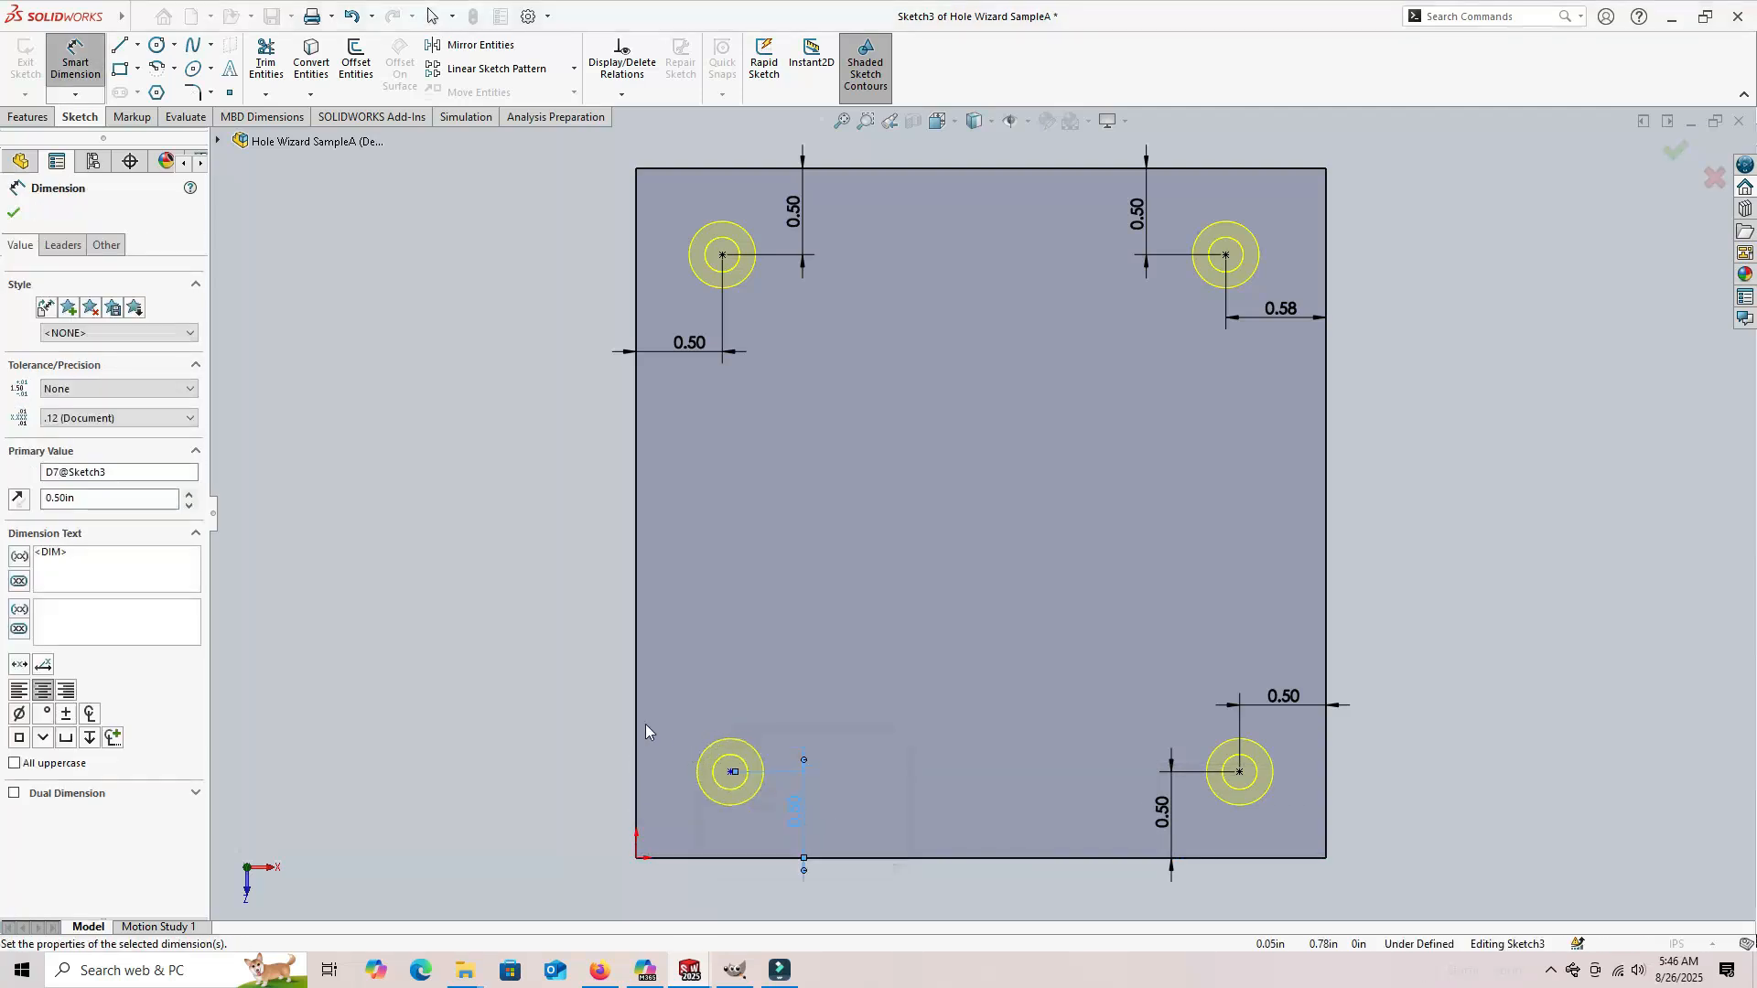
{"action": "left_click", "coordinate": [636, 729]}
{"action": "left_click", "coordinate": [730, 771]}
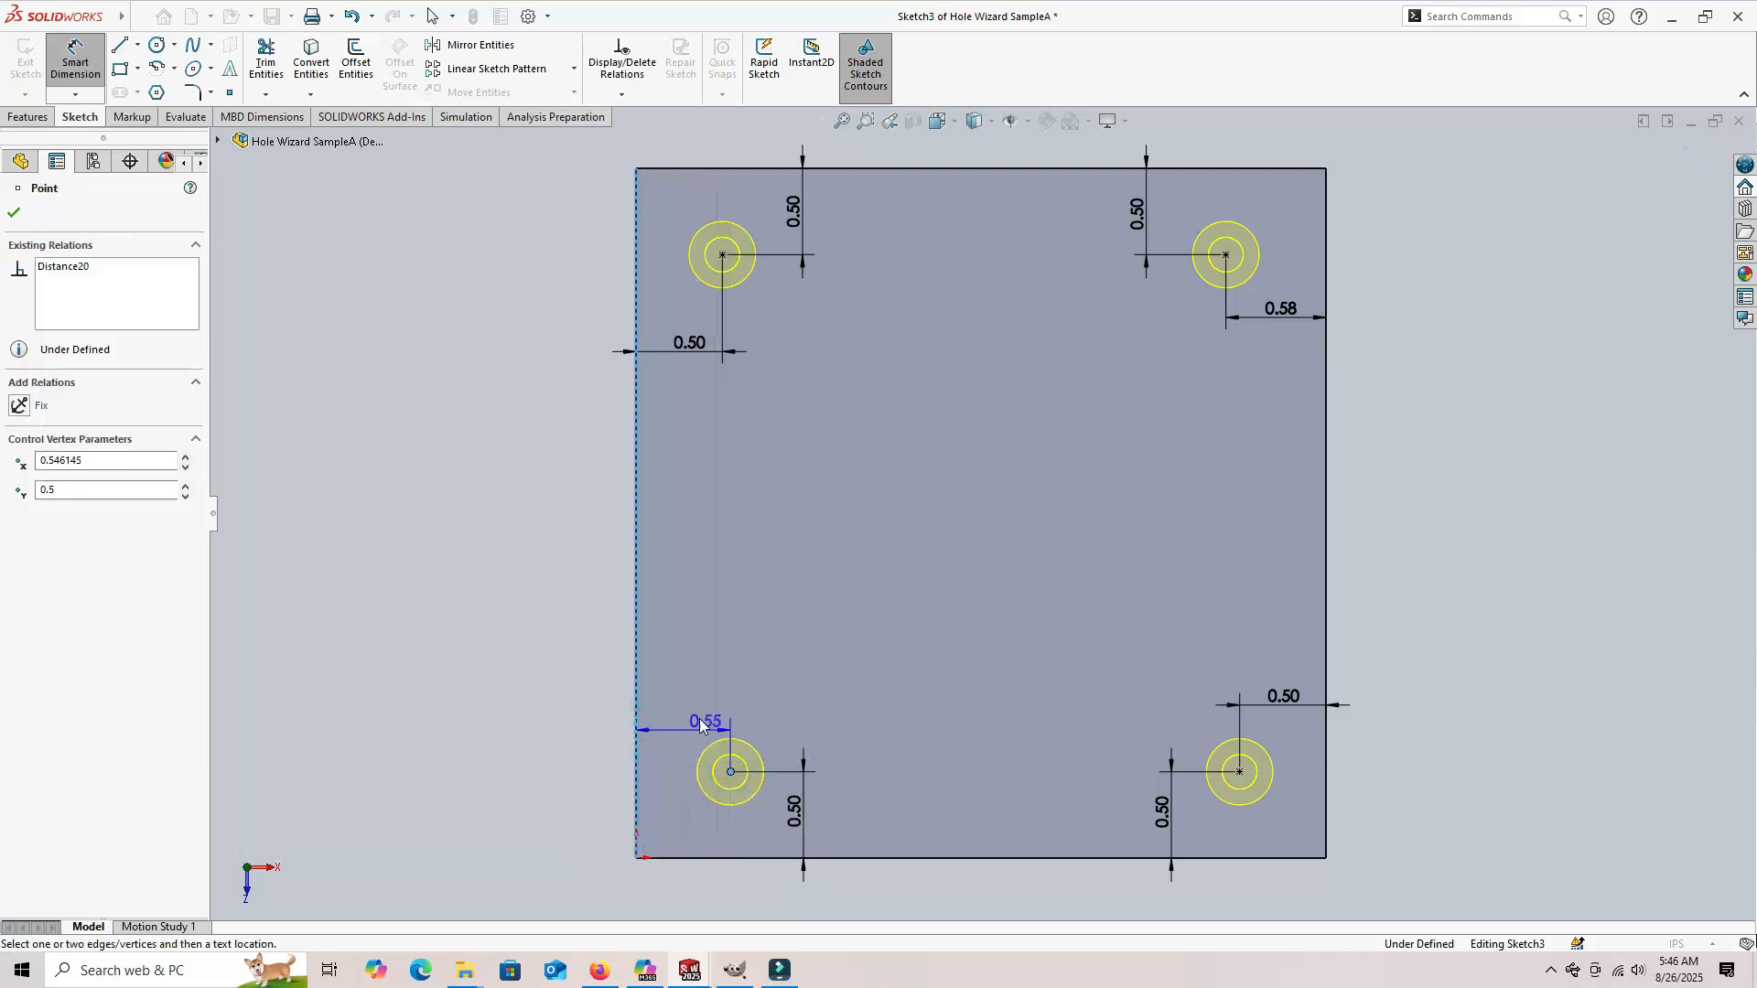
{"action": "left_click", "coordinate": [693, 713]}
{"action": "type", "text": ".5"}
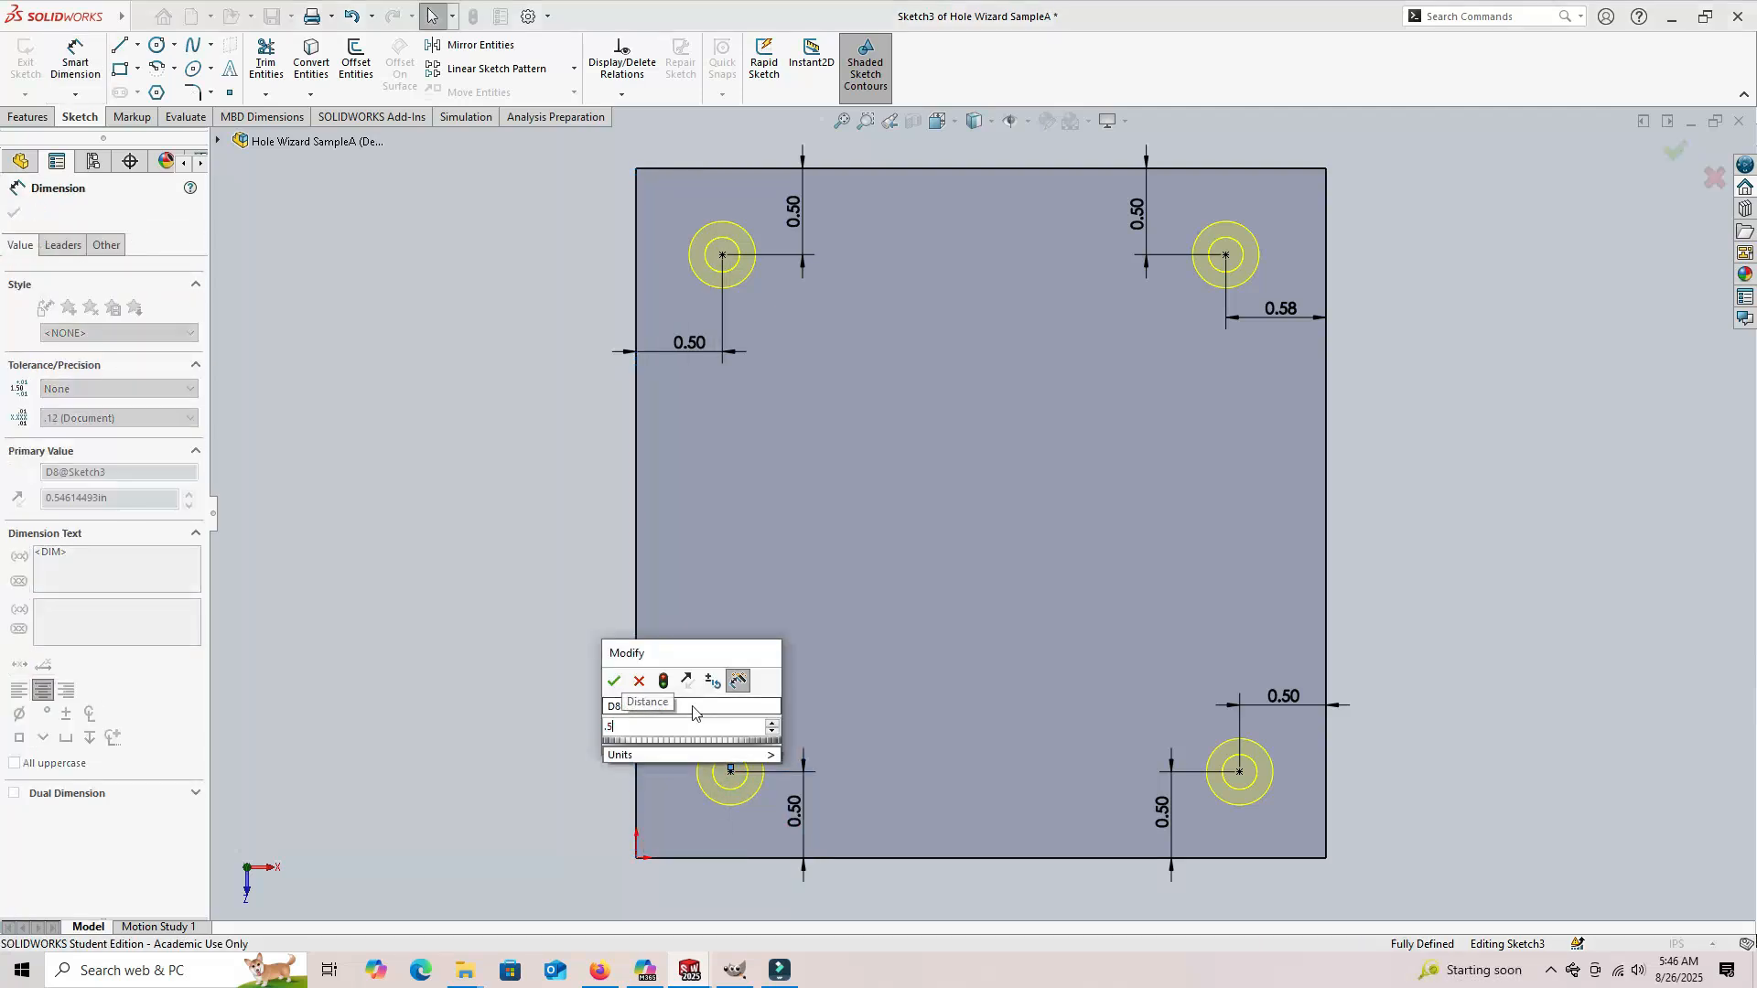
{"action": "key", "text": "Return"}
{"action": "key", "text": "Escape"}
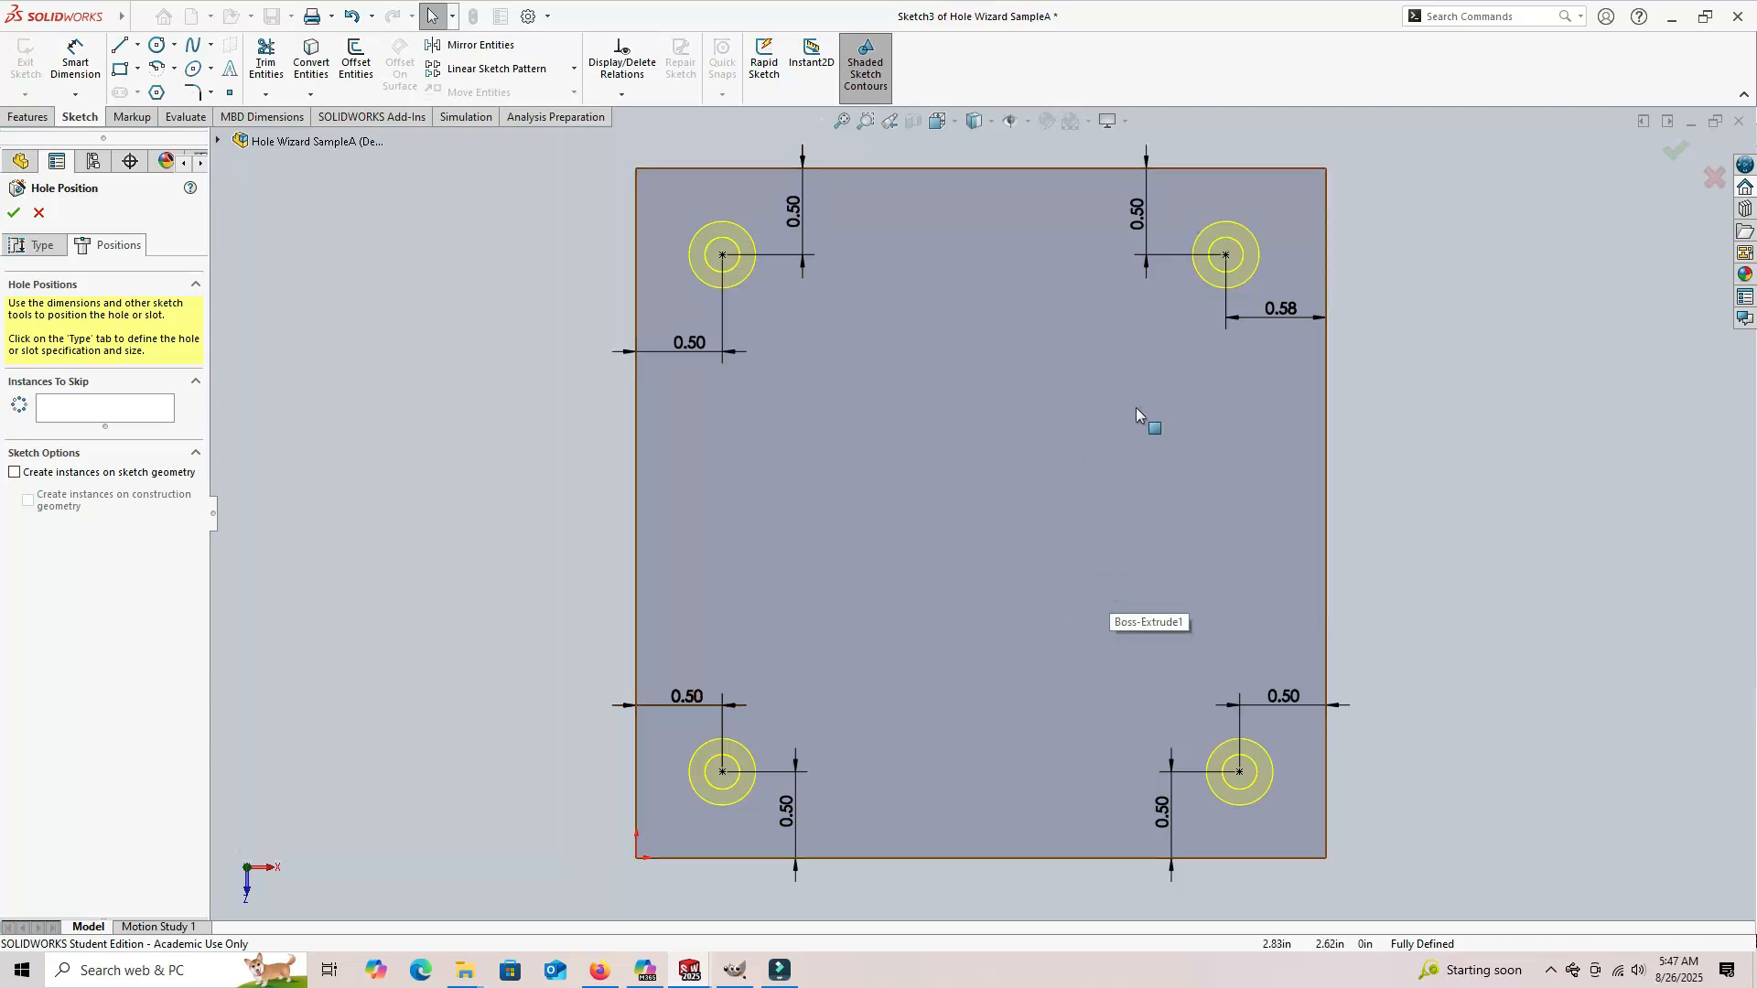
Step: Set the upper-right hole centre's distance from the plate's right edge to 0.50 in
{"action": "left_click", "coordinate": [1286, 315]}
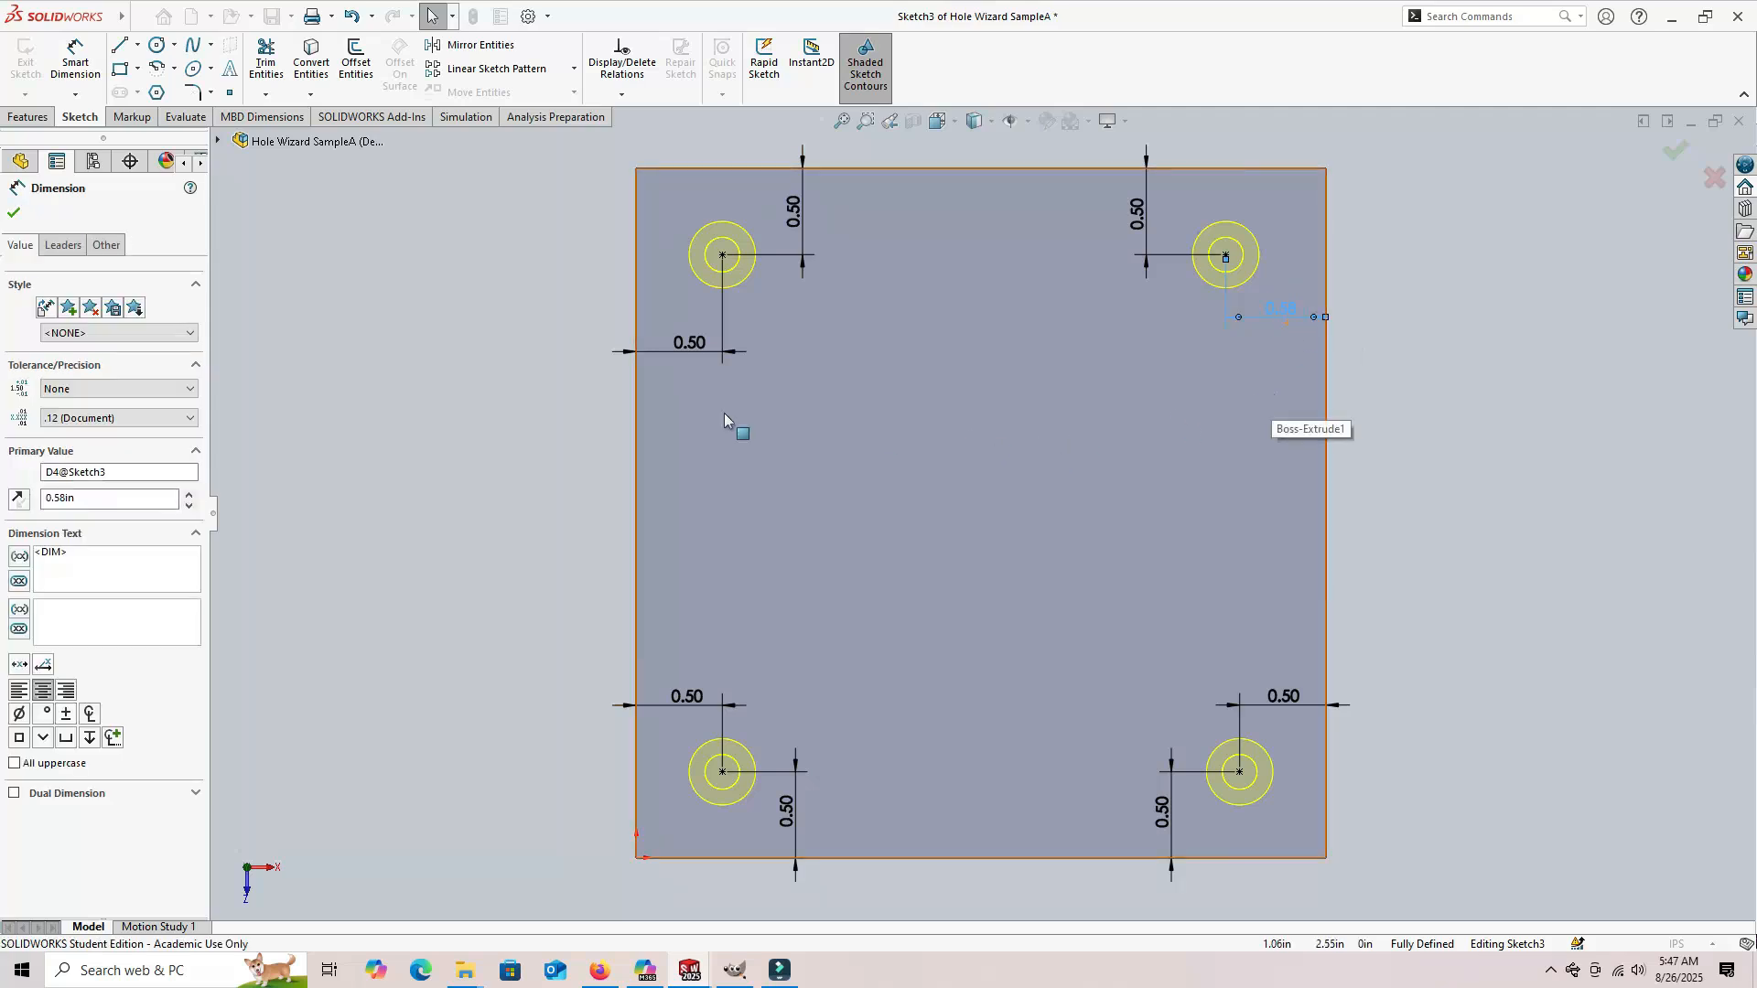
{"action": "left_click", "coordinate": [62, 497]}
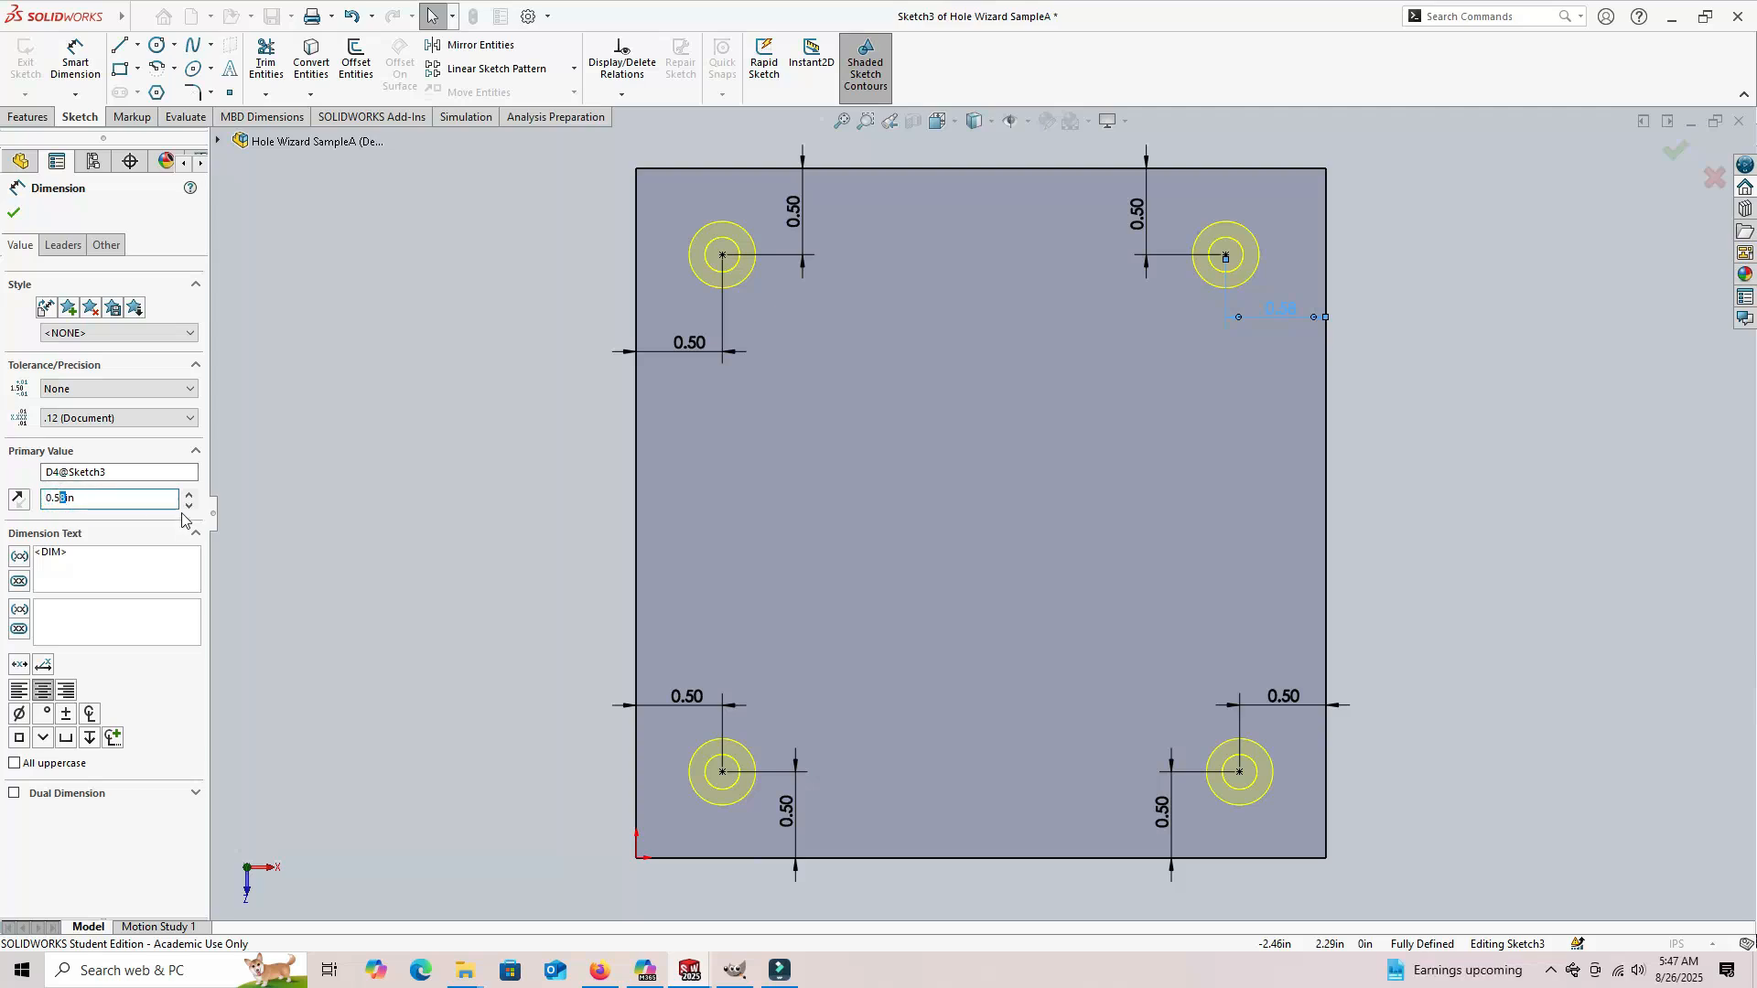
{"action": "type", "text": "0"}
{"action": "key", "text": "Return"}
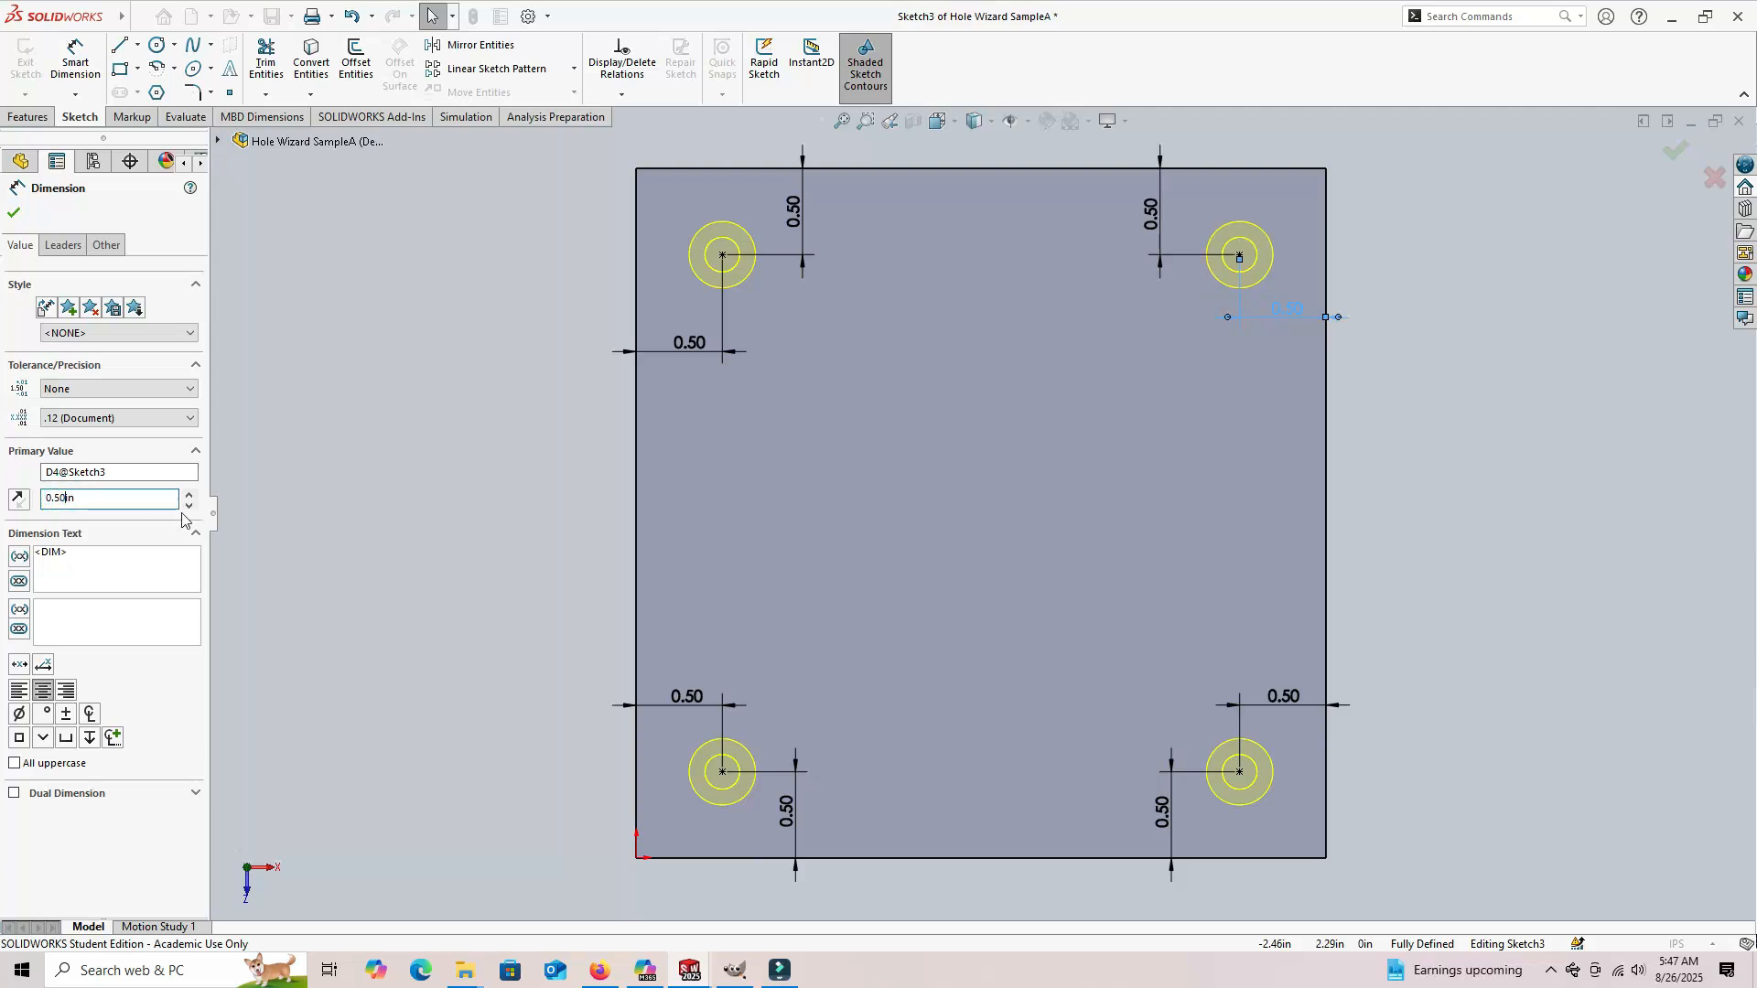
{"action": "left_click", "coordinate": [13, 215]}
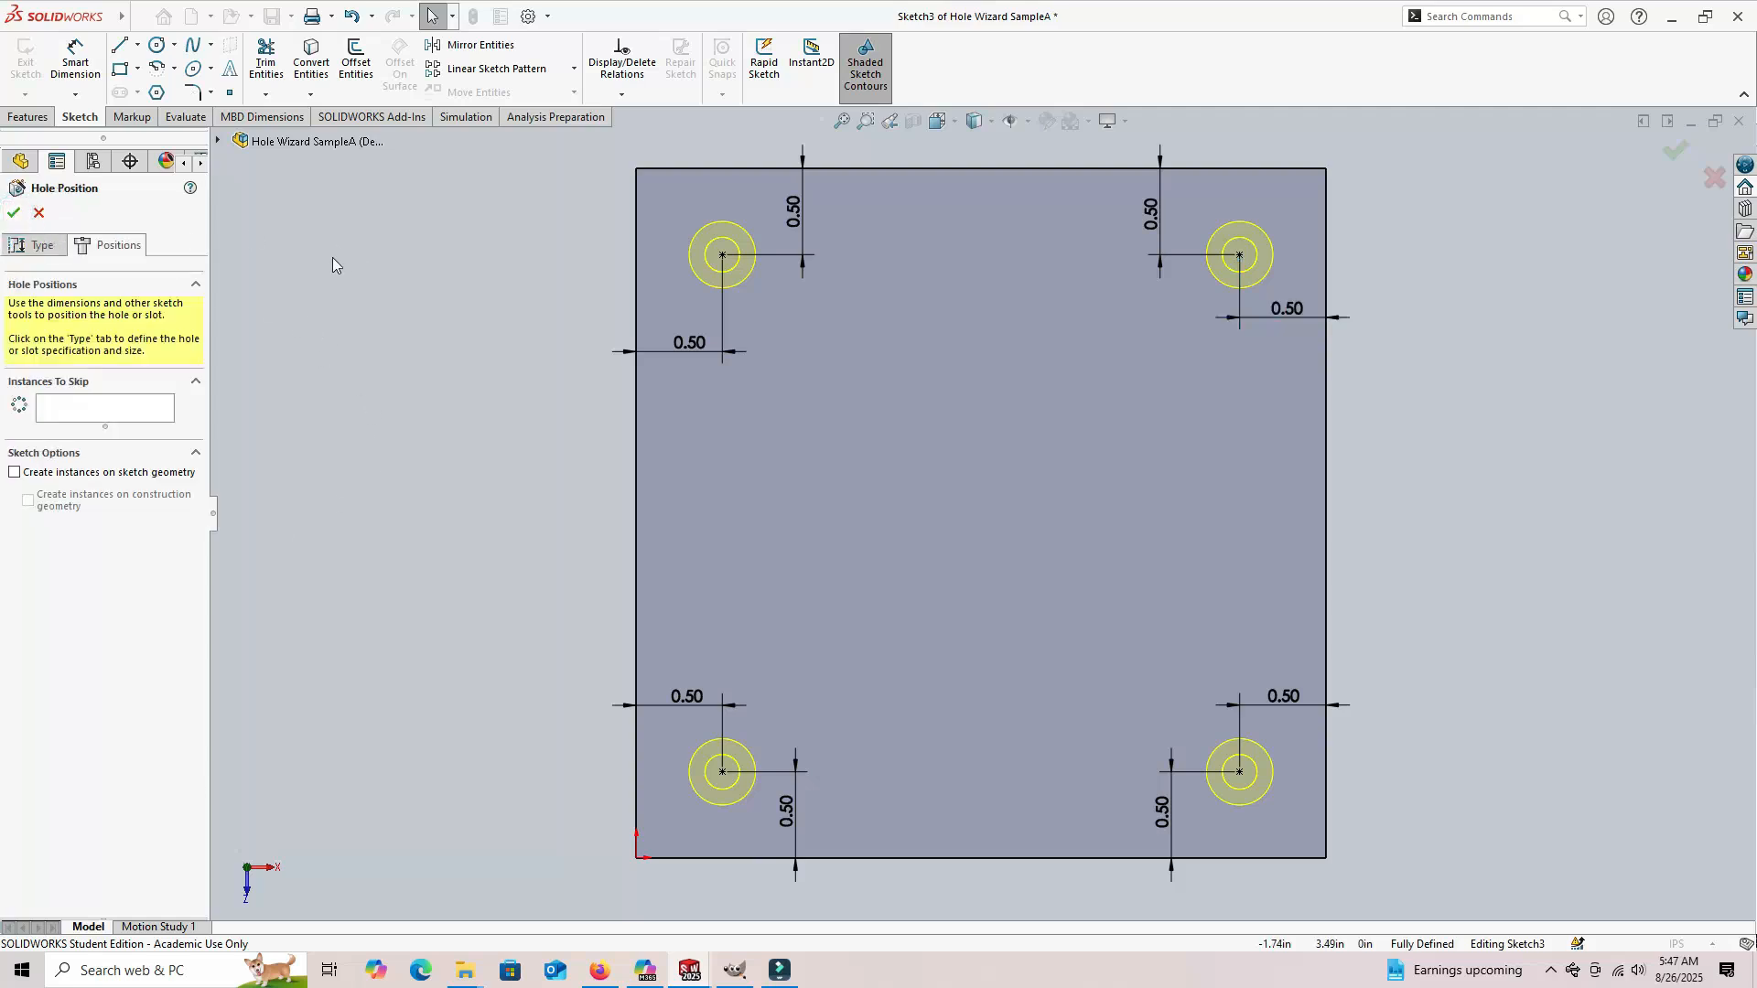
Step: Finish the countersunk hole feature and inspect the four corner holes on the plate
{"action": "left_click", "coordinate": [14, 215]}
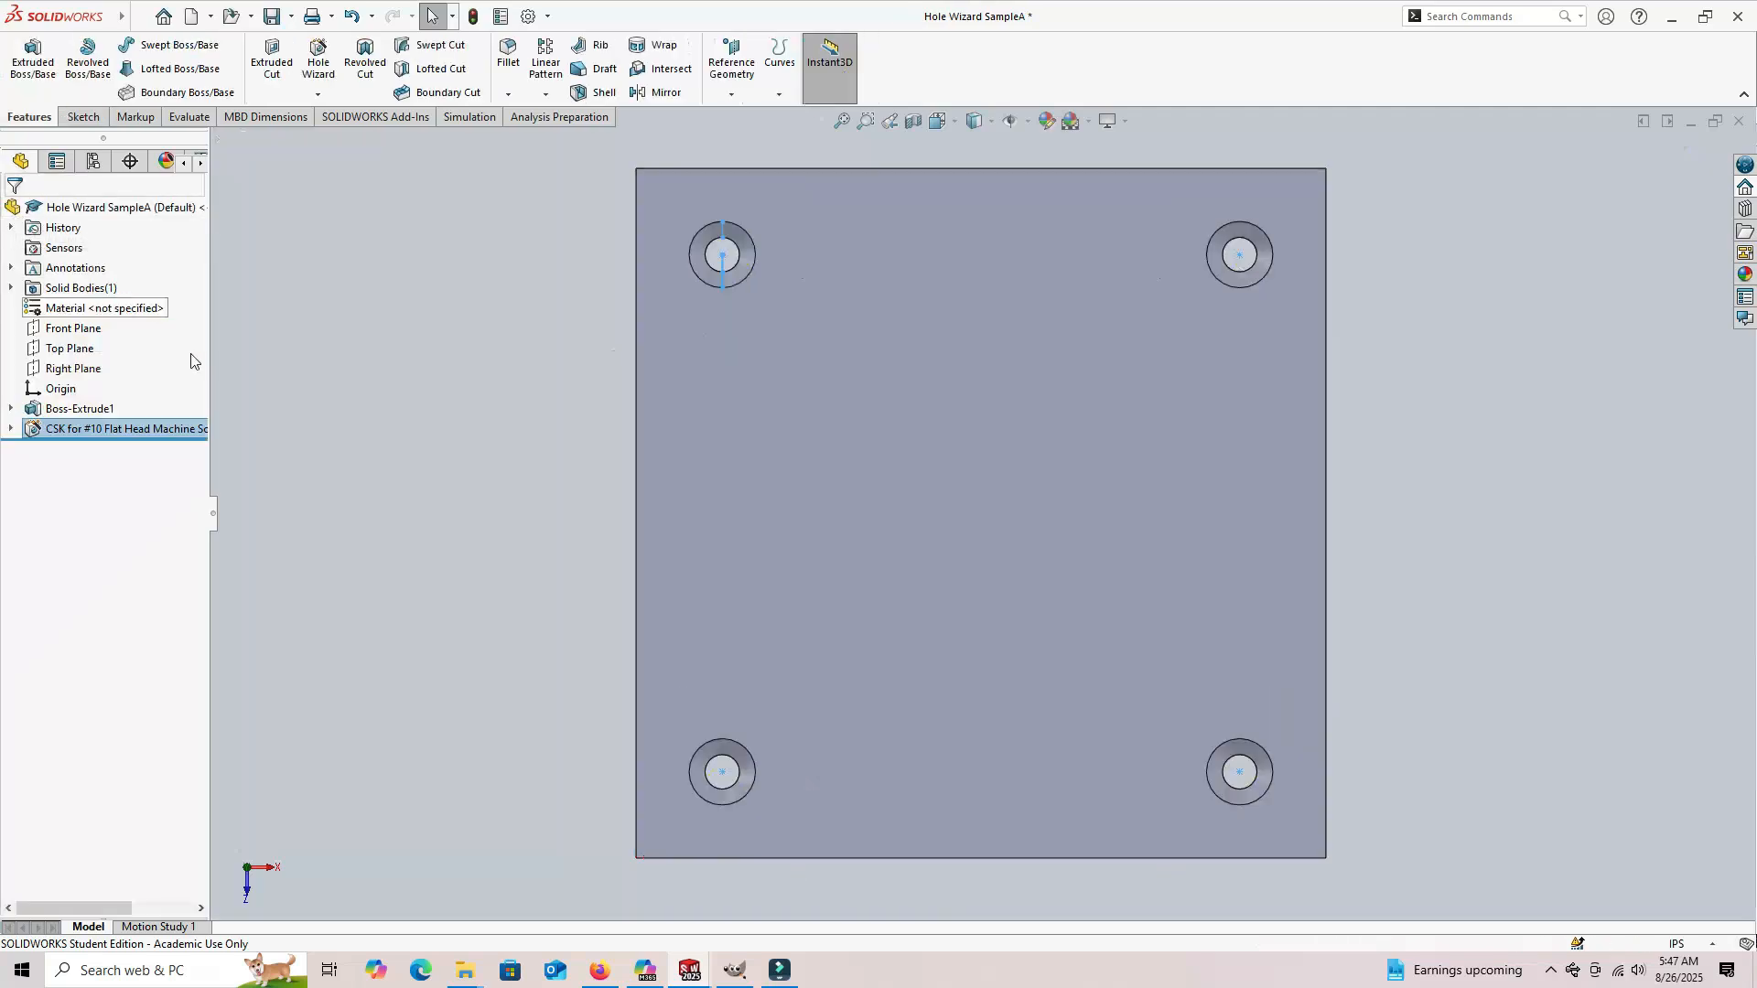
{"action": "middle_click_drag", "start_coordinate": [331, 469], "coordinate": [321, 537]}
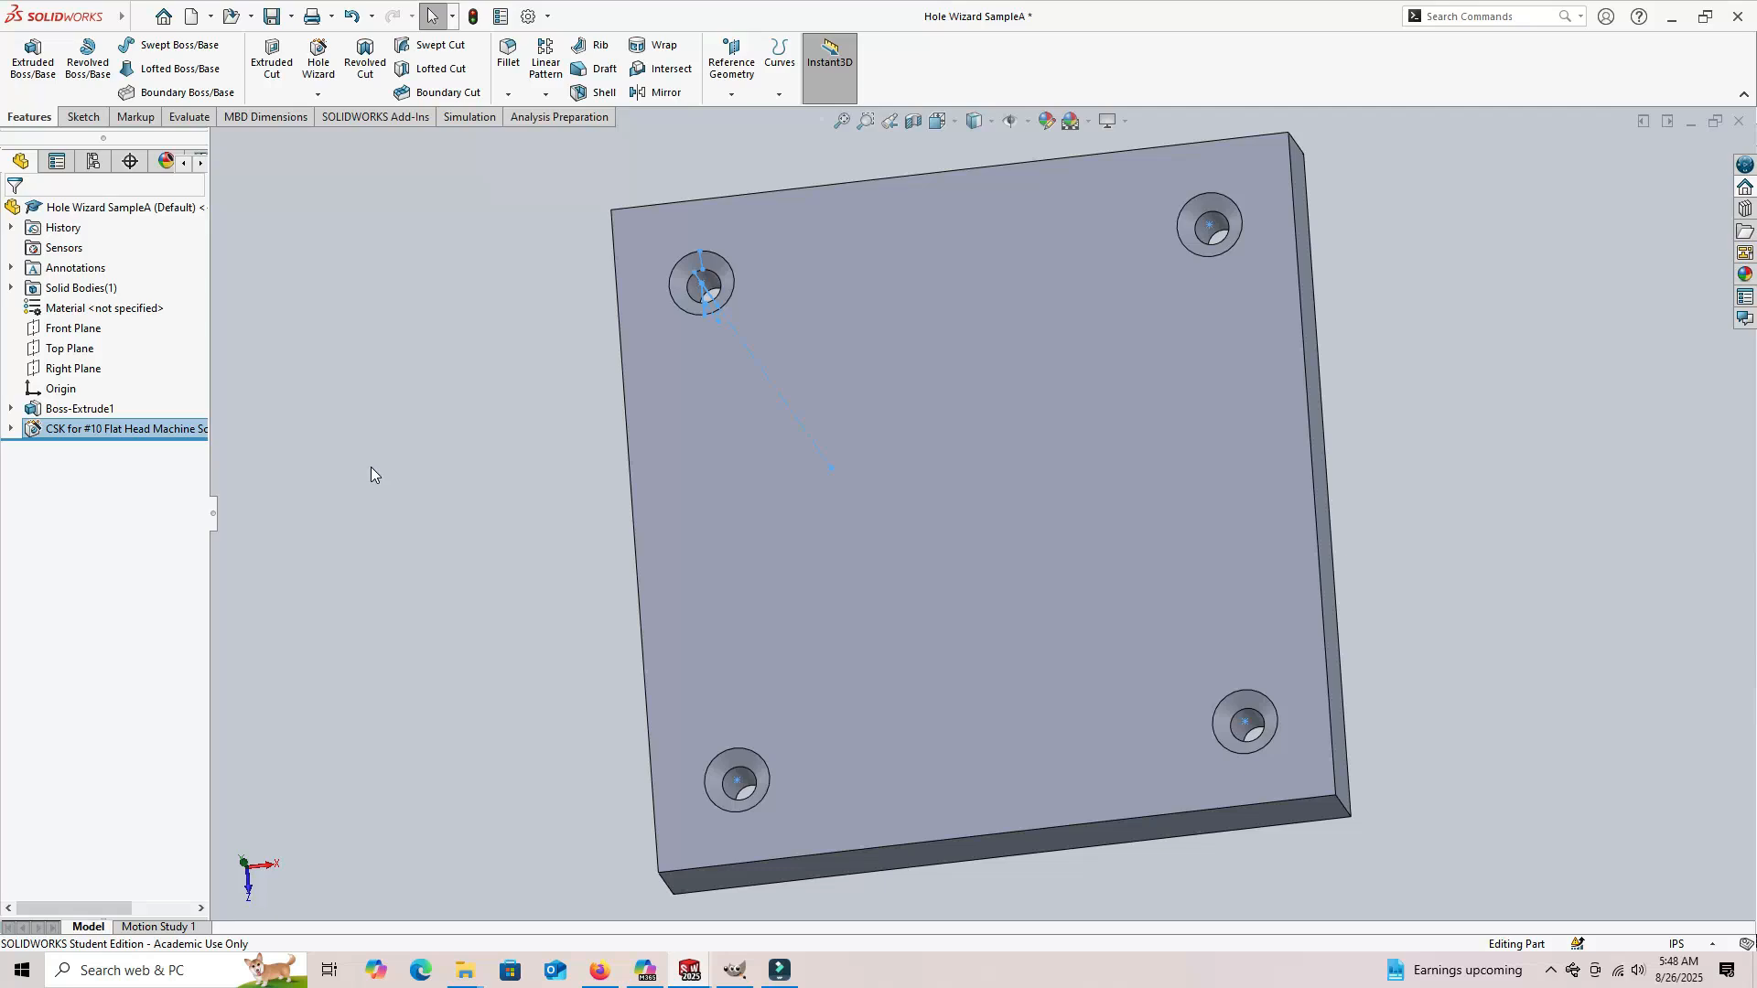
{"action": "middle_click_drag", "start_coordinate": [387, 427], "coordinate": [442, 496]}
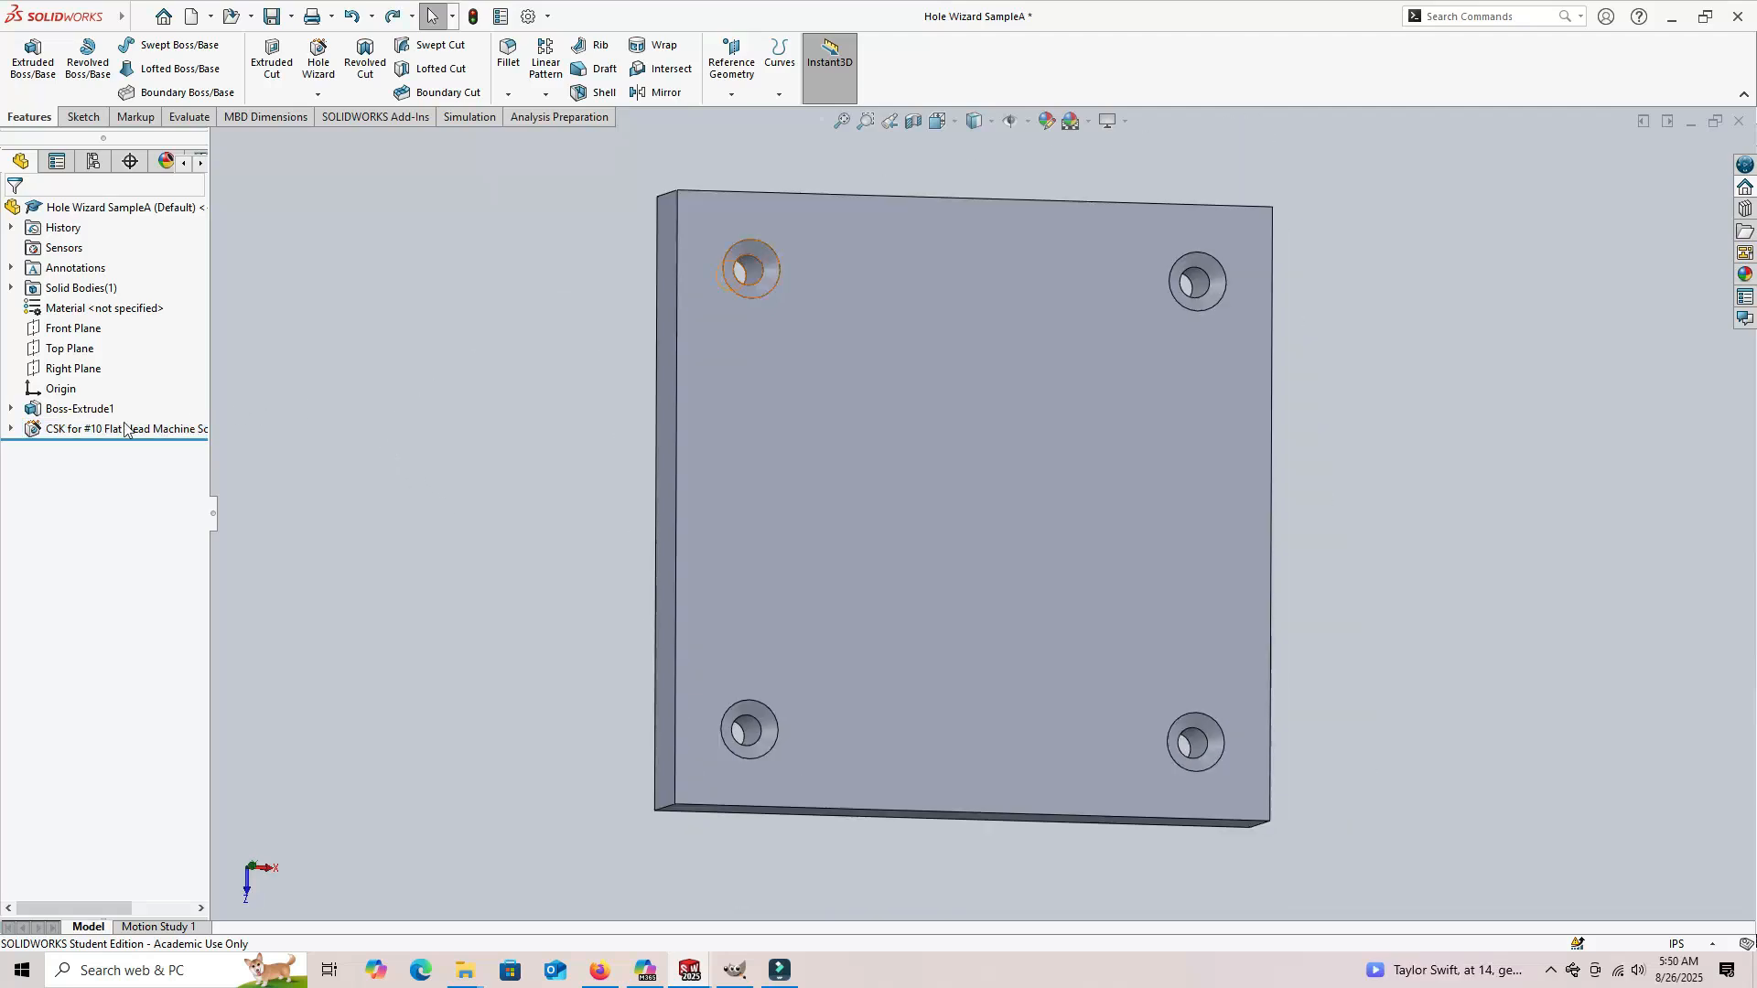
Step: Edit the #10 countersunk hole feature and change its hole type to Counterbore
{"action": "left_click", "coordinate": [76, 435]}
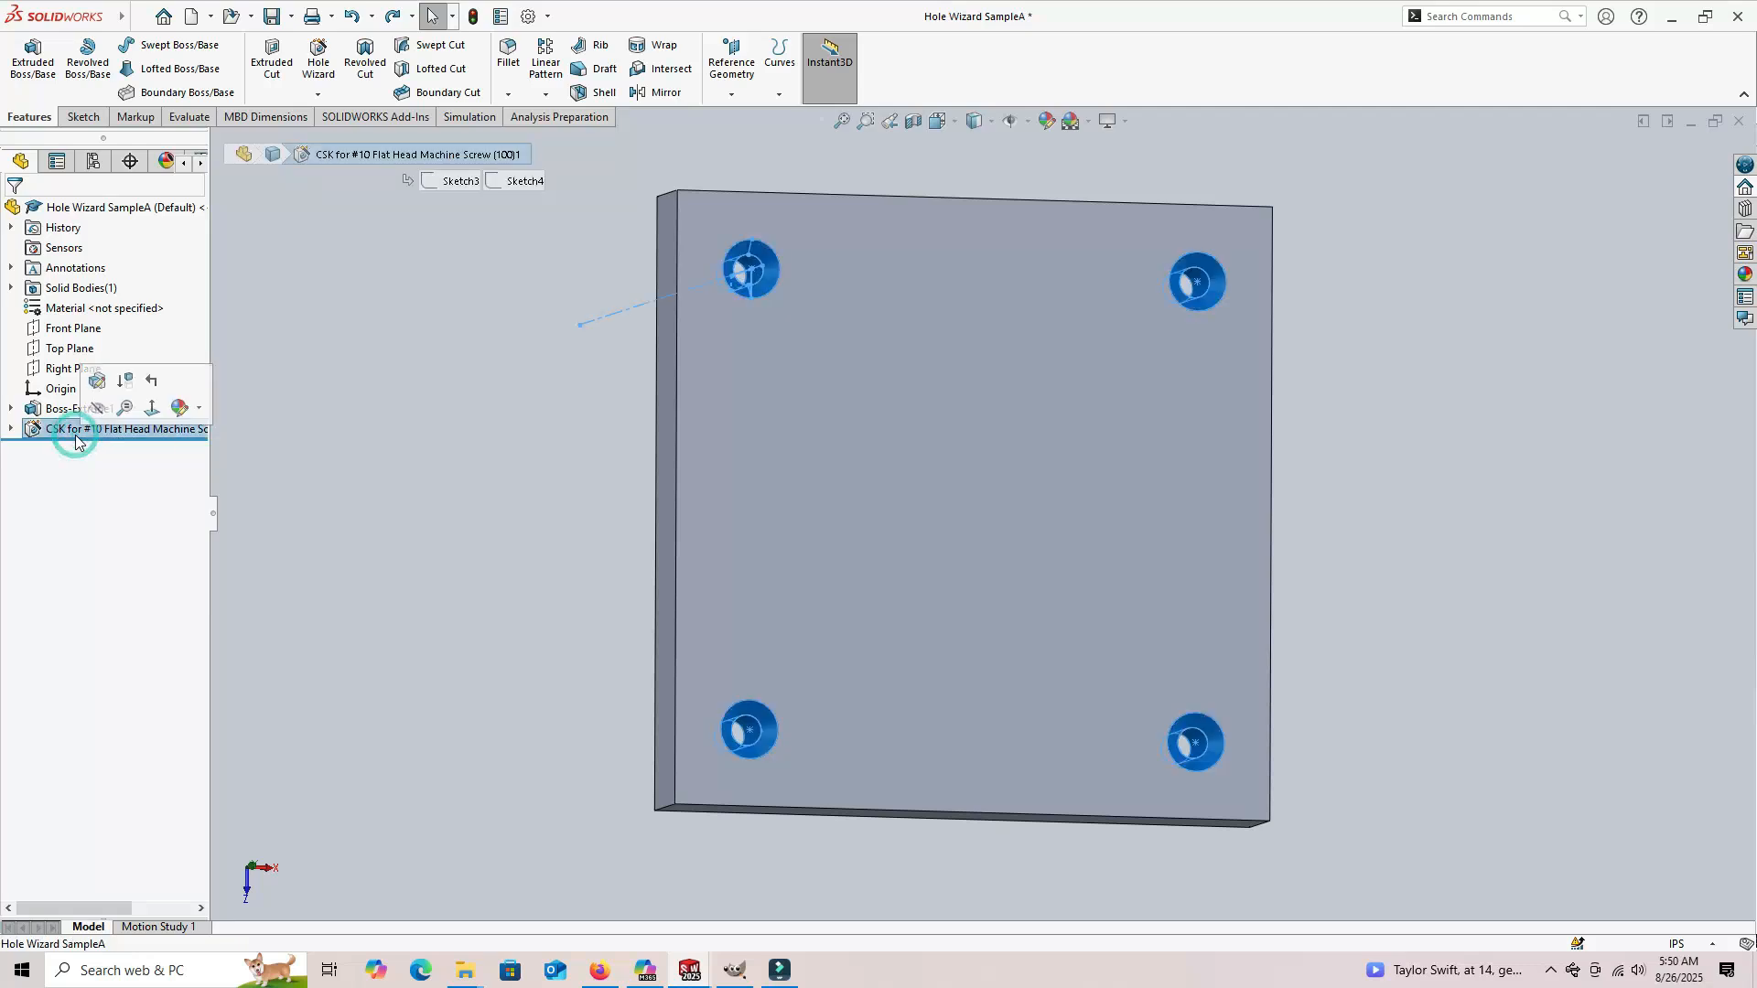
{"action": "left_click", "coordinate": [101, 382]}
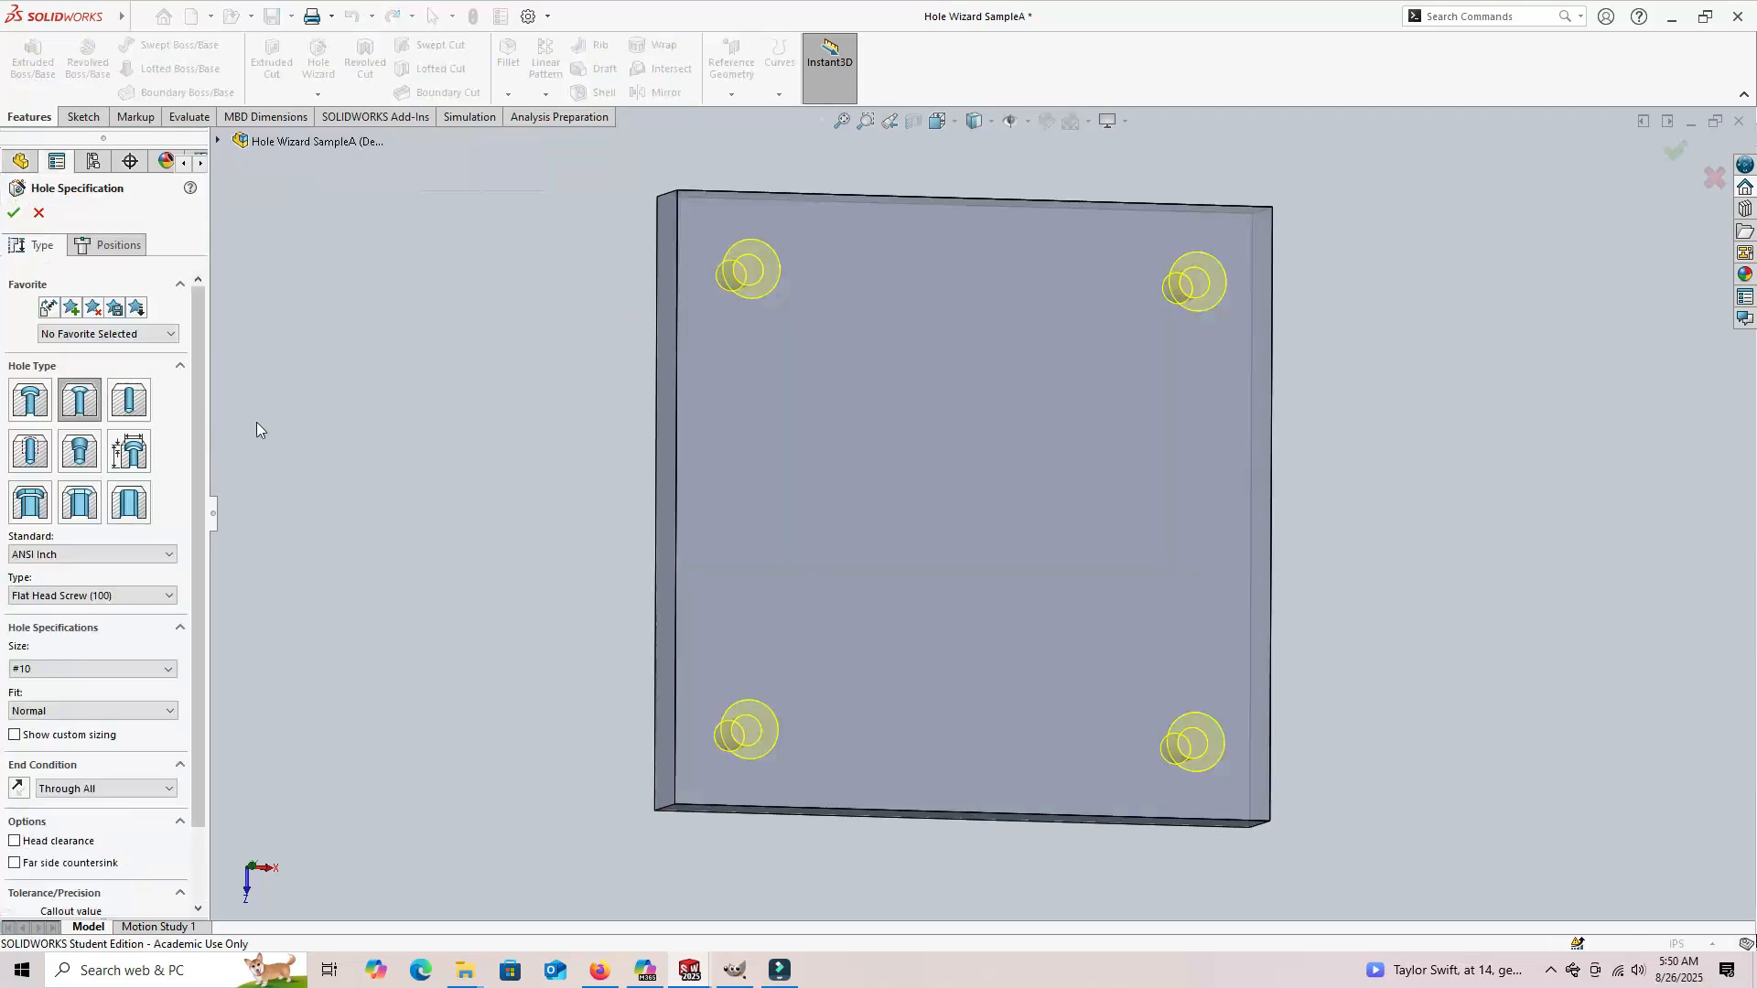
{"action": "left_click", "coordinate": [38, 407]}
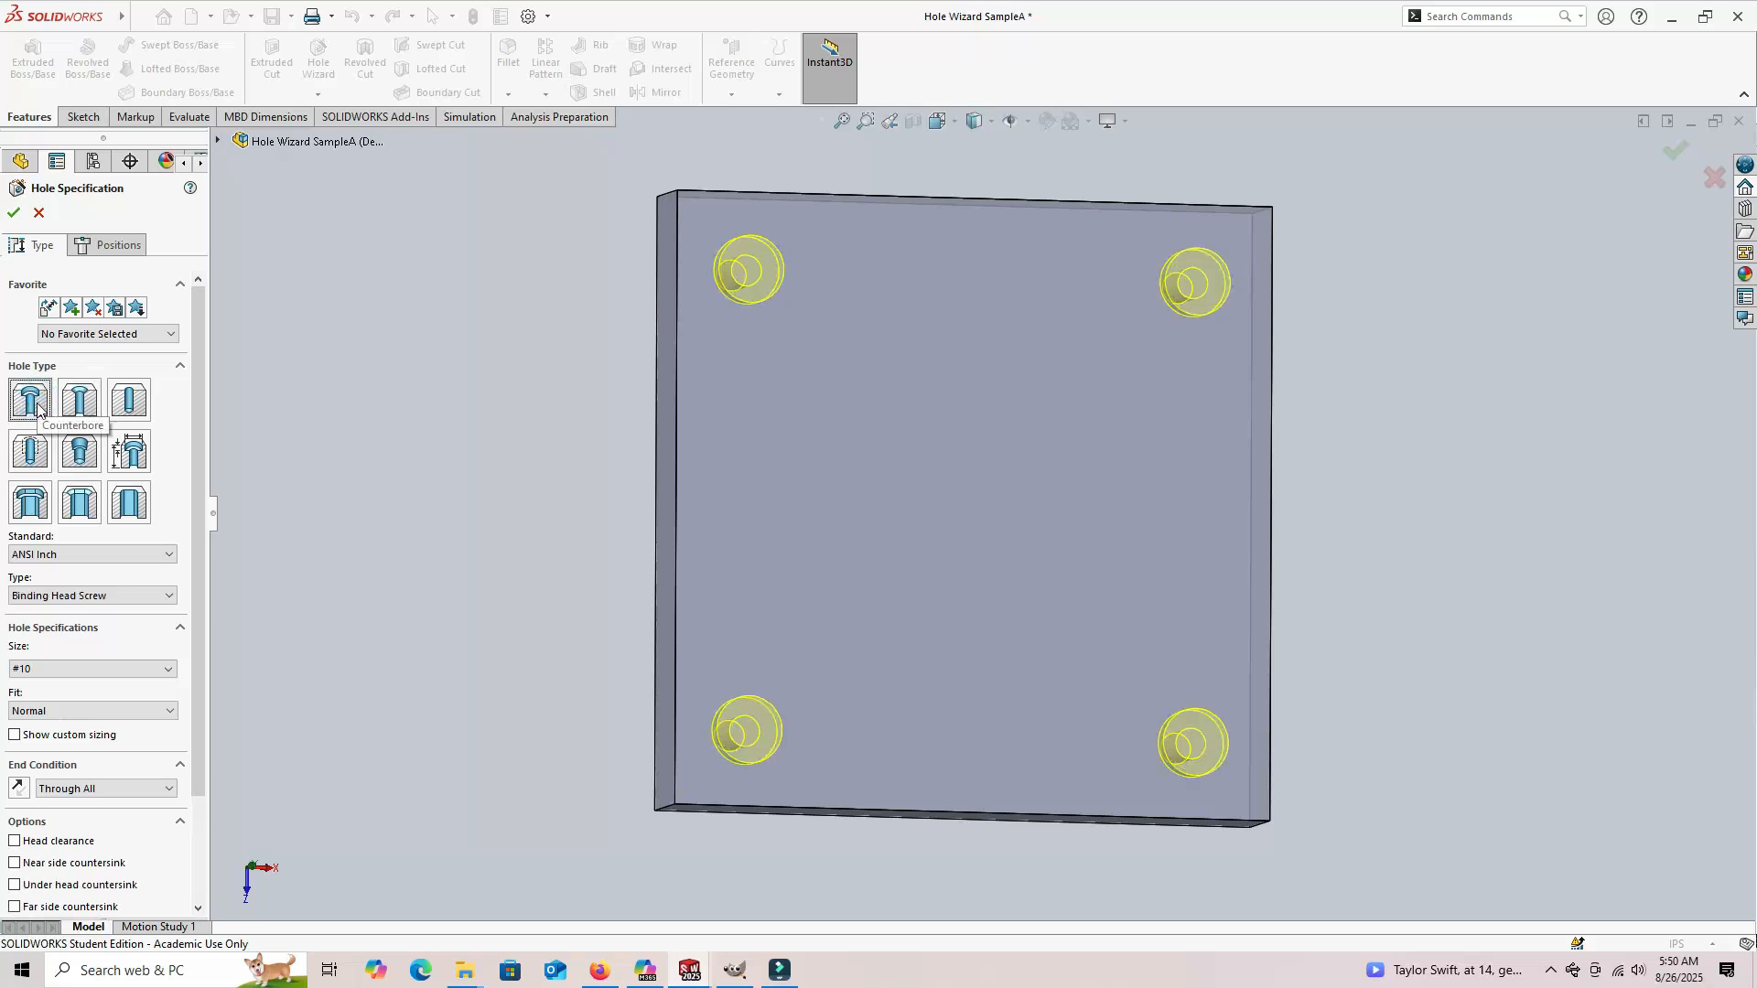
{"action": "middle_click_drag", "start_coordinate": [424, 502], "coordinate": [485, 309]}
{"action": "middle_click_drag", "start_coordinate": [517, 305], "coordinate": [487, 310]}
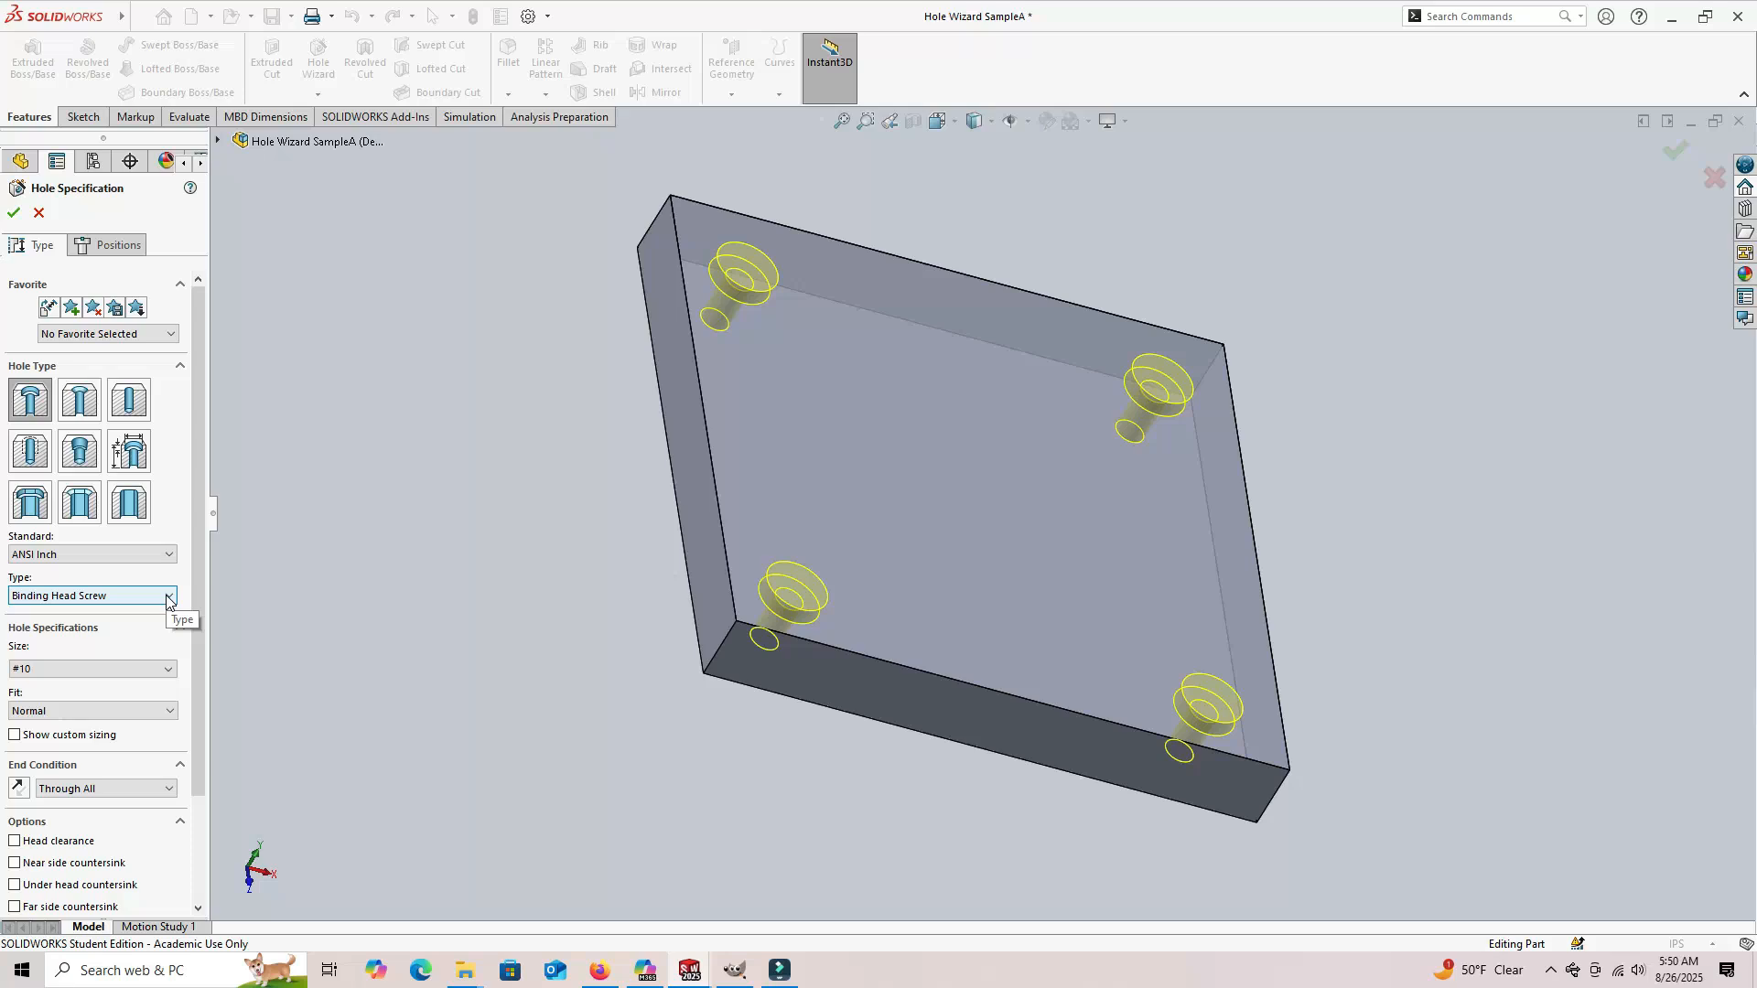
Step: Set the counterbore's fastener type to Socket Head Cap Screw and apply the change to the four corner holes
{"action": "left_click", "coordinate": [168, 599]}
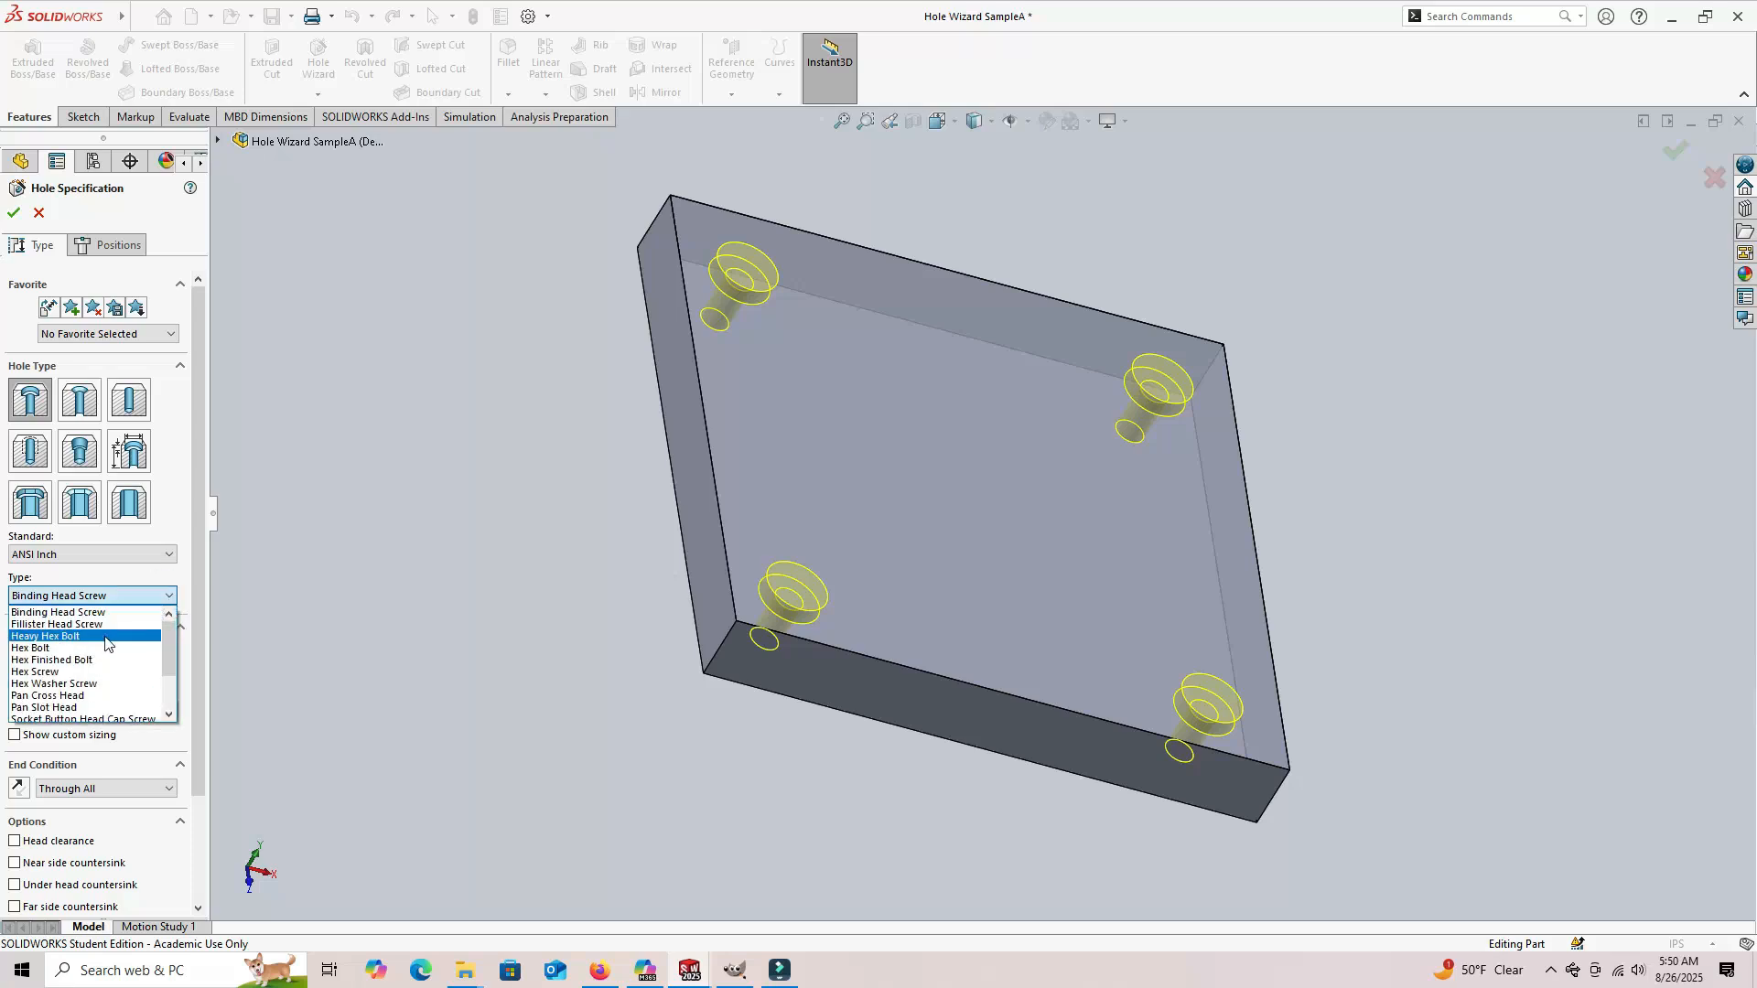
{"action": "scroll", "coordinate": [170, 678], "scroll_direction": "down", "scroll_amount": 1}
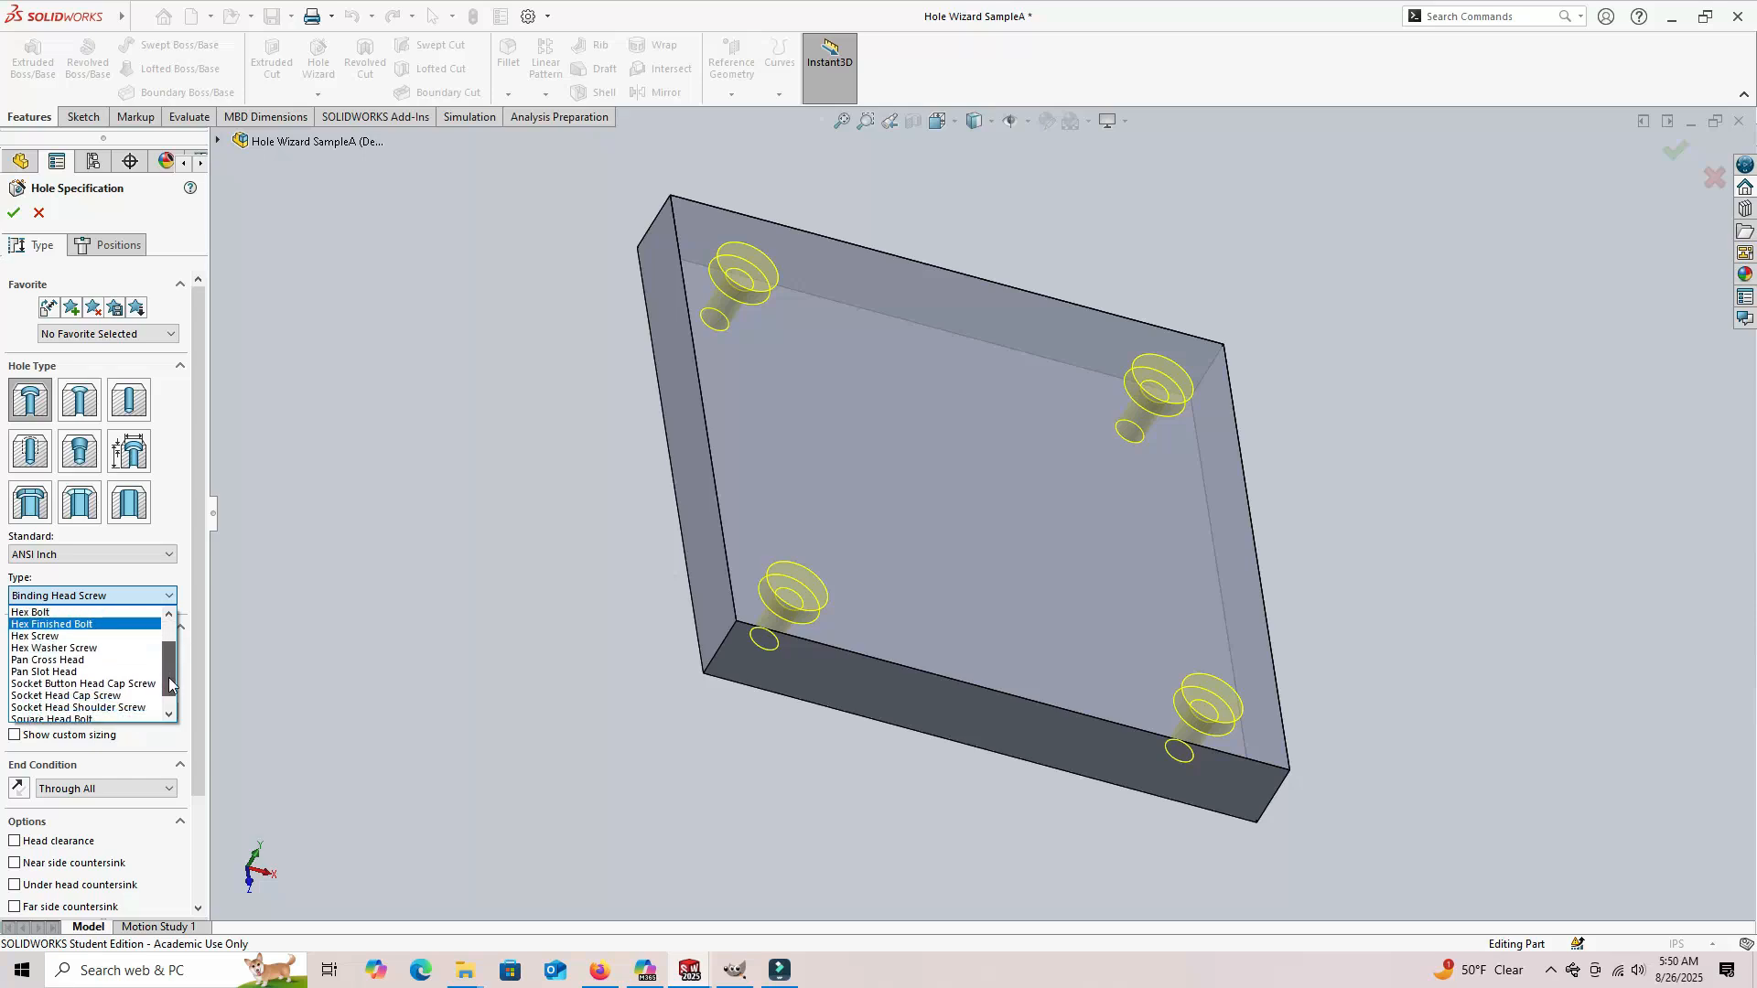
{"action": "scroll", "coordinate": [73, 693], "scroll_direction": "down", "scroll_amount": 1}
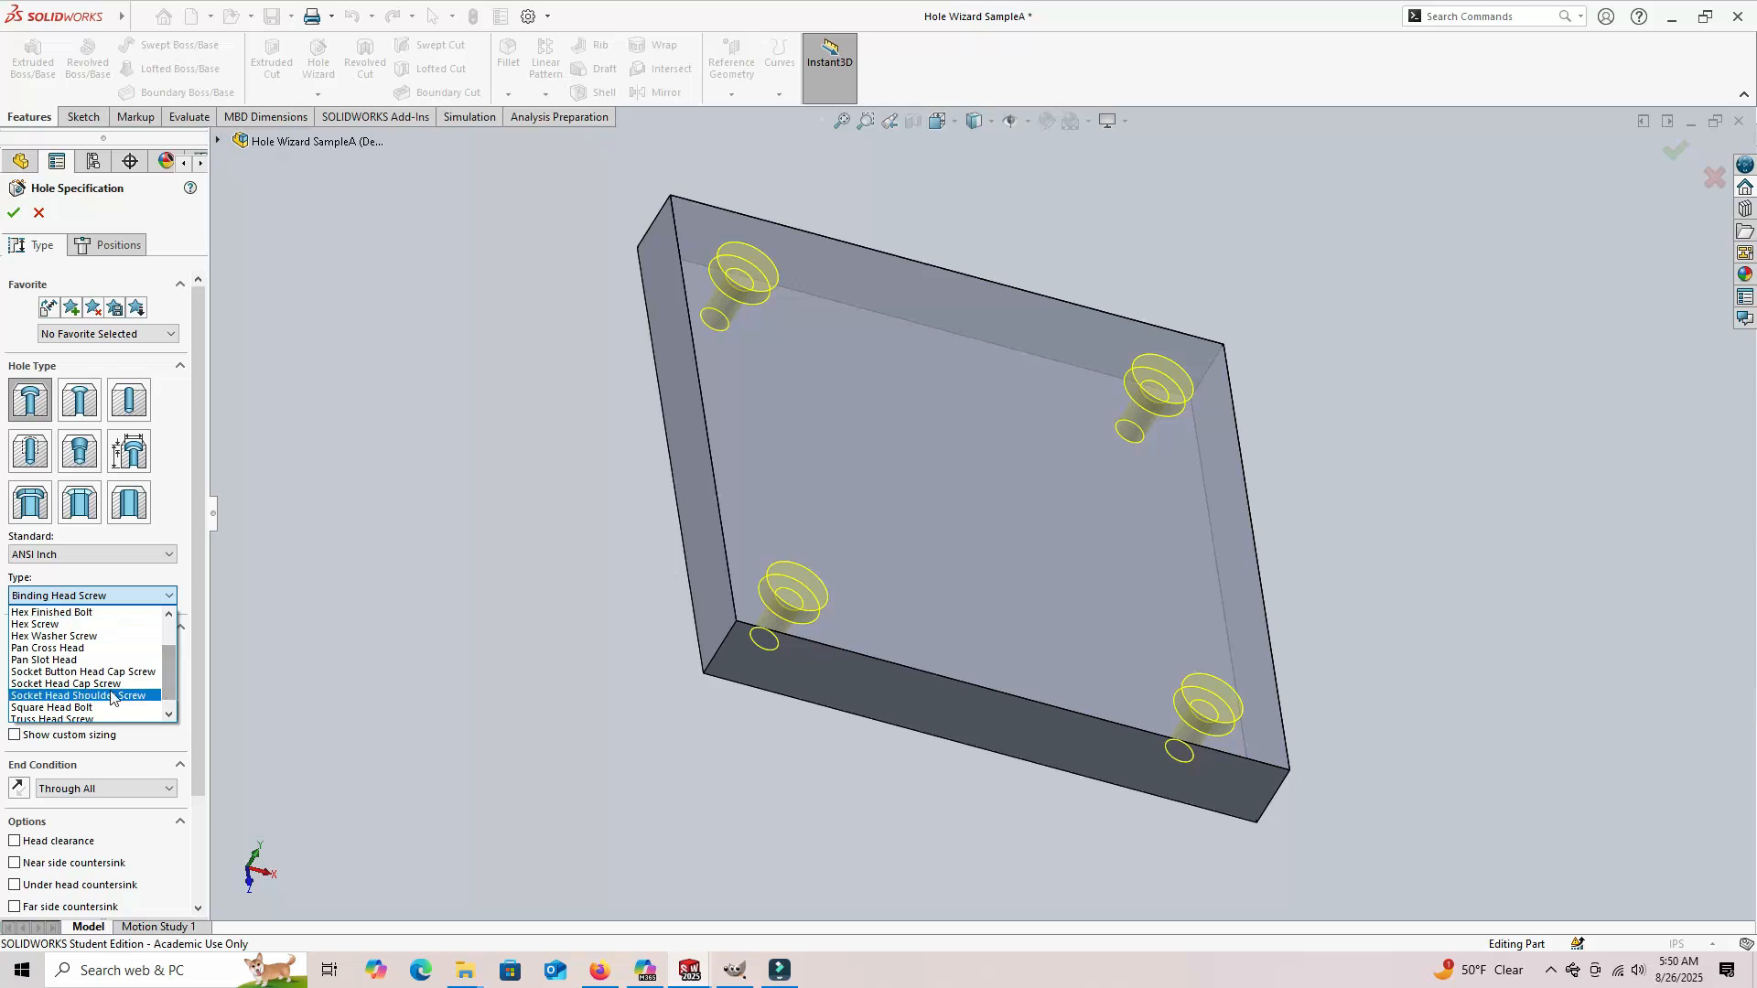
{"action": "left_click", "coordinate": [71, 685]}
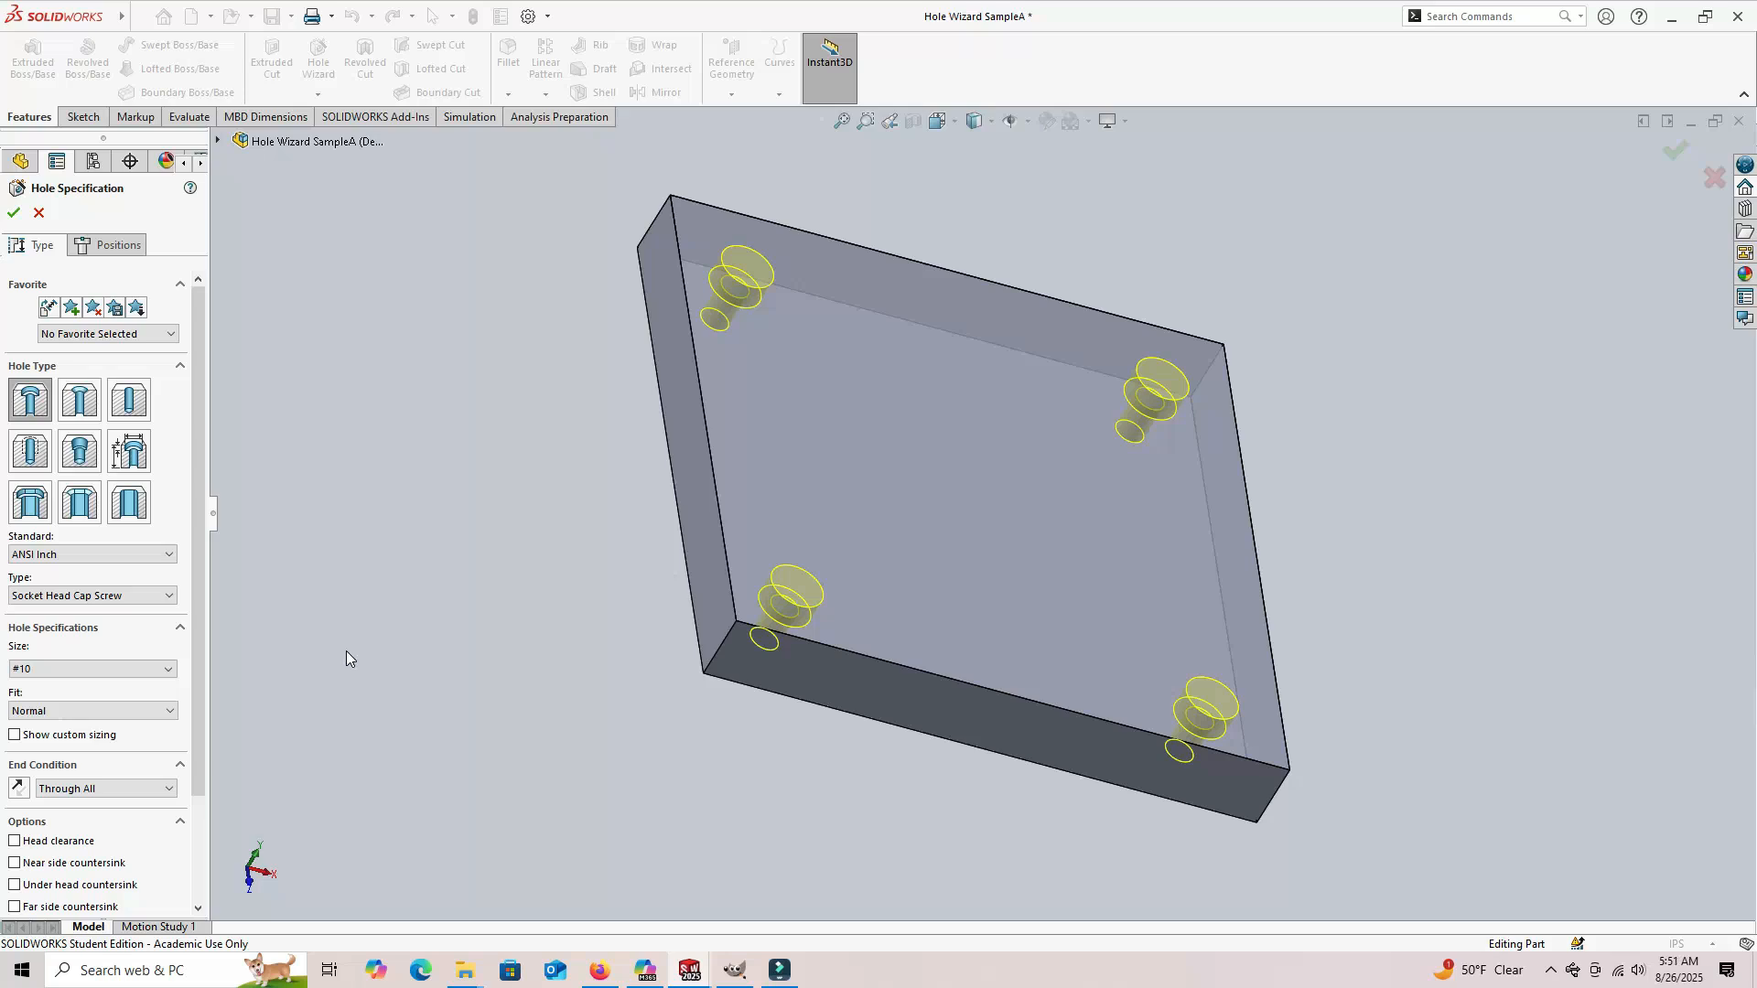
{"action": "middle_click_drag", "start_coordinate": [395, 628], "coordinate": [375, 579]}
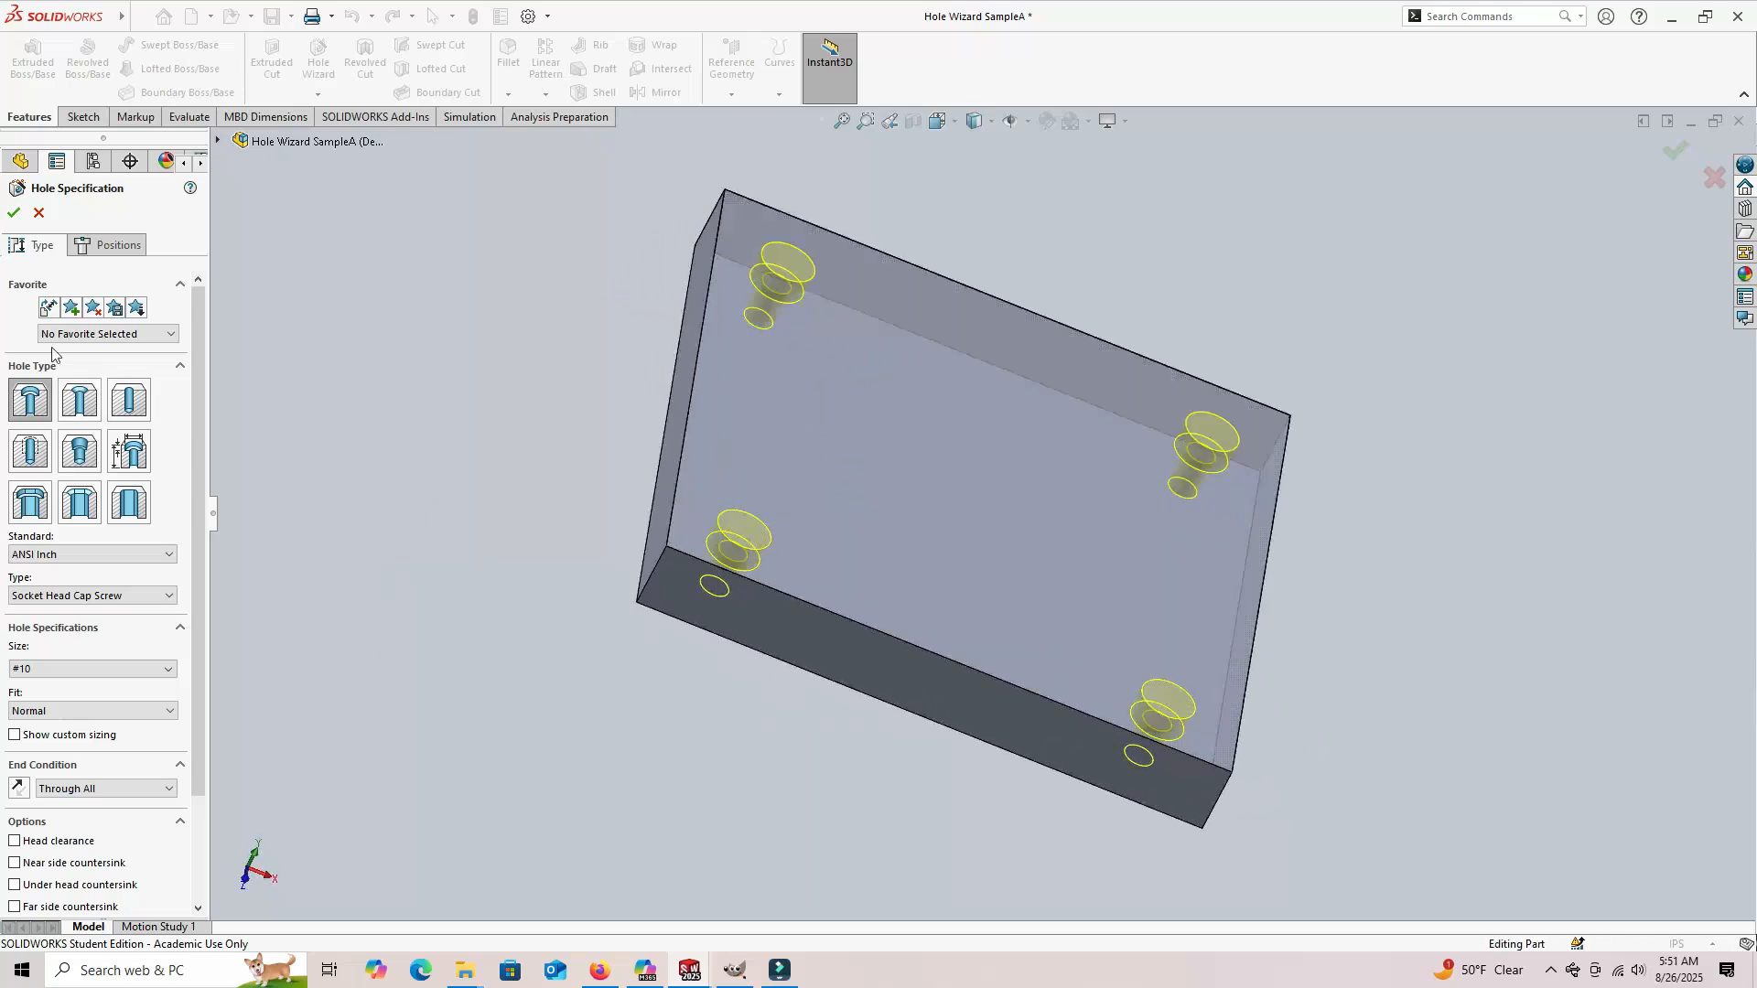
{"action": "left_click", "coordinate": [13, 213]}
{"action": "middle_click_drag", "start_coordinate": [381, 375], "coordinate": [353, 564]}
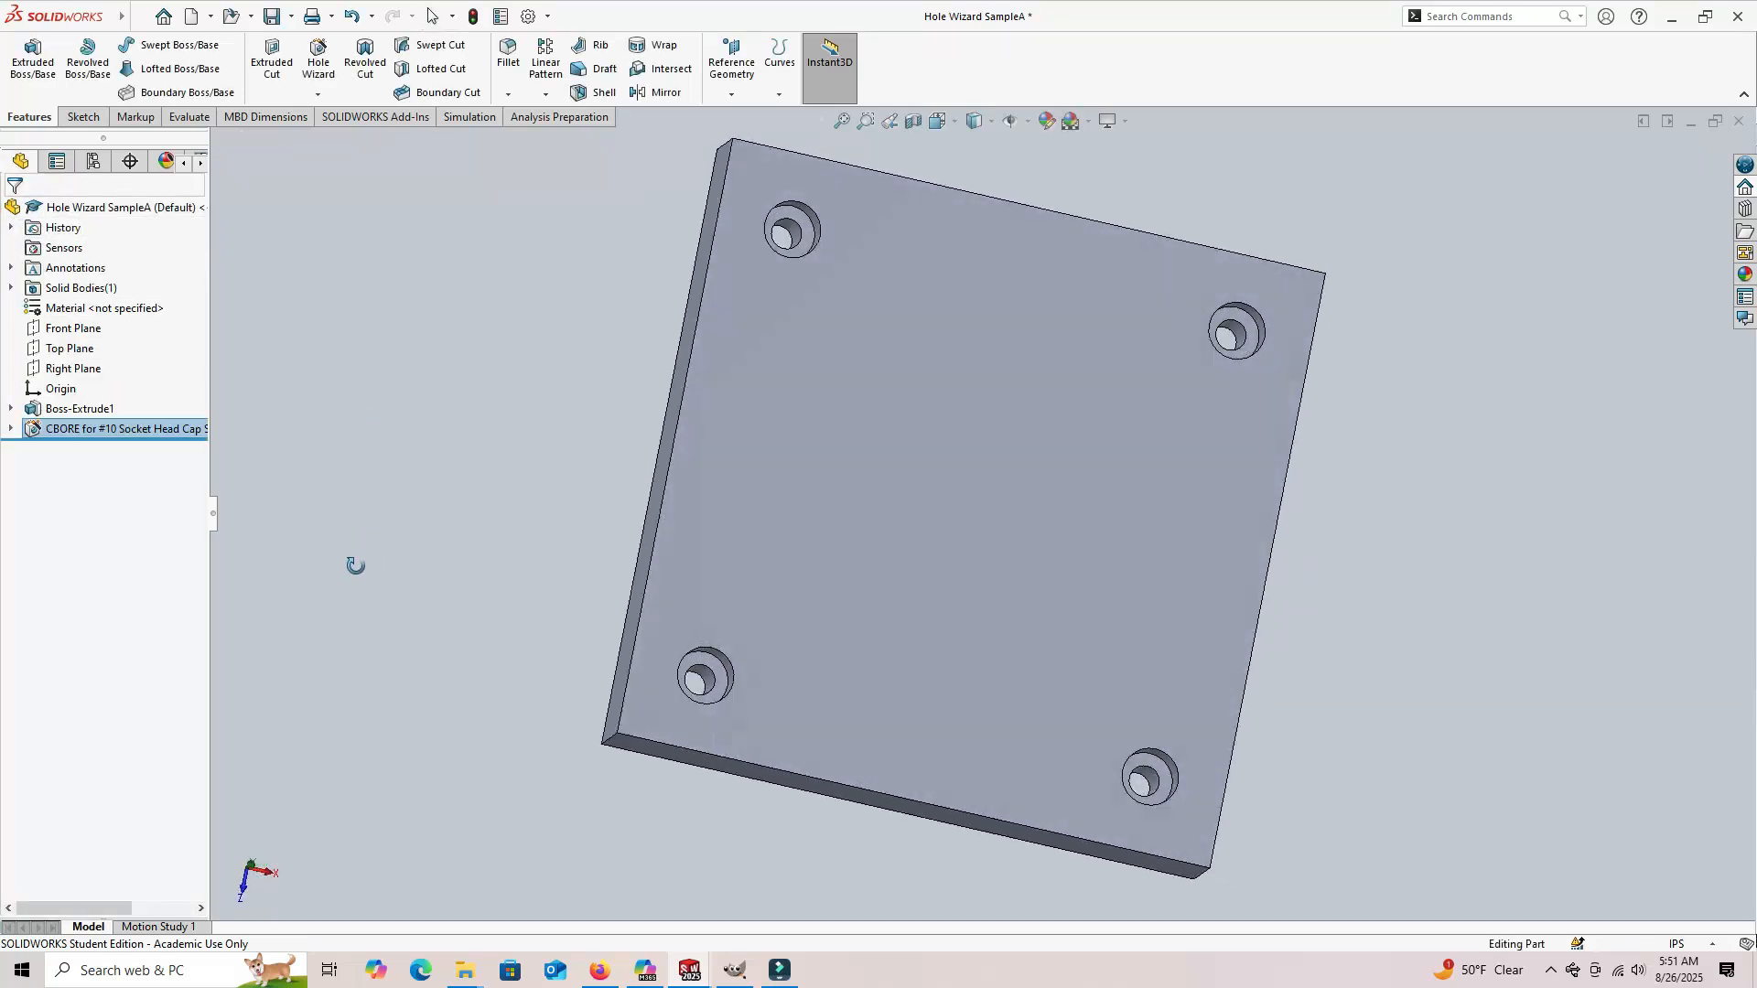
{"action": "key", "text": "Escape"}
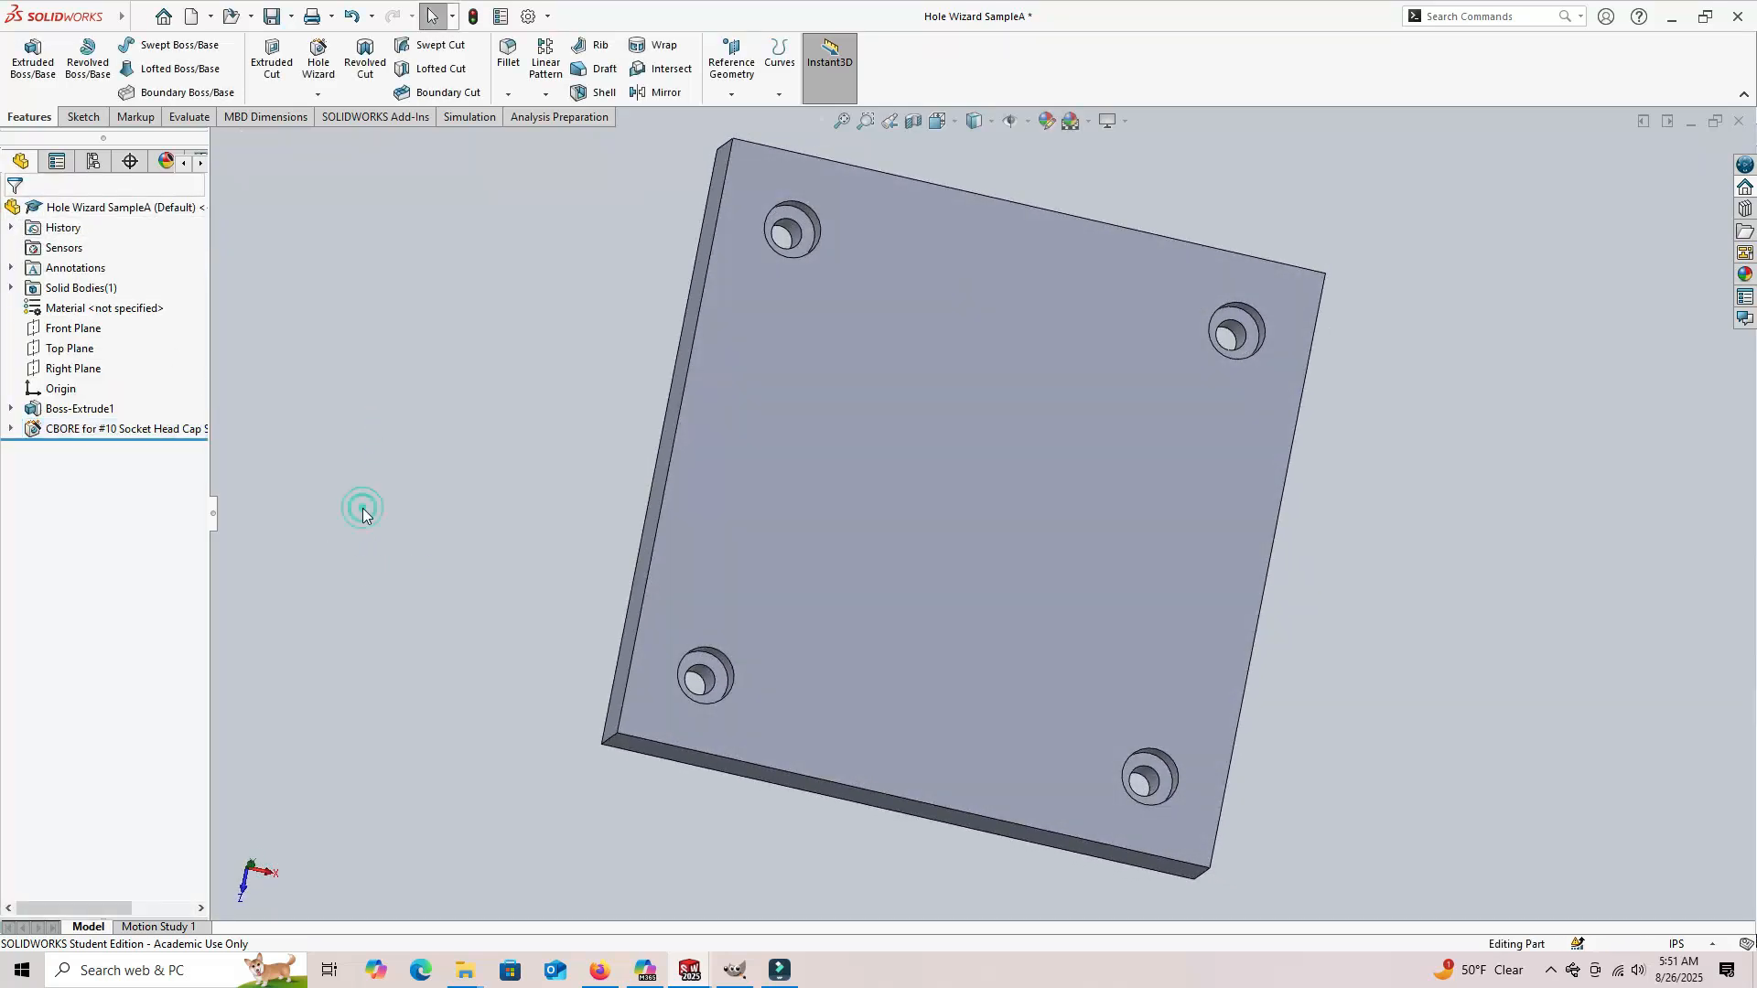
Step: Edit the counterbored hole feature into a Straight Tap of type Bottoming Tapped Hole, size 3/8-16
{"action": "left_click", "coordinate": [114, 429]}
{"action": "left_click", "coordinate": [128, 378]}
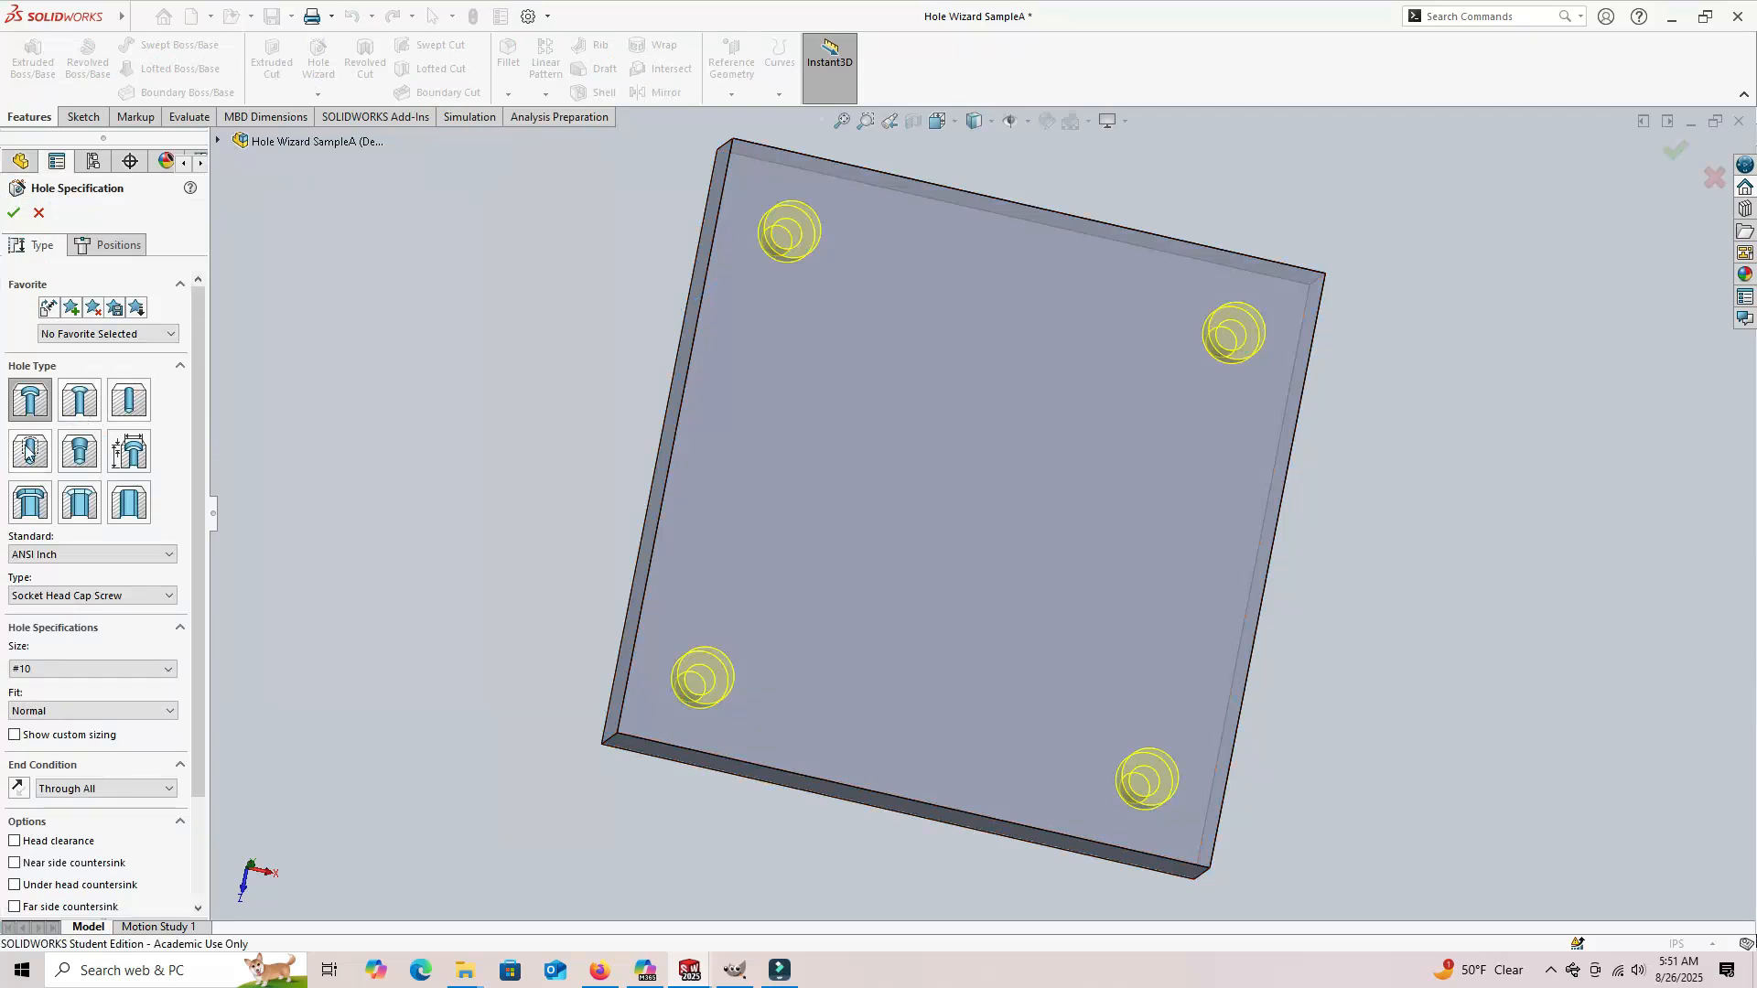
{"action": "left_click", "coordinate": [27, 453]}
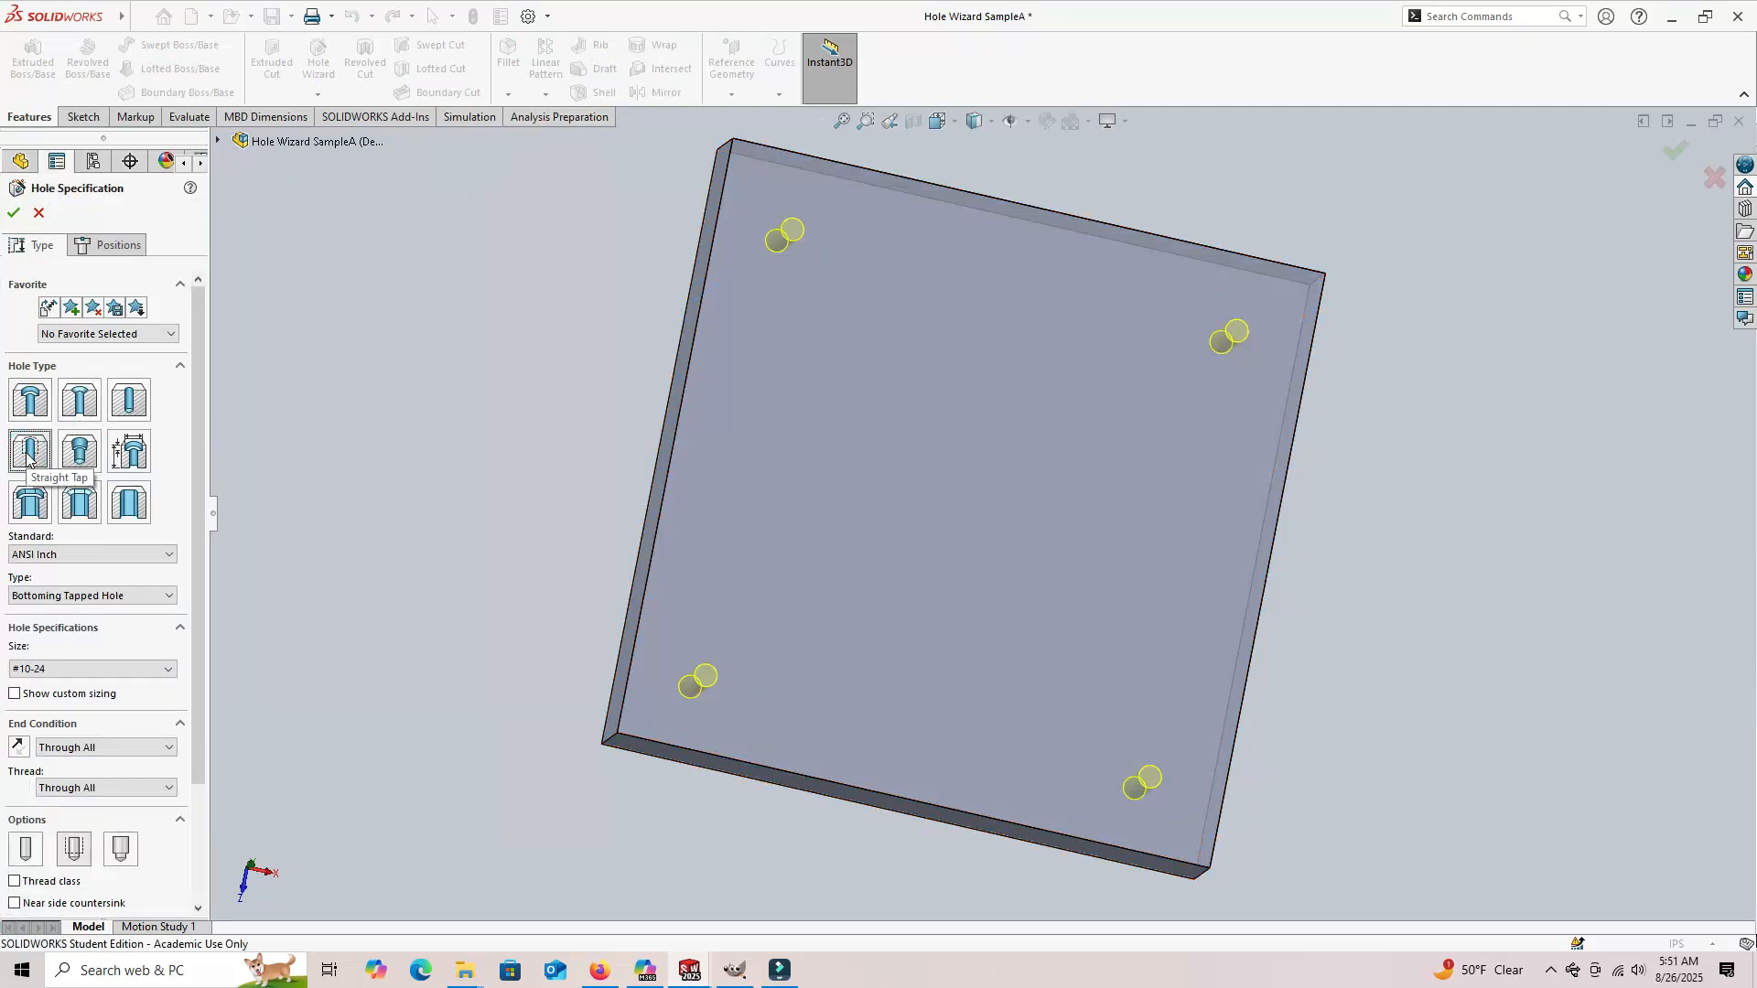
{"action": "left_click", "coordinate": [166, 598]}
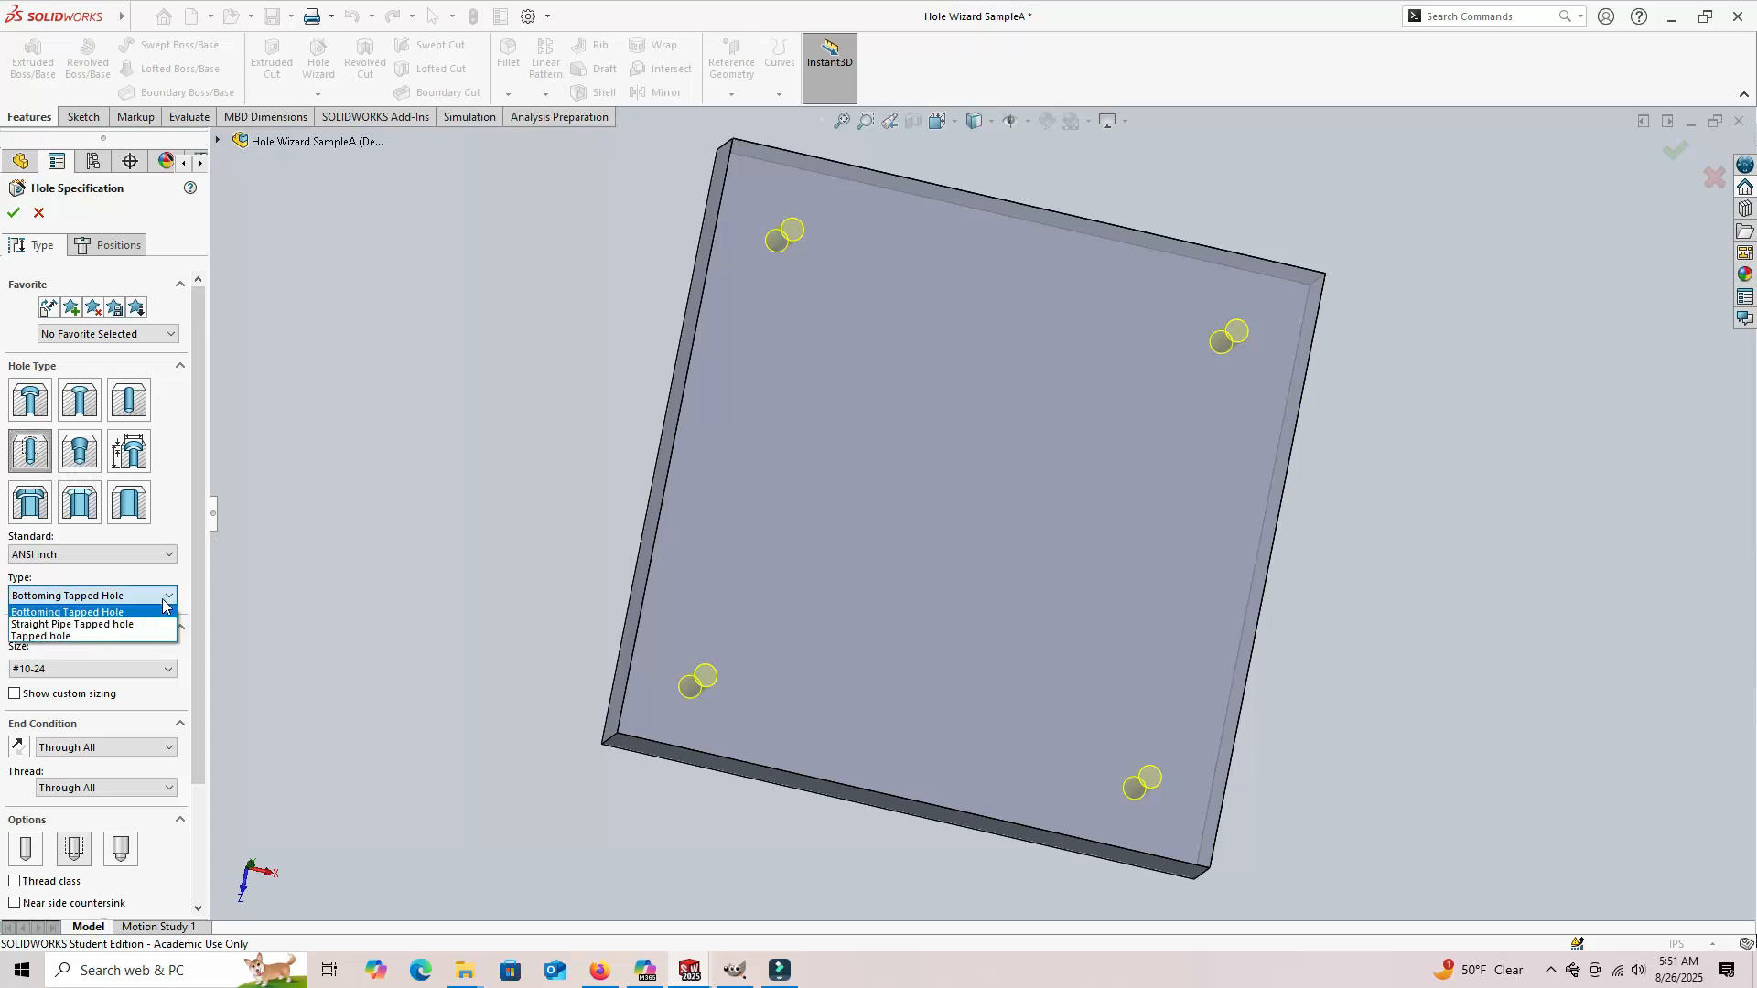
{"action": "left_click", "coordinate": [100, 612]}
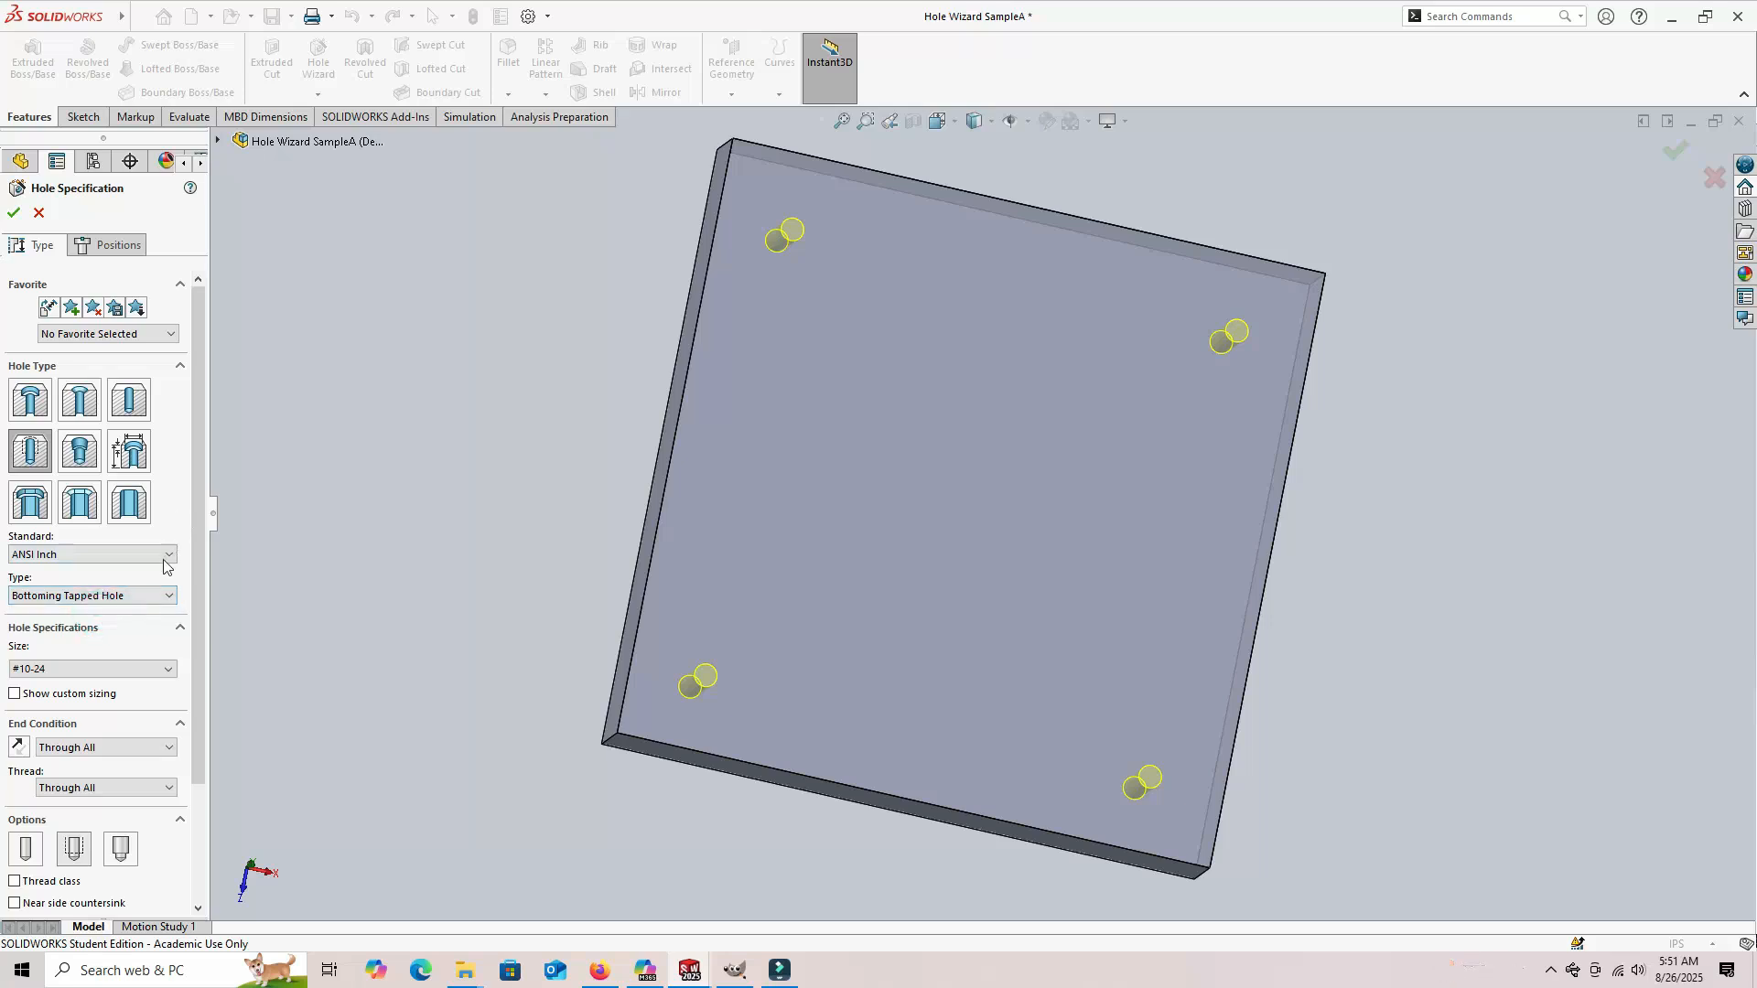
{"action": "left_click", "coordinate": [165, 670]}
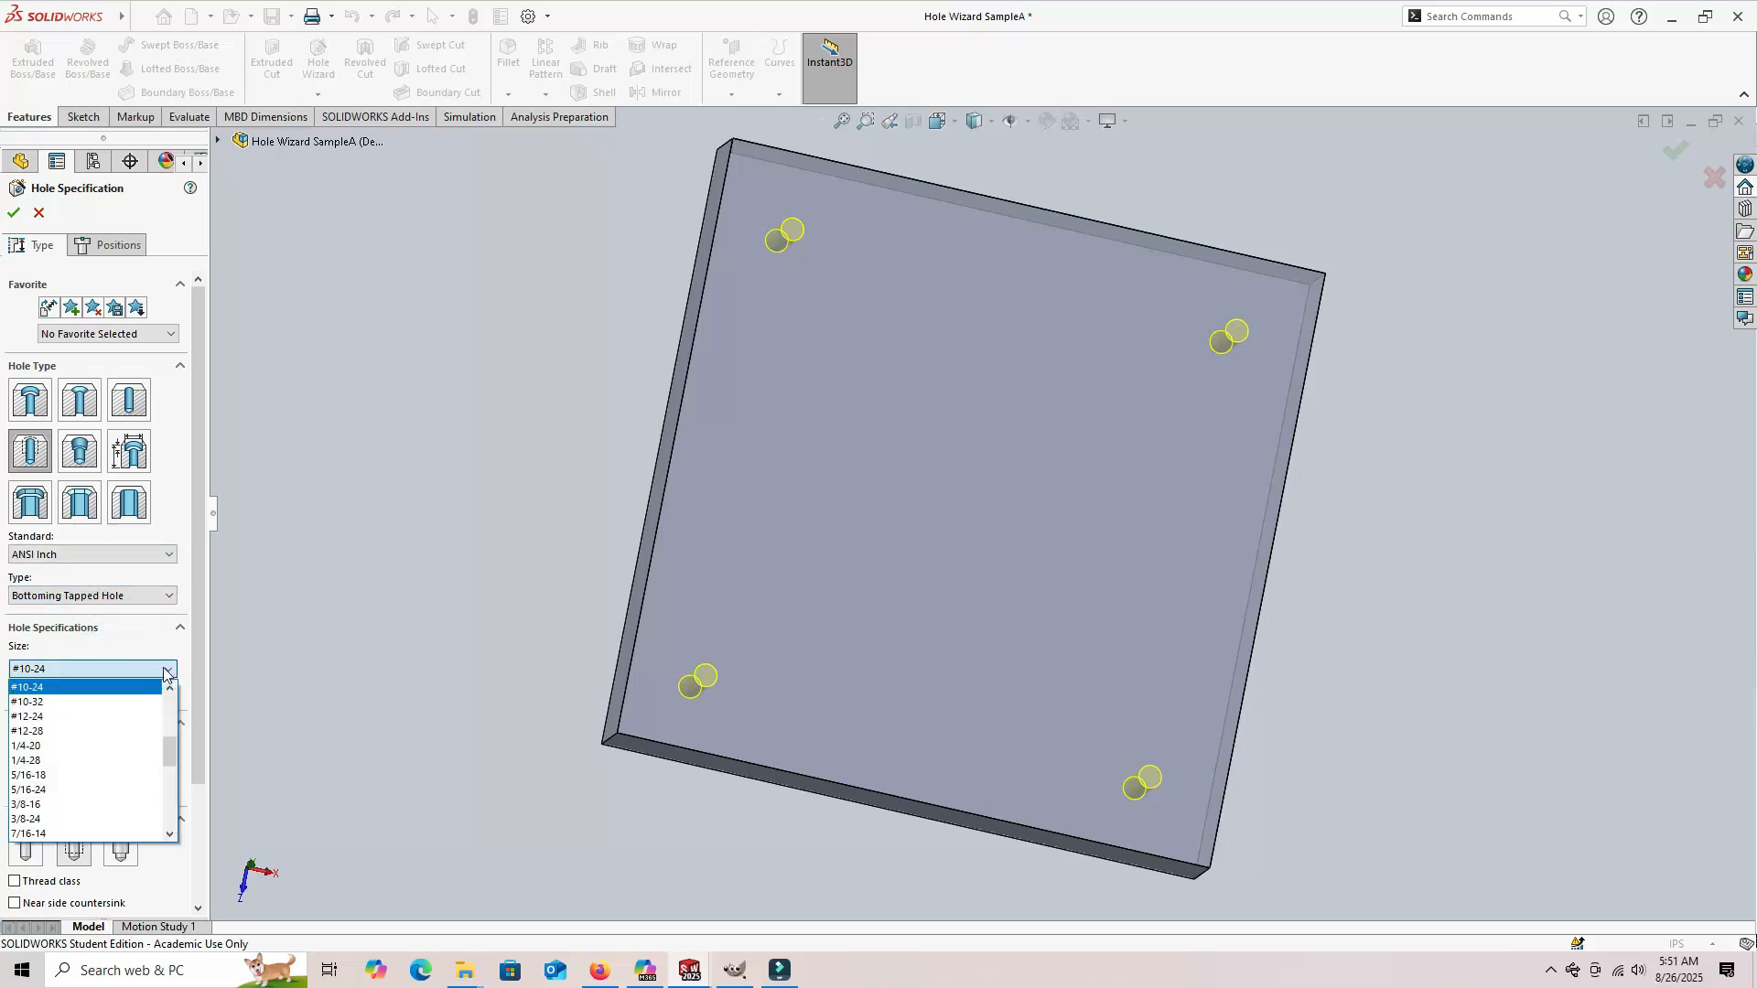
{"action": "left_click", "coordinate": [72, 804]}
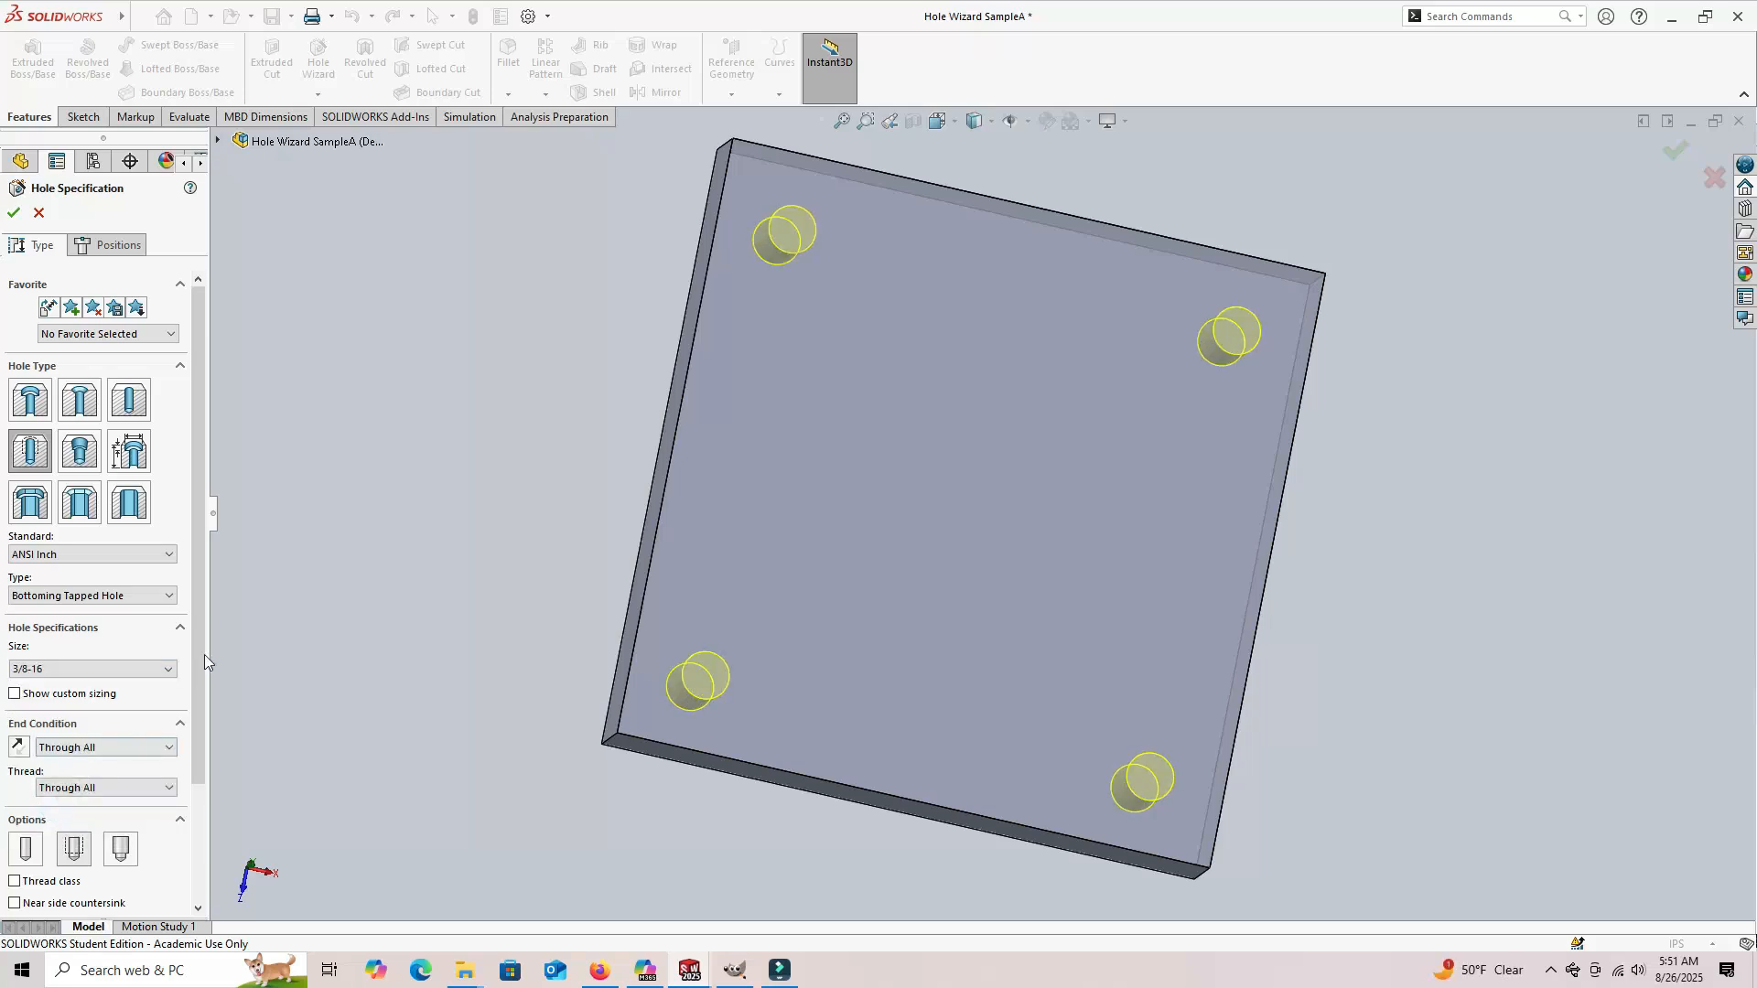
Step: Set the tapped holes' end condition to Through All, apply the change, and inspect the four corner holes
{"action": "left_click", "coordinate": [76, 749]}
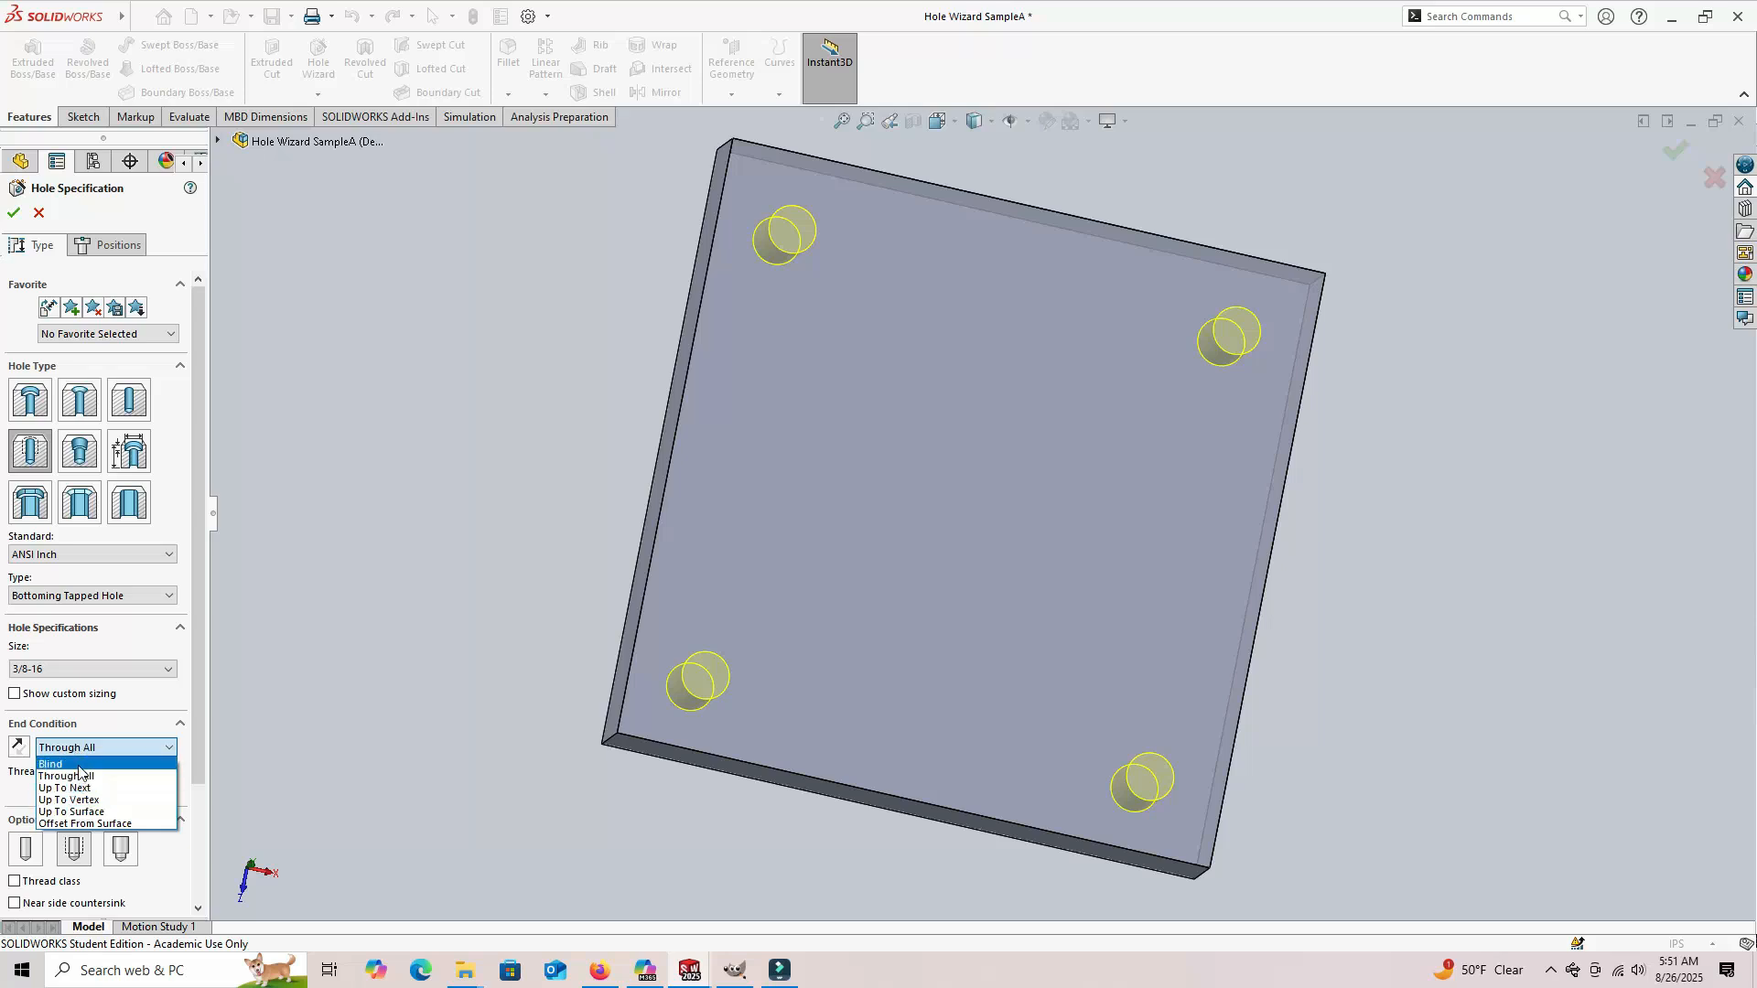
{"action": "left_click", "coordinate": [79, 776]}
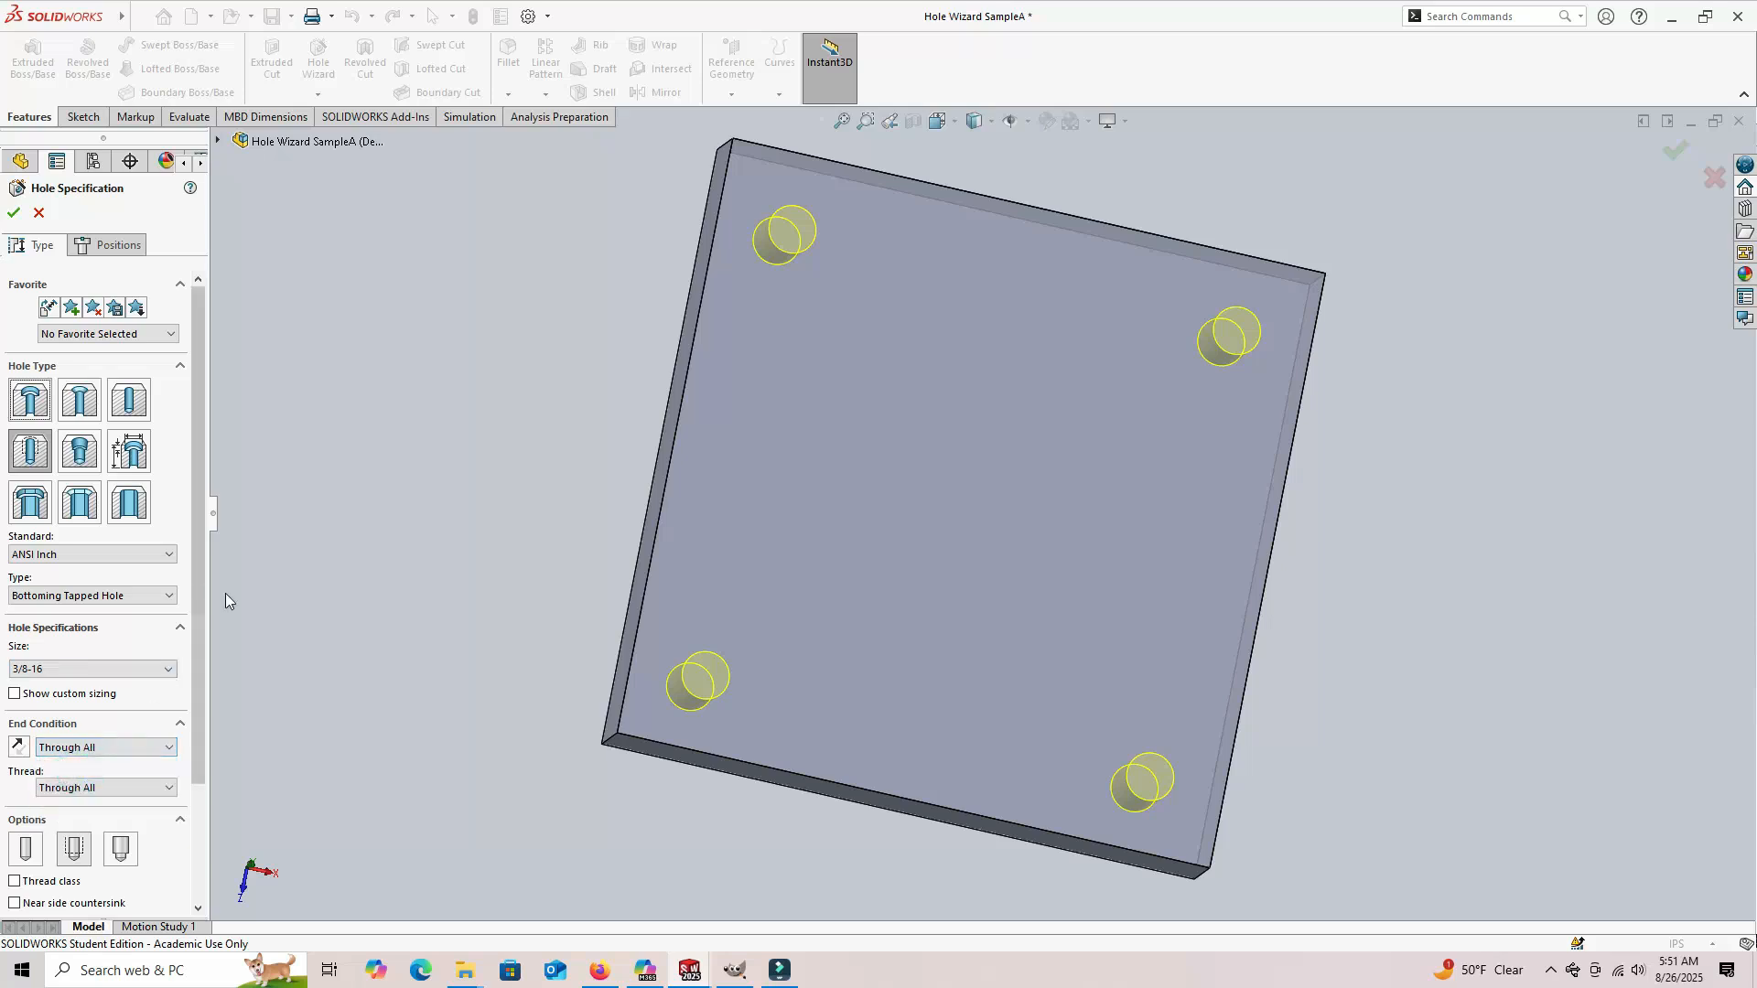
{"action": "left_click", "coordinate": [14, 212]}
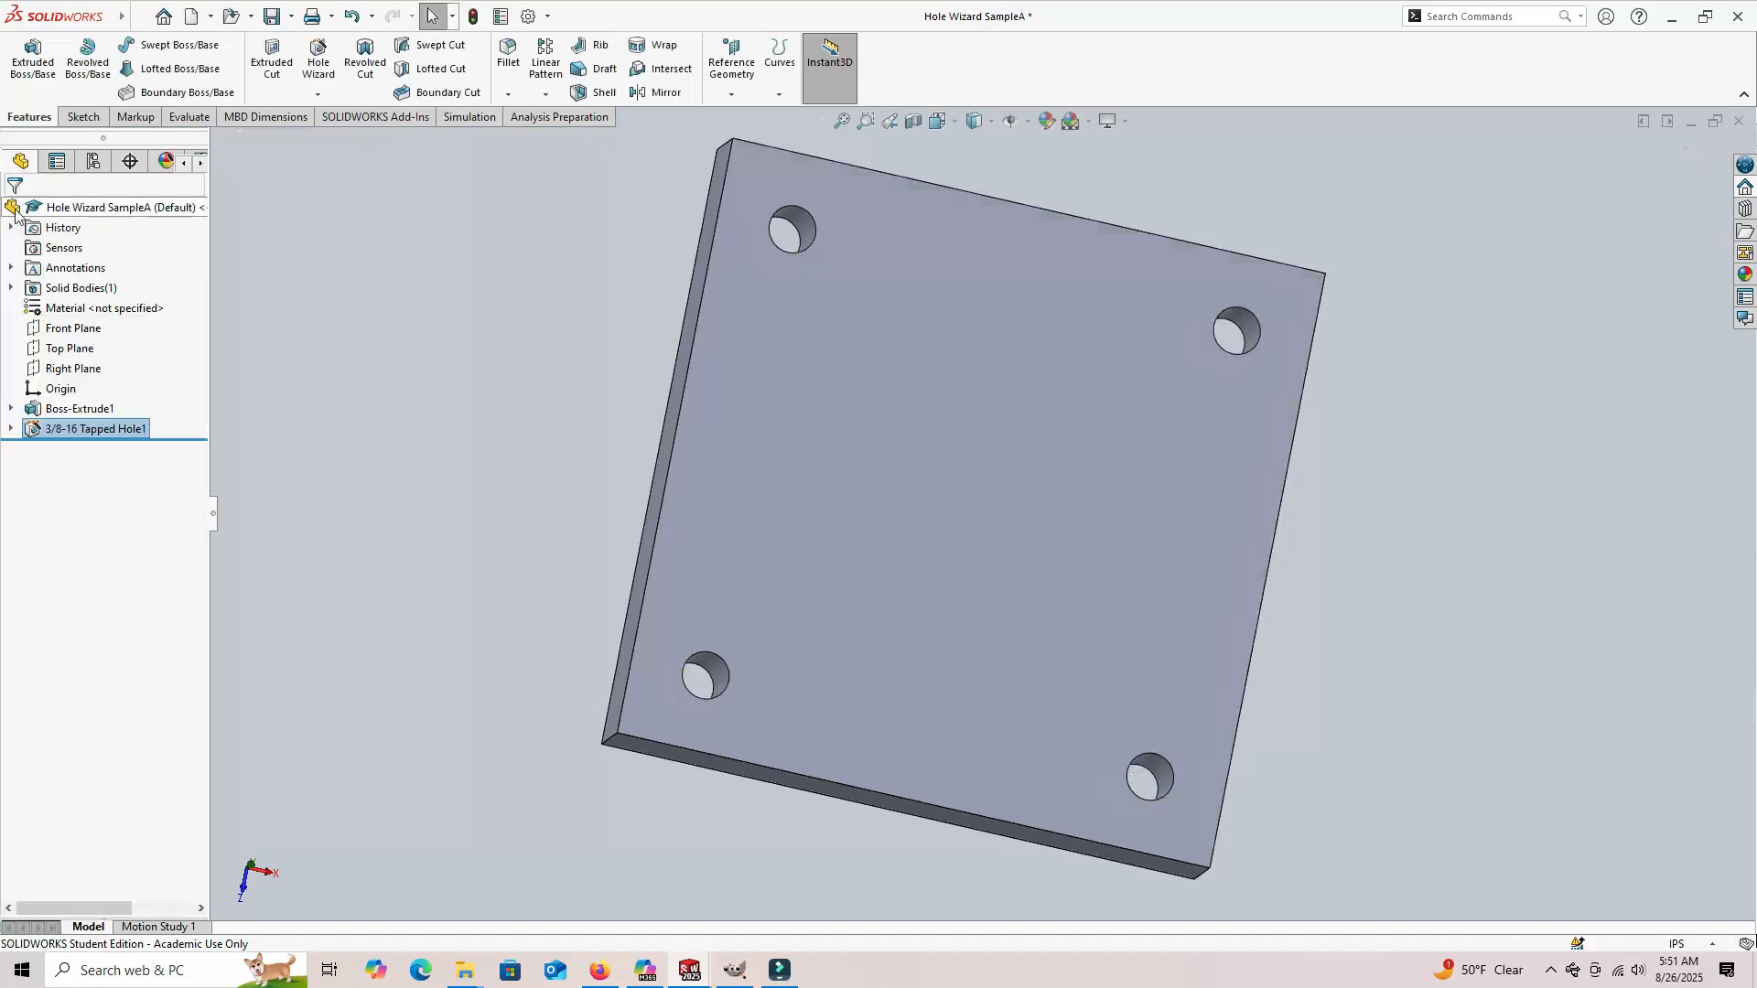
{"action": "middle_click_drag", "start_coordinate": [353, 577], "coordinate": [403, 619]}
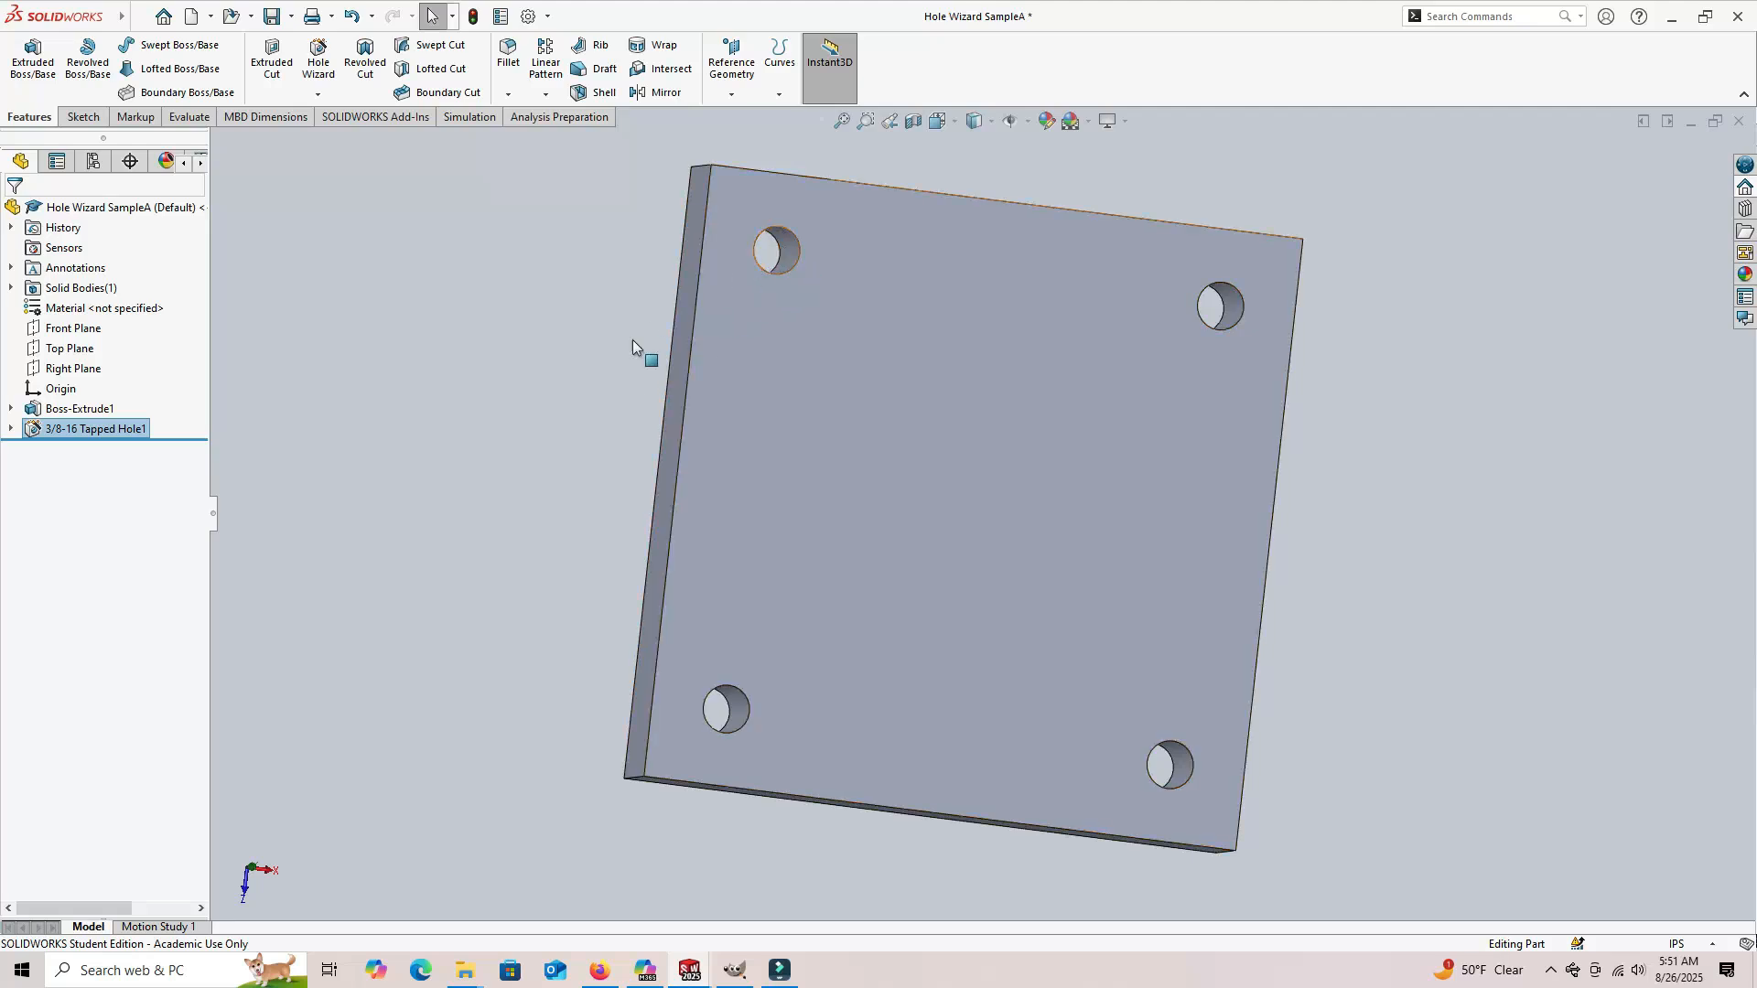
{"action": "mouse_move", "coordinate": [540, 453]}
{"action": "middle_mouse_down"}
{"action": "mouse_move", "coordinate": [540, 327]}
{"action": "mouse_move", "coordinate": [523, 340]}
{"action": "middle_mouse_up"}
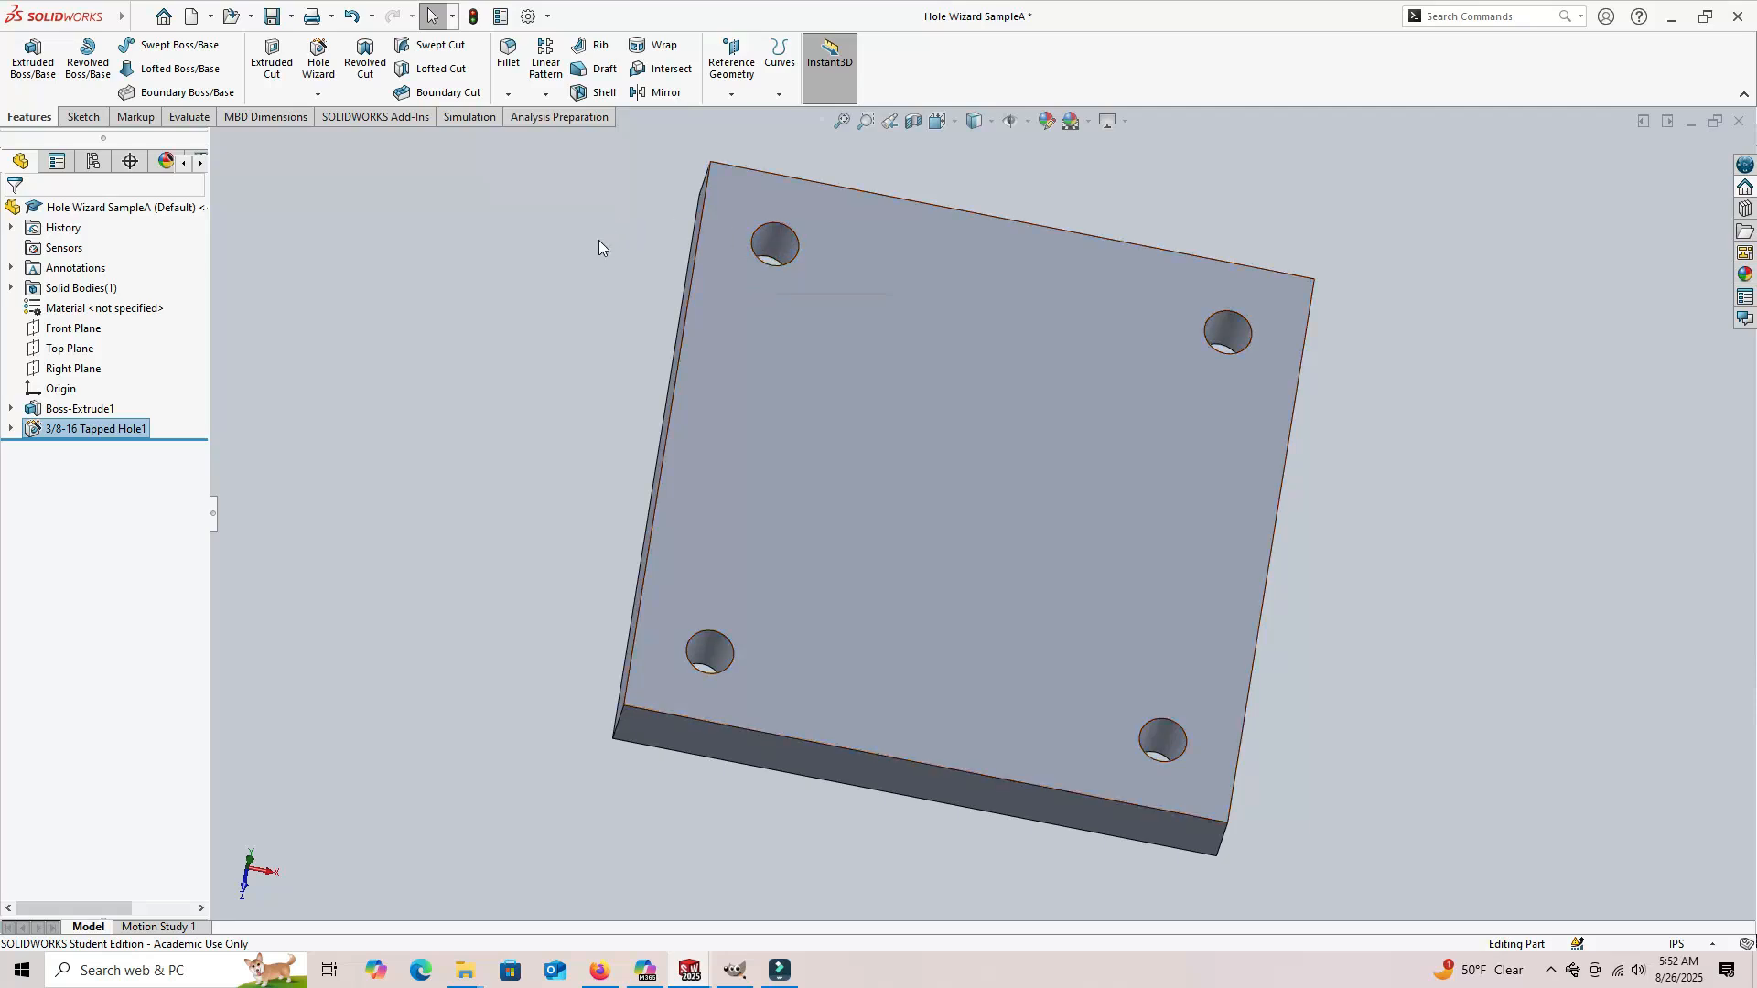
Step: Edit the 3/8-16 tapped hole feature back into a Countersink for a #10 Flat Head Screw (100) and apply it
{"action": "left_click", "coordinate": [86, 428]}
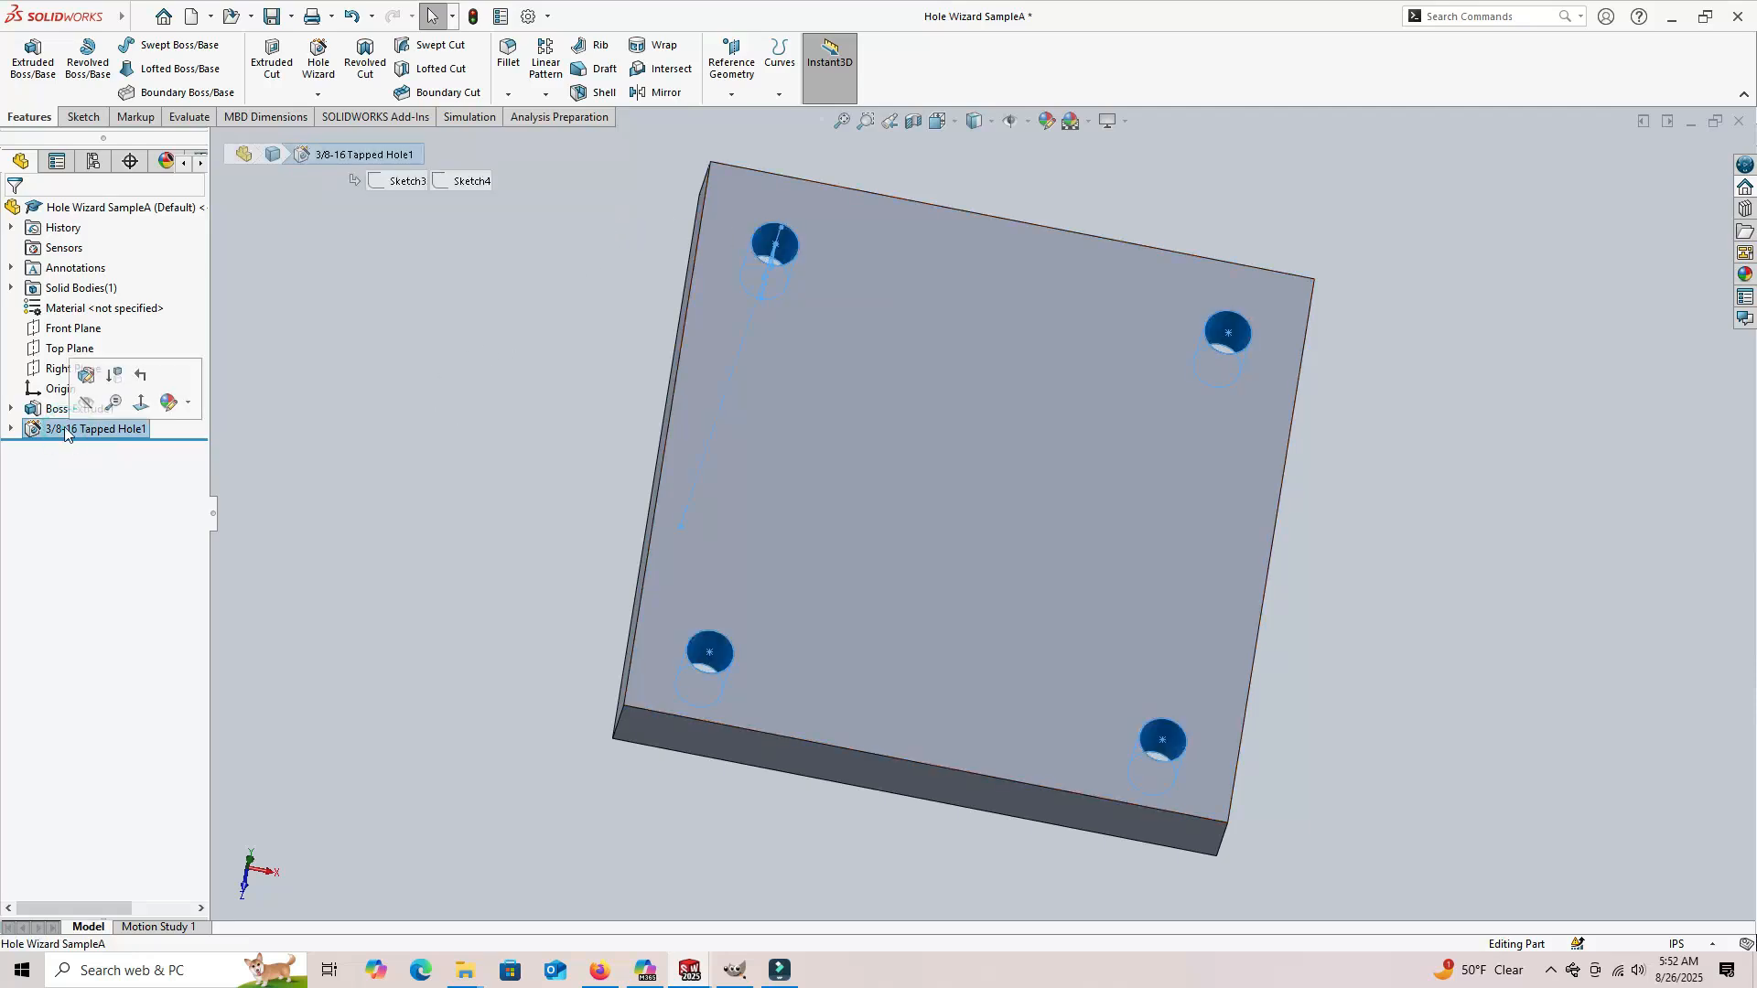
{"action": "left_click", "coordinate": [76, 400]}
{"action": "left_click", "coordinate": [73, 669]}
{"action": "left_click", "coordinate": [46, 731]}
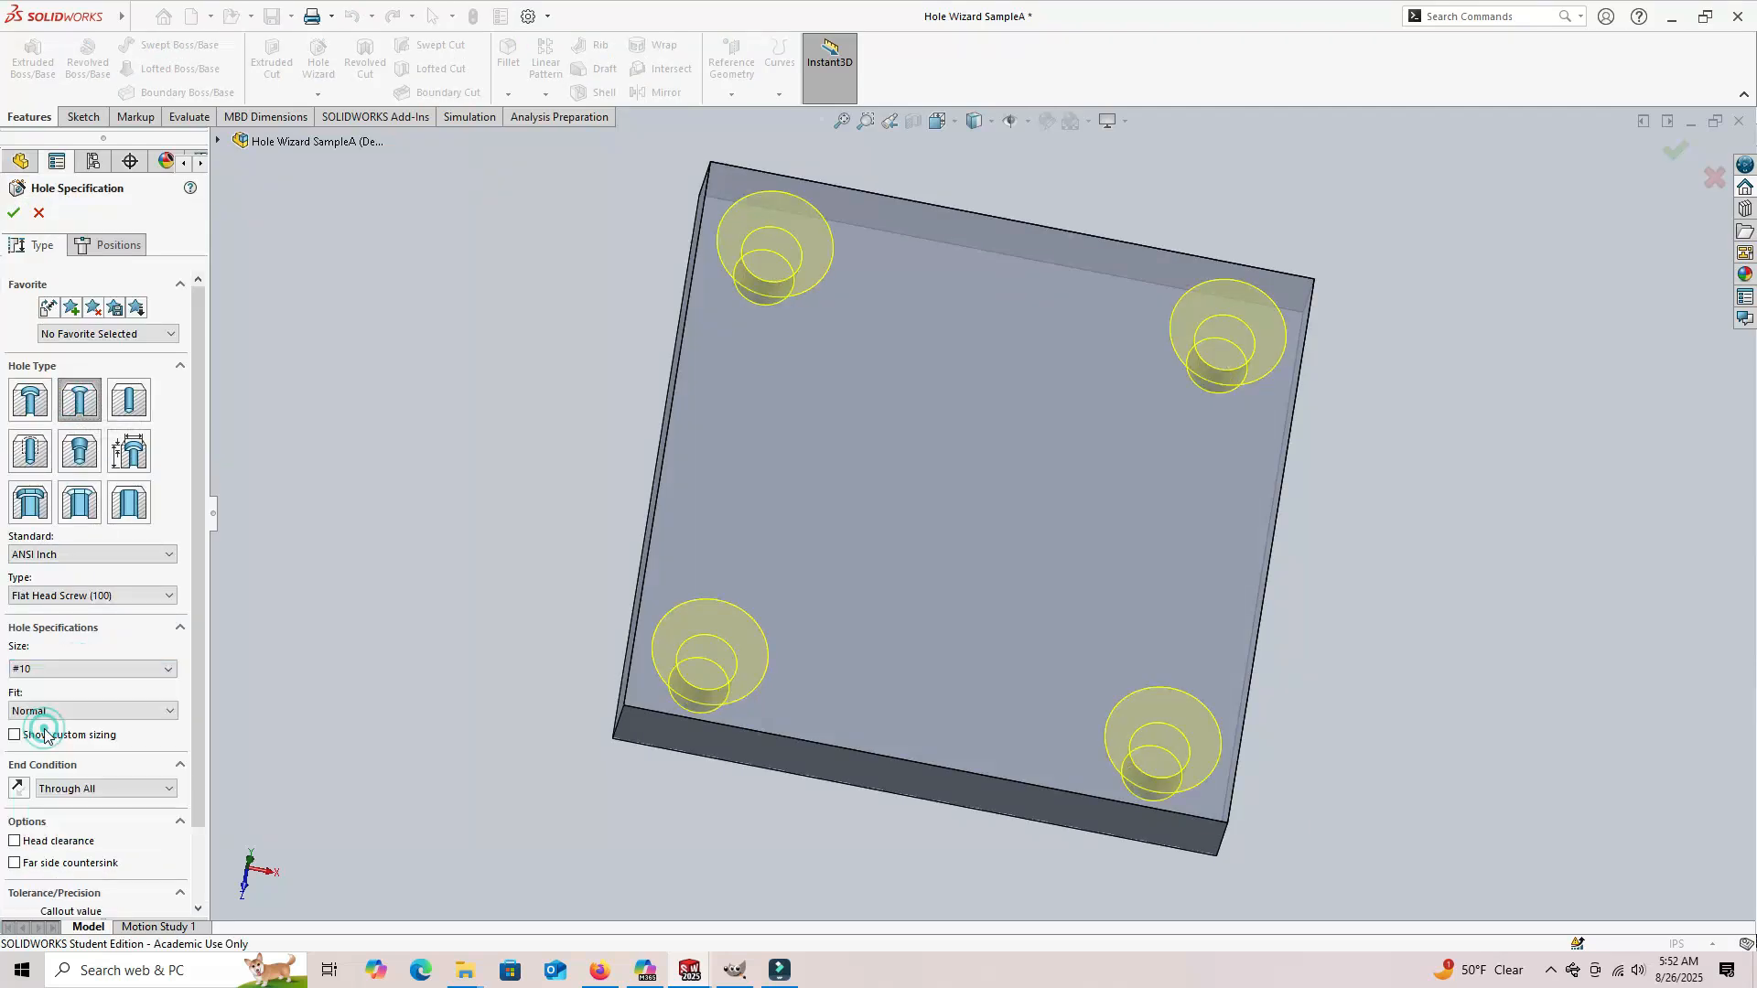
{"action": "left_click", "coordinate": [14, 212]}
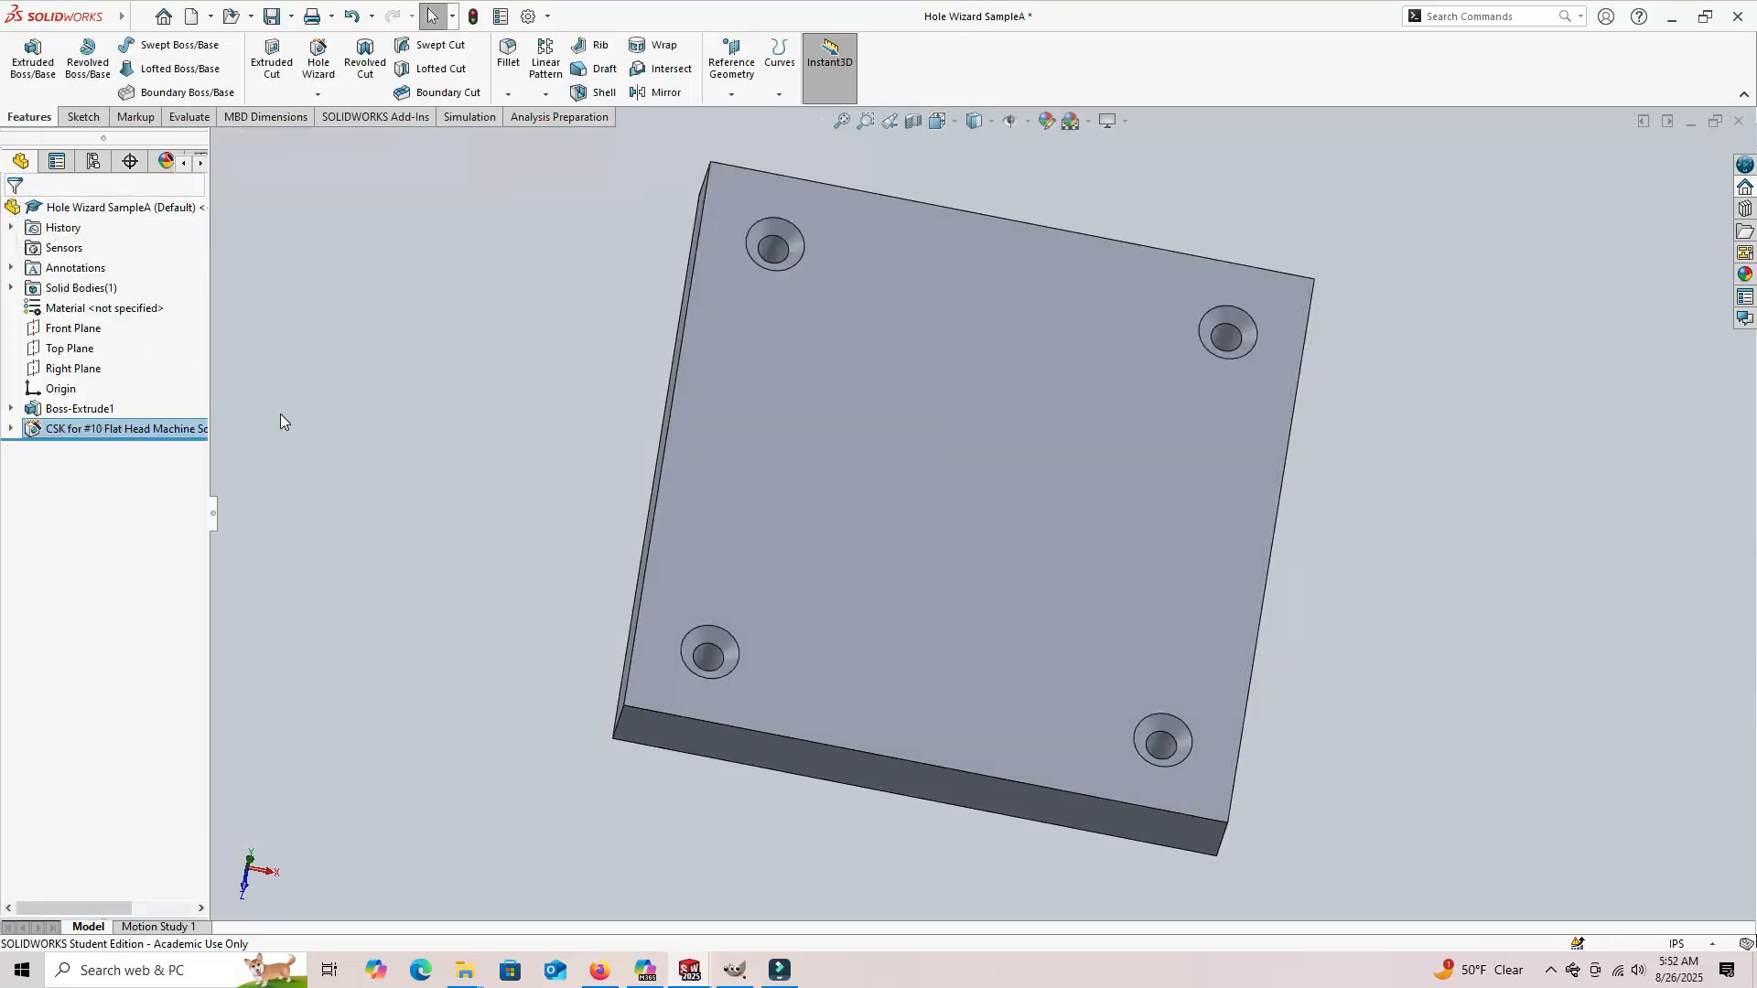
{"action": "left_click", "coordinate": [424, 324]}
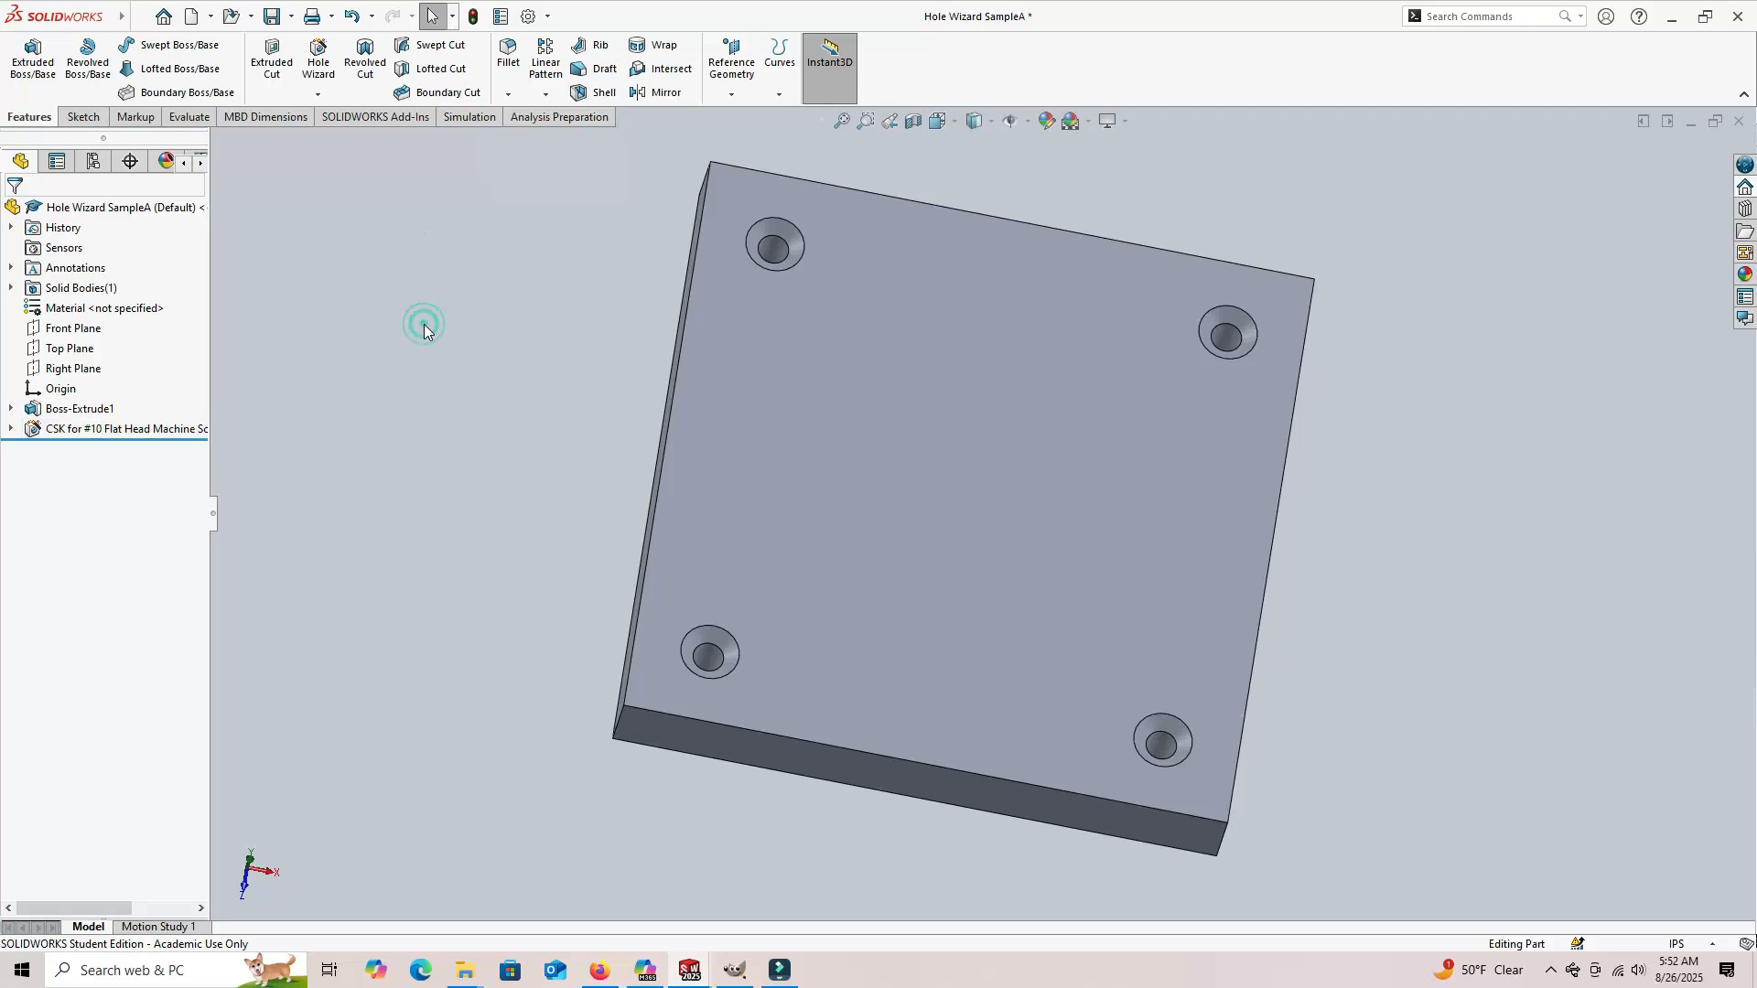
Step: Start a new Hole Wizard hole as a Tapered Tap of type Tapered Pipe Tap, size 1/2, Through All
{"action": "left_click", "coordinate": [318, 54]}
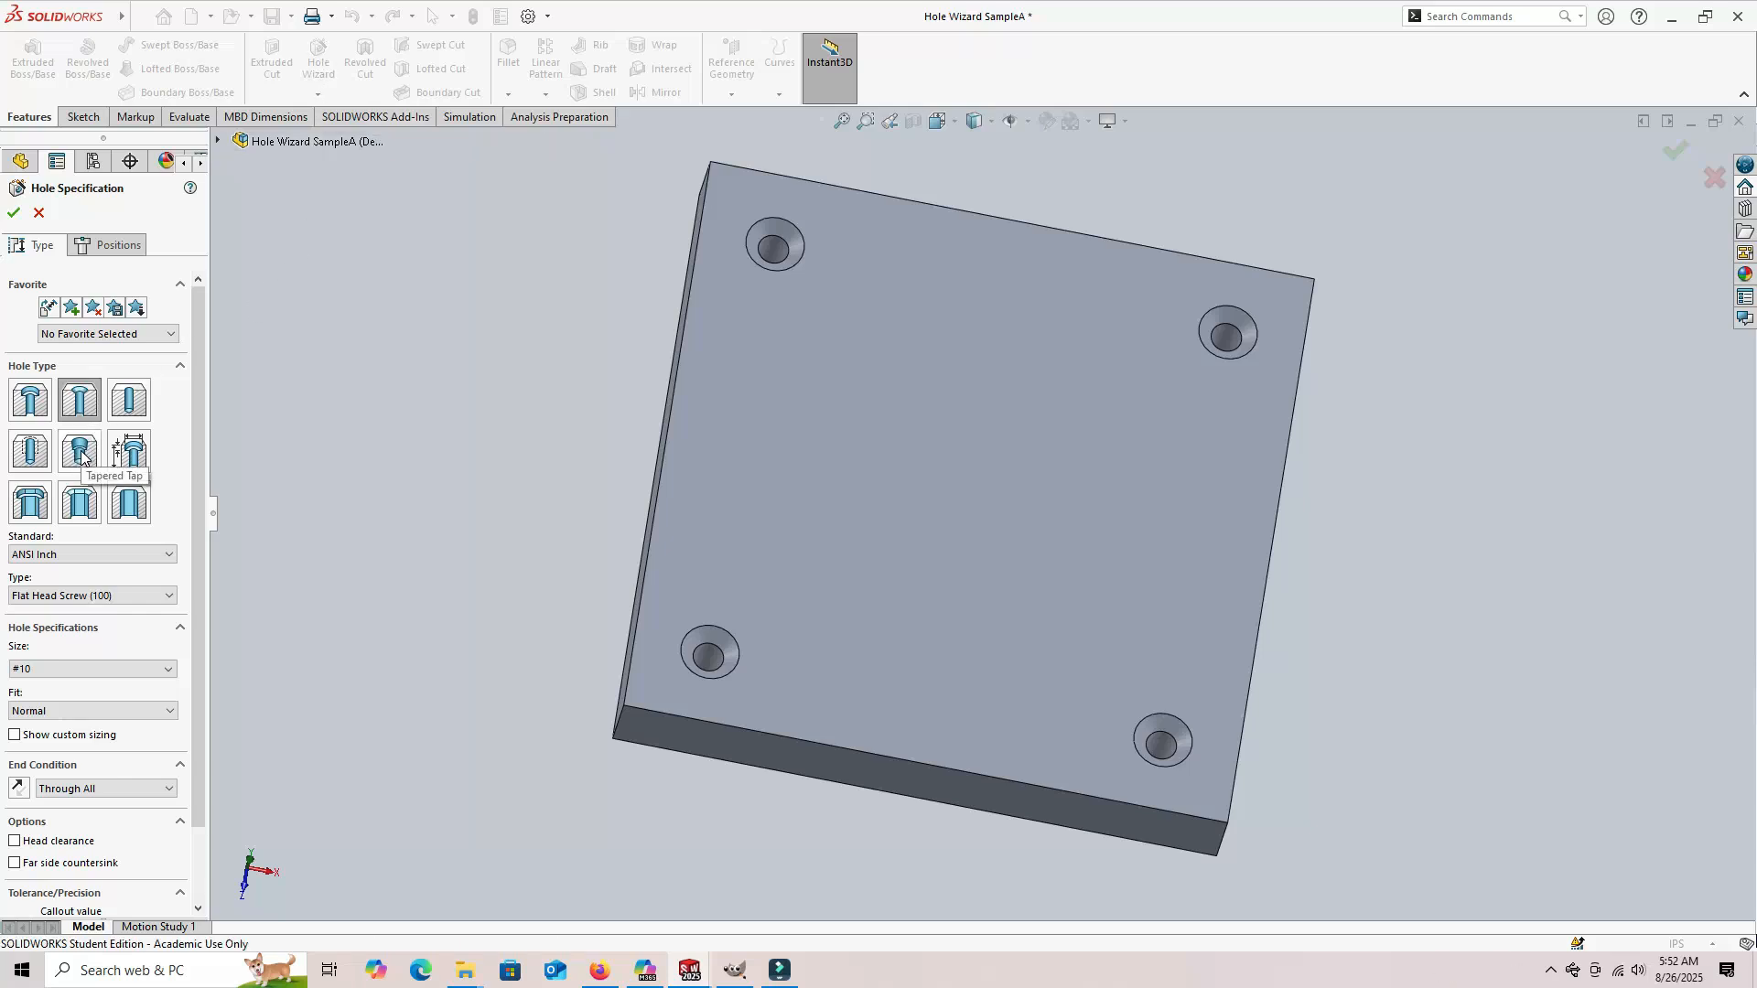
{"action": "left_click", "coordinate": [80, 454]}
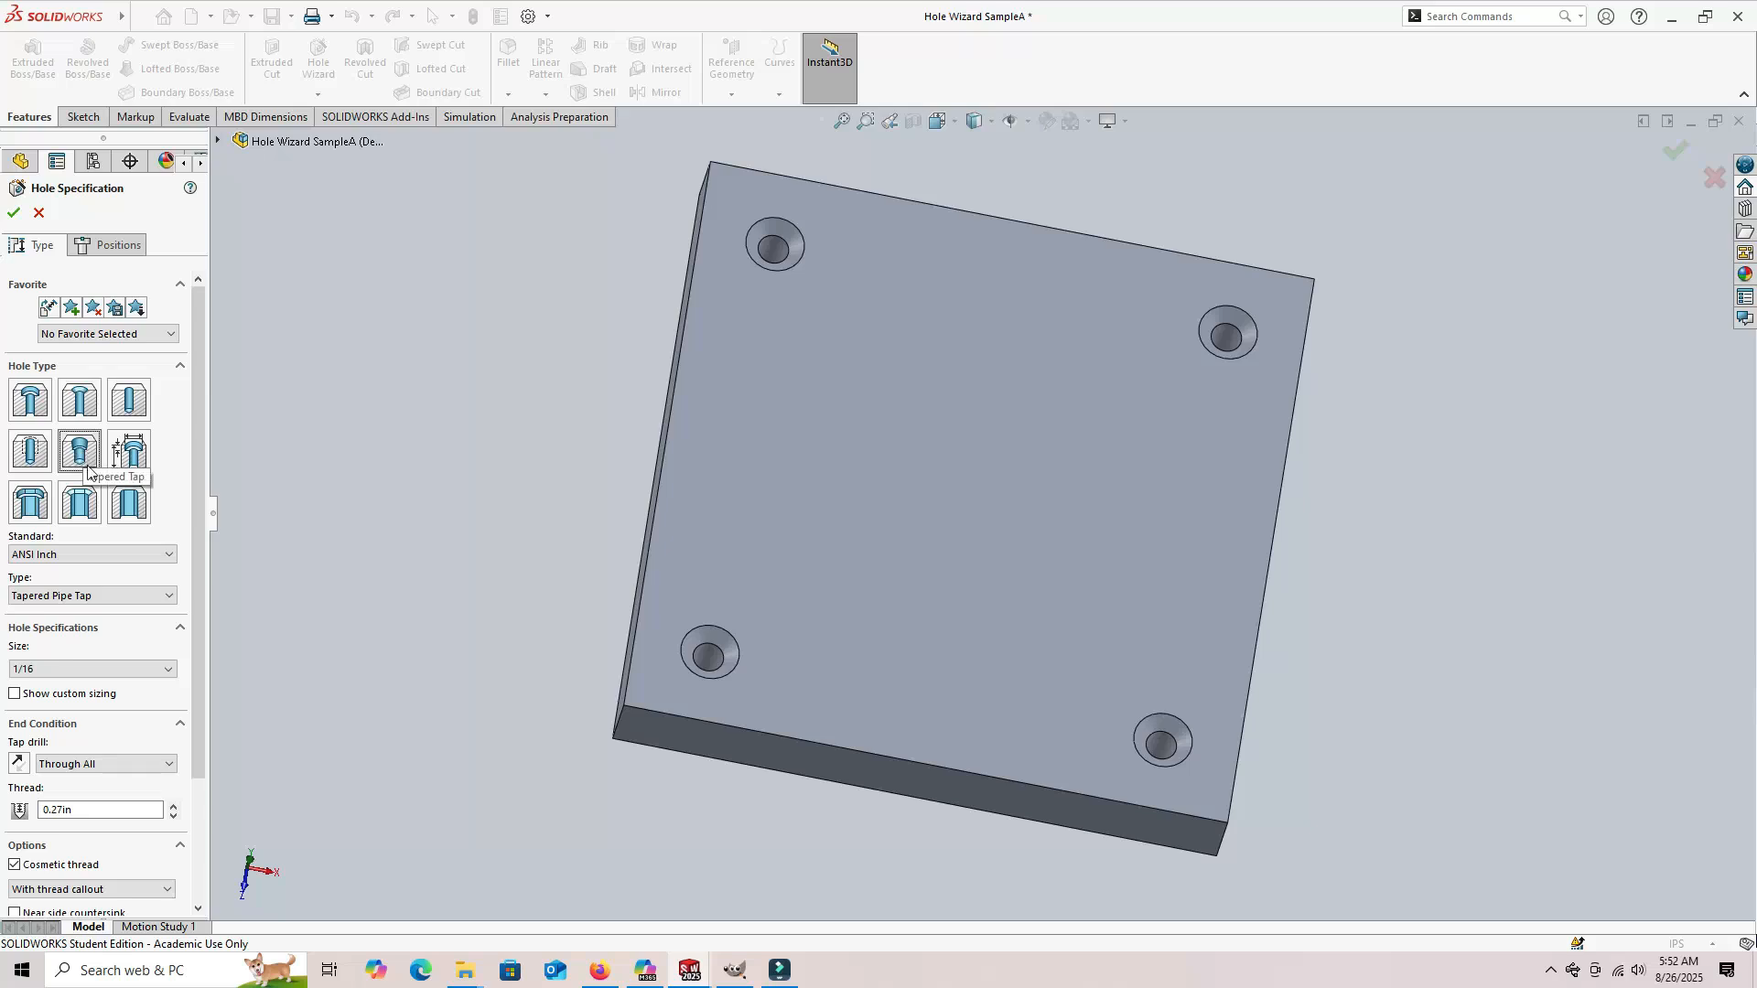
{"action": "left_click", "coordinate": [119, 597]}
{"action": "left_click", "coordinate": [114, 597]}
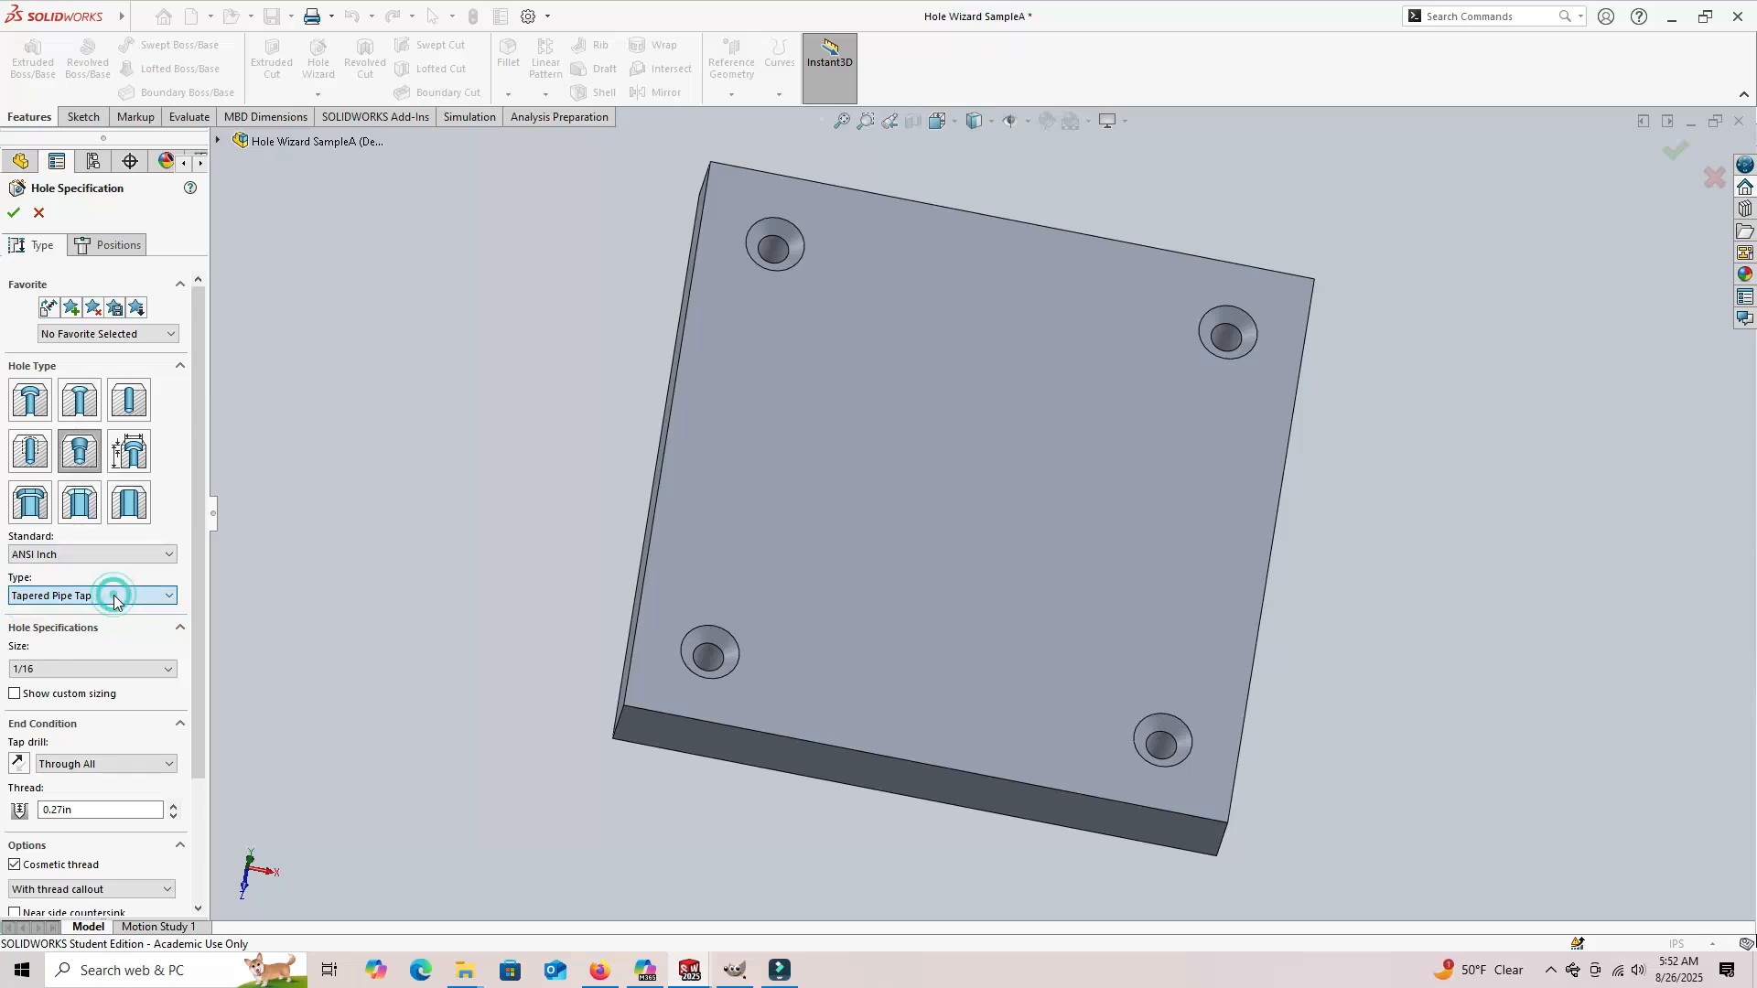
{"action": "left_click", "coordinate": [75, 666]}
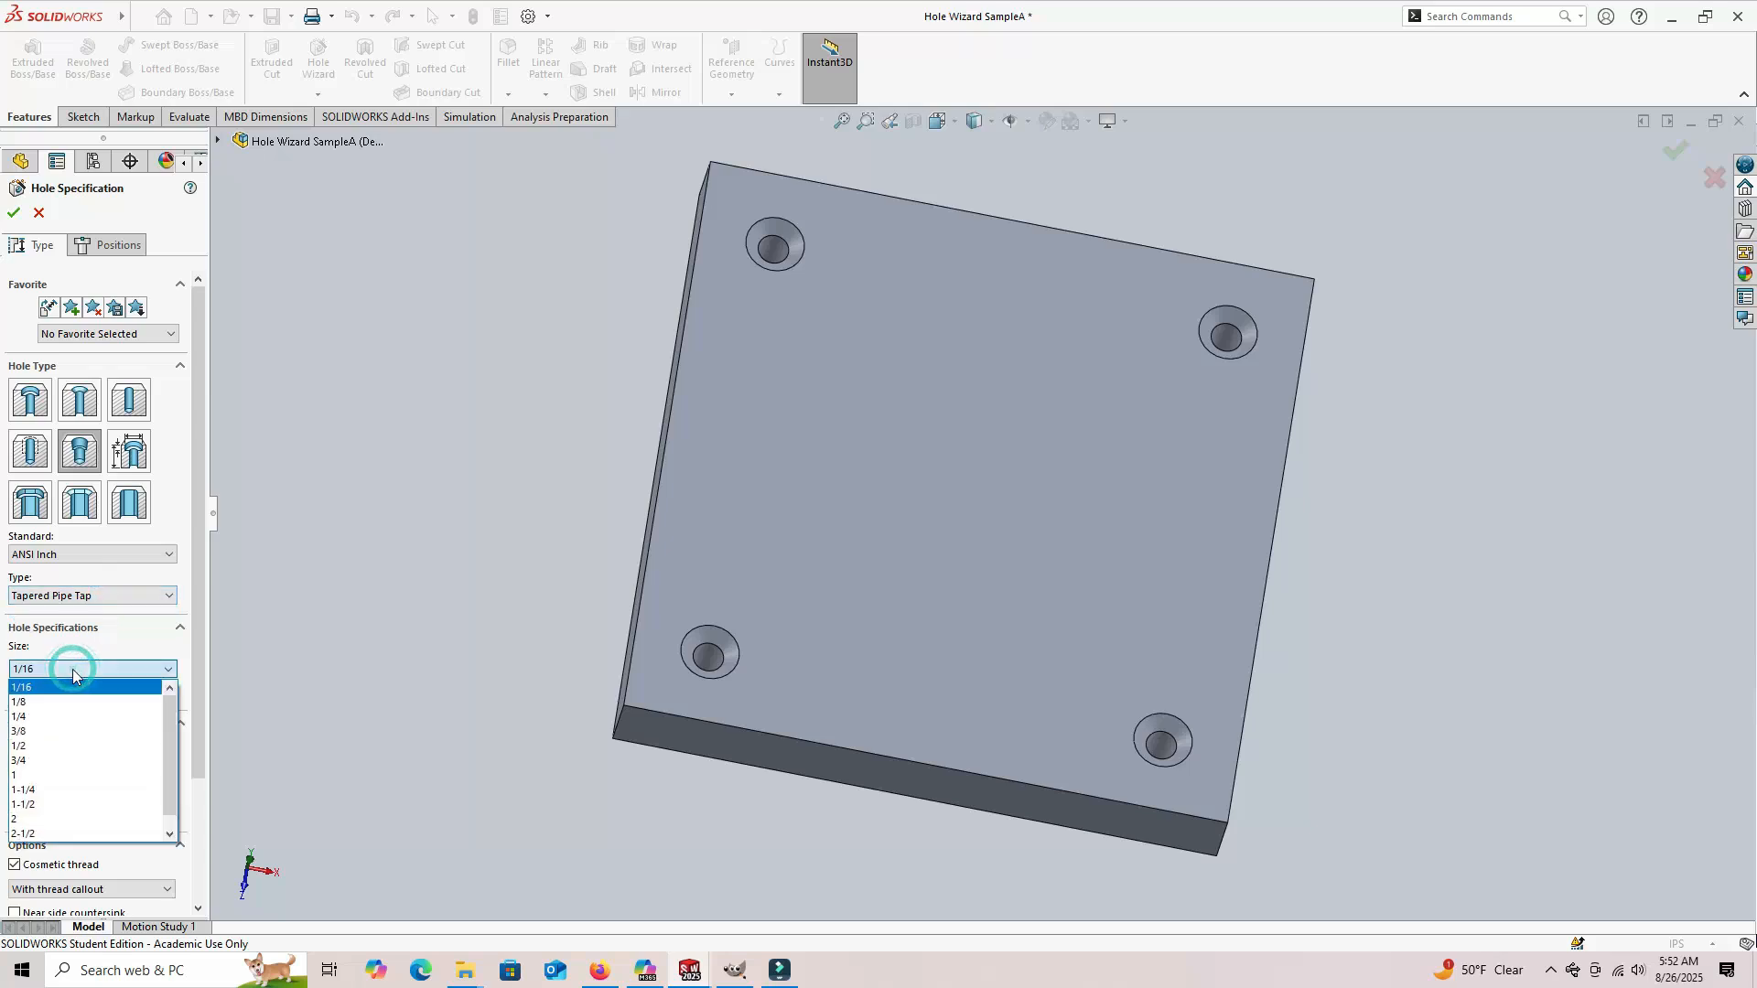
{"action": "left_click", "coordinate": [47, 748]}
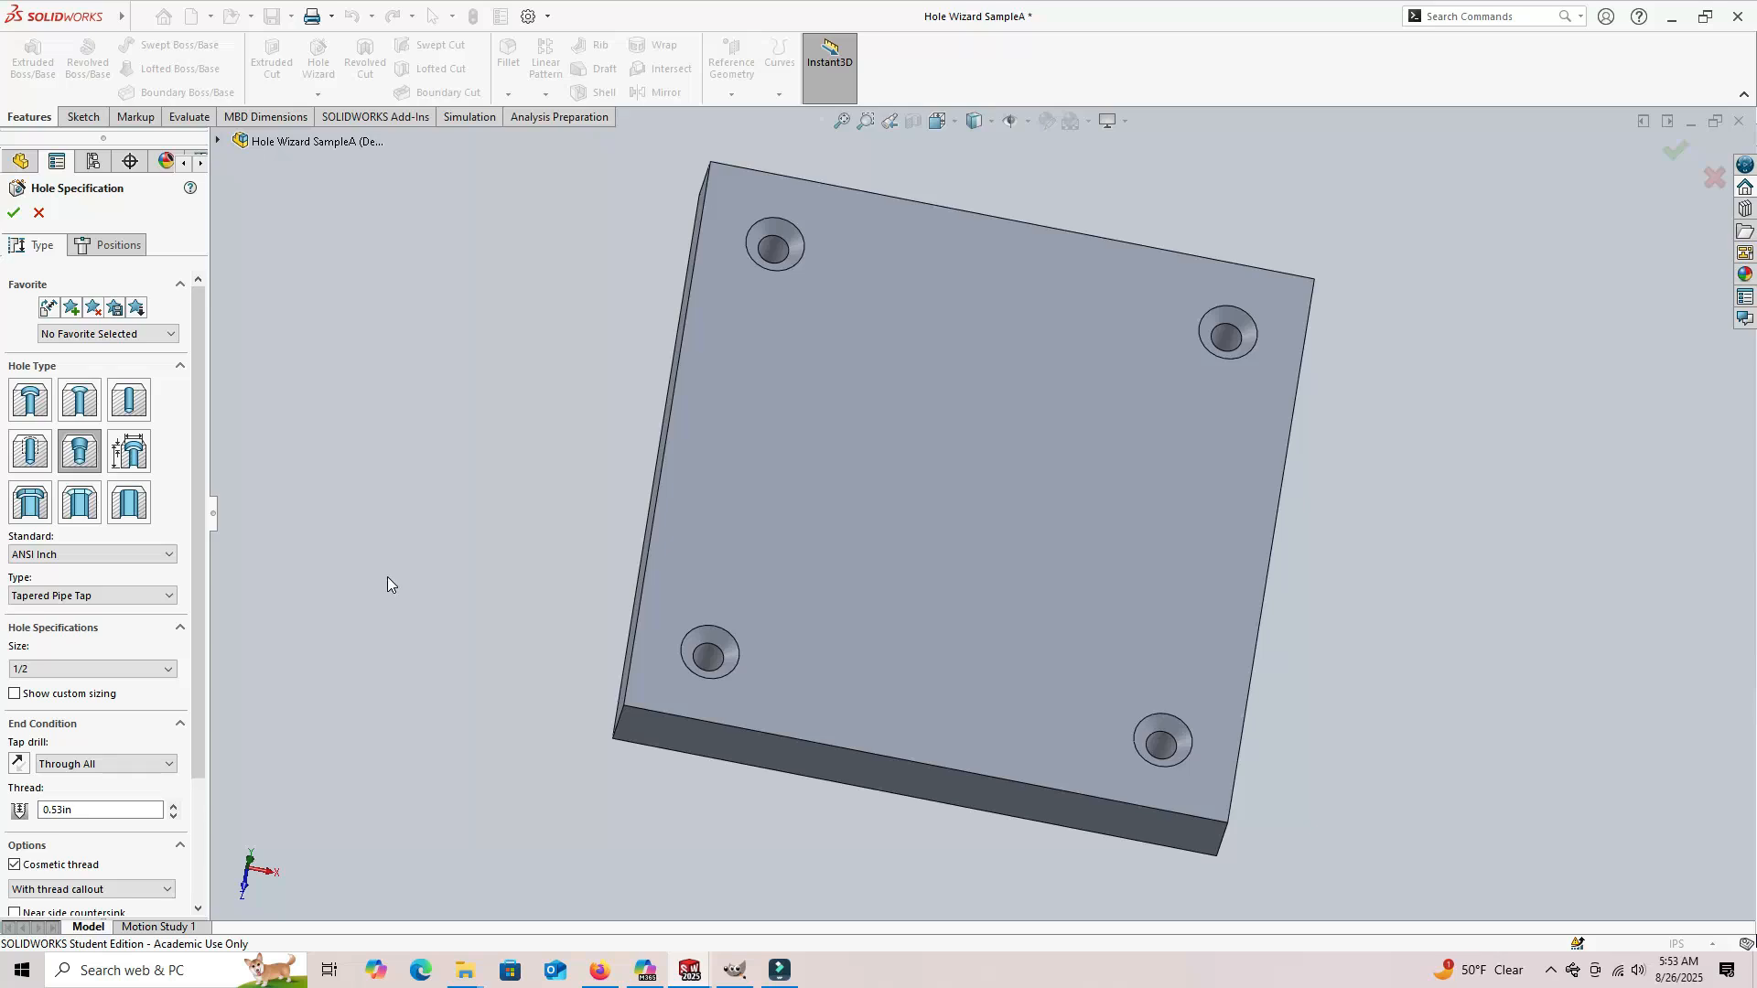
Step: Place the pipe tap hole near the centre of the plate's large face, about 1.97 in across and 2.05 in up
{"action": "left_click", "coordinate": [108, 244]}
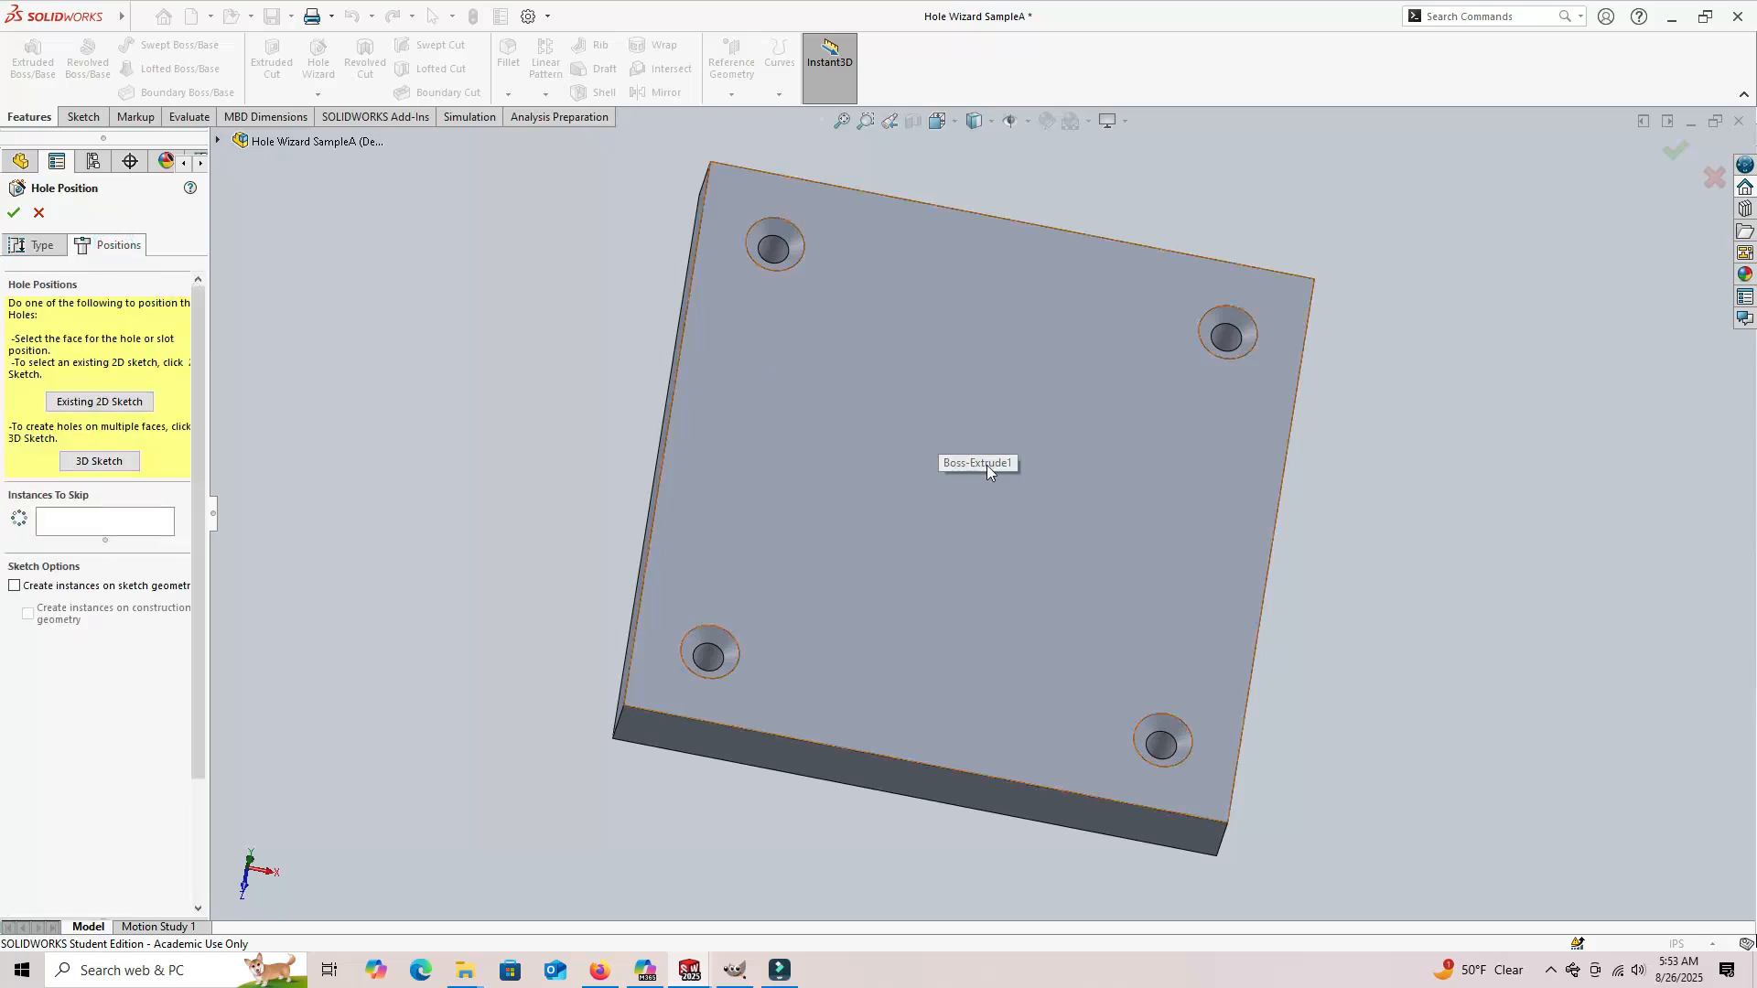
{"action": "left_click", "coordinate": [962, 470]}
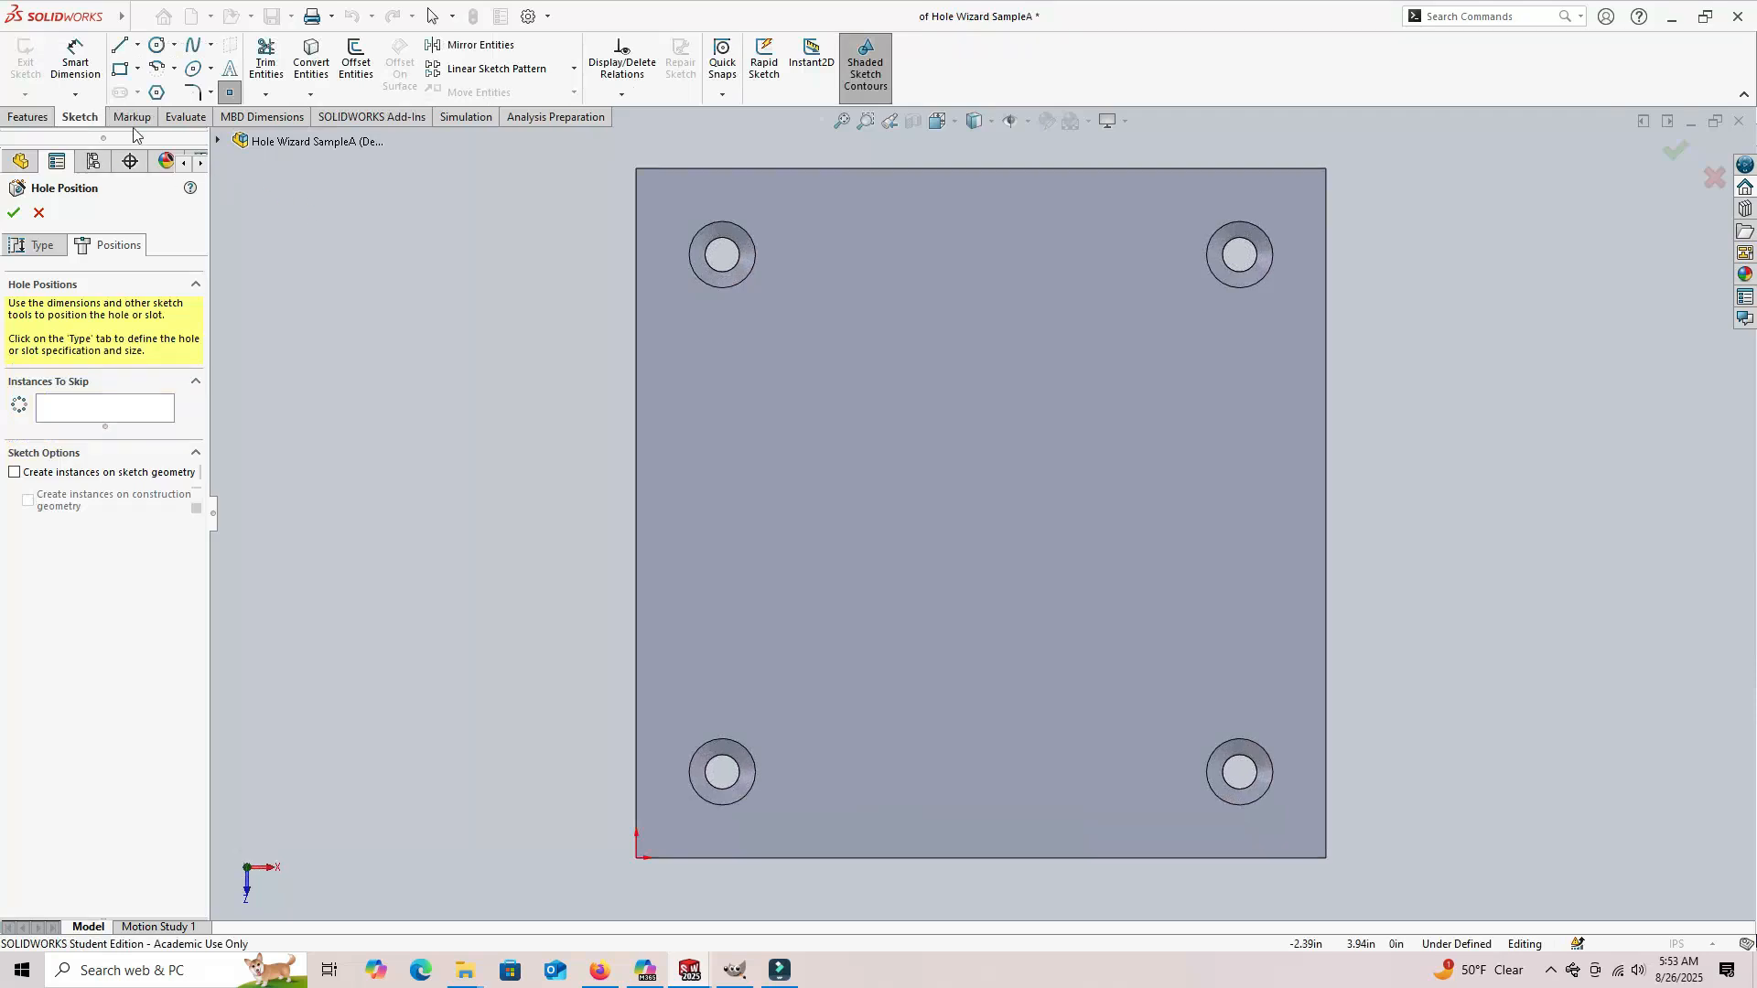
{"action": "left_click", "coordinate": [975, 504]}
{"action": "mouse_move", "coordinate": [1082, 674]}
{"action": "middle_mouse_down"}
{"action": "mouse_move", "coordinate": [1149, 580]}
{"action": "mouse_move", "coordinate": [1010, 380]}
{"action": "mouse_move", "coordinate": [1111, 549]}
{"action": "middle_mouse_up"}
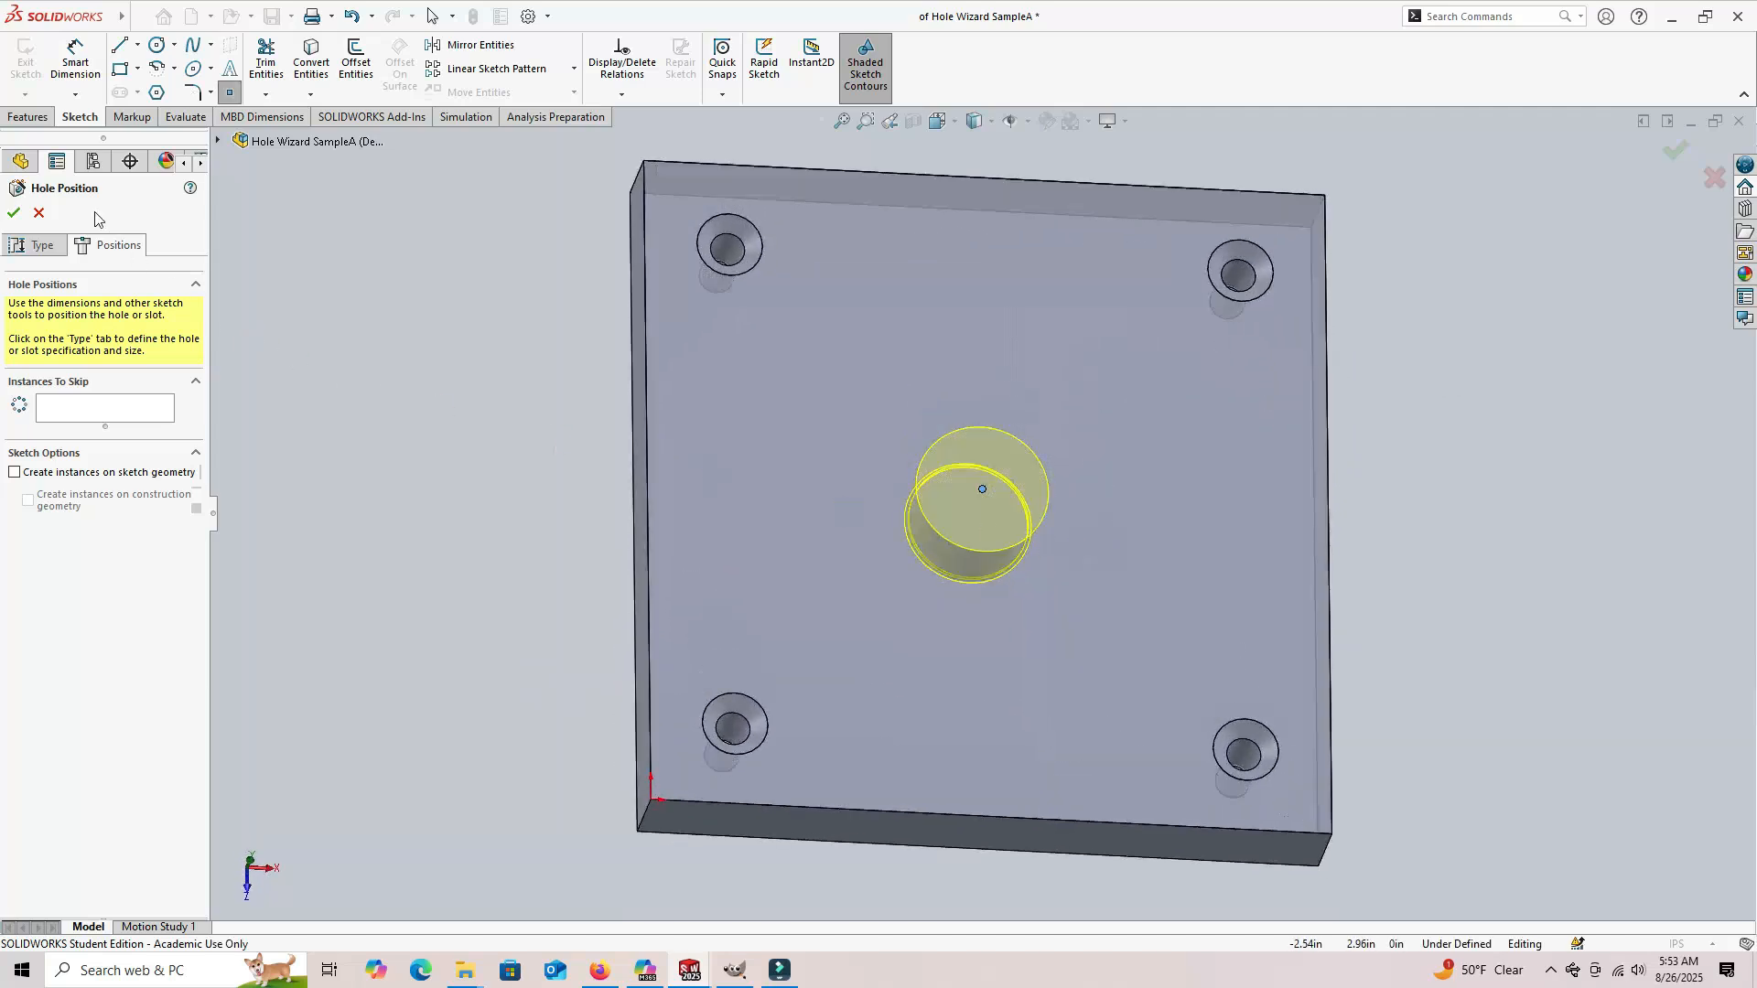
Step: Dimension the centre hole's point 2 in from the plate's left edge
{"action": "left_click", "coordinate": [77, 55]}
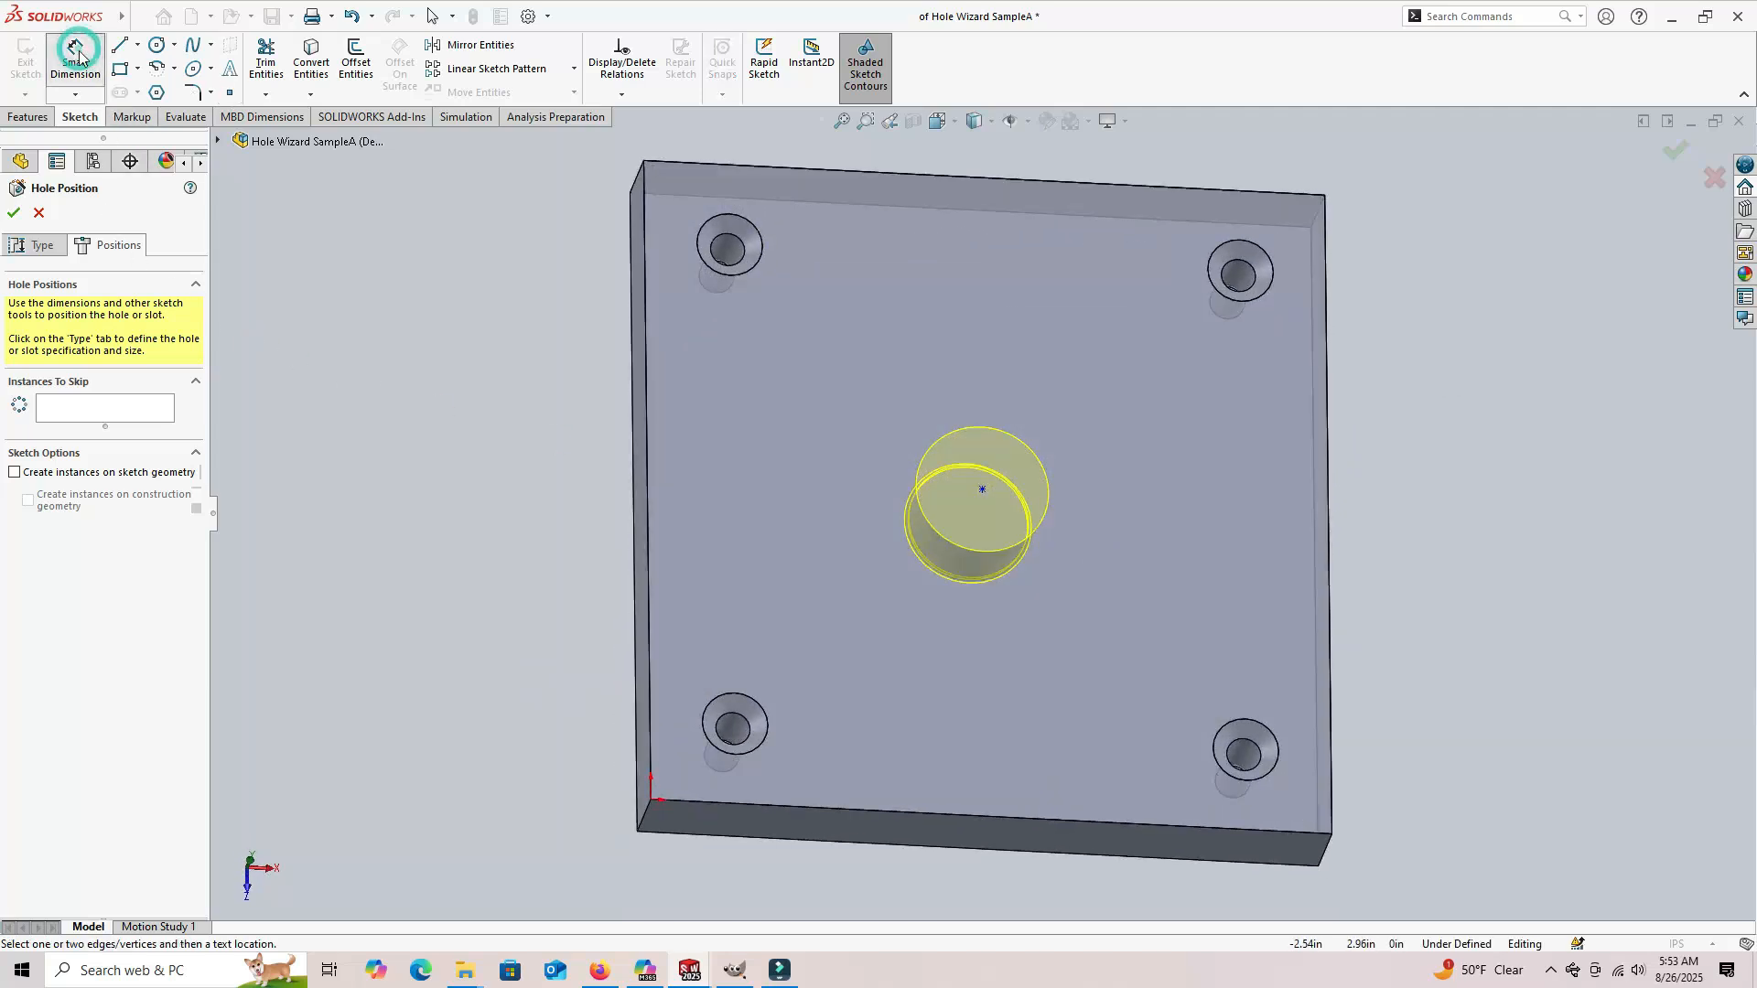
{"action": "left_click", "coordinate": [648, 447]}
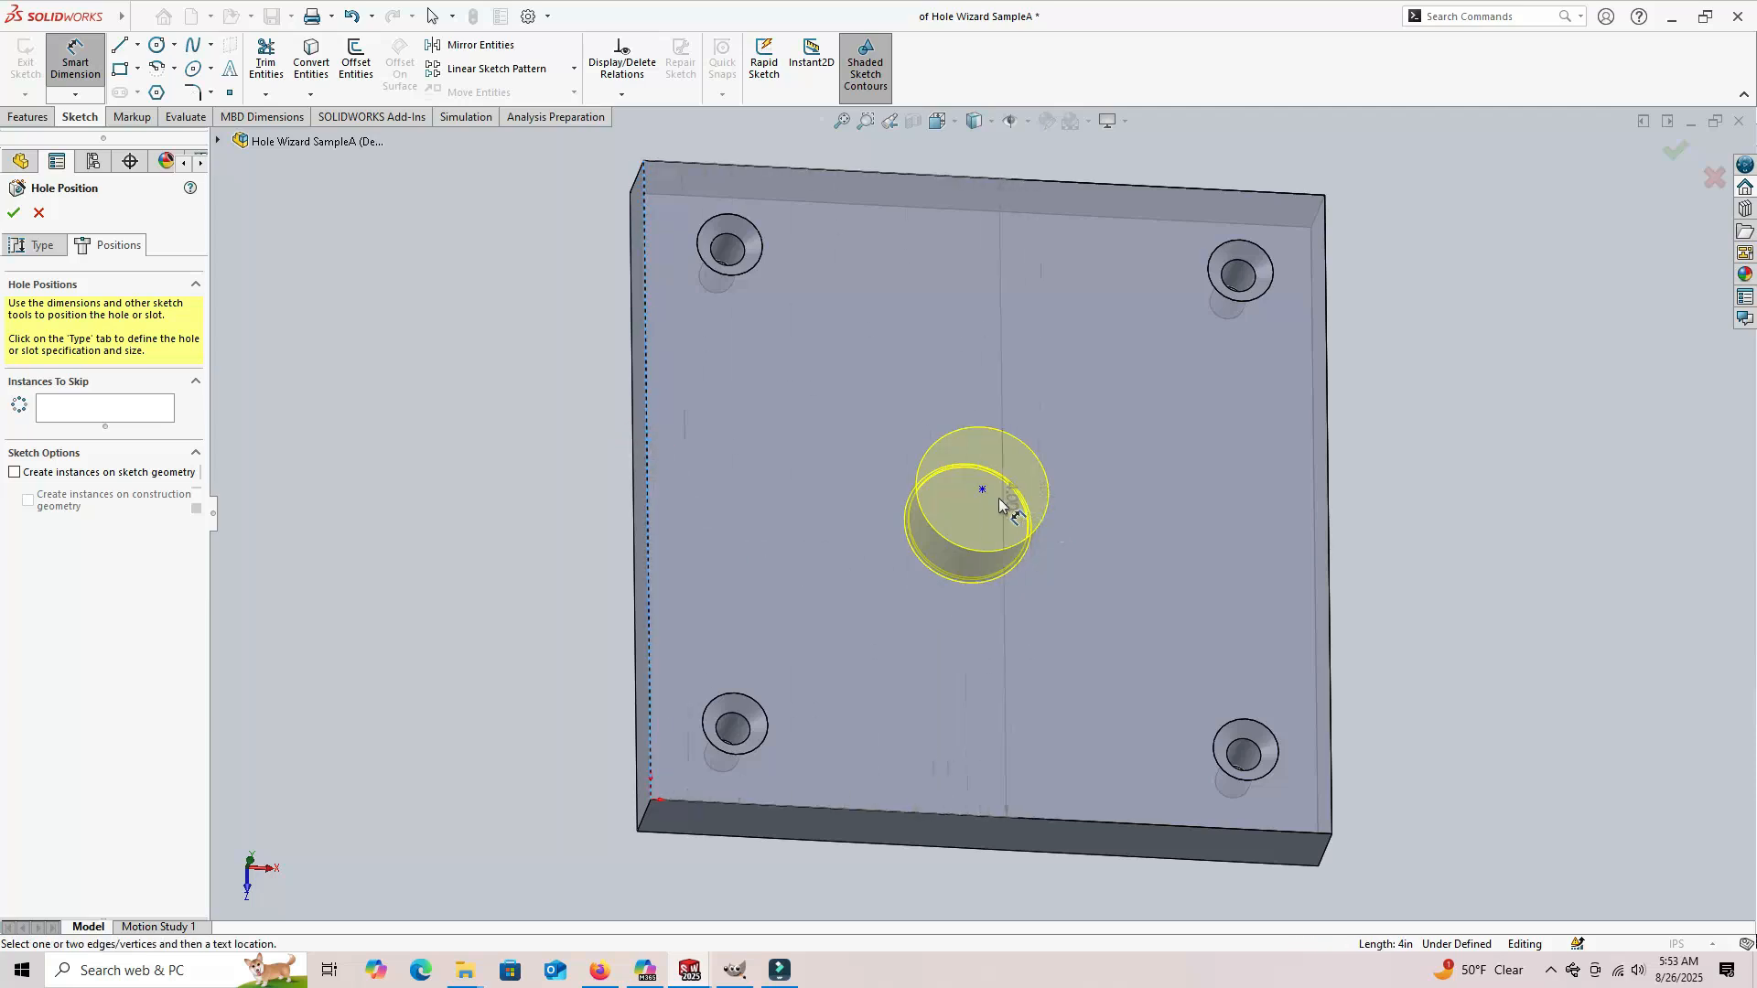
{"action": "left_click", "coordinate": [983, 490]}
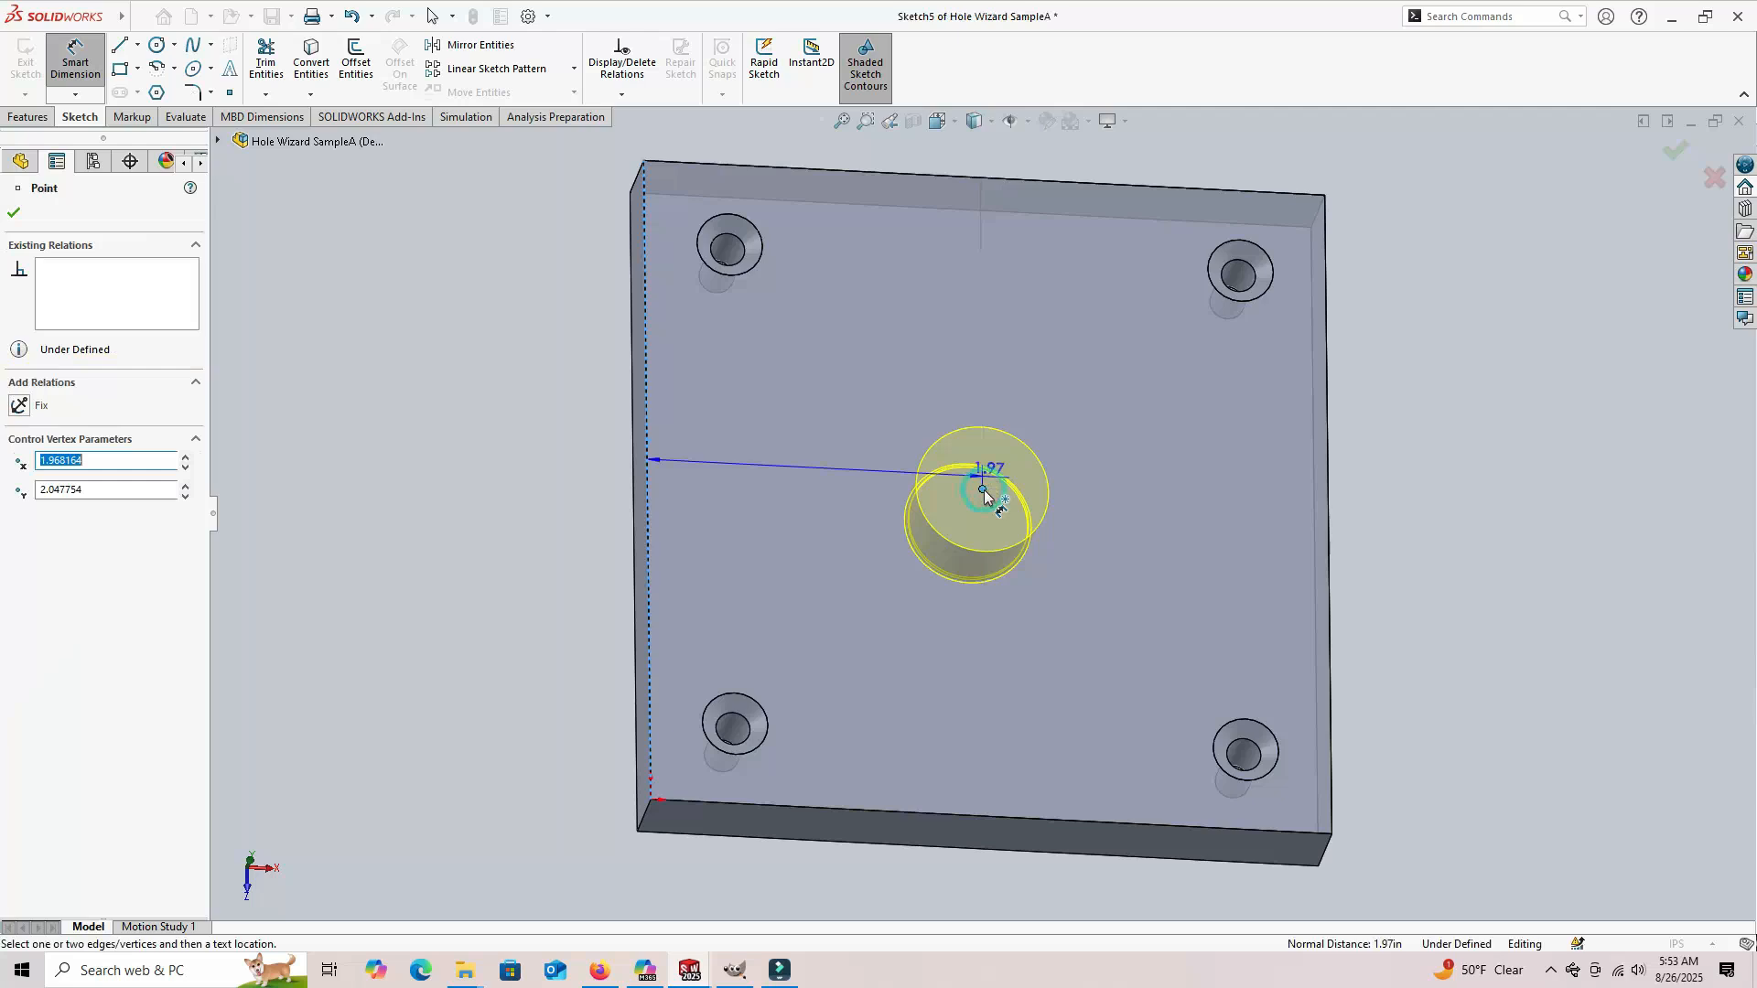
{"action": "left_click", "coordinate": [833, 508]}
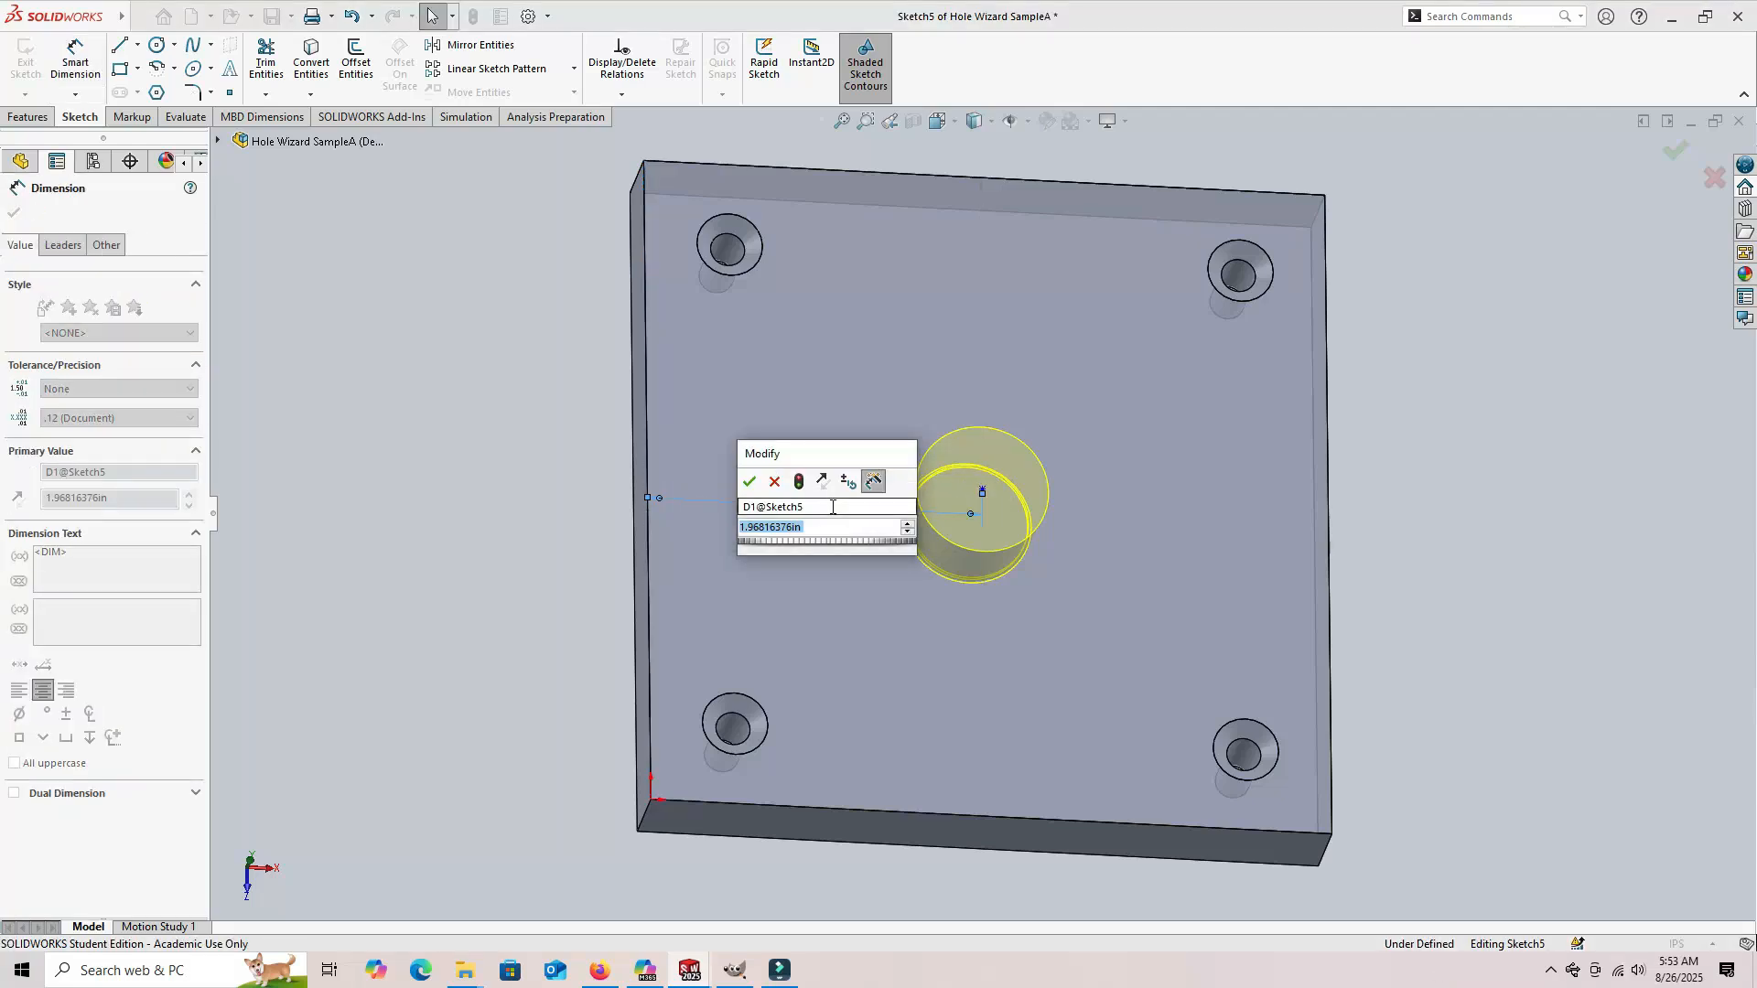
{"action": "type", "text": "2"}
{"action": "key", "text": "Return"}
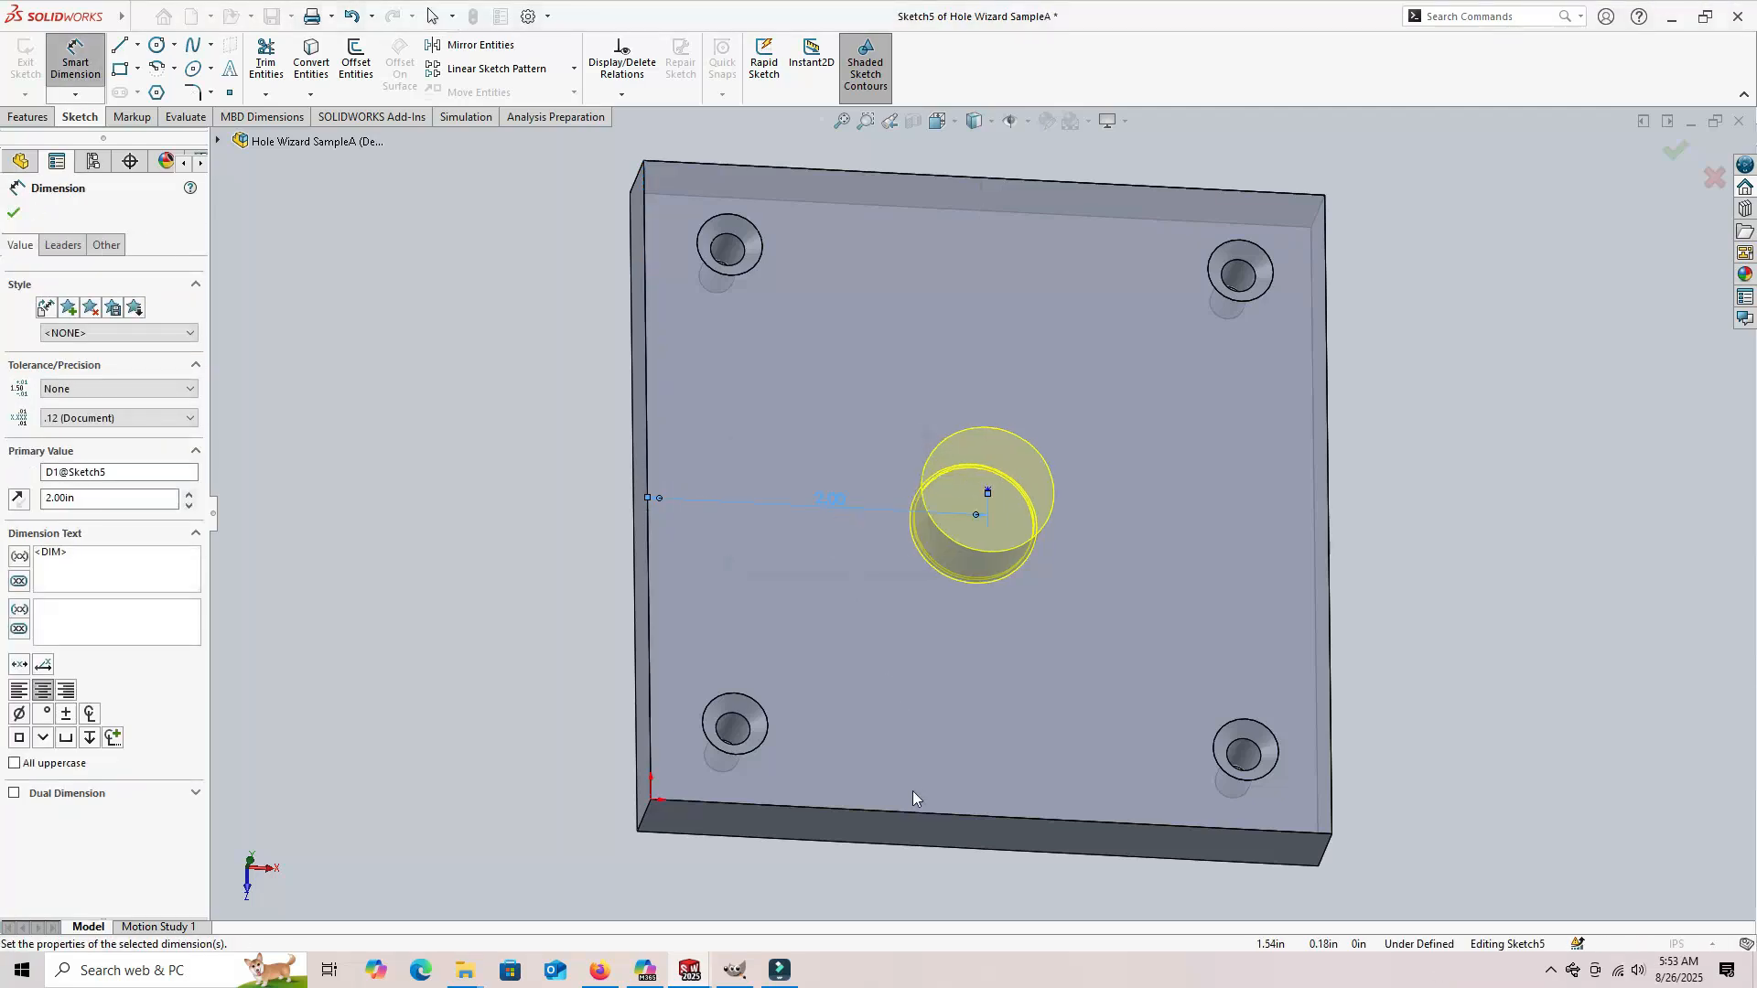
Step: Dimension the centre hole's point 2 in from the plate's lower edge and finish the tapped hole feature
{"action": "left_click", "coordinate": [919, 817]}
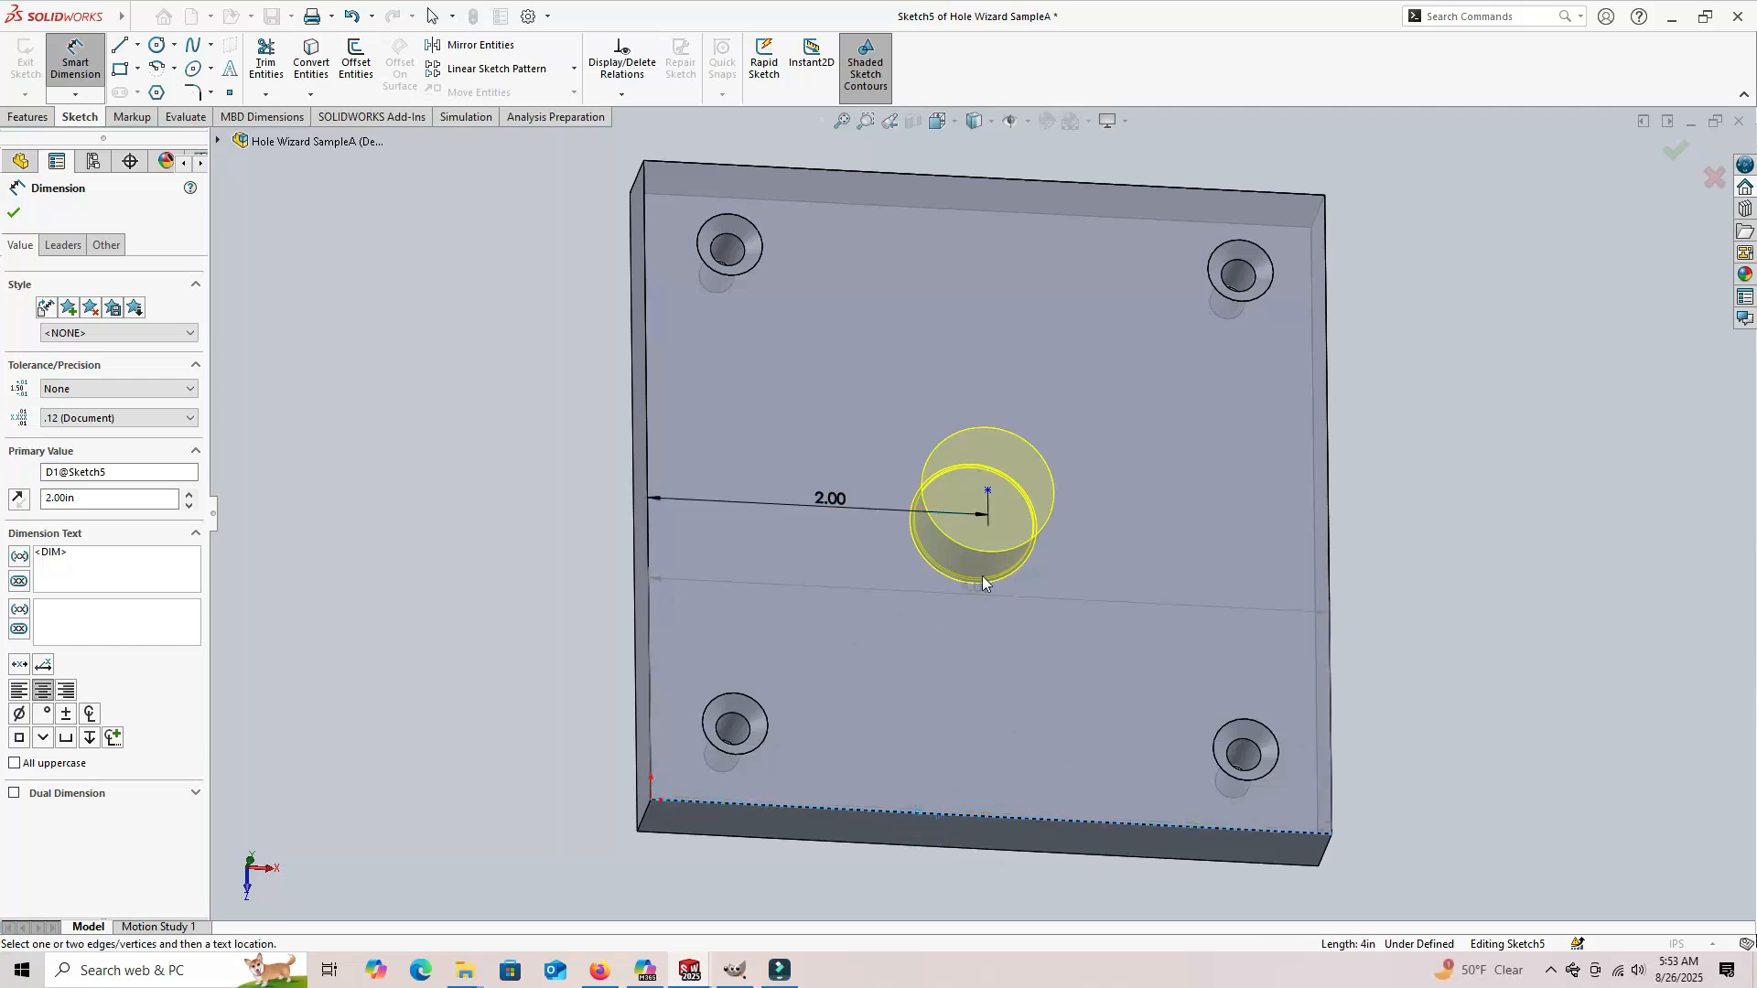
{"action": "left_click", "coordinate": [986, 490]}
{"action": "left_click", "coordinate": [1094, 631]}
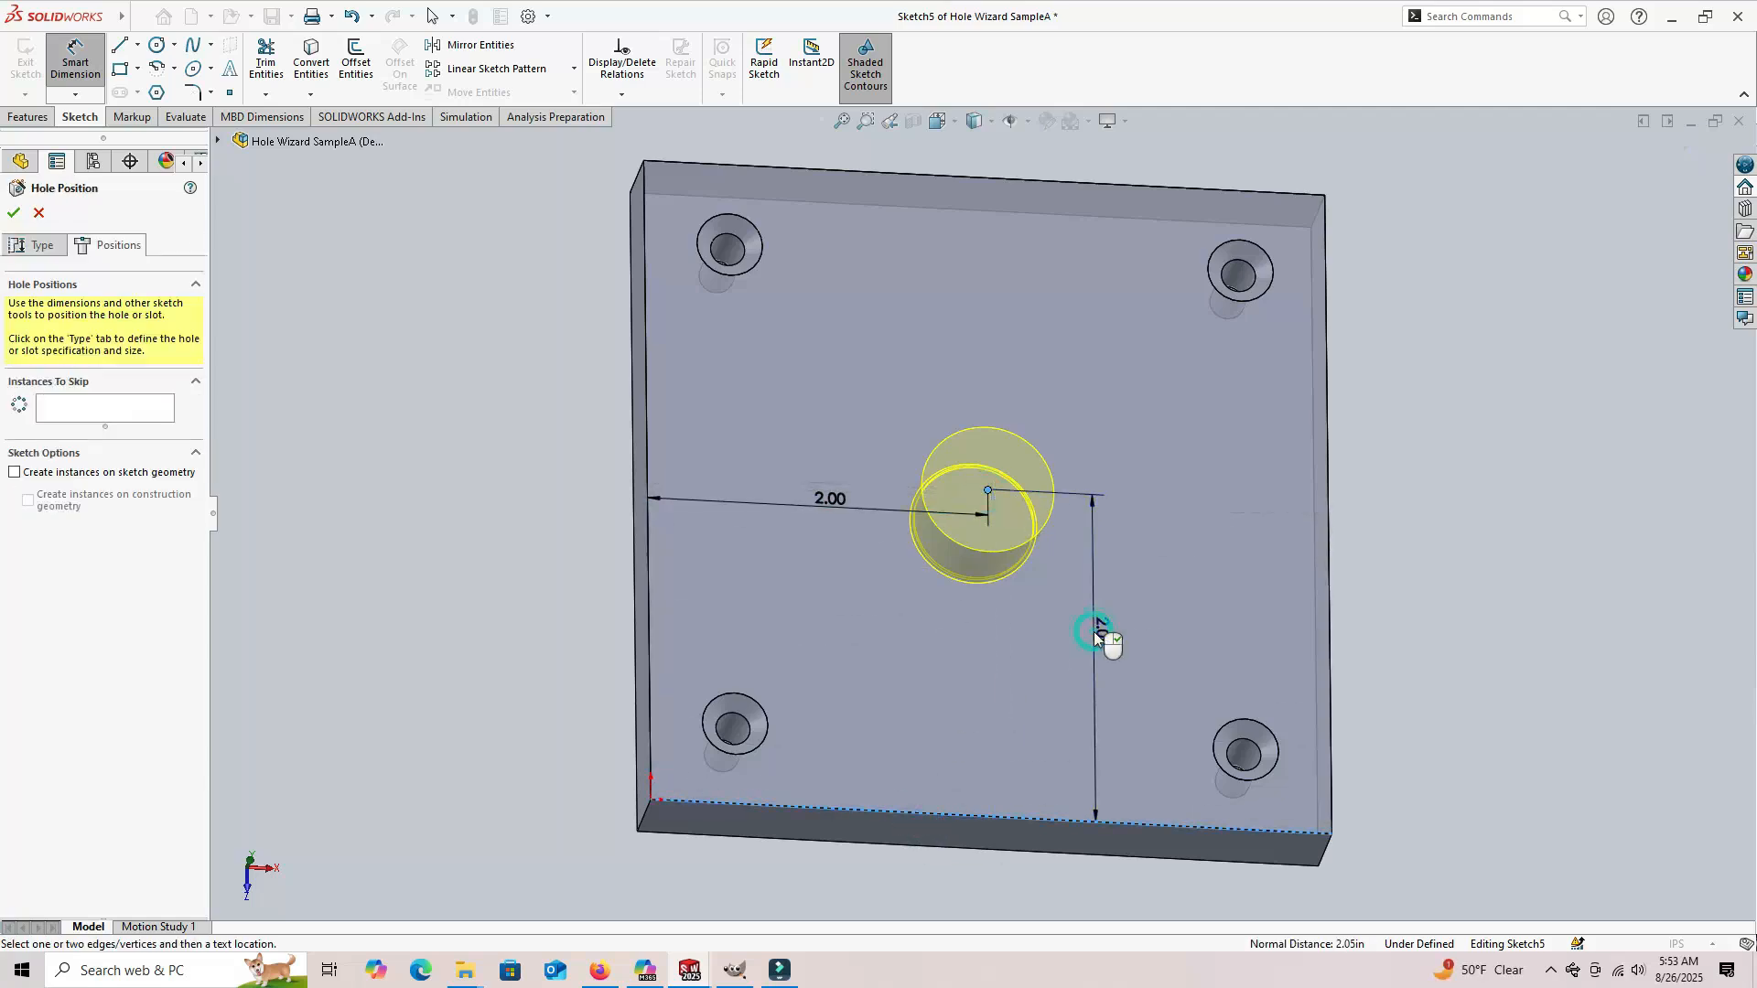
{"action": "type", "text": "2"}
{"action": "key", "text": "Return"}
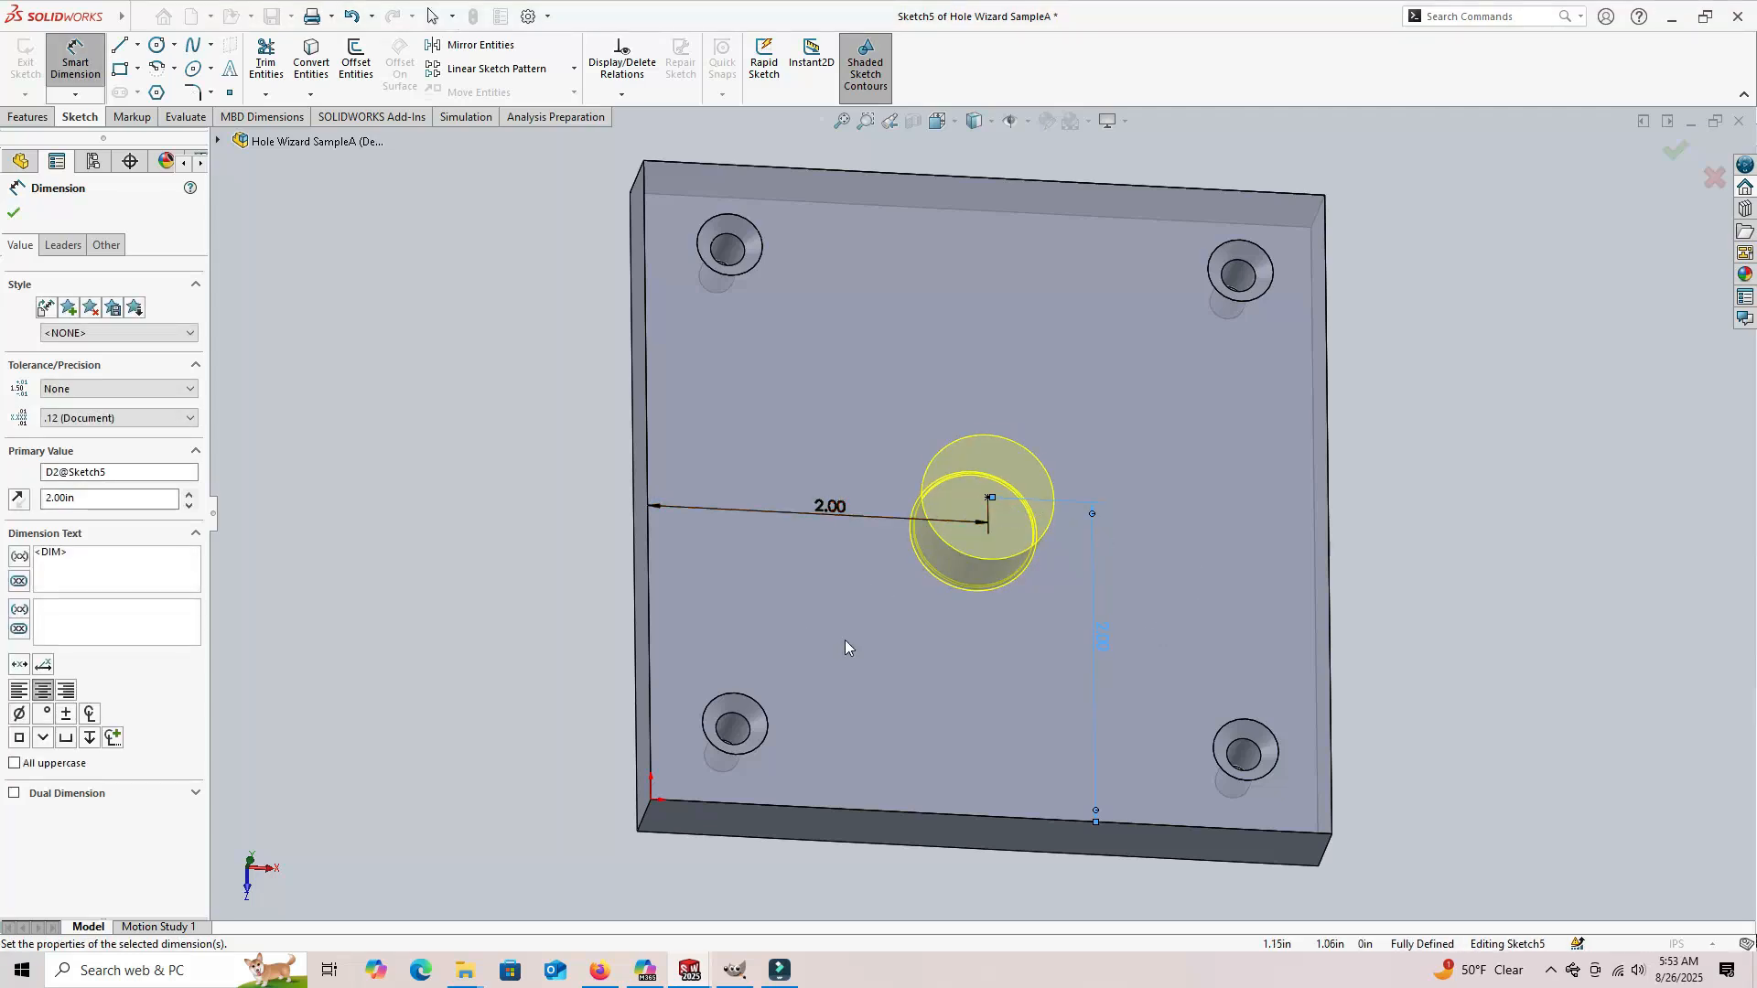
{"action": "left_click", "coordinate": [11, 215]}
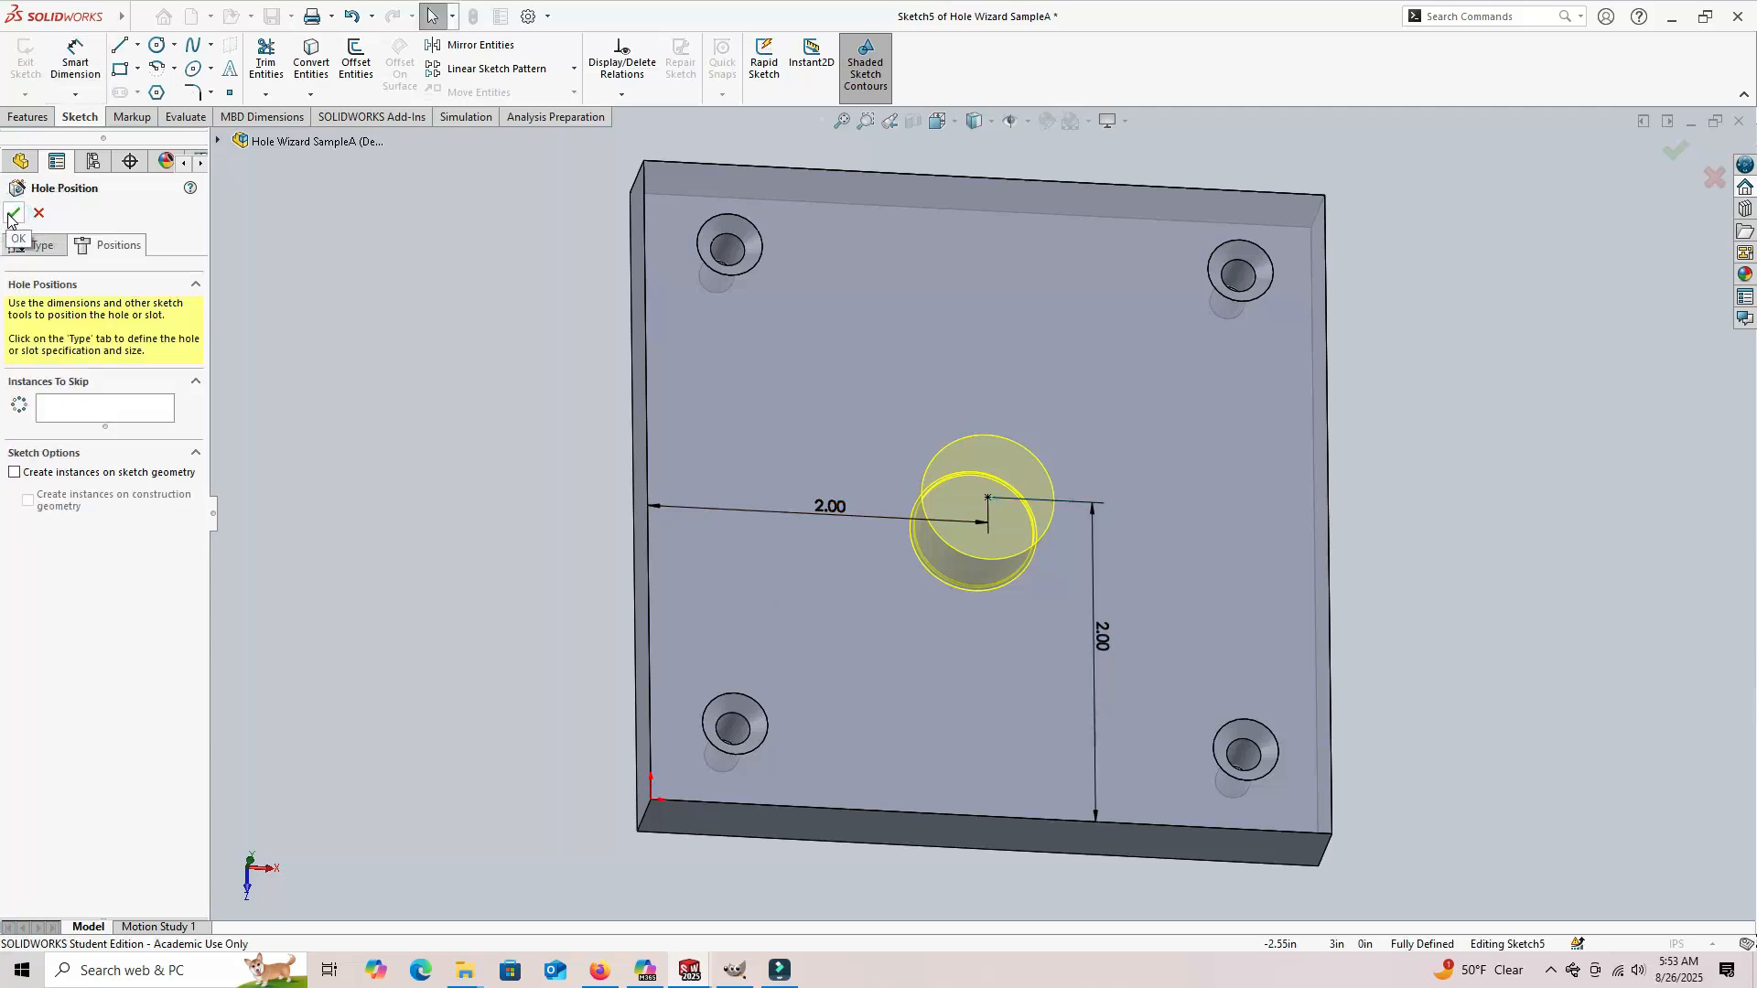
{"action": "left_click", "coordinate": [11, 215]}
{"action": "middle_click_drag", "start_coordinate": [460, 516], "coordinate": [431, 604]}
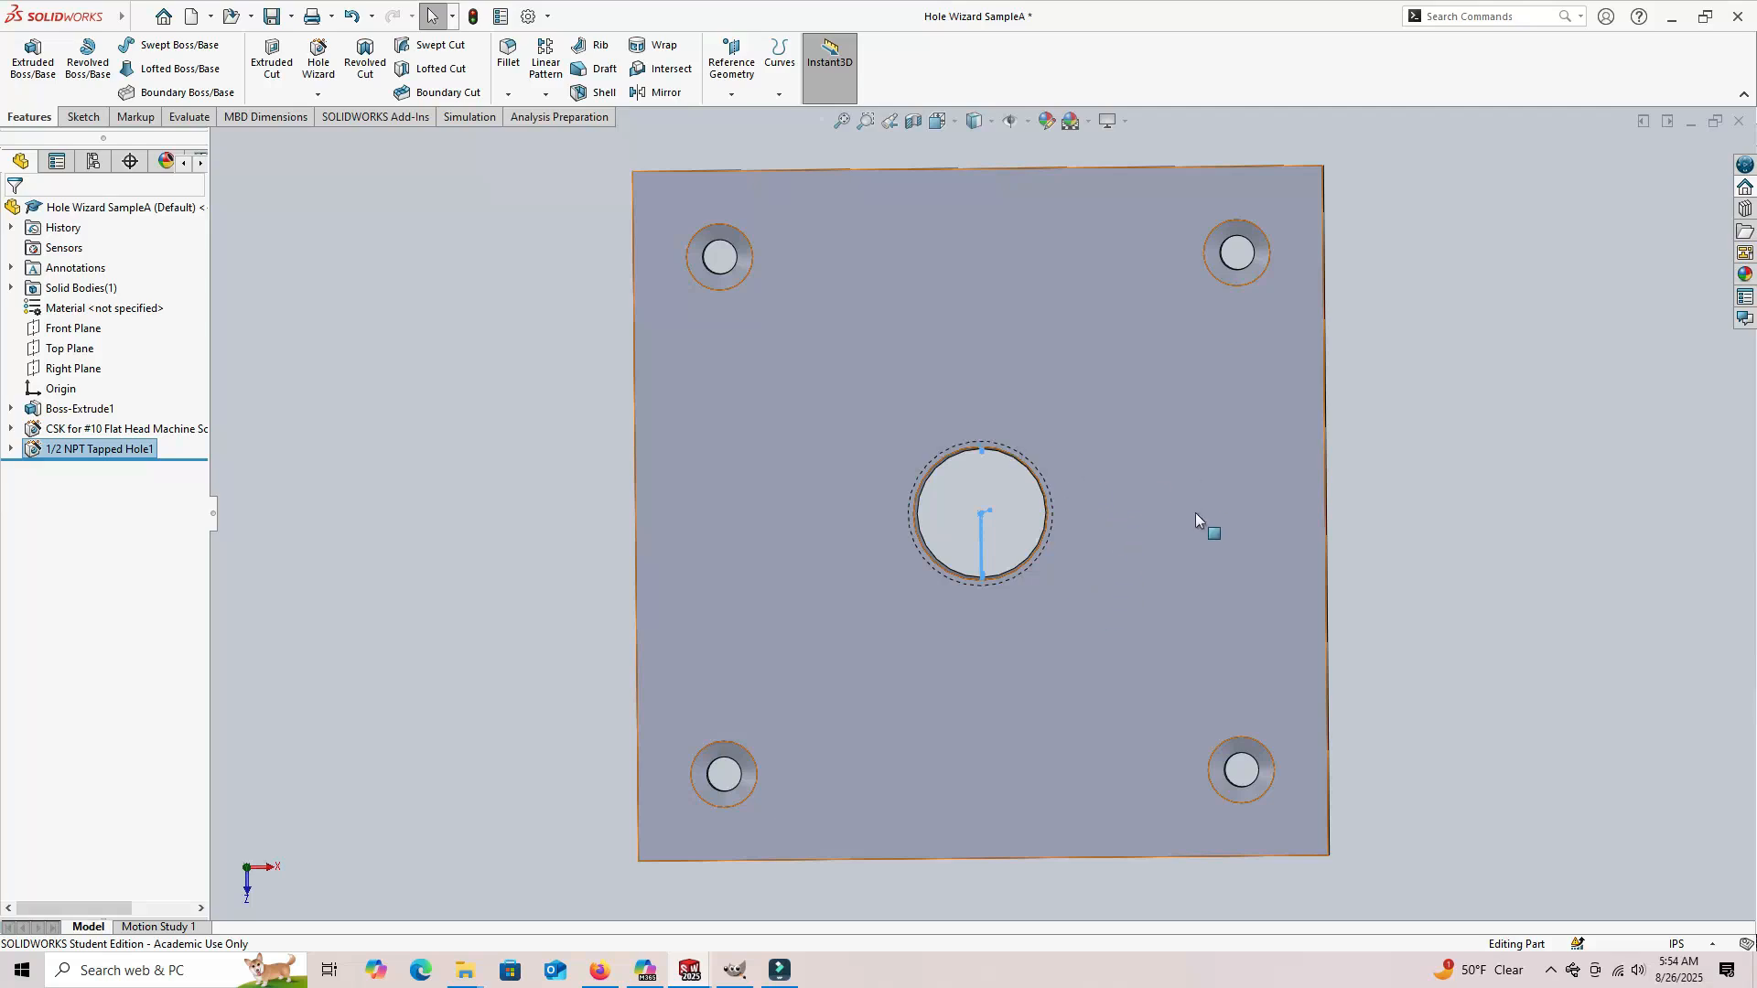
Step: Create a drawing from the part on an A (ANSI) Landscape sheet with the sheet format display turned off
{"action": "left_click", "coordinate": [210, 16]}
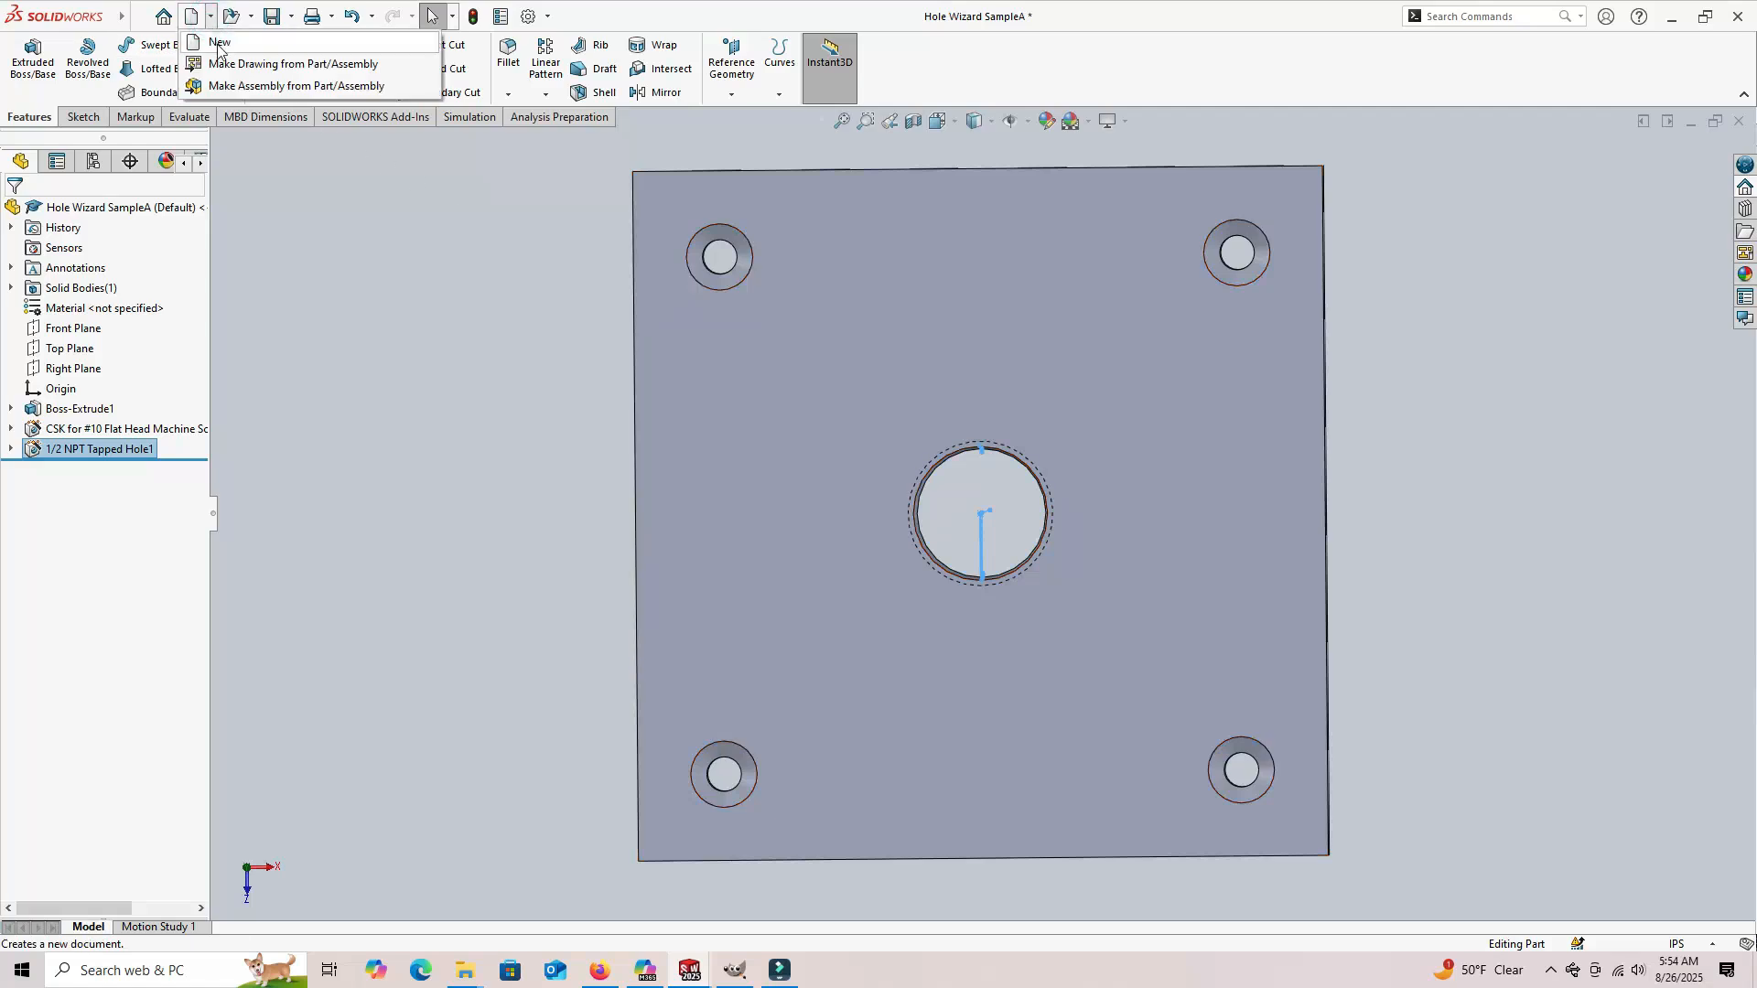
{"action": "left_click", "coordinate": [292, 64]}
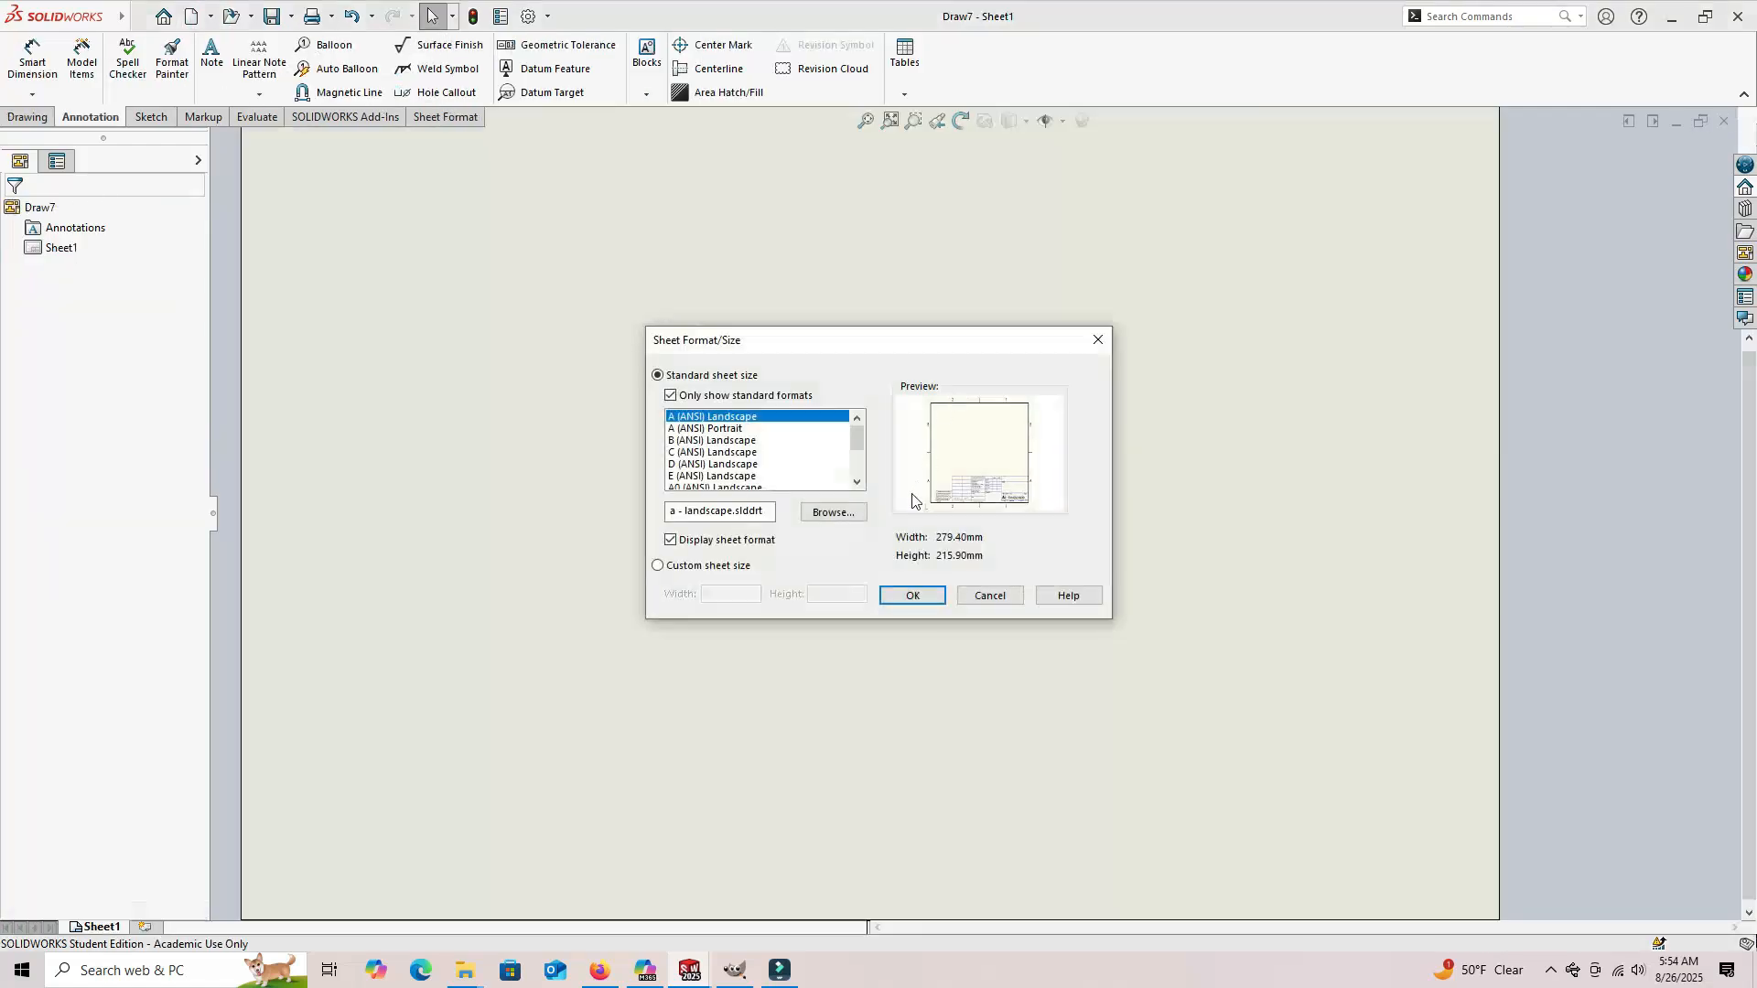
{"action": "left_click", "coordinate": [671, 541]}
{"action": "left_click", "coordinate": [901, 596]}
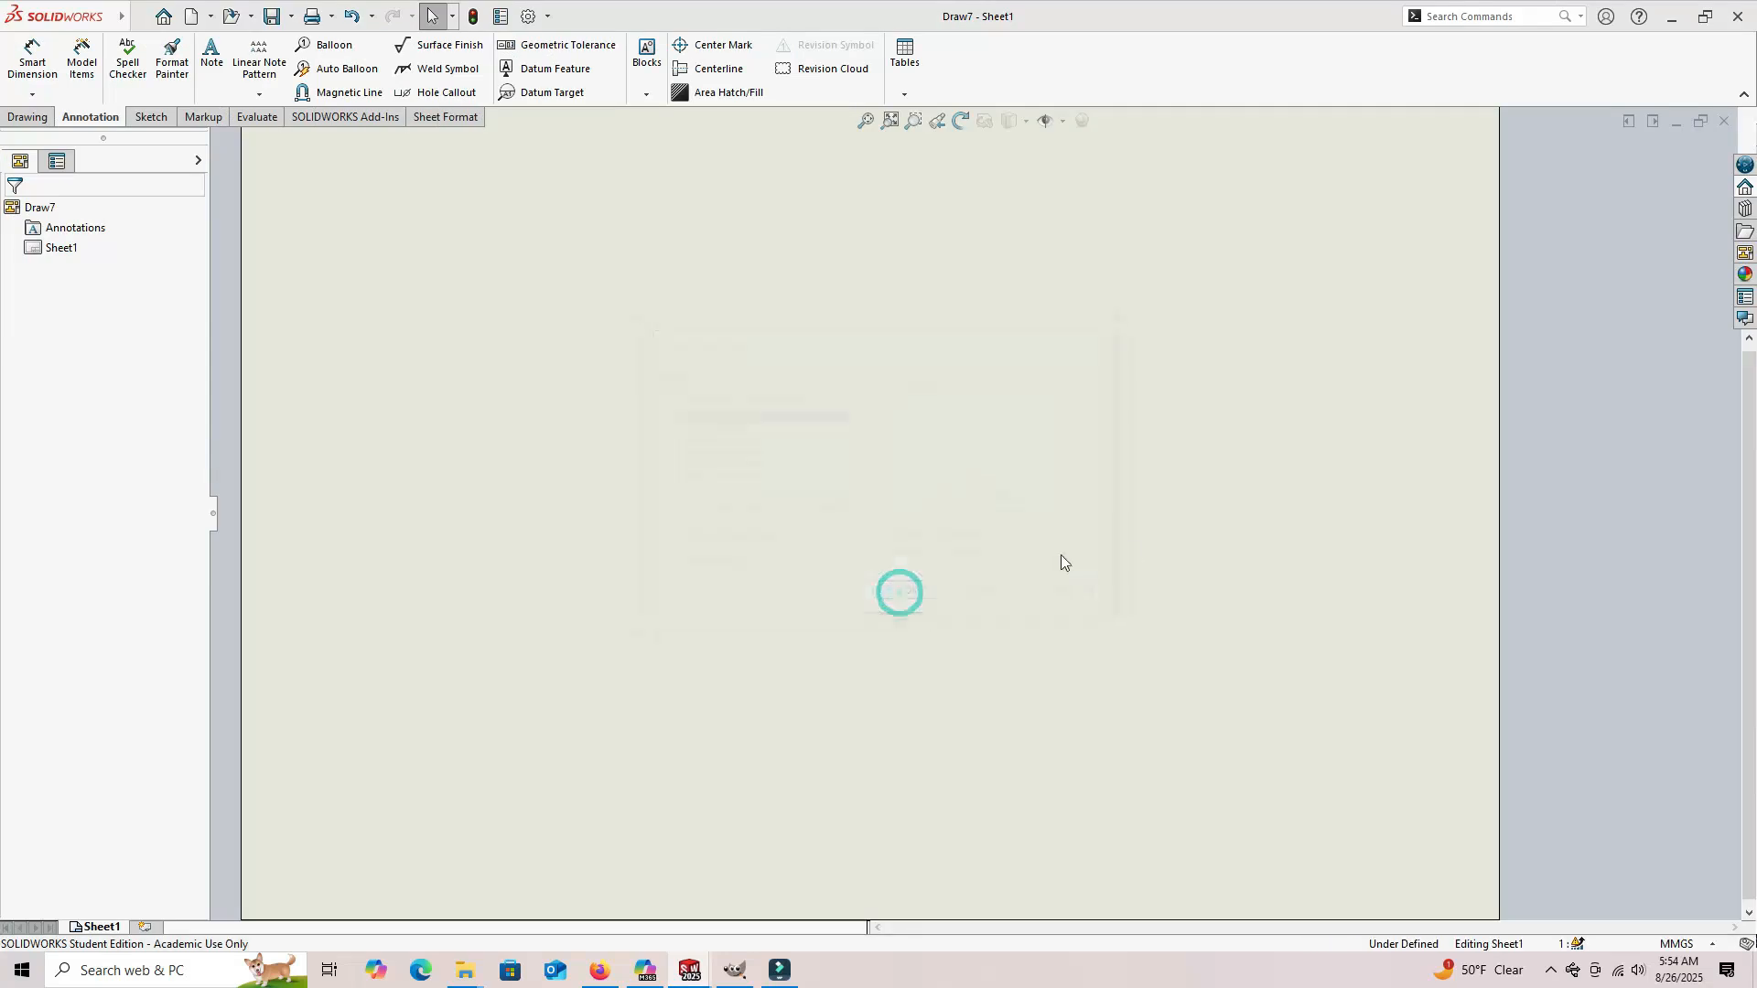
Step: Place the plate's face view with a projected right view beside it, and move the 1/2 NPT Tapped Hole note above the plate
{"action": "mouse_move", "coordinate": [1523, 371]}
{"action": "left_mouse_down"}
{"action": "mouse_move", "coordinate": [1247, 384]}
{"action": "mouse_move", "coordinate": [1009, 471]}
{"action": "left_mouse_up"}
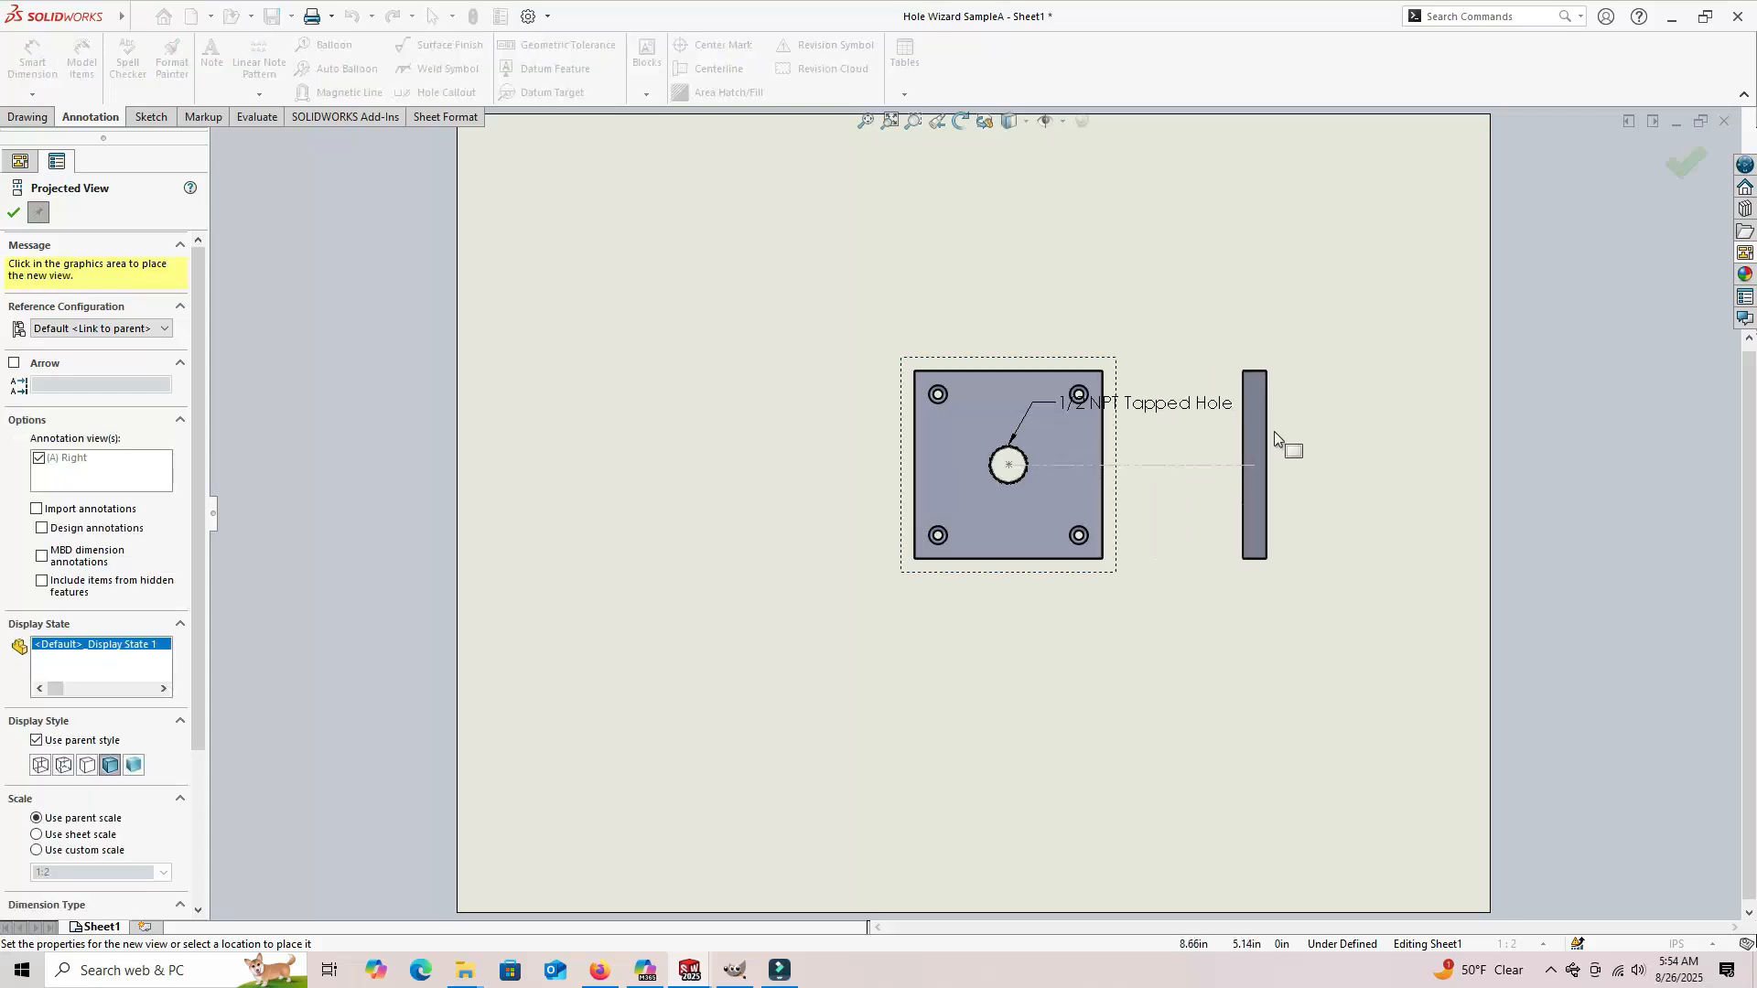
{"action": "left_click", "coordinate": [1273, 430]}
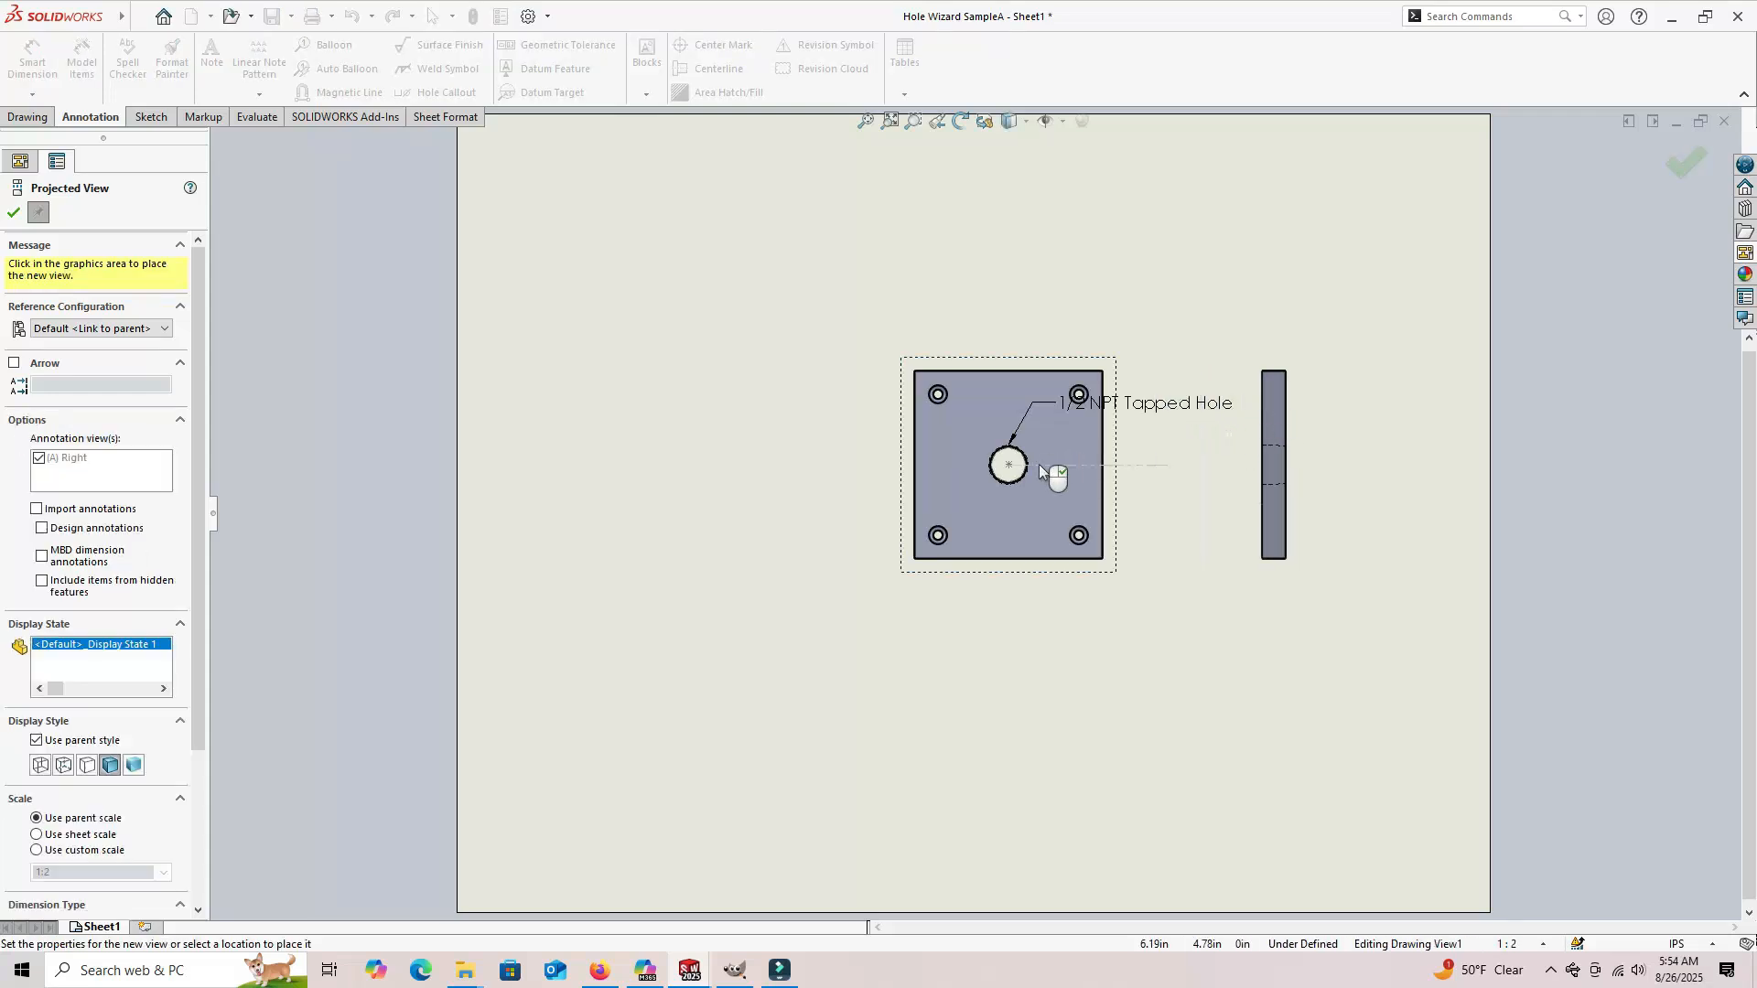
{"action": "key", "text": "Escape"}
{"action": "left_click_drag", "start_coordinate": [1162, 404], "coordinate": [1139, 310]}
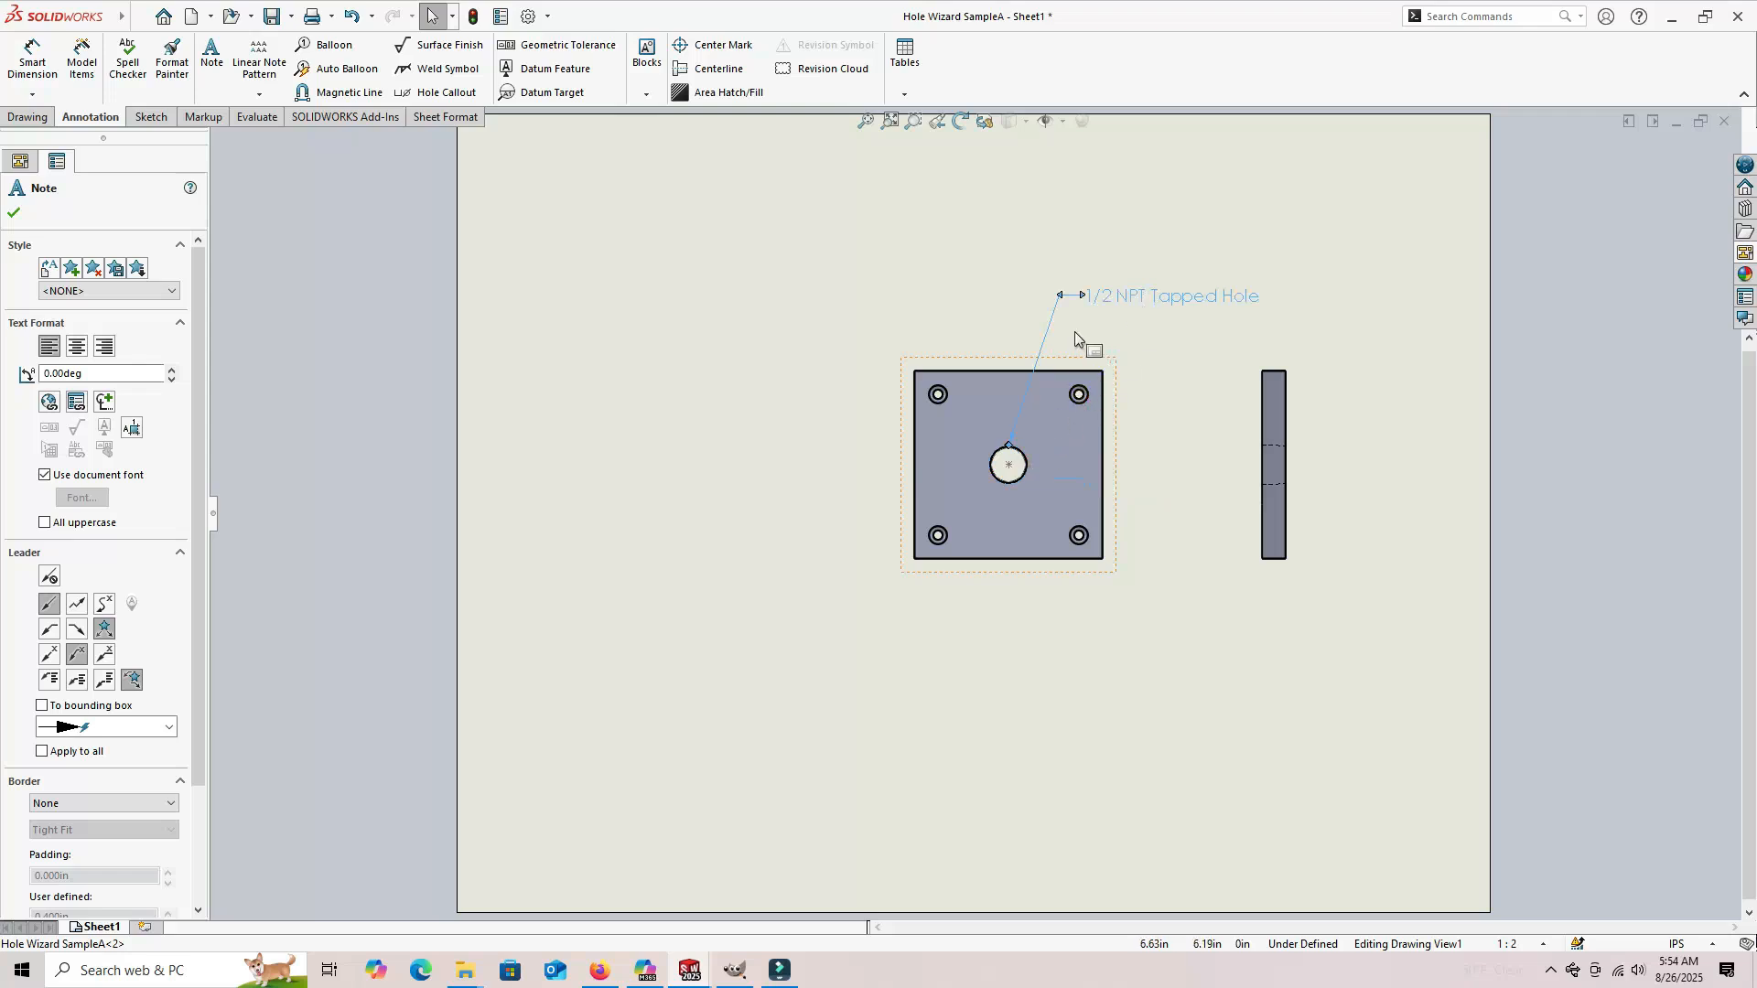
{"action": "left_click", "coordinate": [560, 209]}
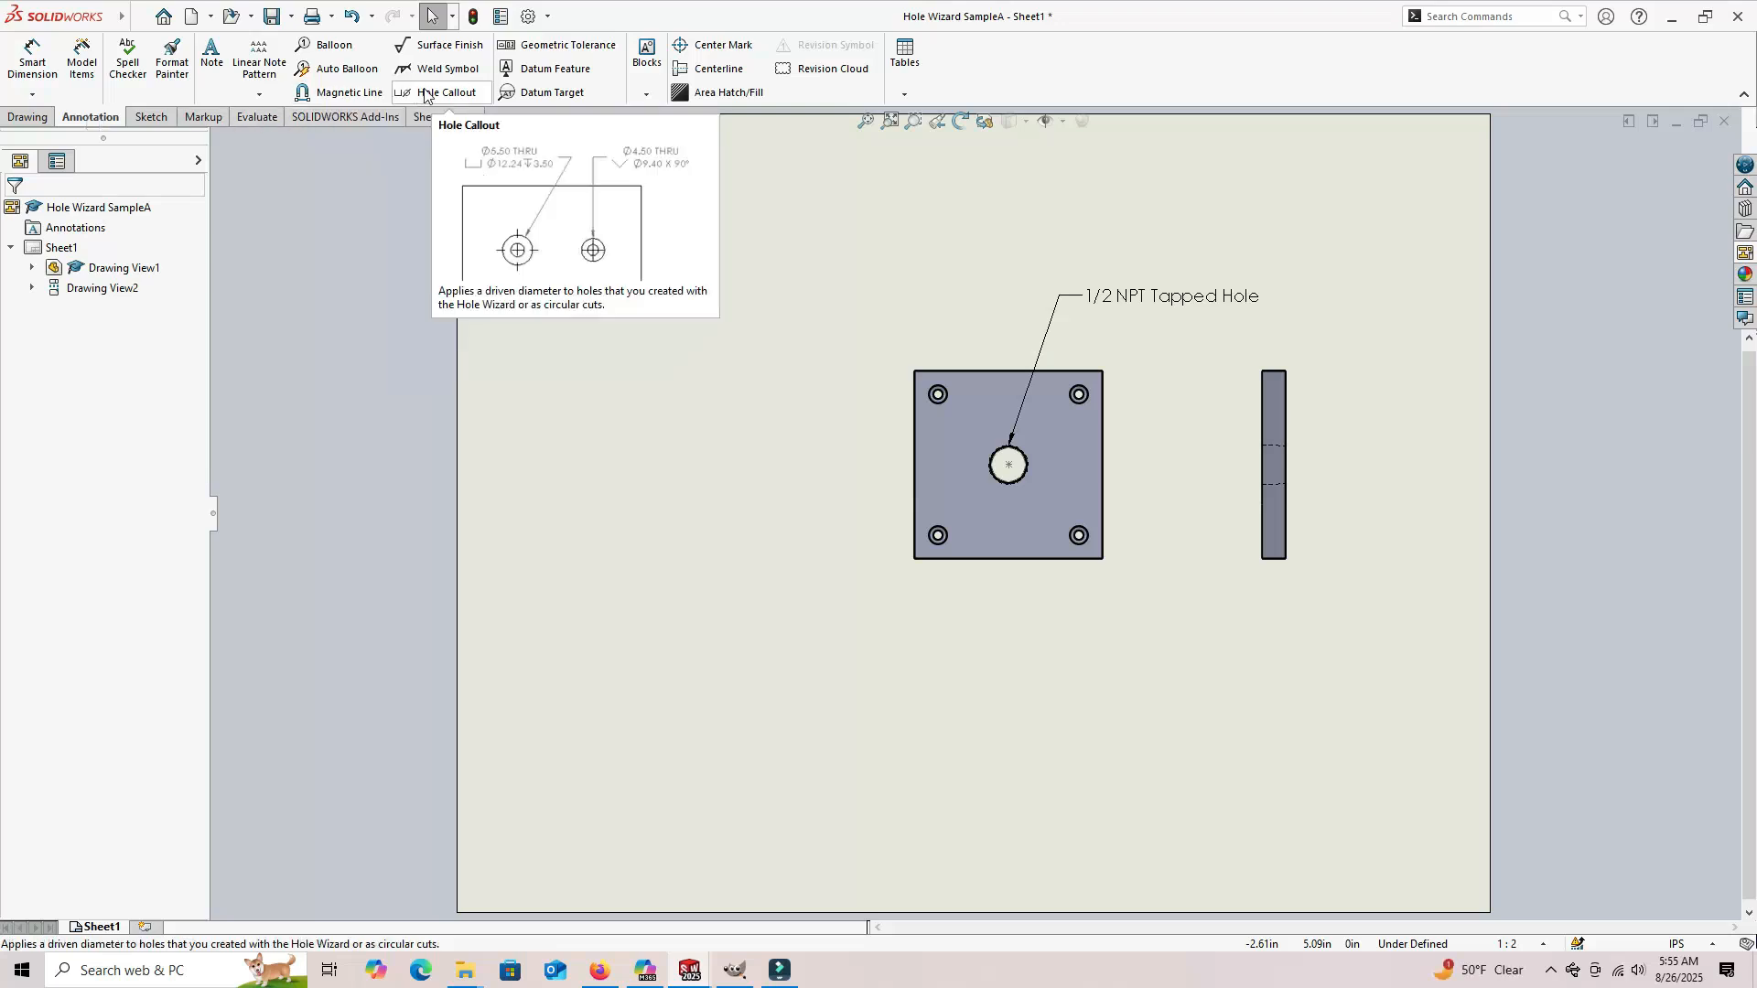
Step: Add a hole callout for the upper-left corner hole, placed above the plate's left side, and set its through-hole diameter precision to .123
{"action": "left_click", "coordinate": [426, 94]}
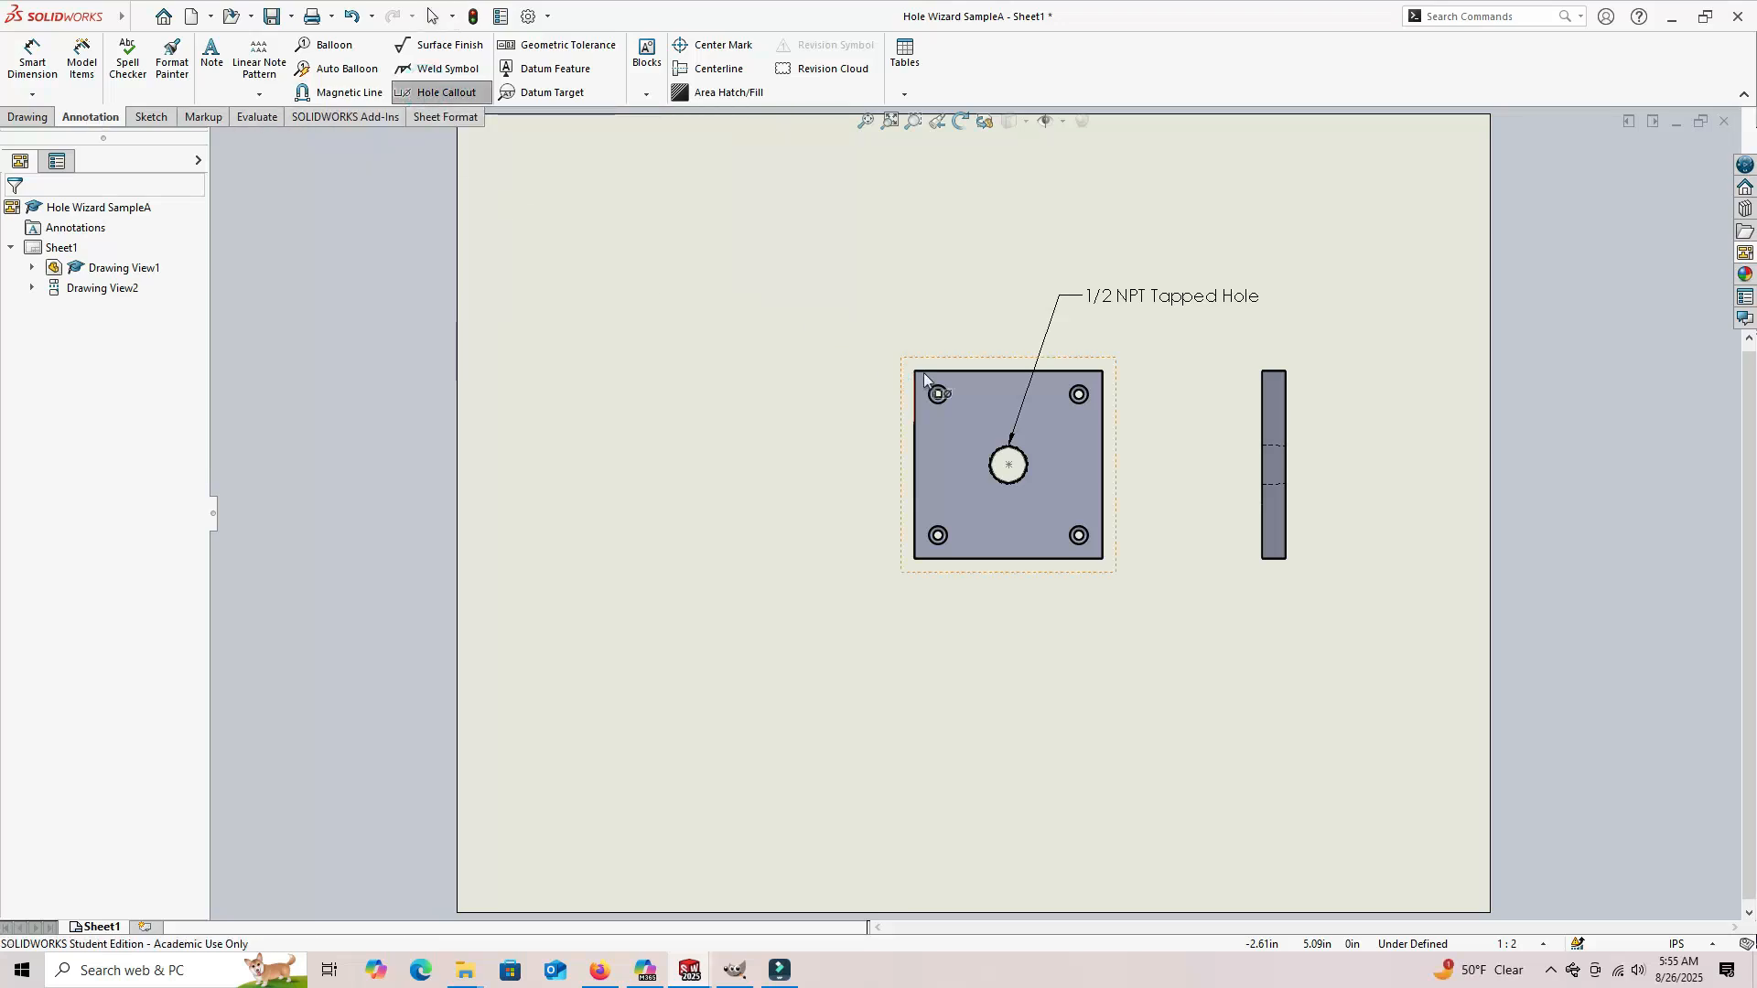
{"action": "left_click", "coordinate": [936, 395]}
{"action": "left_click", "coordinate": [832, 294]}
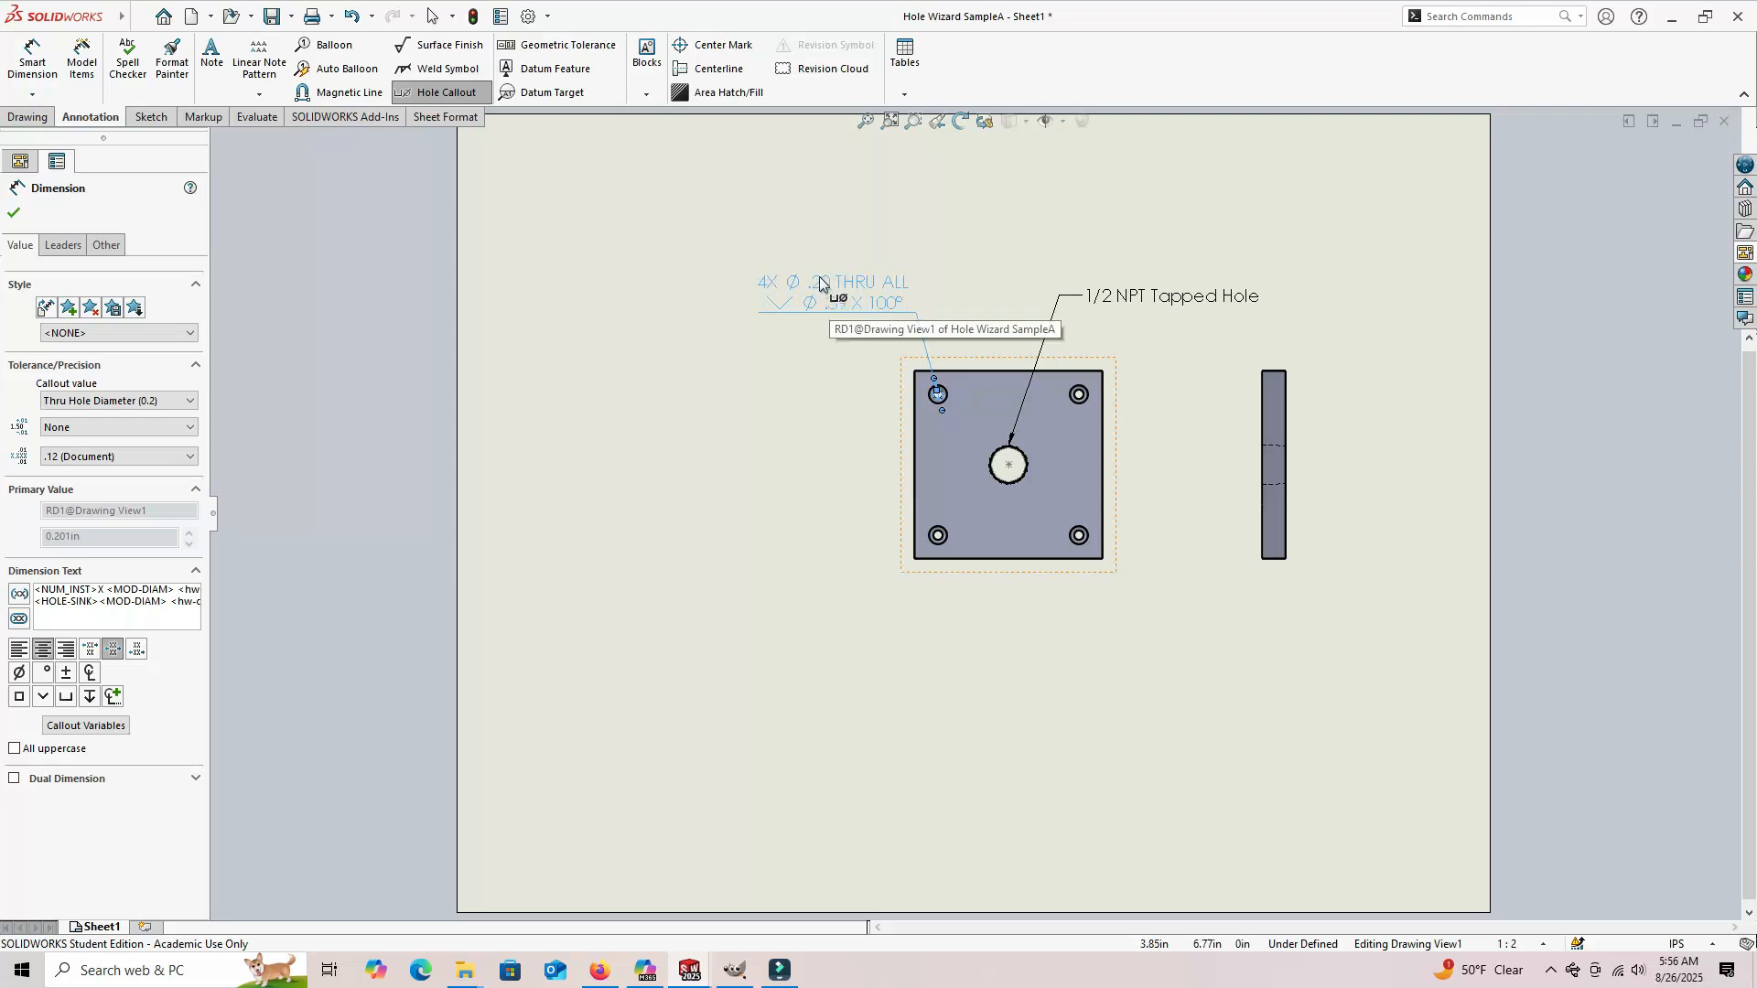
{"action": "left_click", "coordinate": [168, 462]}
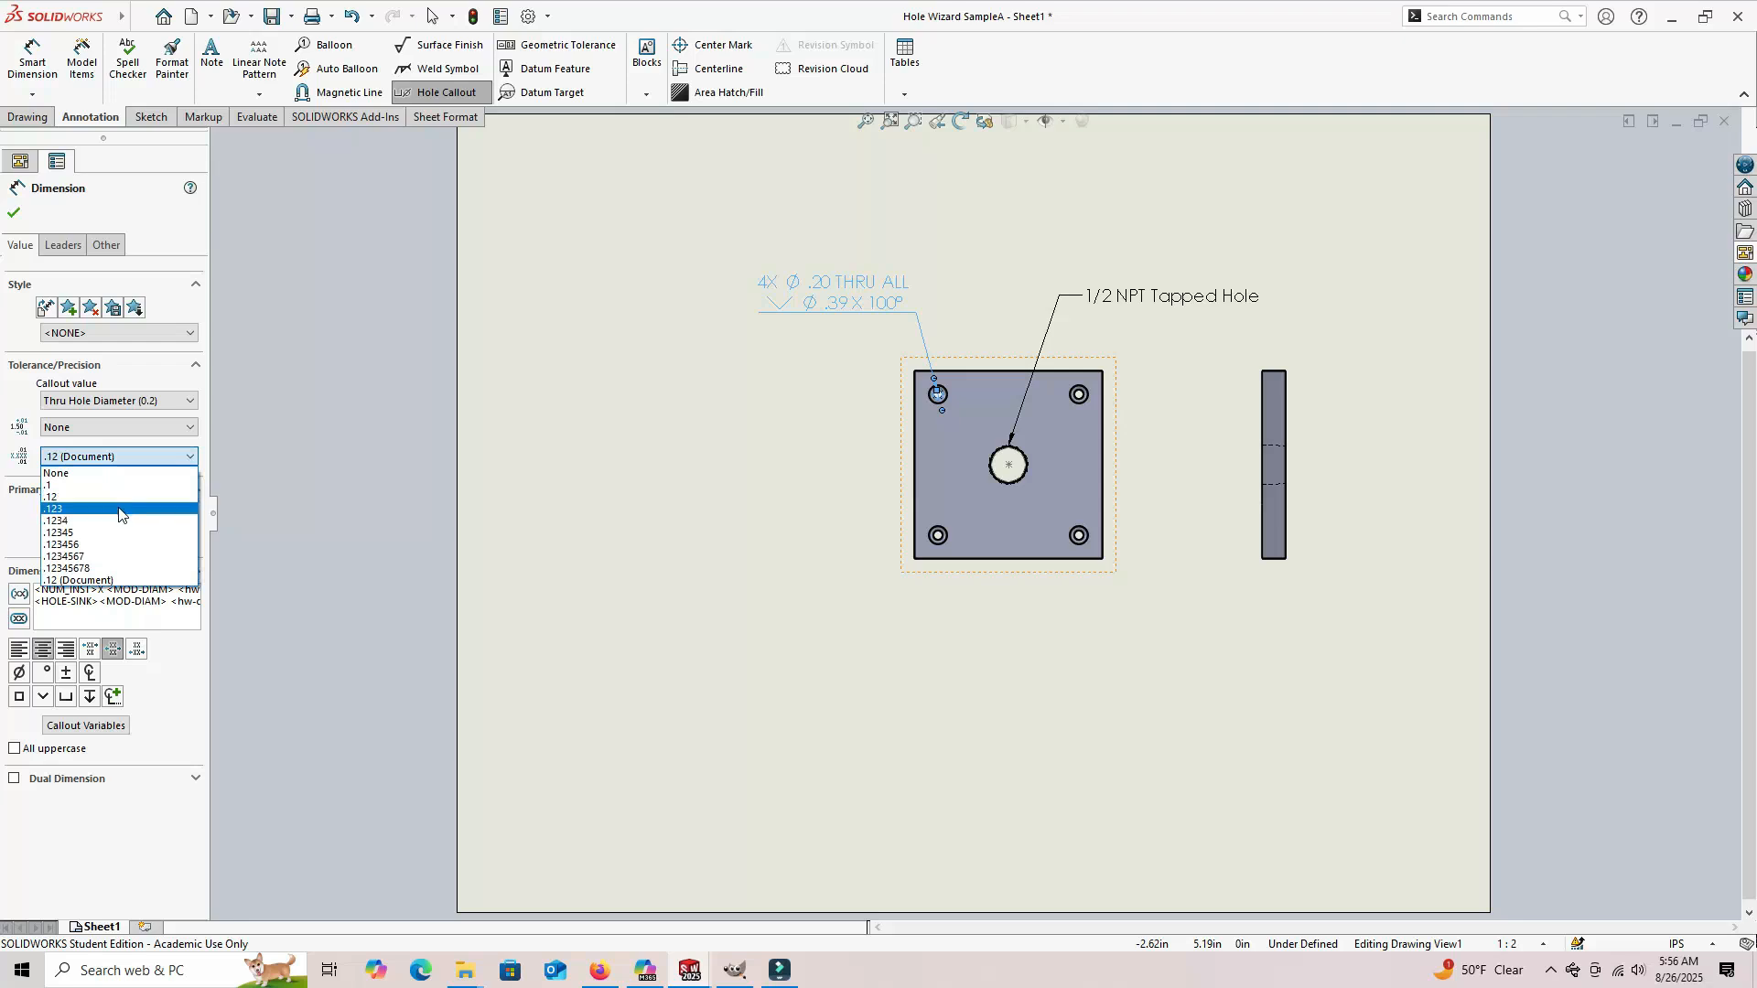
{"action": "left_click", "coordinate": [119, 510]}
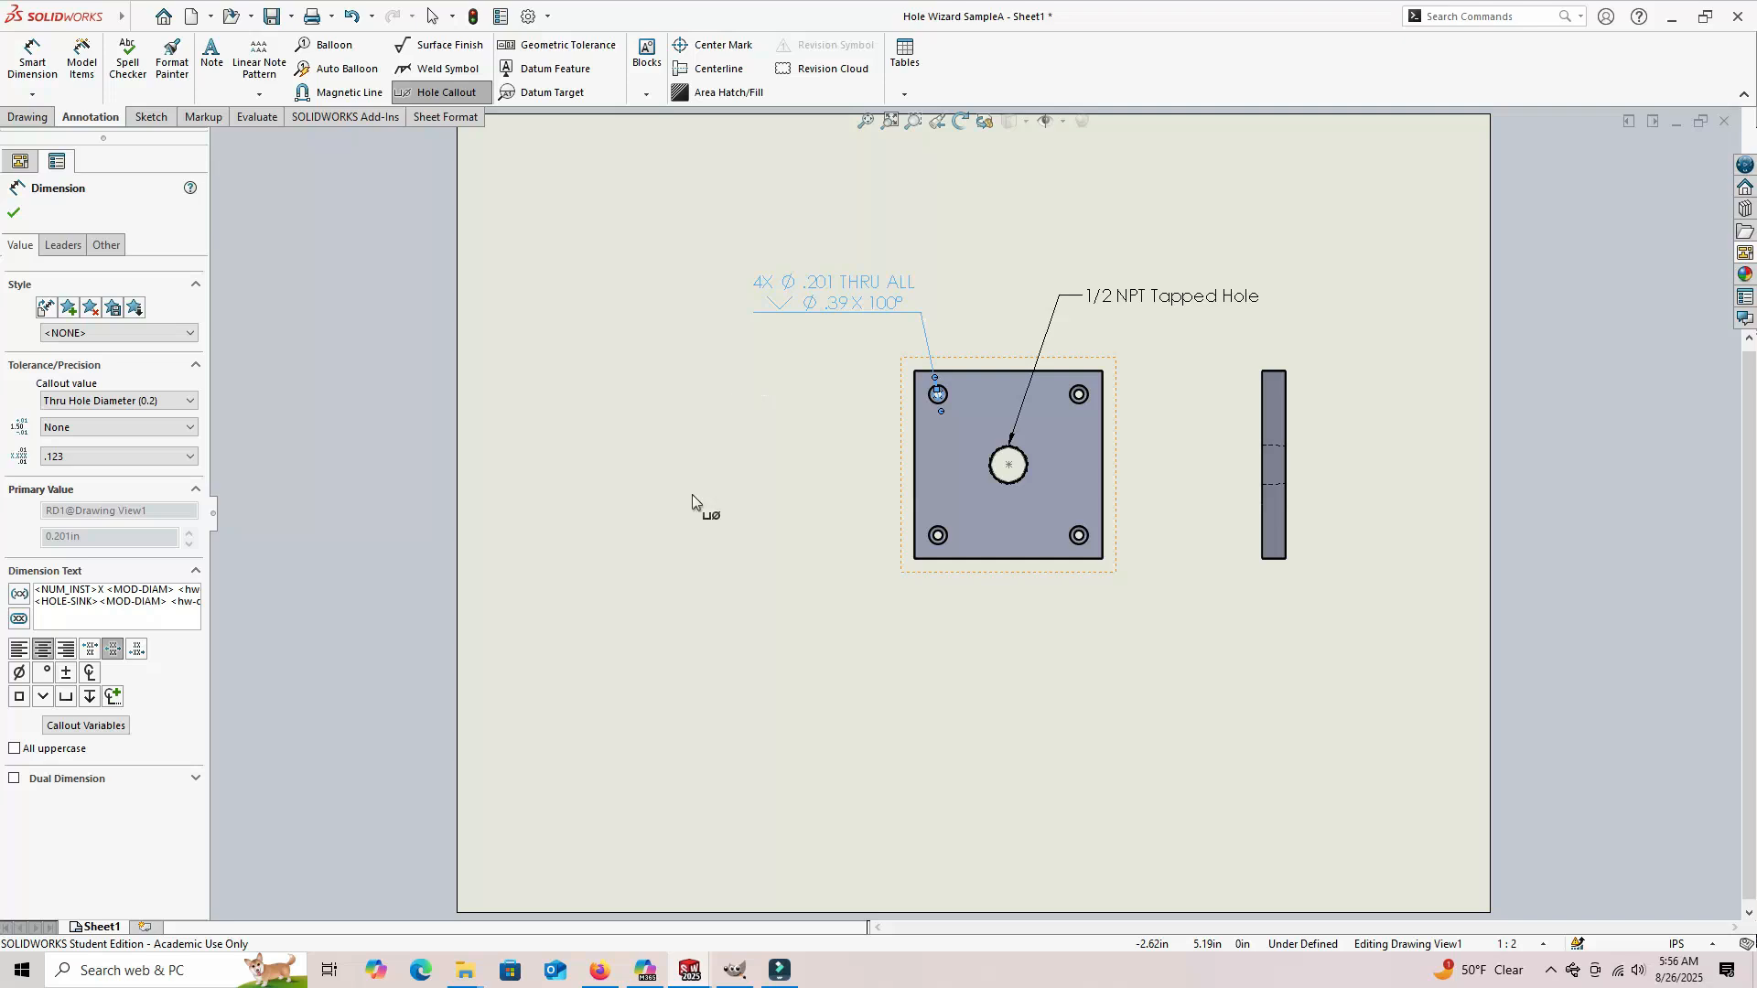
Step: Switch to the Hole Wizard SampleA part and change the corner countersink holes' screw type to Flat Head Screw (82)
{"action": "mouse_move", "coordinate": [689, 969]}
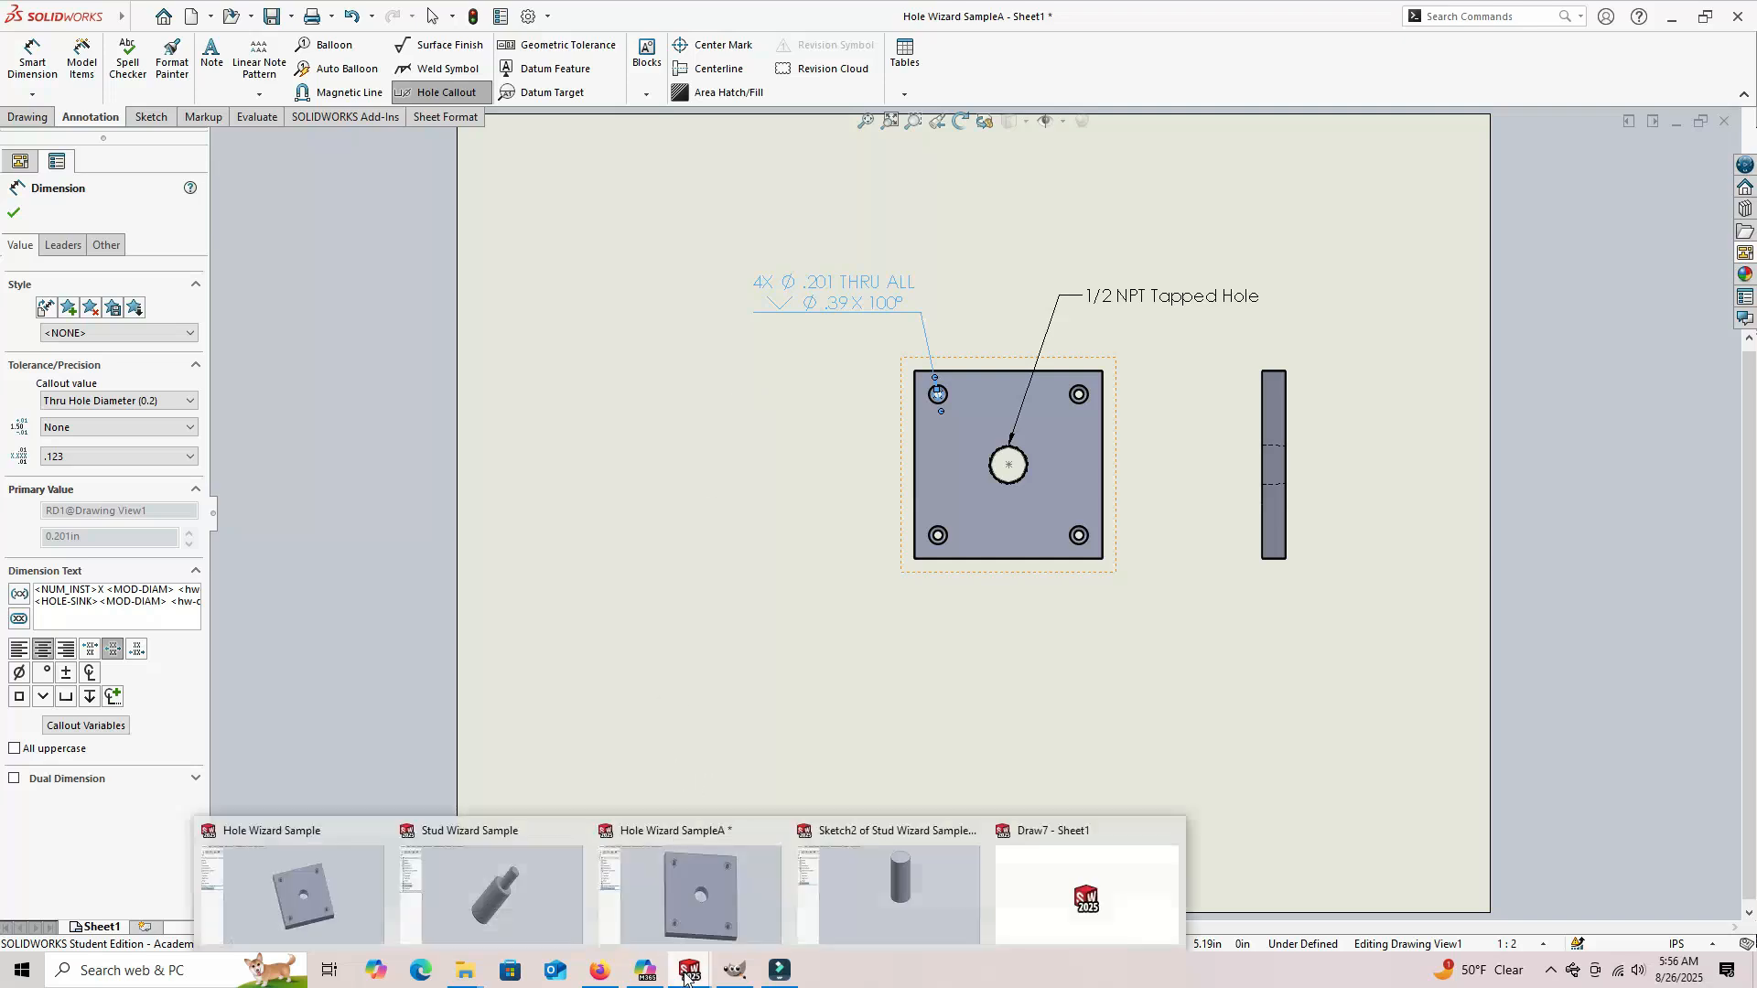
{"action": "left_click", "coordinate": [686, 926]}
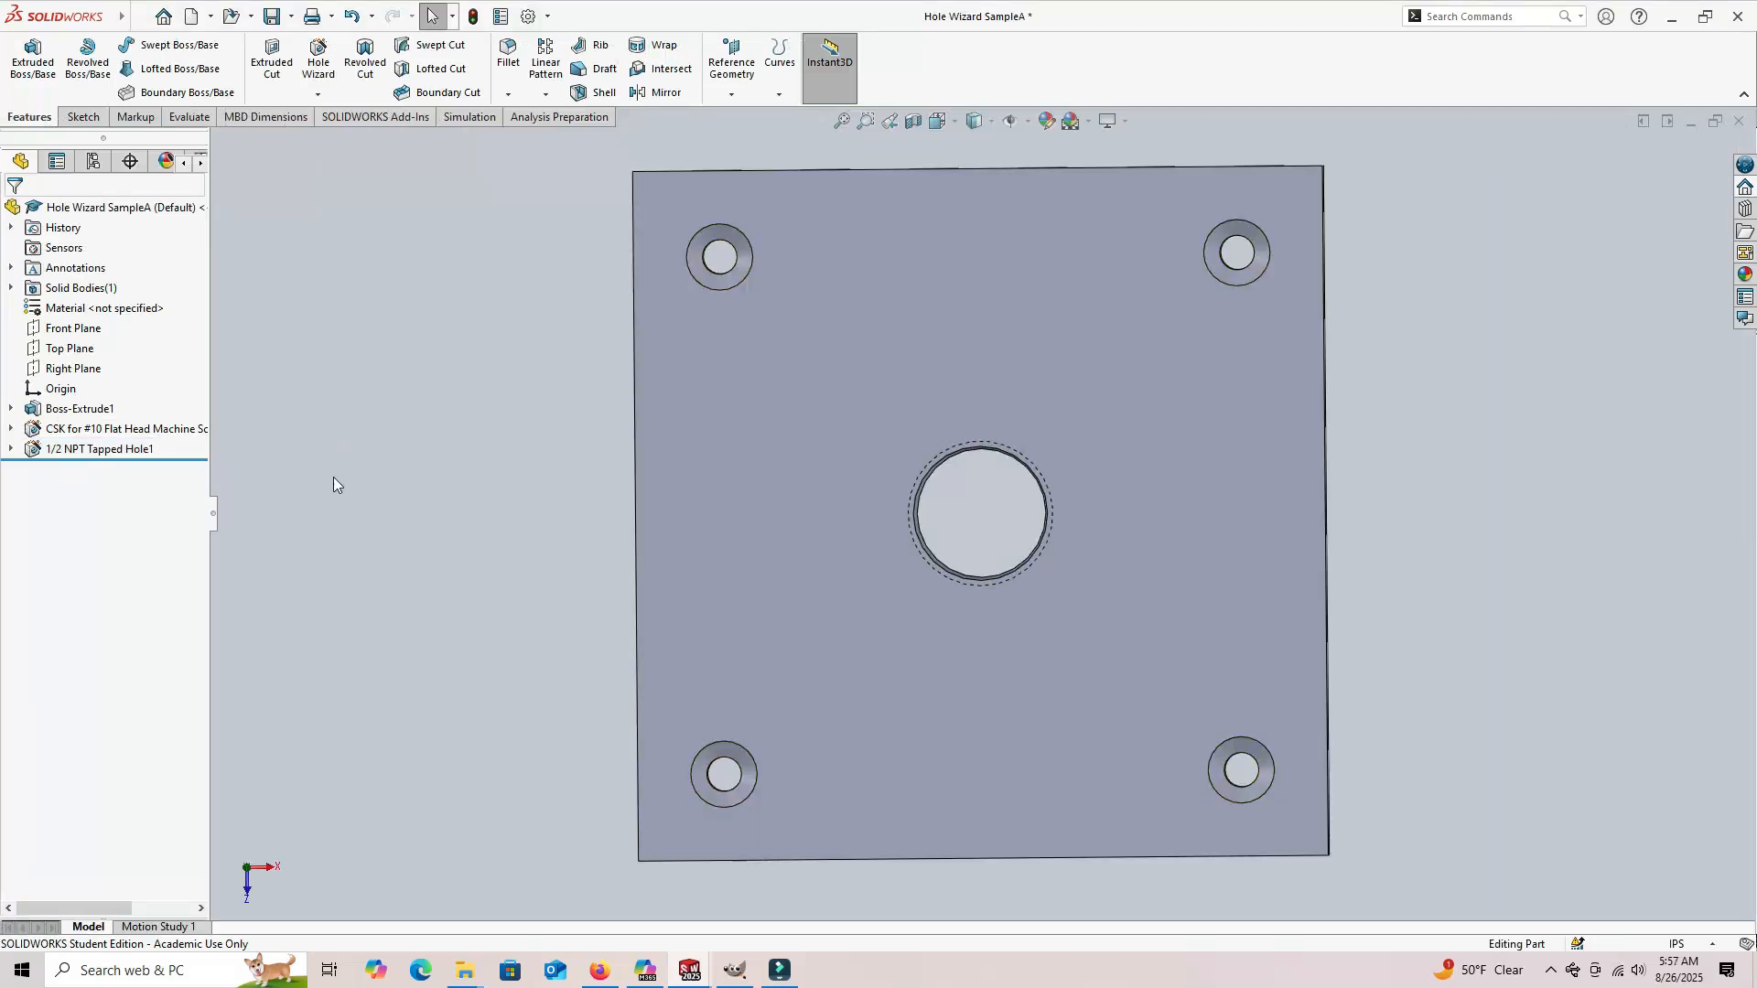
{"action": "left_click", "coordinate": [181, 429]}
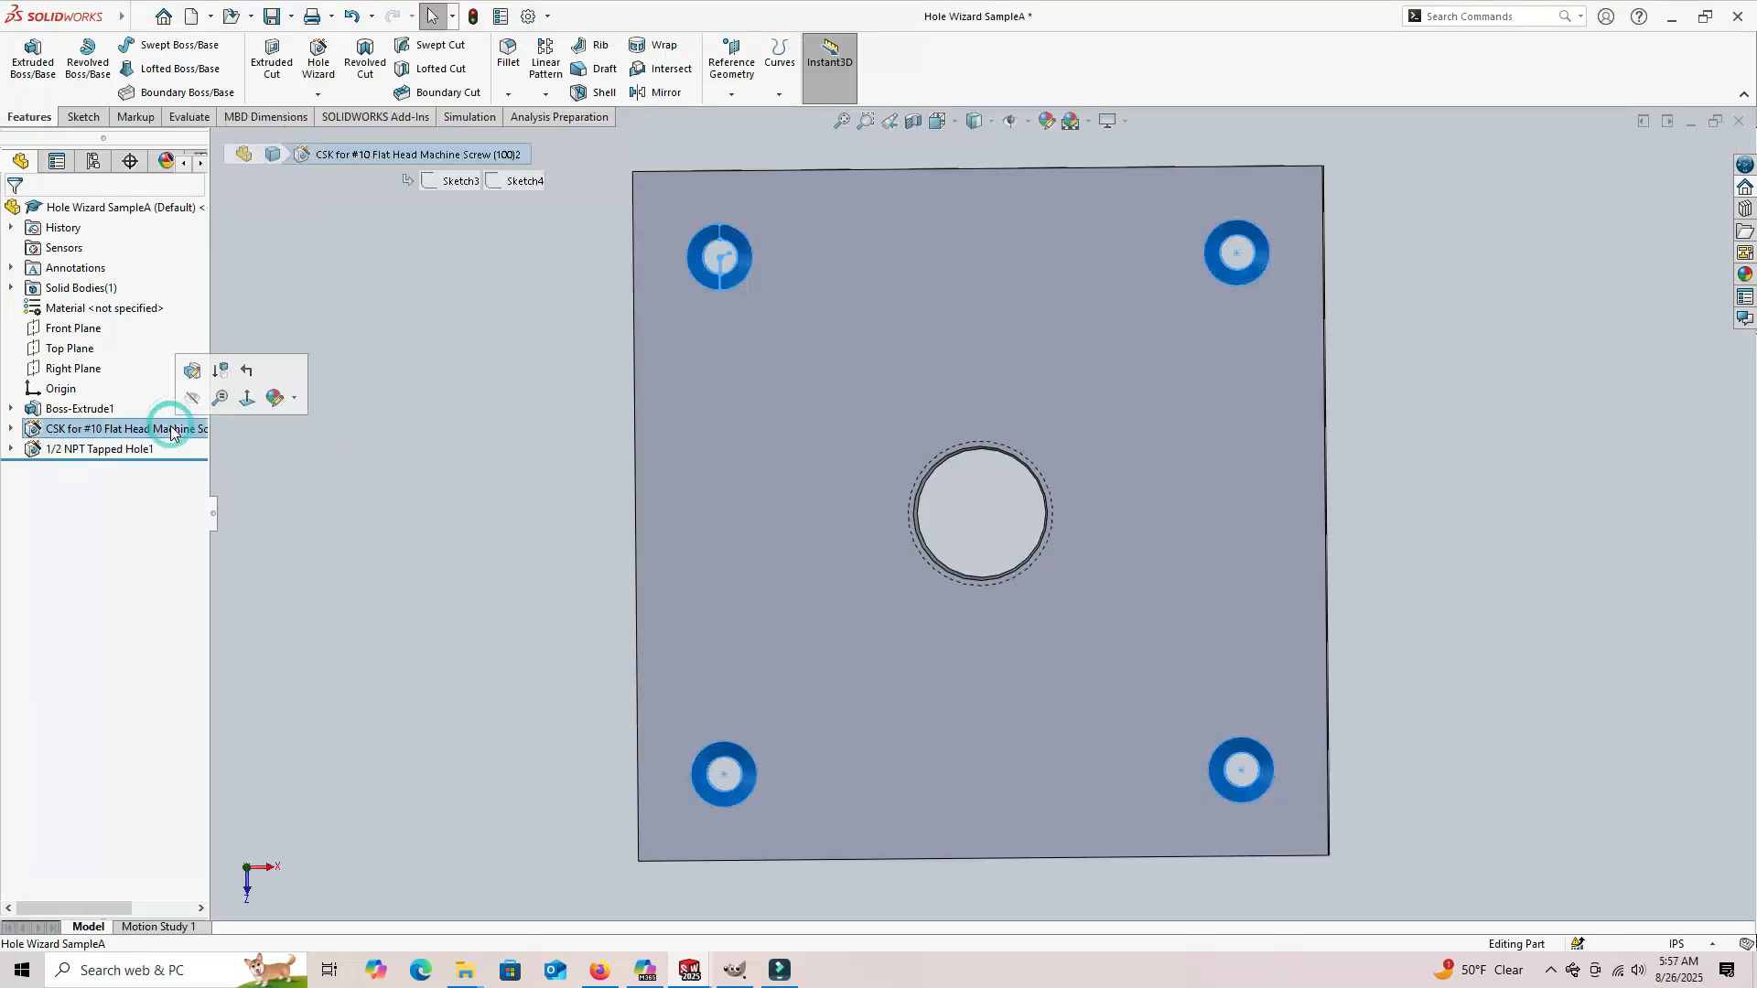
{"action": "left_click", "coordinate": [191, 373]}
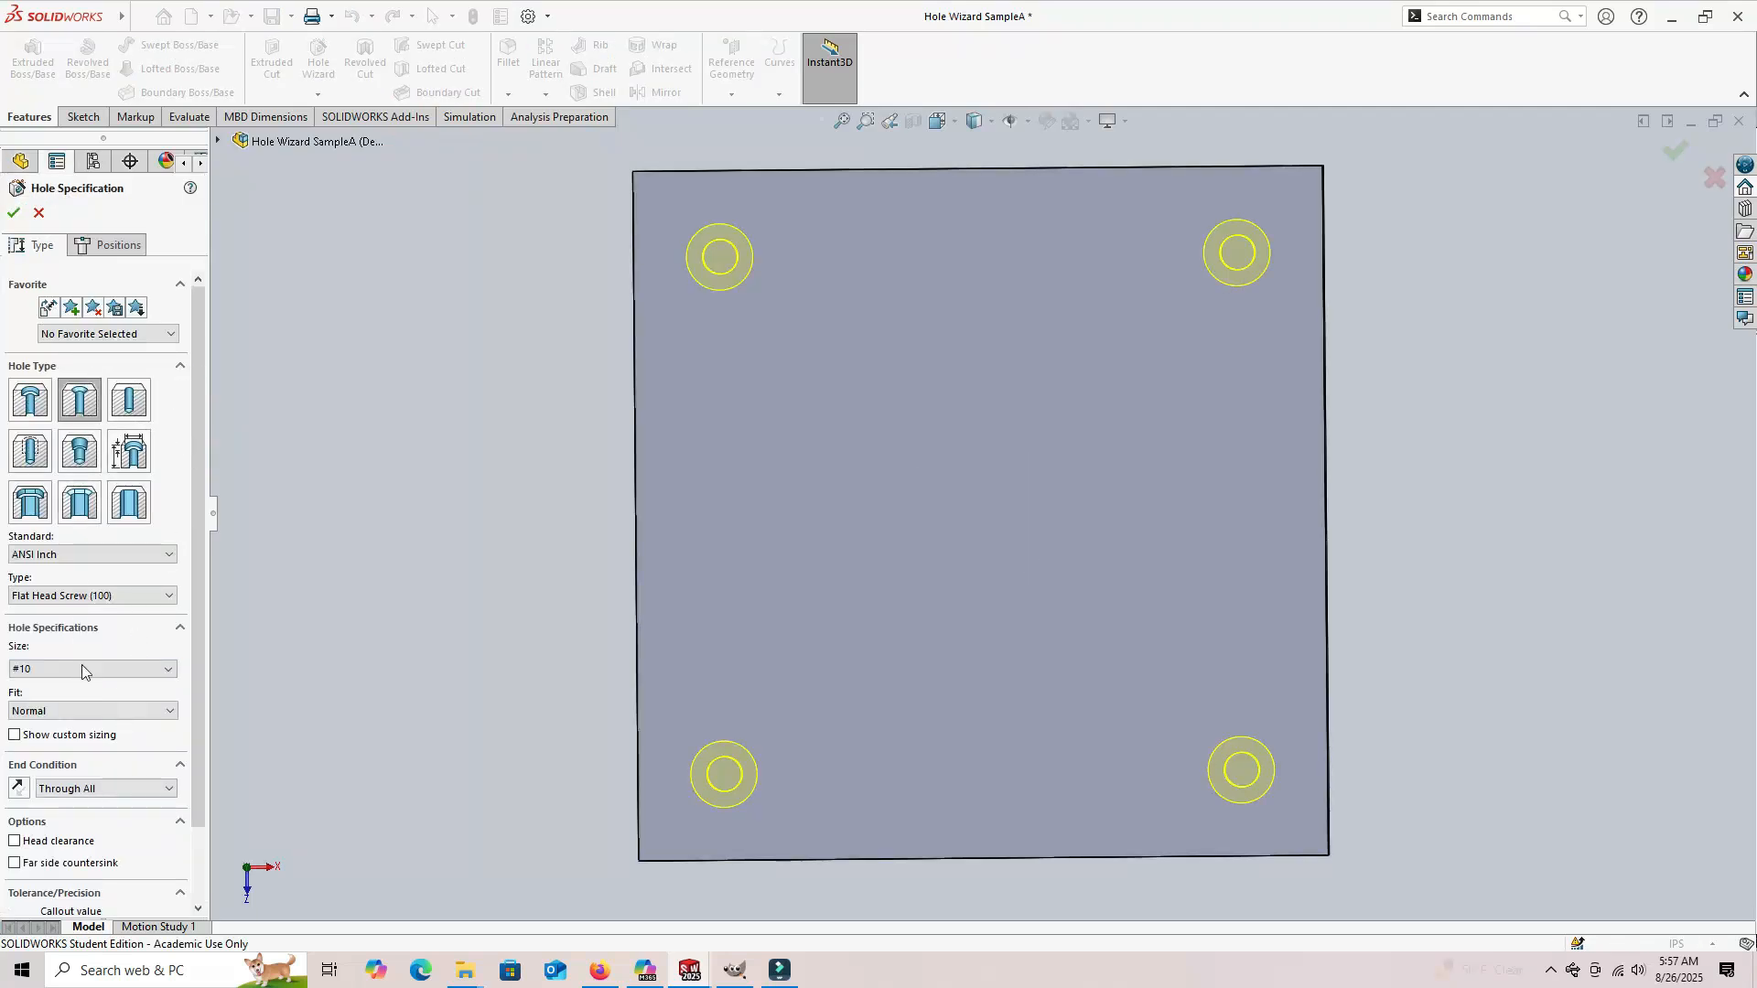
{"action": "left_click", "coordinate": [167, 597]}
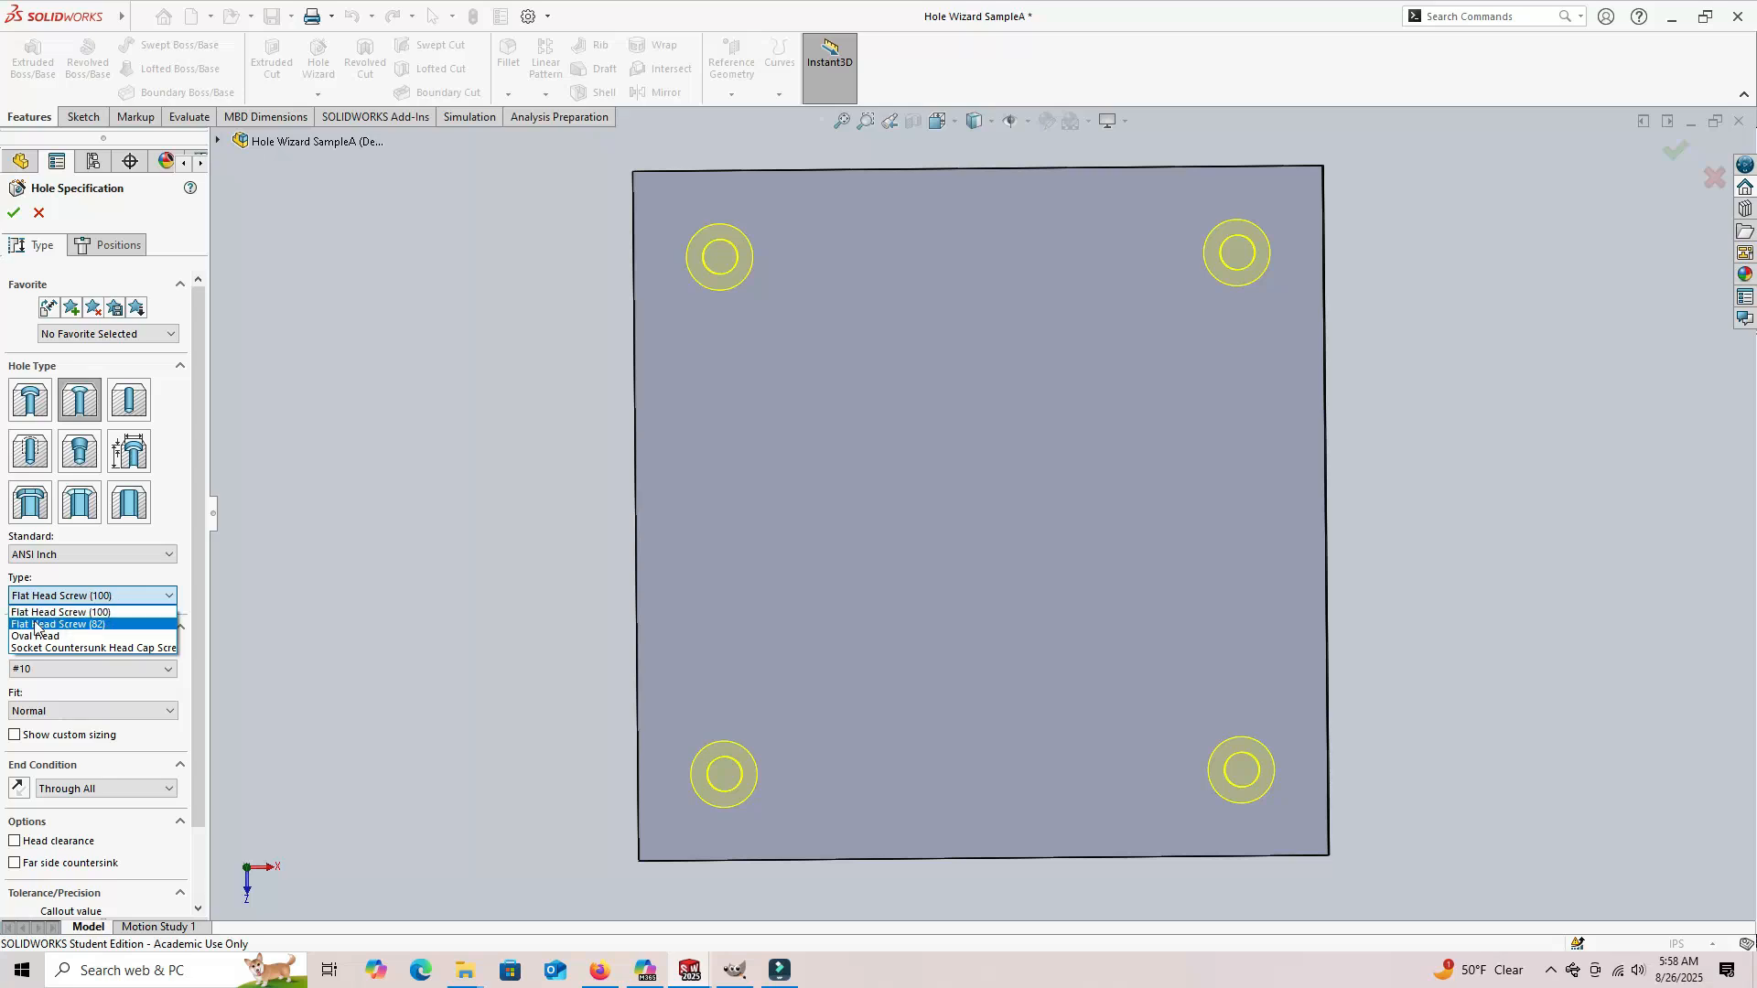
{"action": "left_click", "coordinate": [110, 625]}
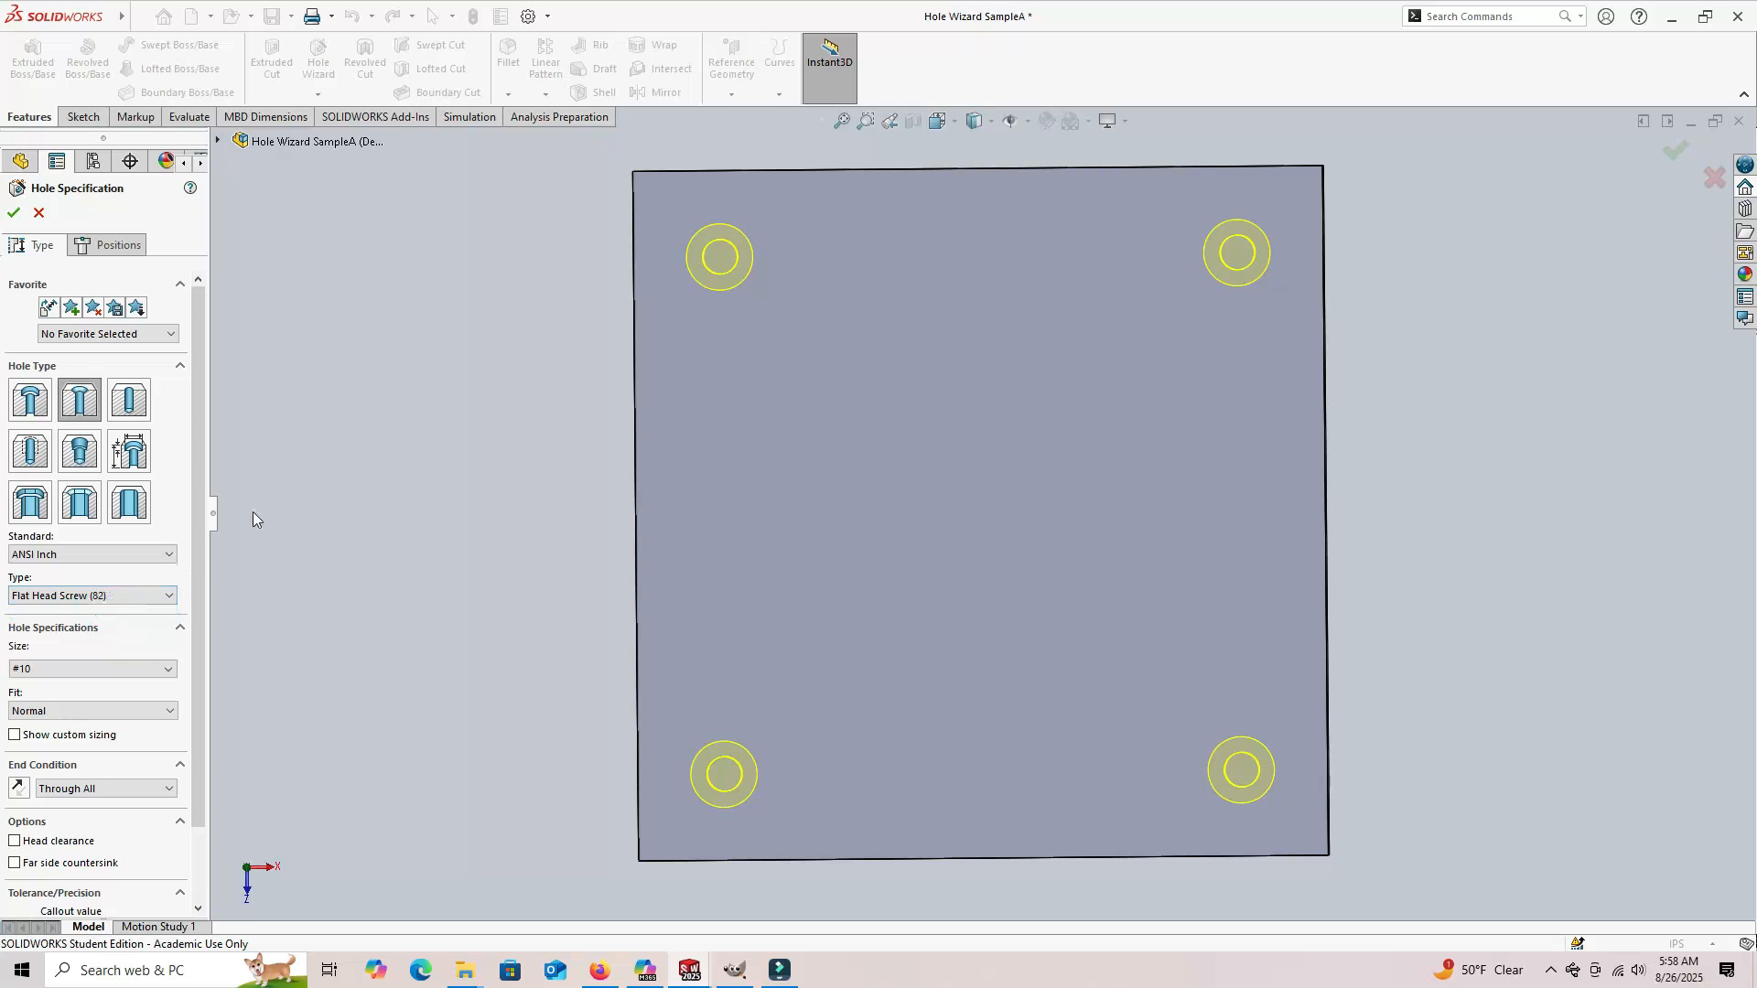
{"action": "left_click", "coordinate": [14, 213]}
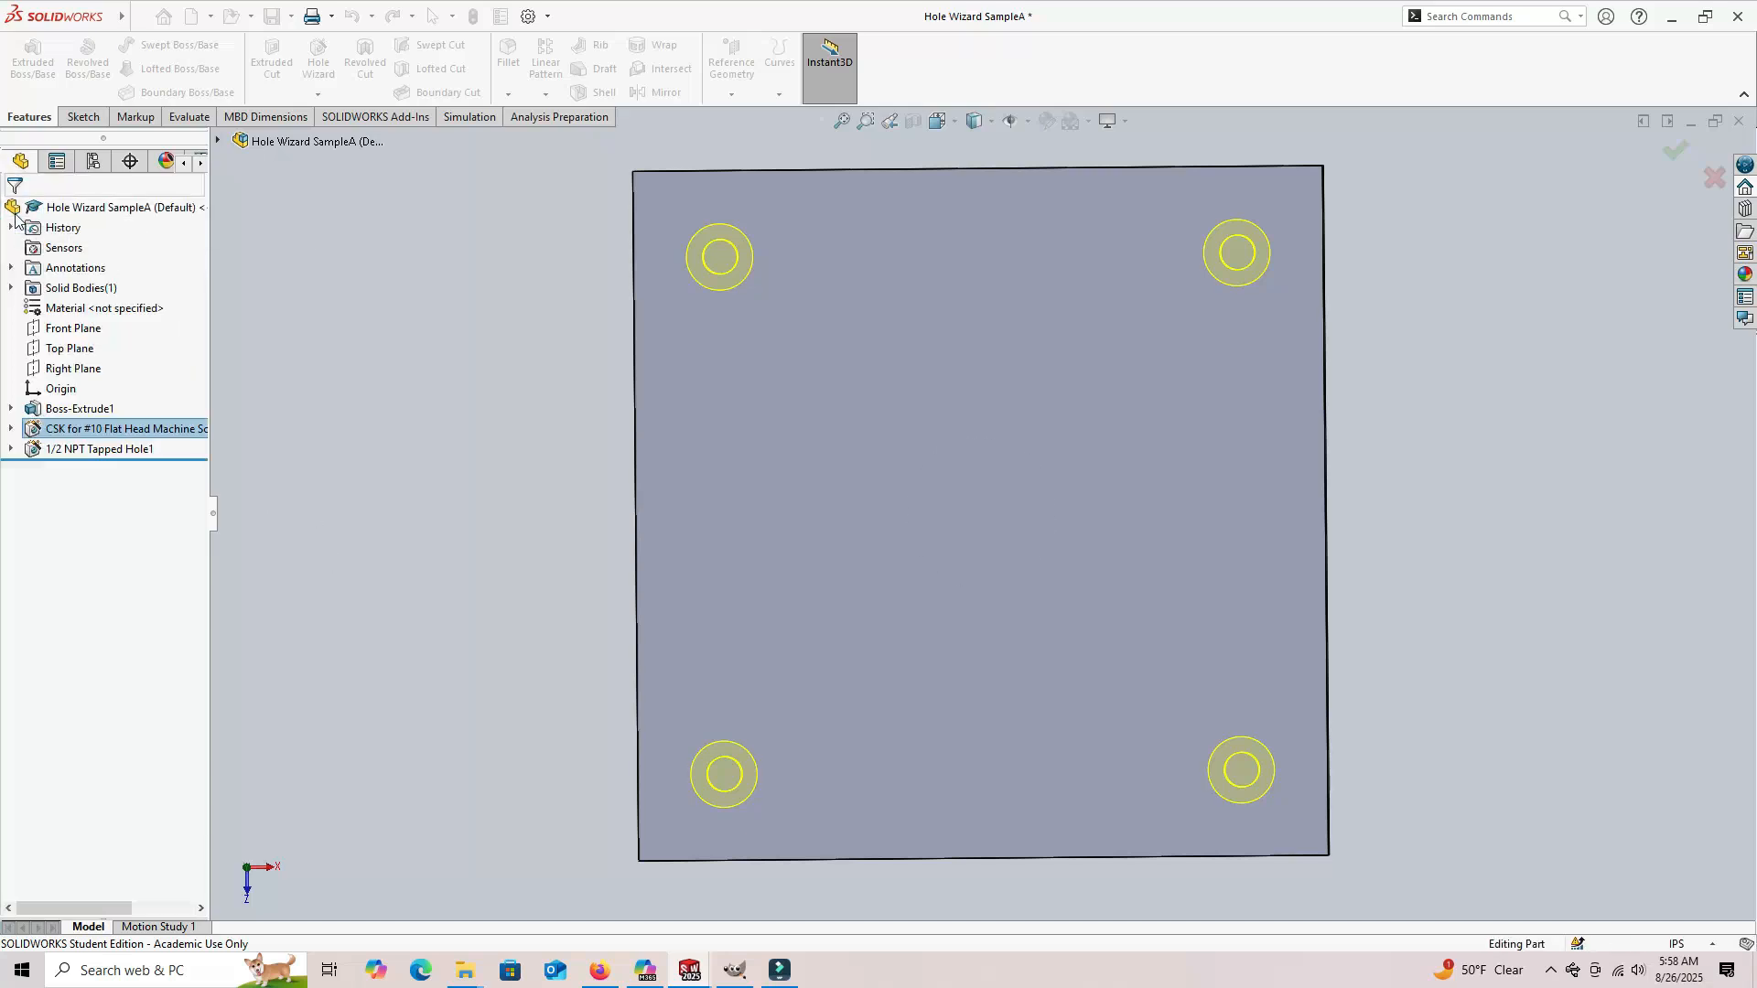
Step: Save the Hole Wizard SampleA part and return to its drawing
{"action": "middle_click_drag", "start_coordinate": [377, 545], "coordinate": [381, 342]}
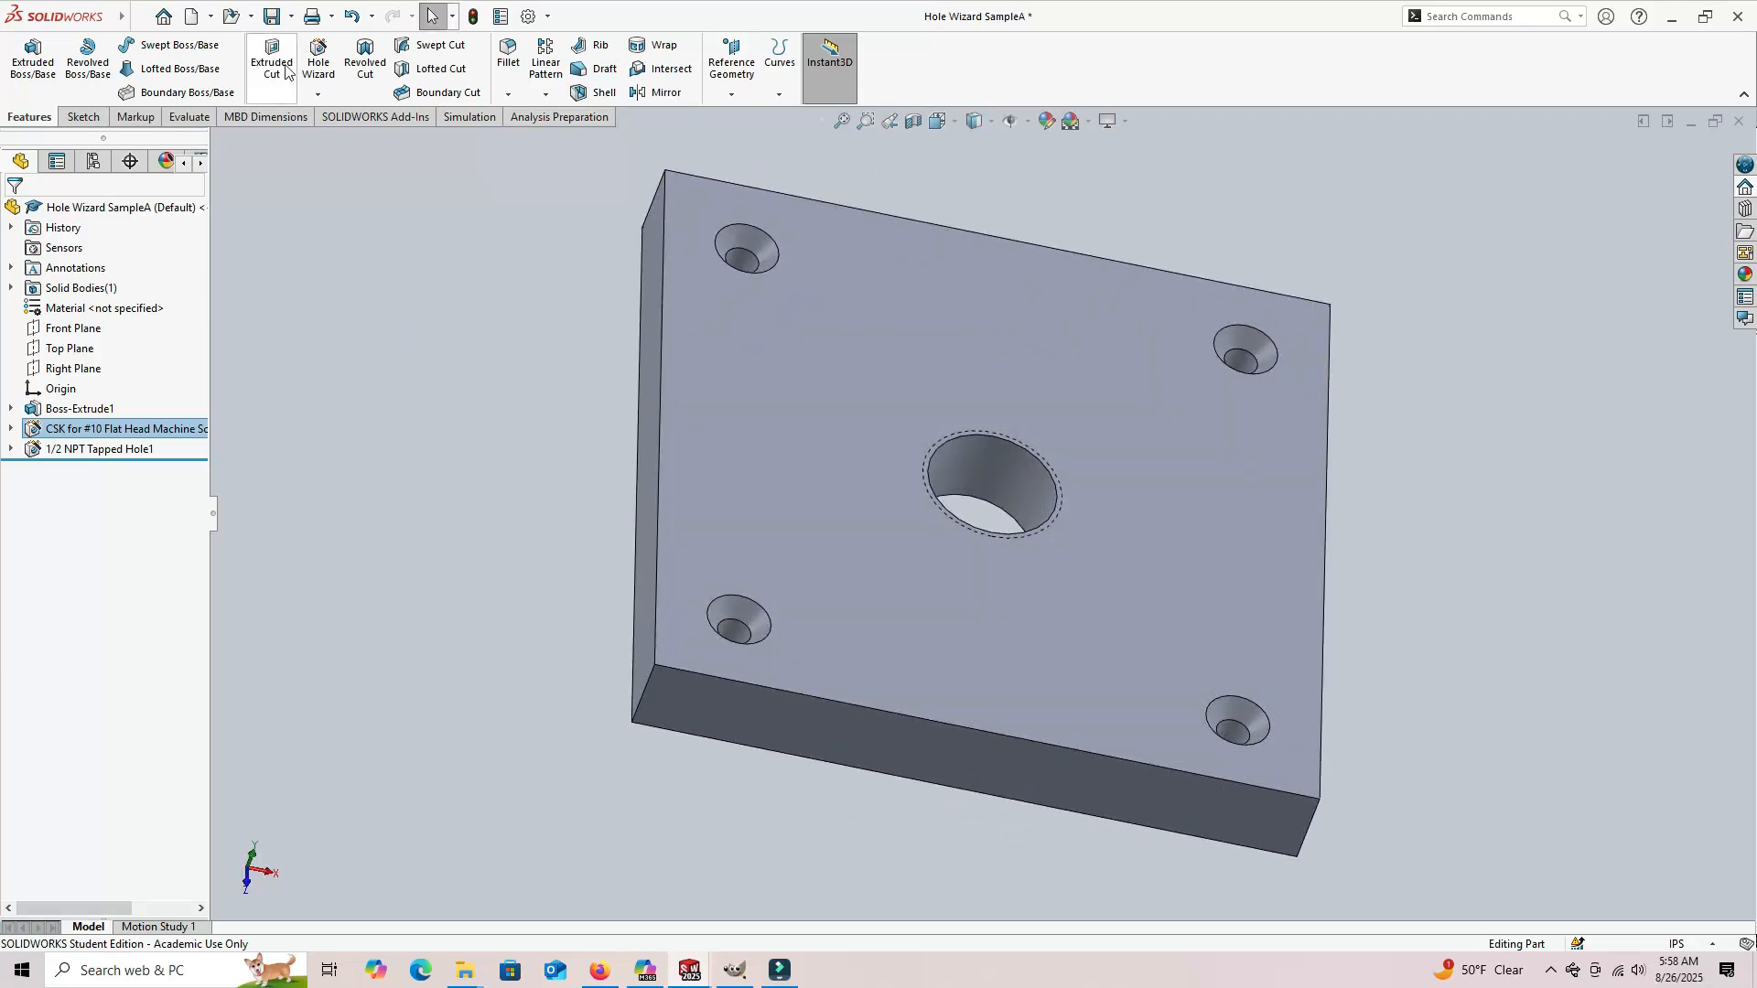
{"action": "left_click", "coordinate": [271, 15]}
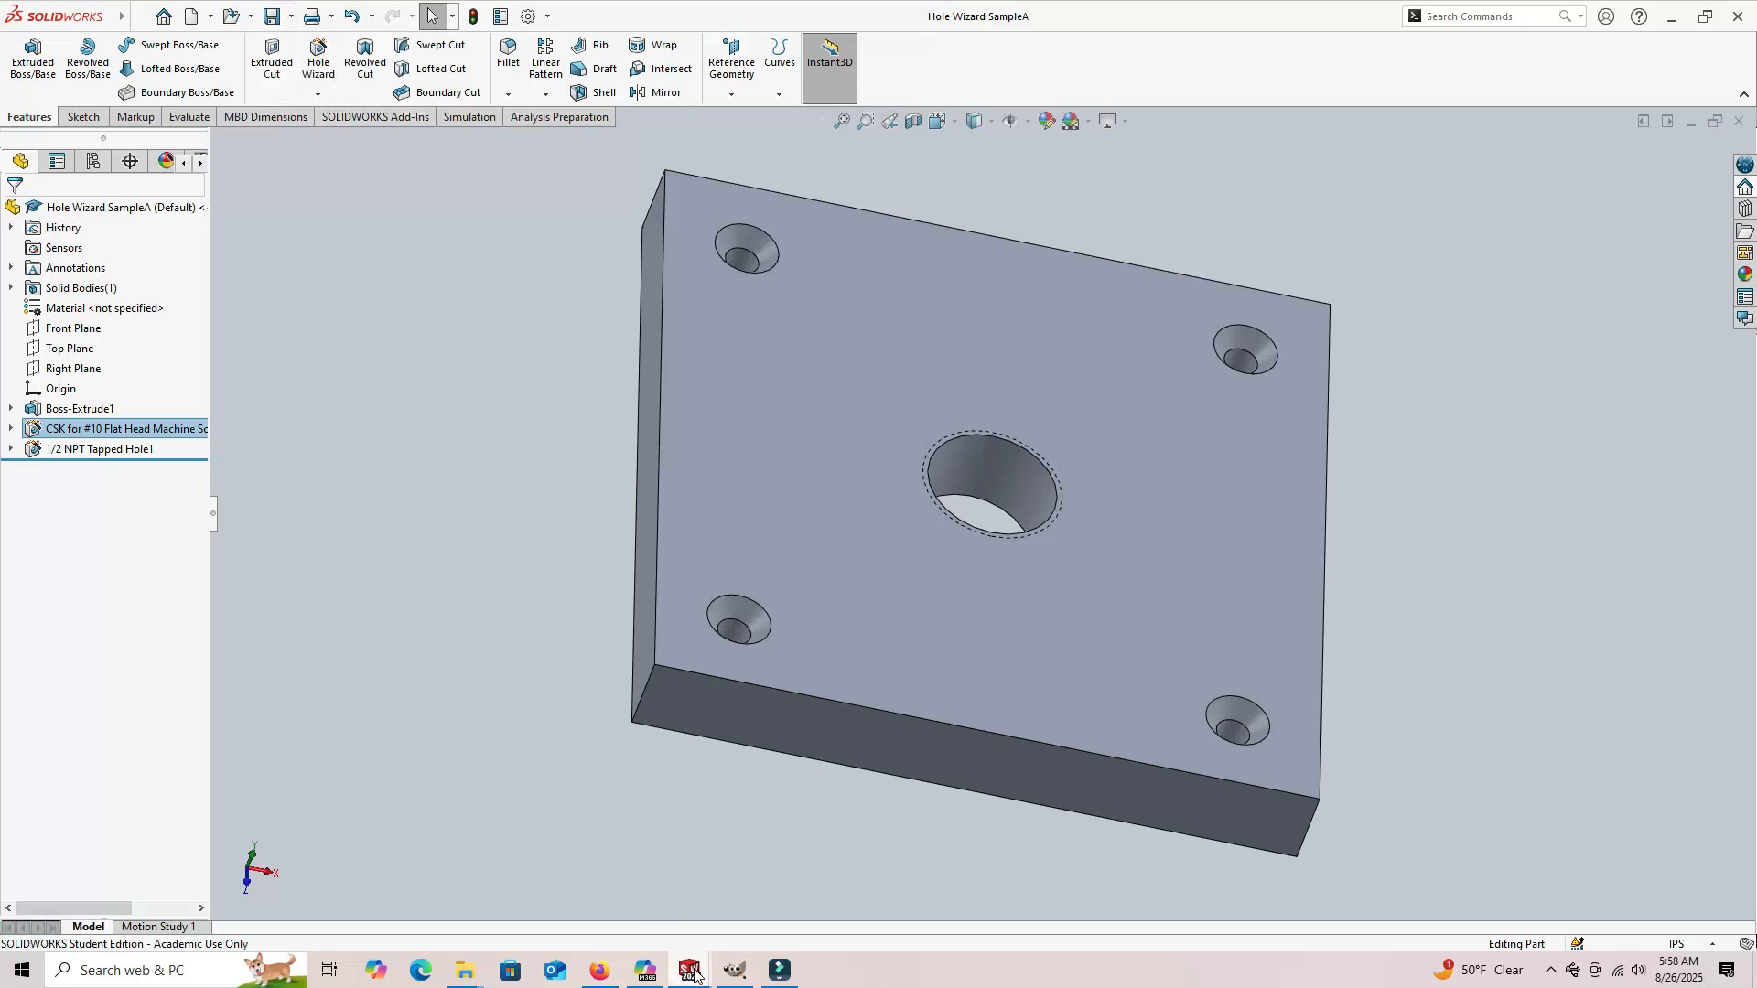
{"action": "mouse_move", "coordinate": [693, 972]}
{"action": "left_click", "coordinate": [1026, 875]}
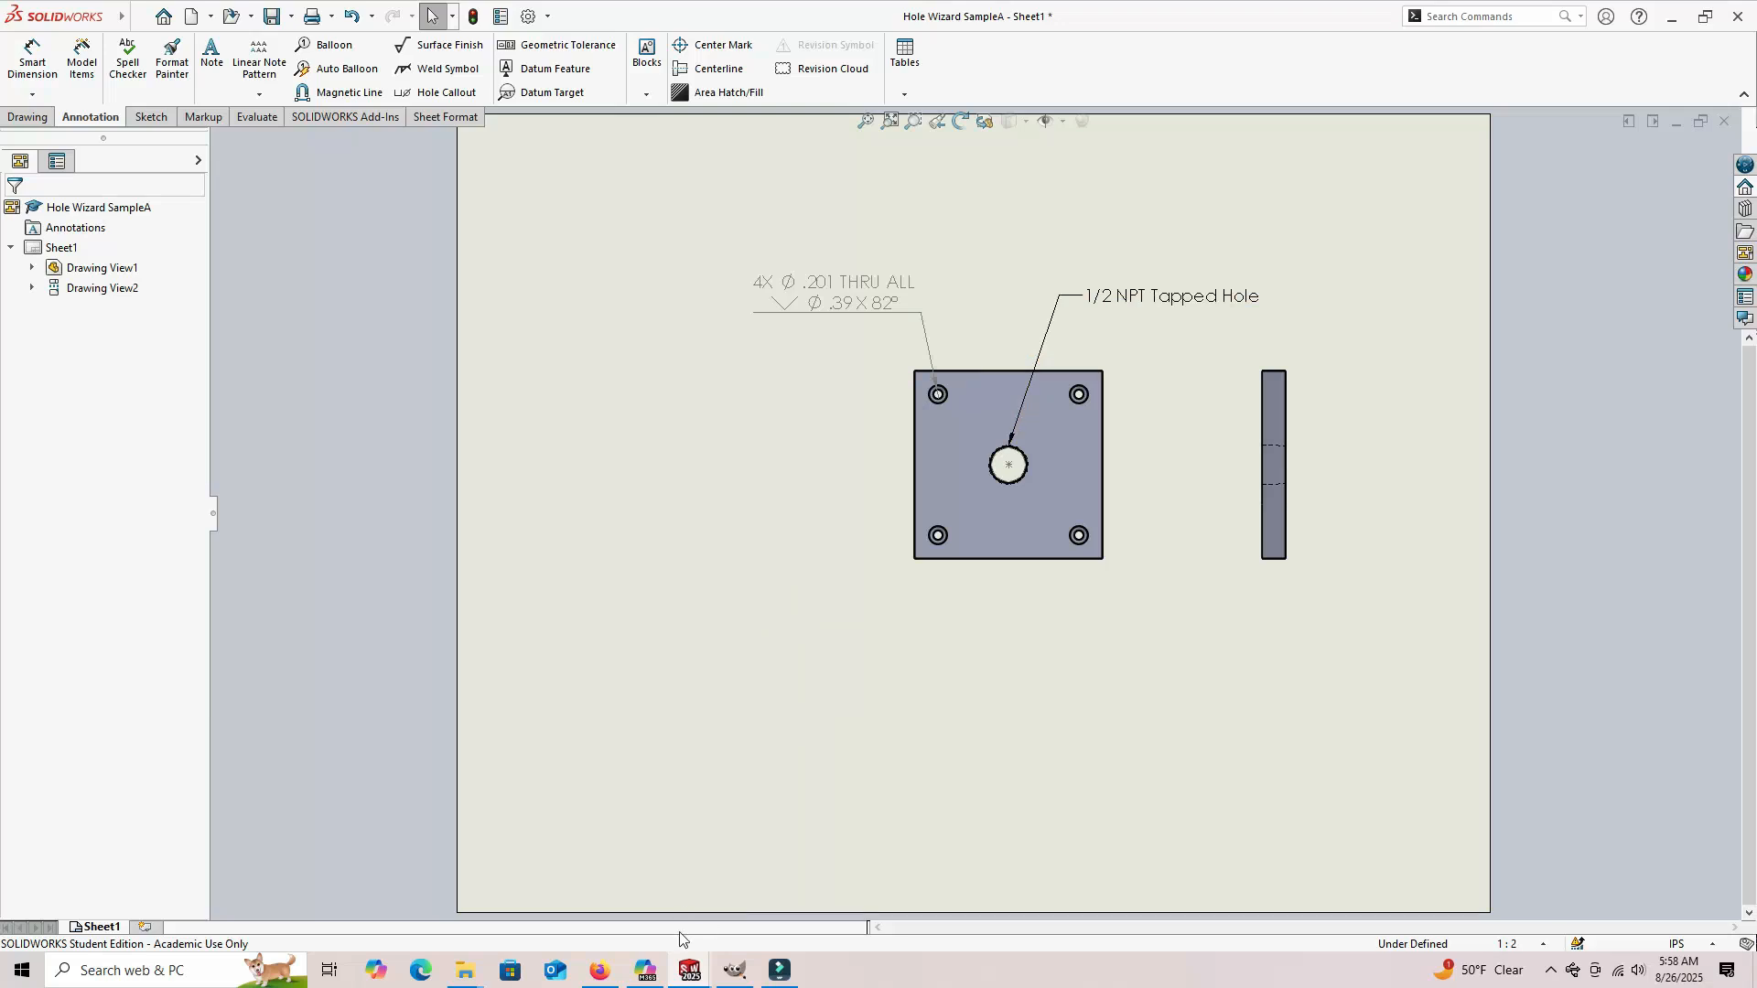
Step: Switch to the Stud Wizard Sample part and examine the threaded stud and its chamfered shoulder
{"action": "mouse_move", "coordinate": [682, 971]}
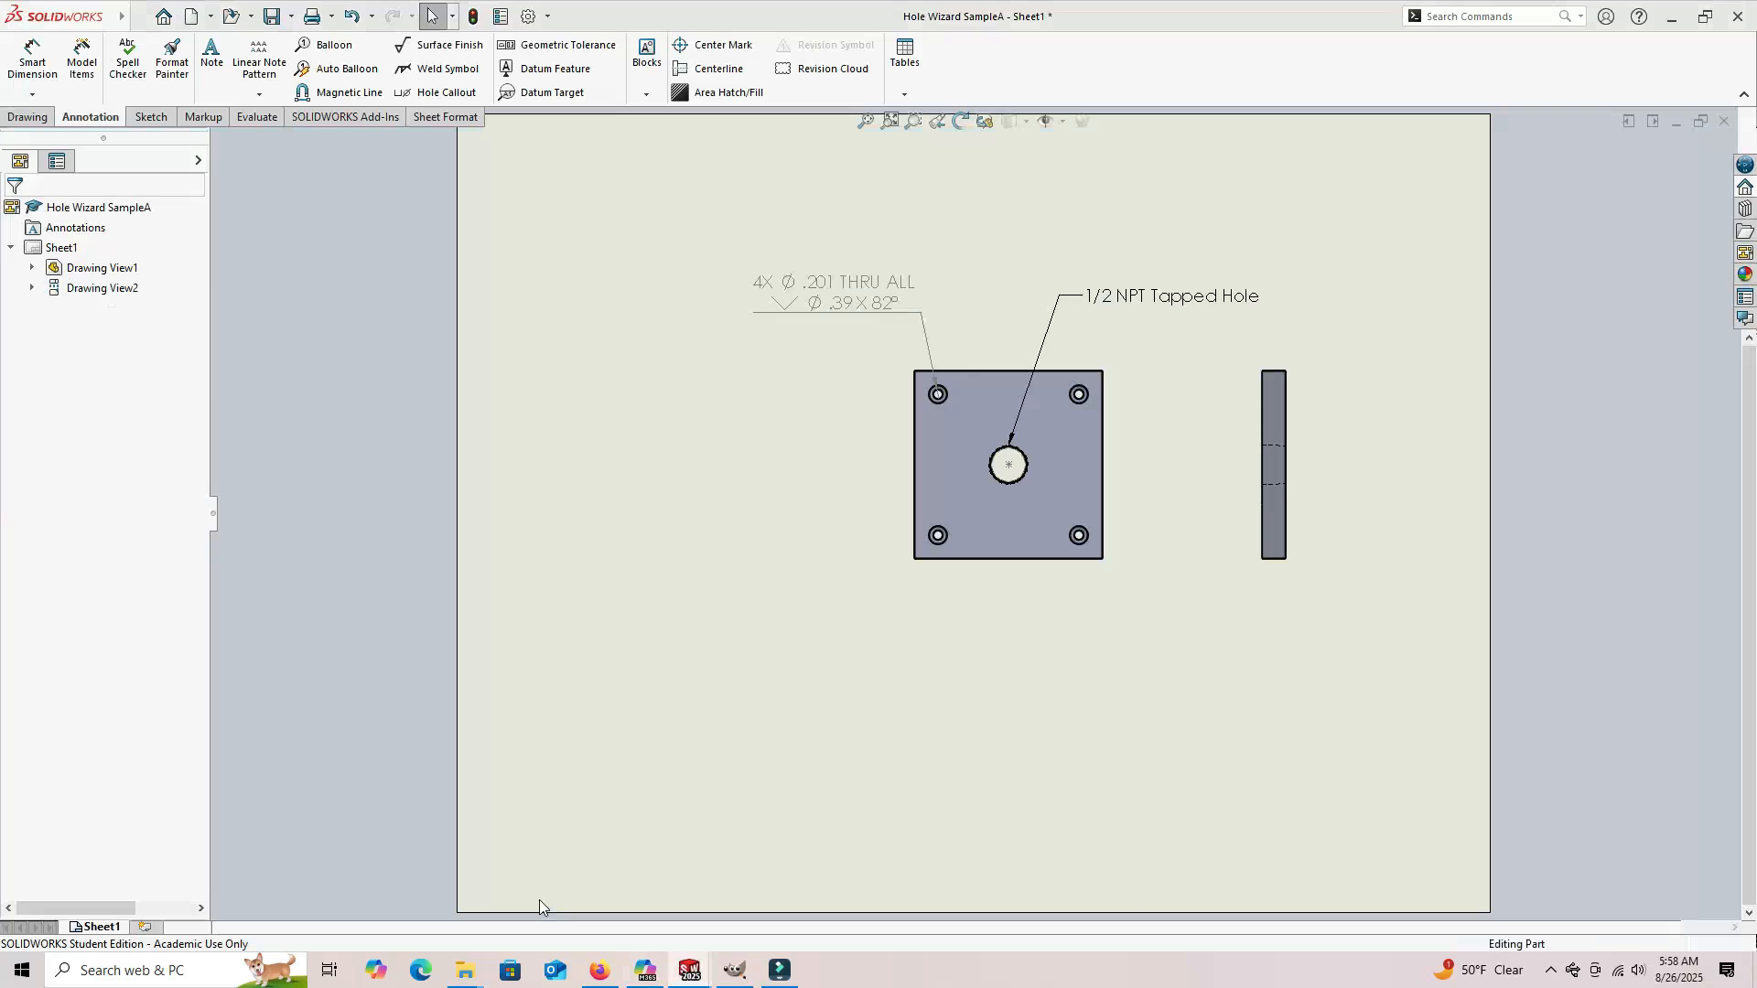
{"action": "left_click", "coordinate": [540, 898]}
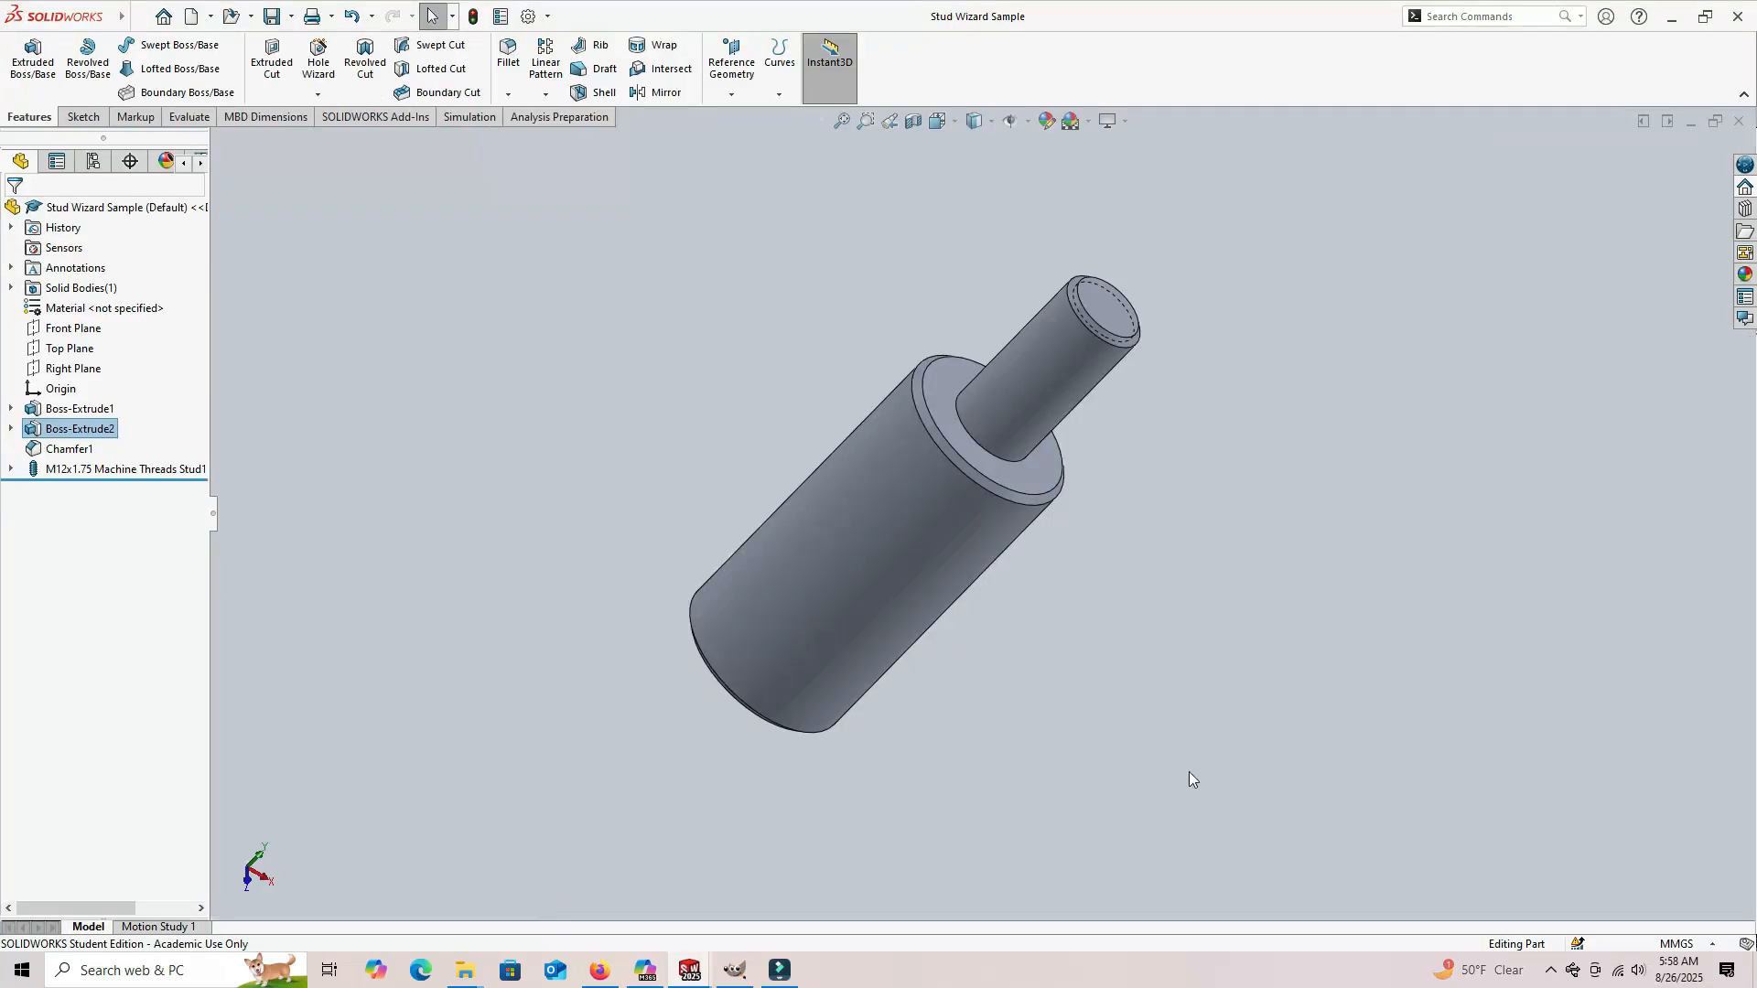
{"action": "middle_click_drag", "start_coordinate": [1281, 671], "coordinate": [1329, 663]}
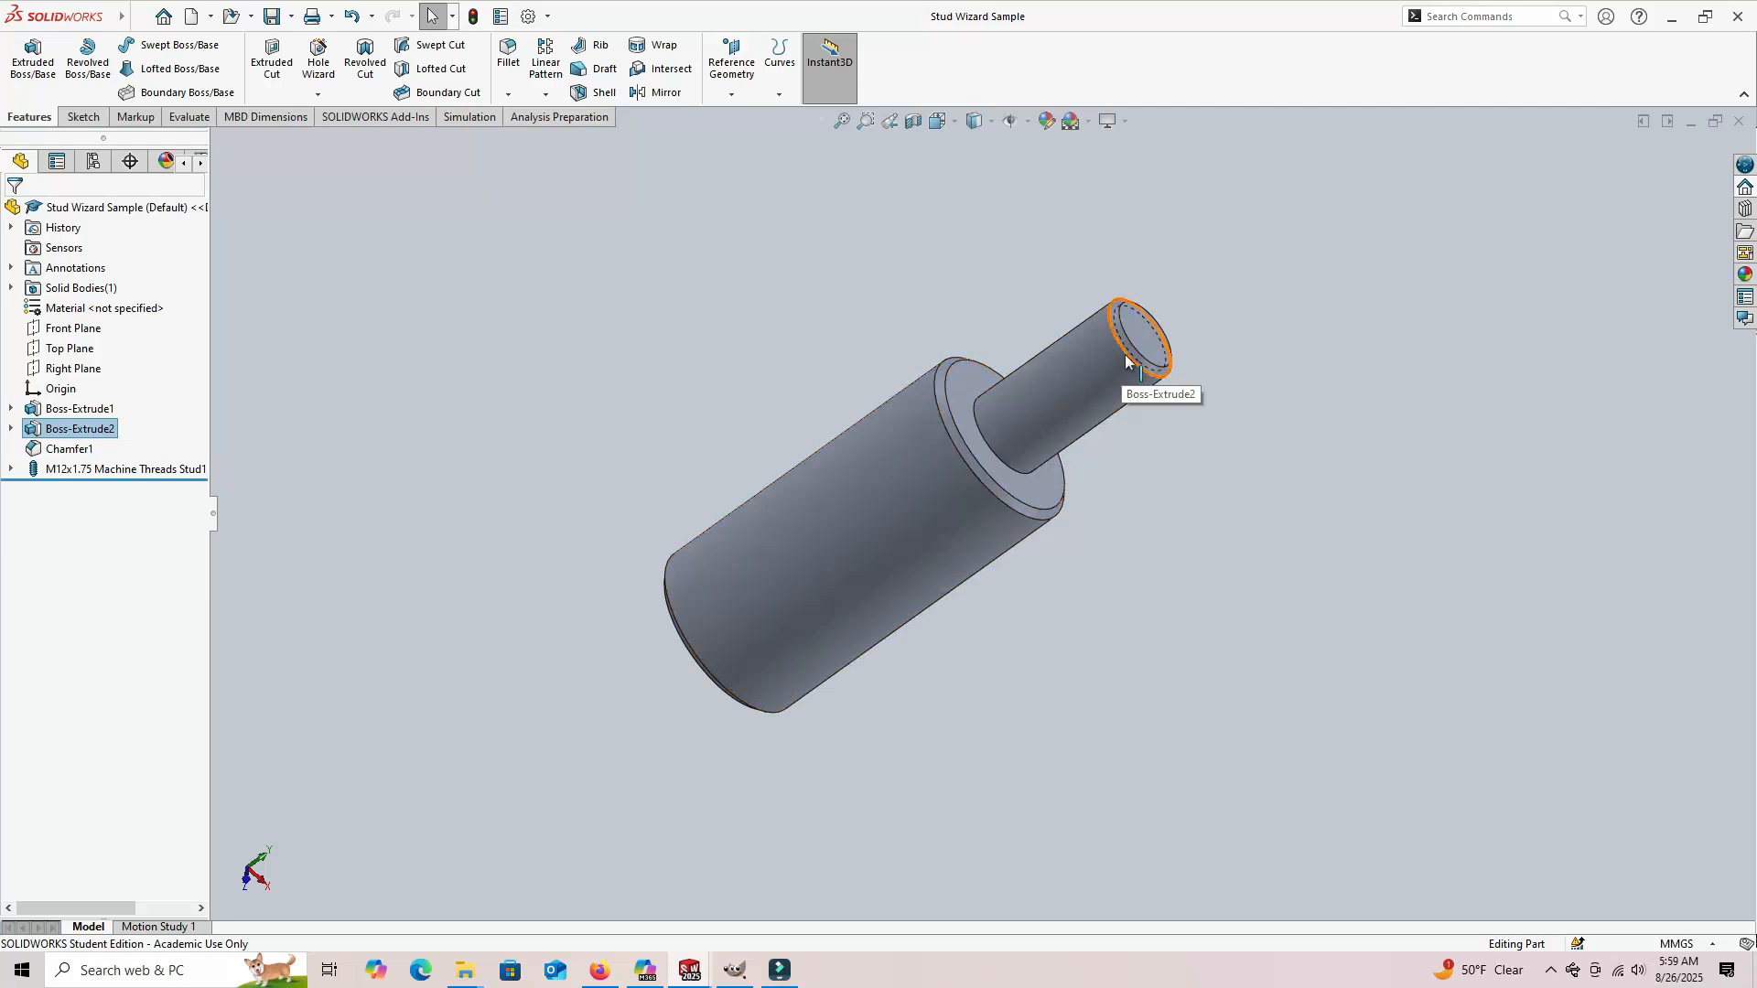
{"action": "middle_click_drag", "start_coordinate": [1310, 483], "coordinate": [1362, 655]}
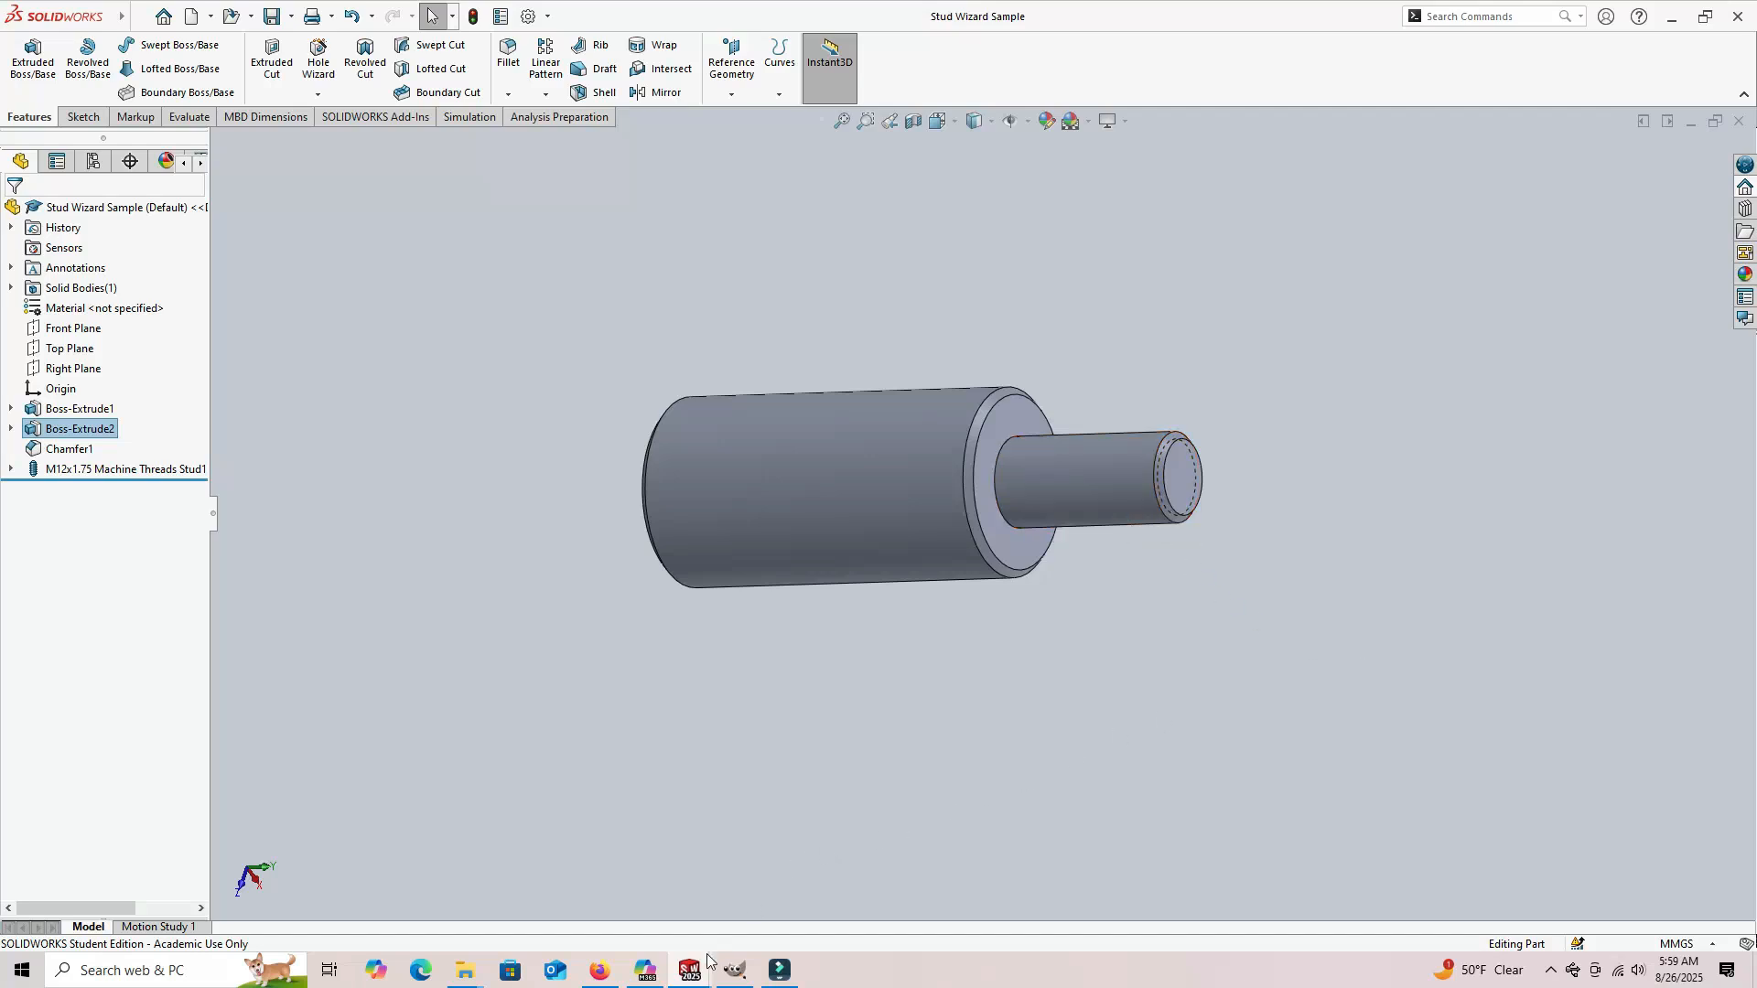
Step: Switch to the Stud Wizard SampleA part and extrude the circle sketched on the cylinder's end face 25 mm, blind
{"action": "mouse_move", "coordinate": [693, 977]}
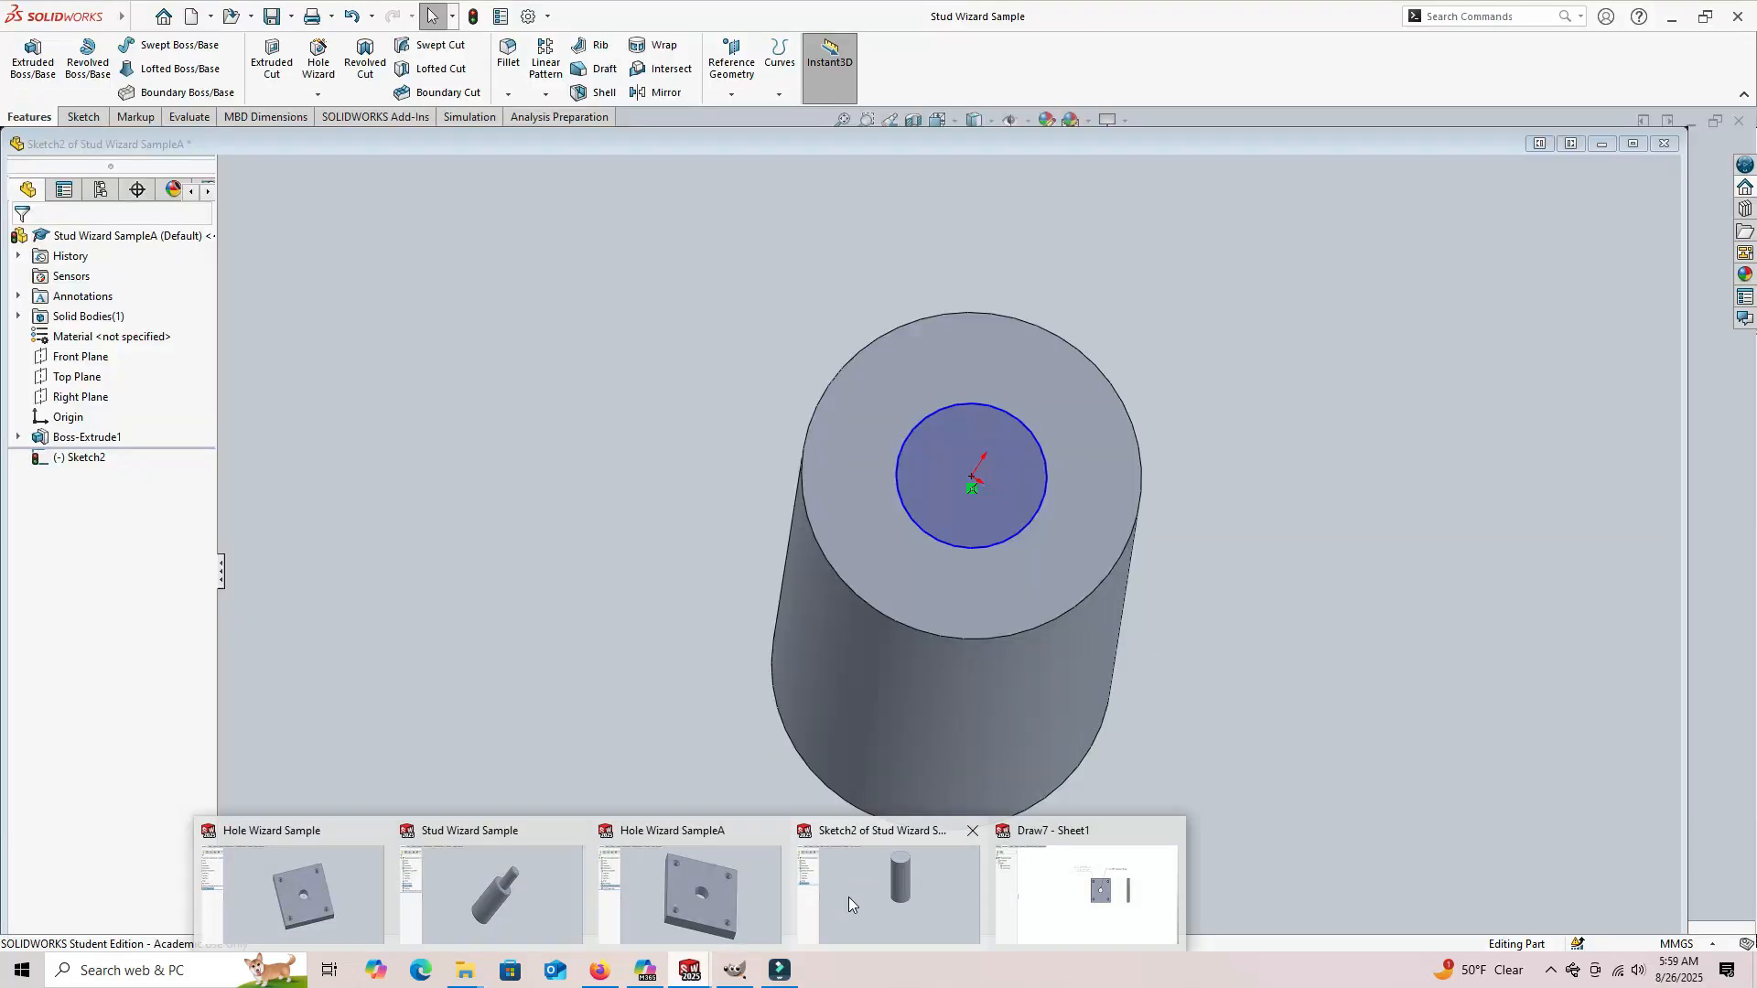
{"action": "left_click", "coordinate": [848, 897]}
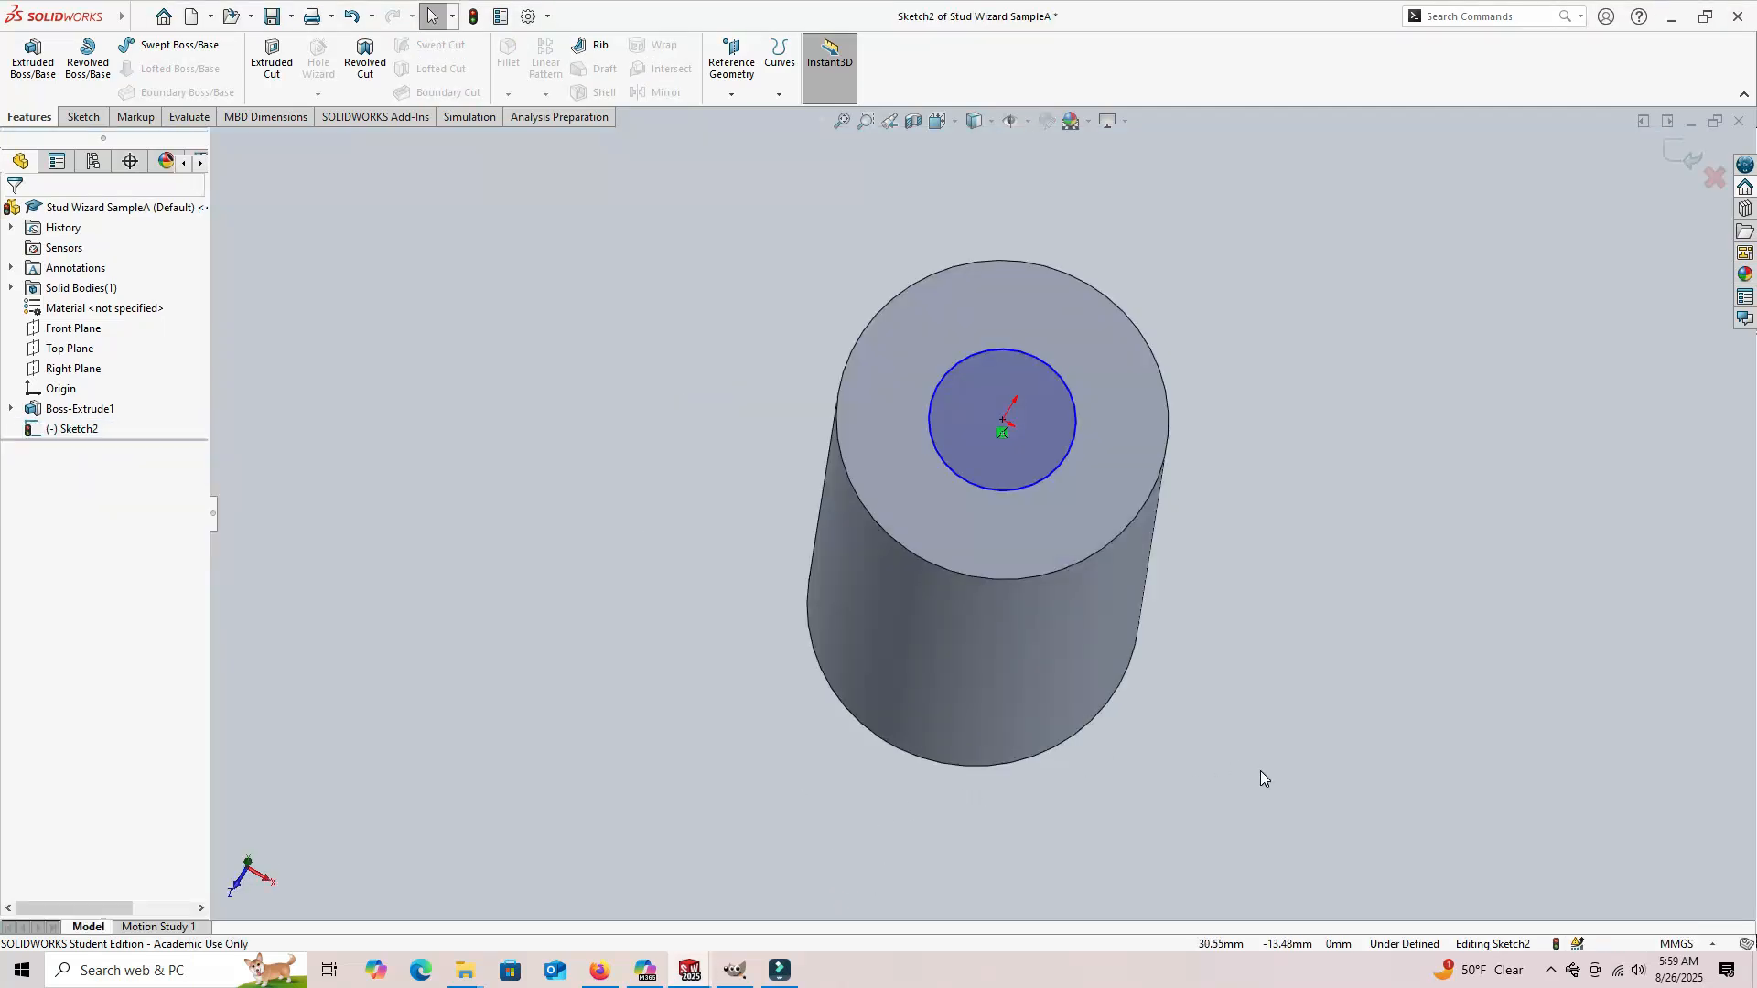
{"action": "middle_click_drag", "start_coordinate": [1259, 768], "coordinate": [1288, 649]}
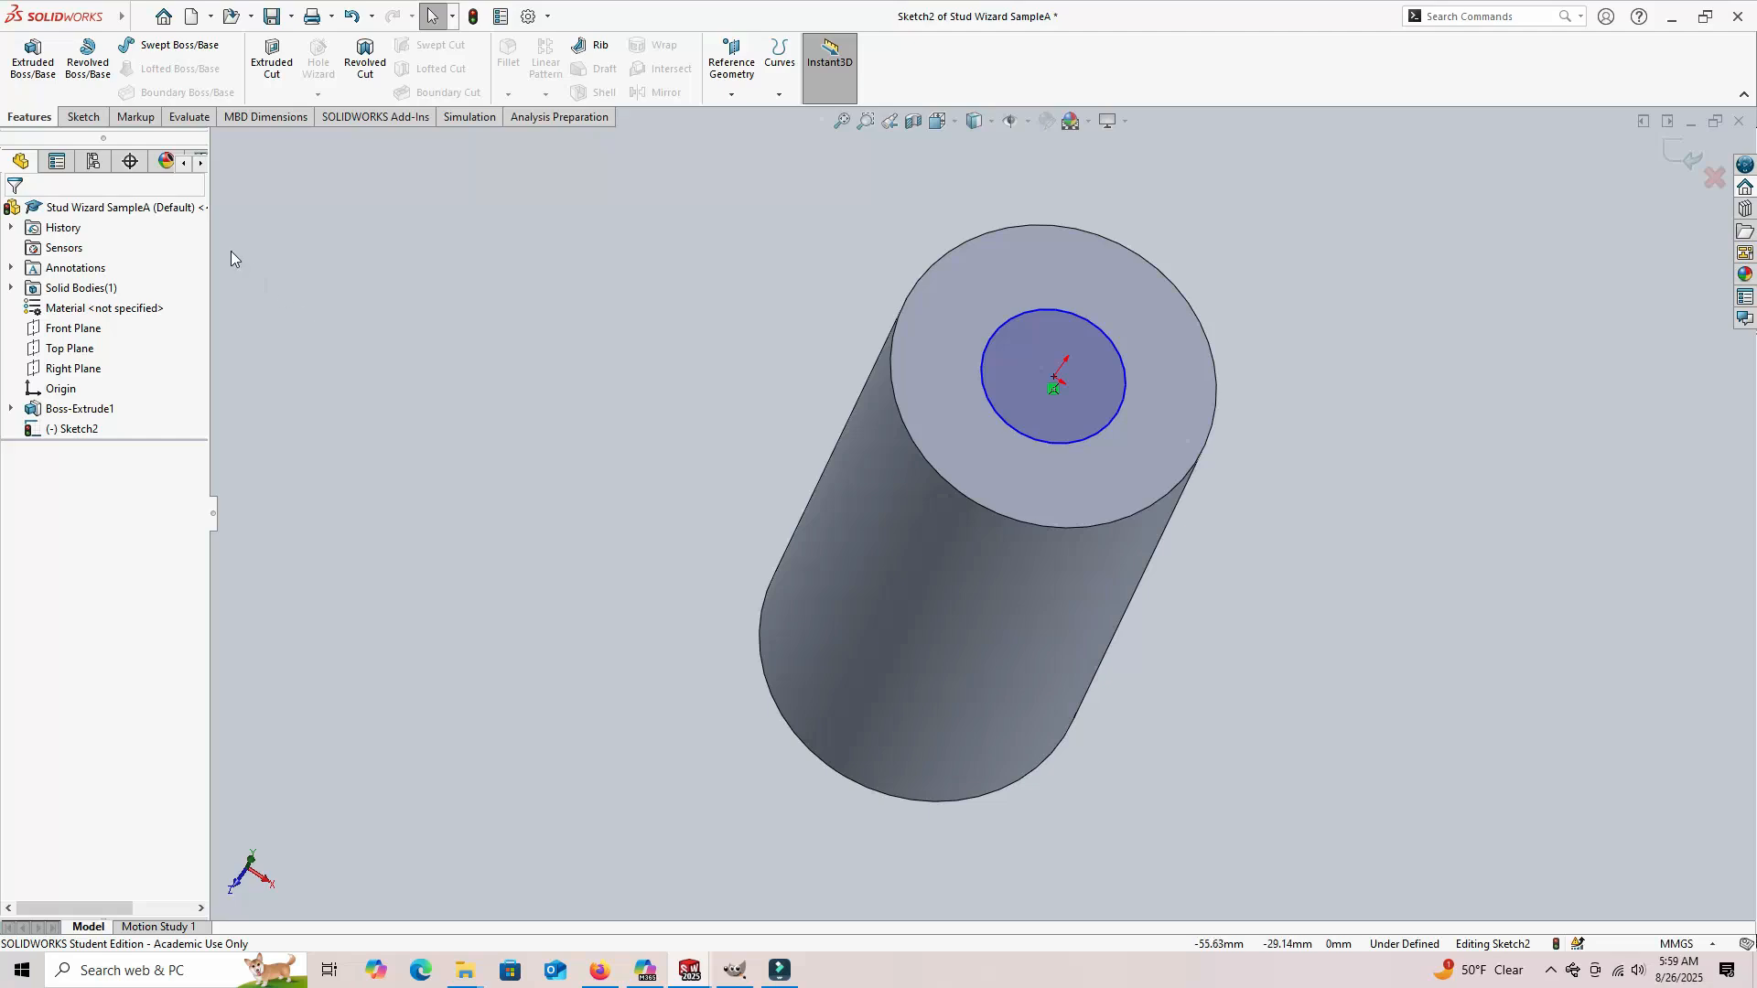
{"action": "left_click", "coordinate": [33, 59]}
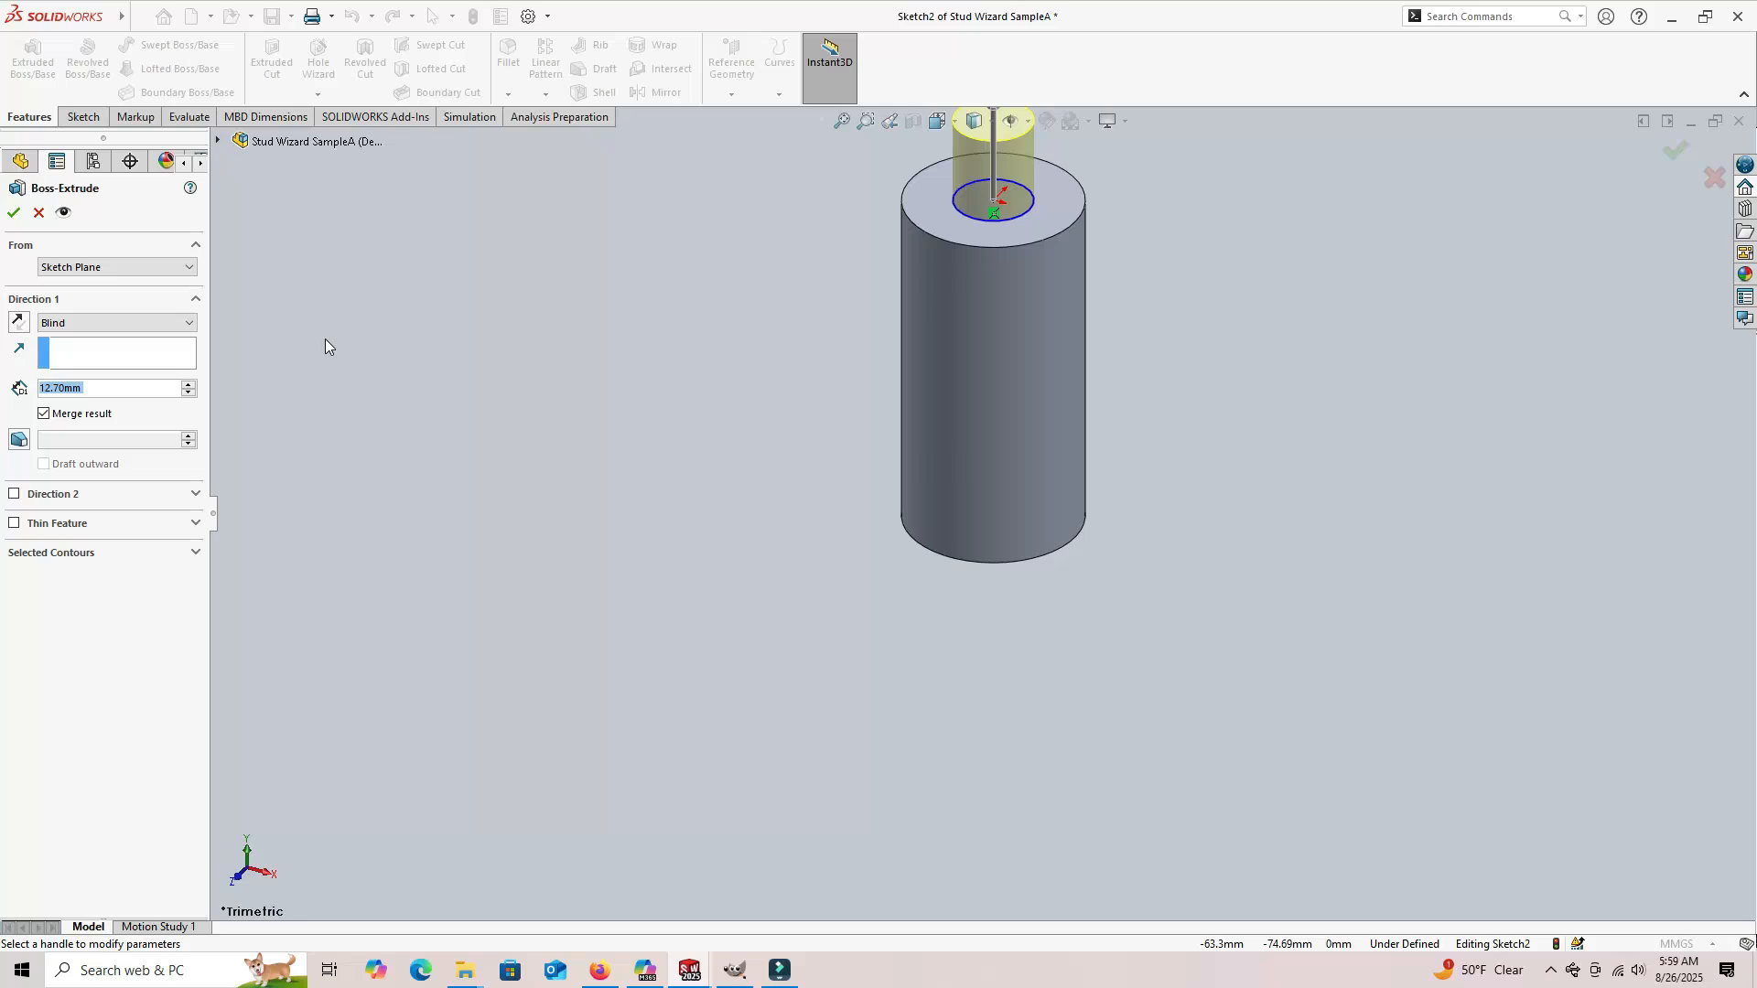
{"action": "type", "text": "25"}
{"action": "key", "text": "Return"}
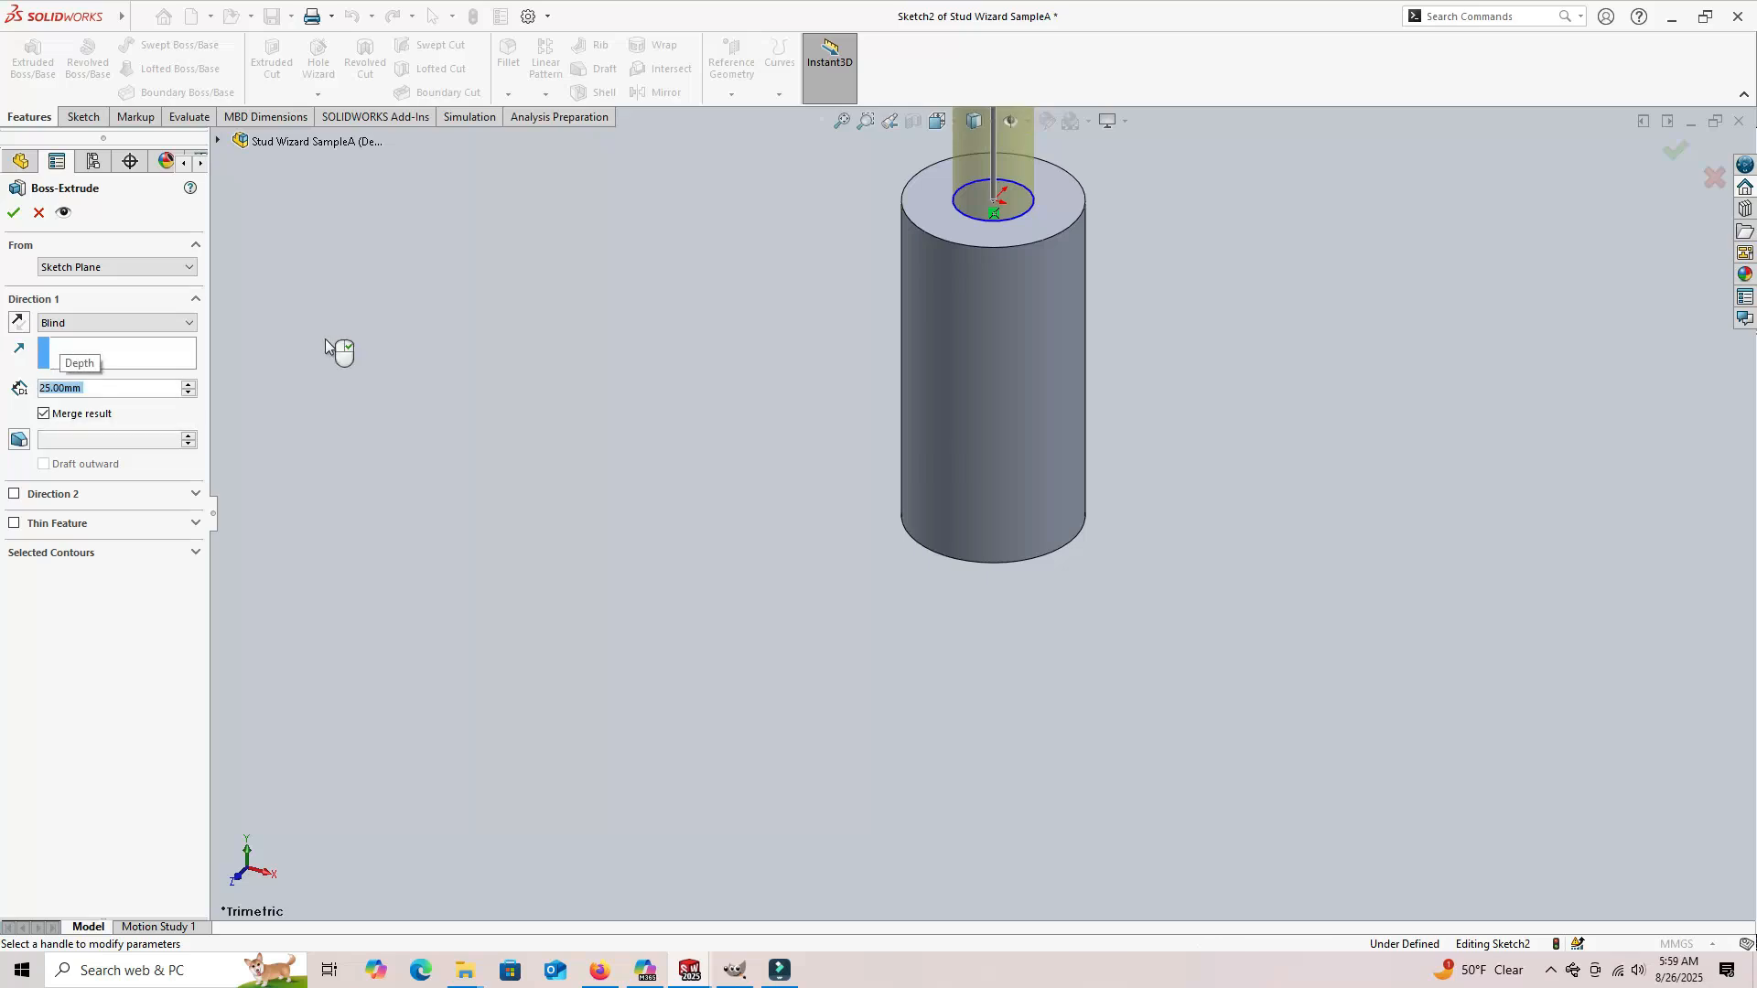
{"action": "left_click", "coordinate": [14, 213]}
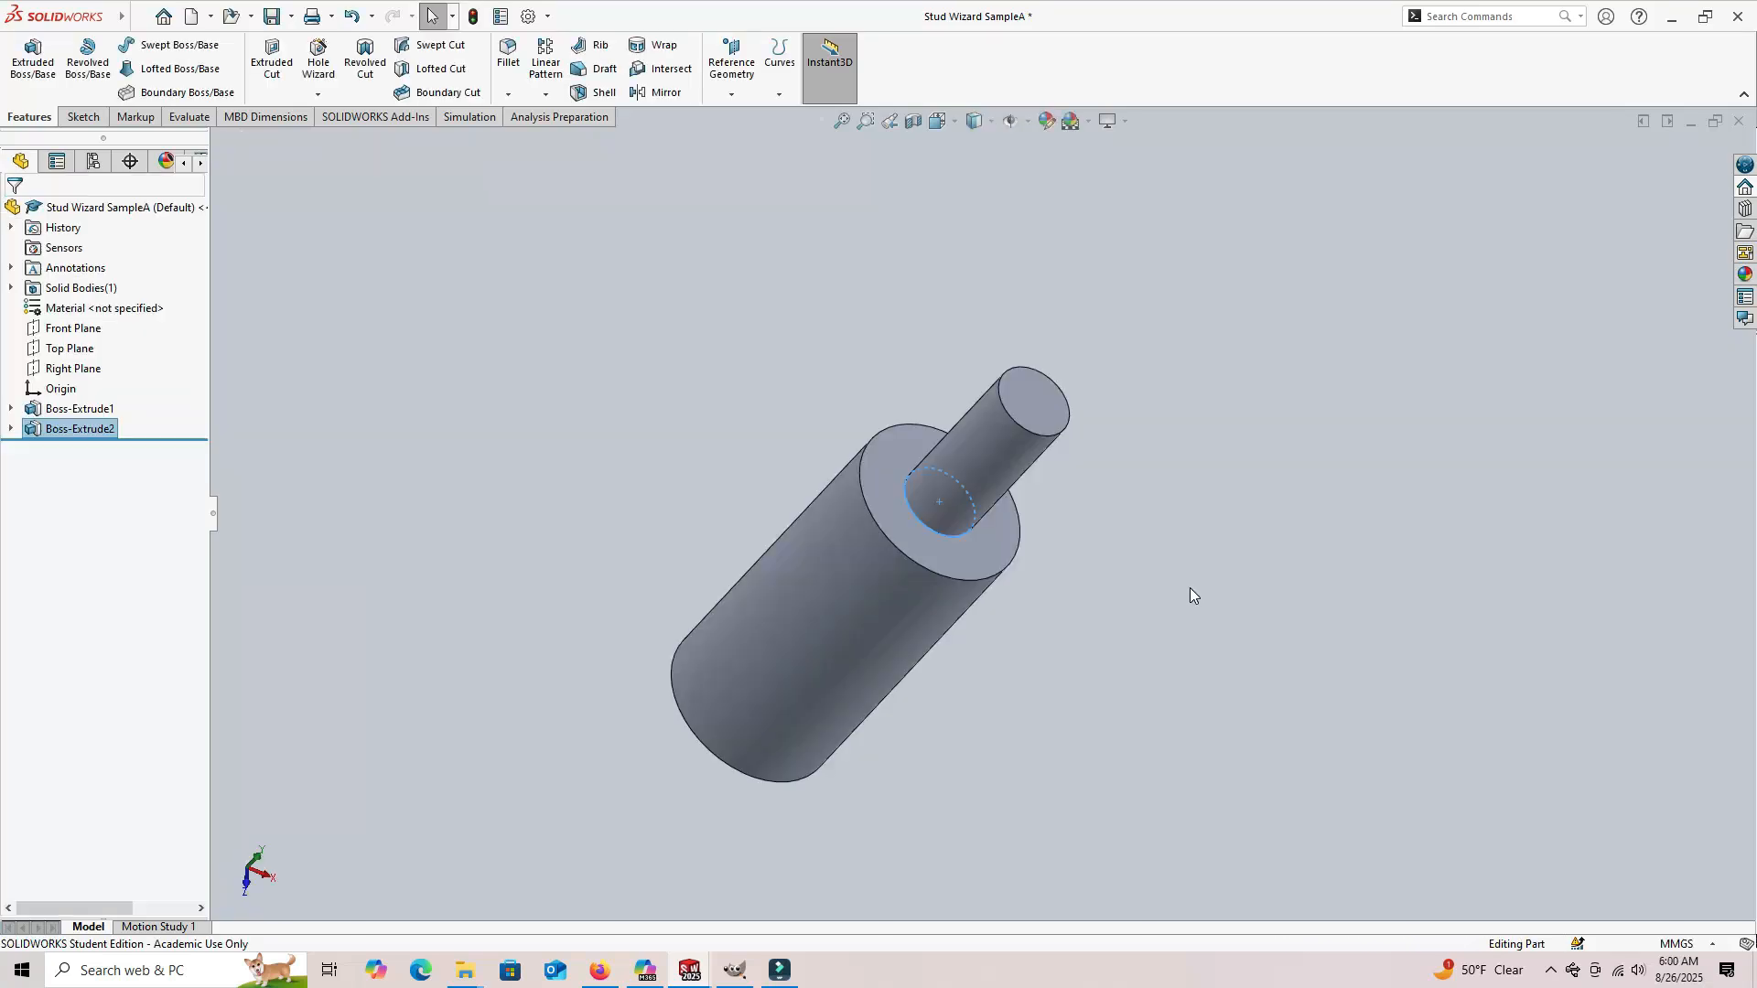
Step: Edit the smaller boss's sketch and dimension its circle's diameter as 12 mm
{"action": "mouse_move", "coordinate": [1191, 588]}
{"action": "middle_mouse_down"}
{"action": "mouse_move", "coordinate": [1228, 580]}
{"action": "mouse_move", "coordinate": [1250, 615]}
{"action": "mouse_move", "coordinate": [1098, 655]}
{"action": "mouse_move", "coordinate": [1114, 679]}
{"action": "mouse_move", "coordinate": [1173, 611]}
{"action": "middle_mouse_up"}
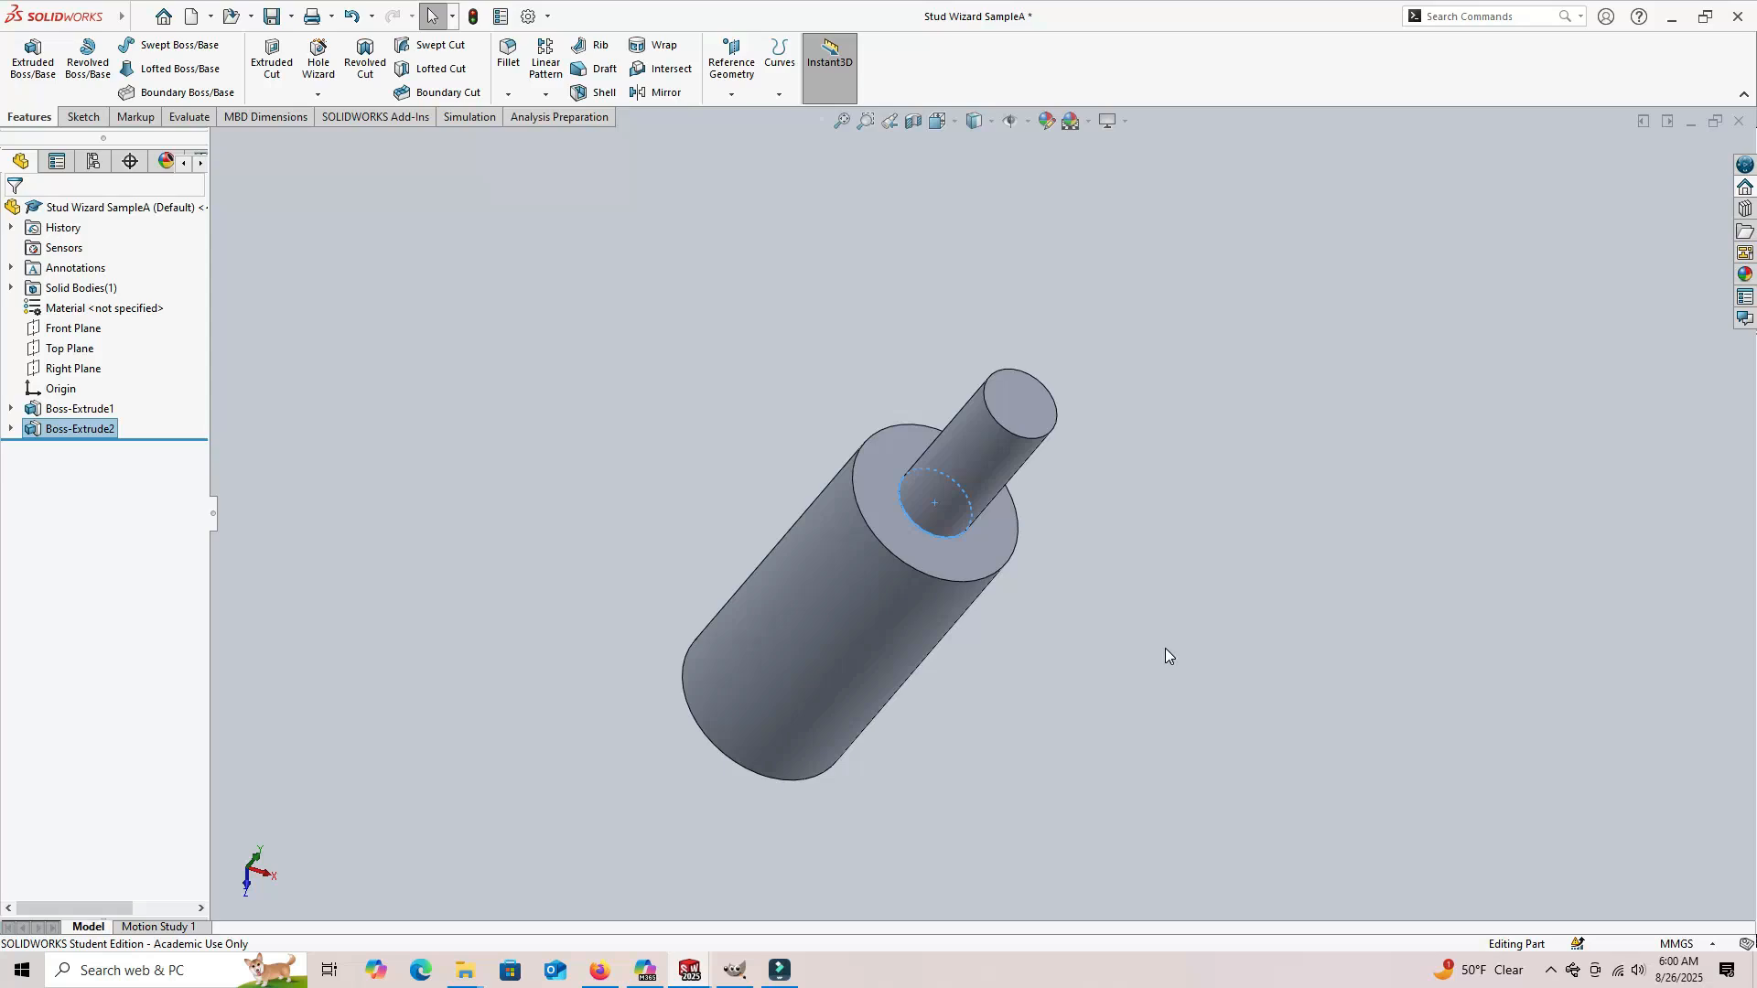
{"action": "middle_click_drag", "start_coordinate": [1168, 645], "coordinate": [1235, 627]}
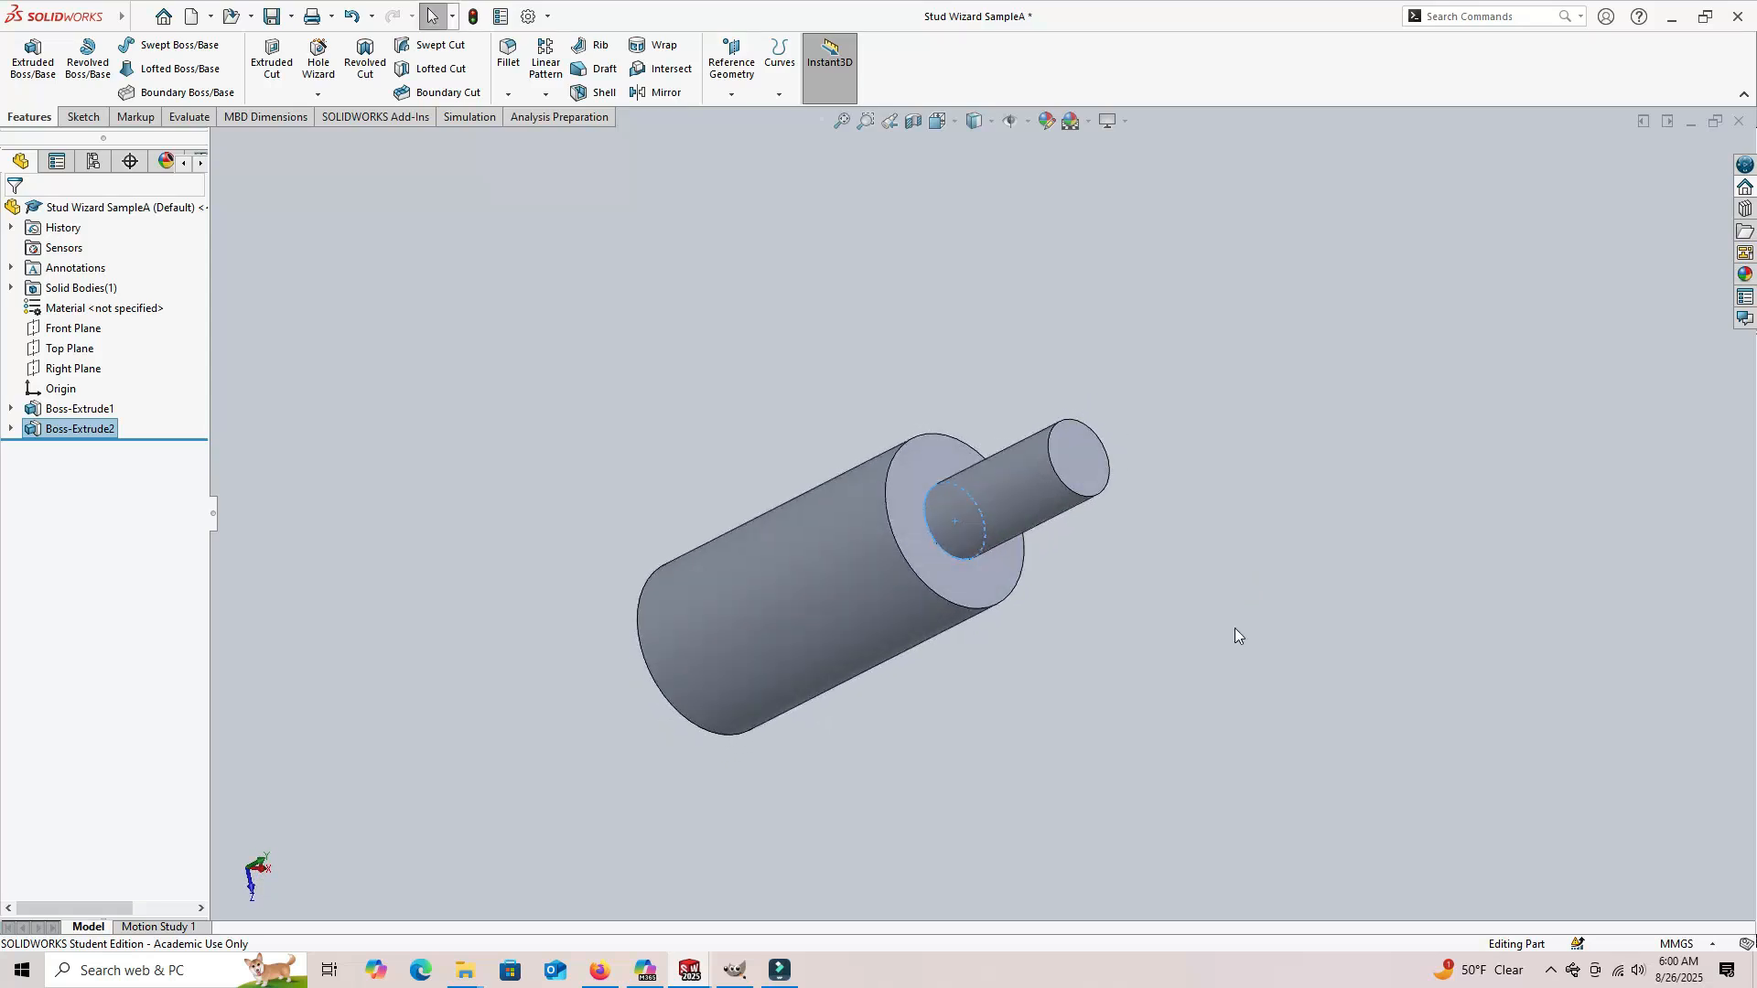
{"action": "left_click", "coordinate": [405, 469]}
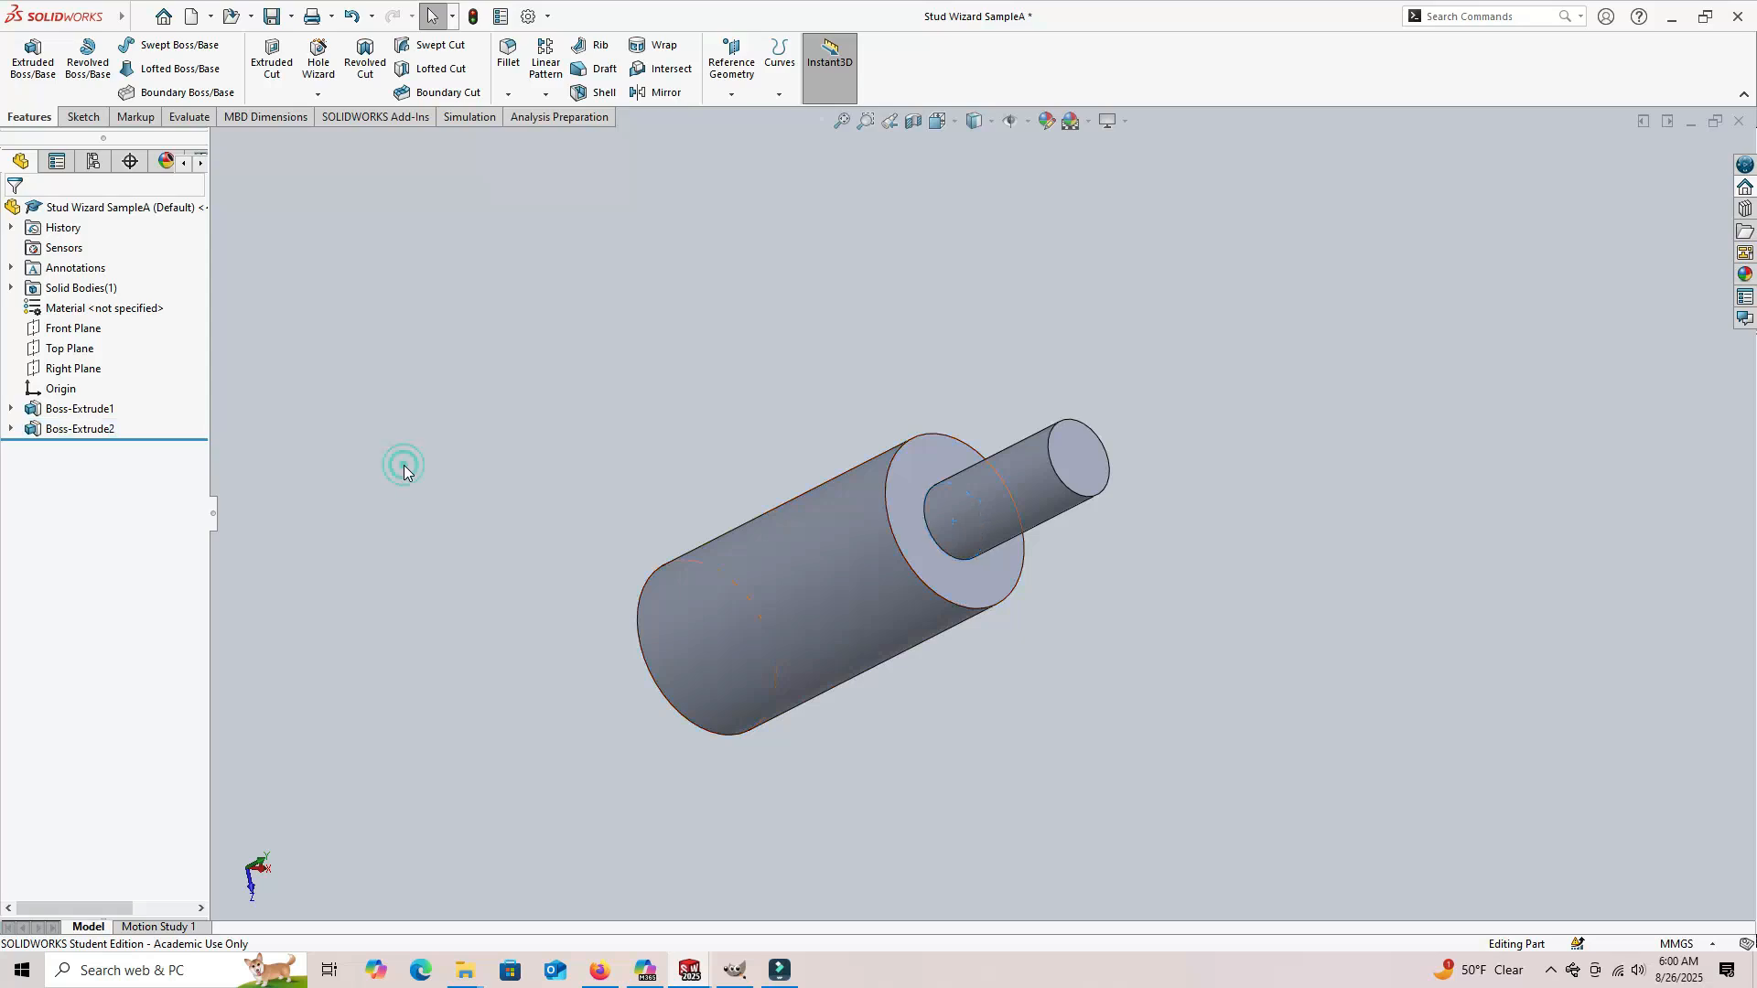
{"action": "left_click", "coordinate": [73, 430]}
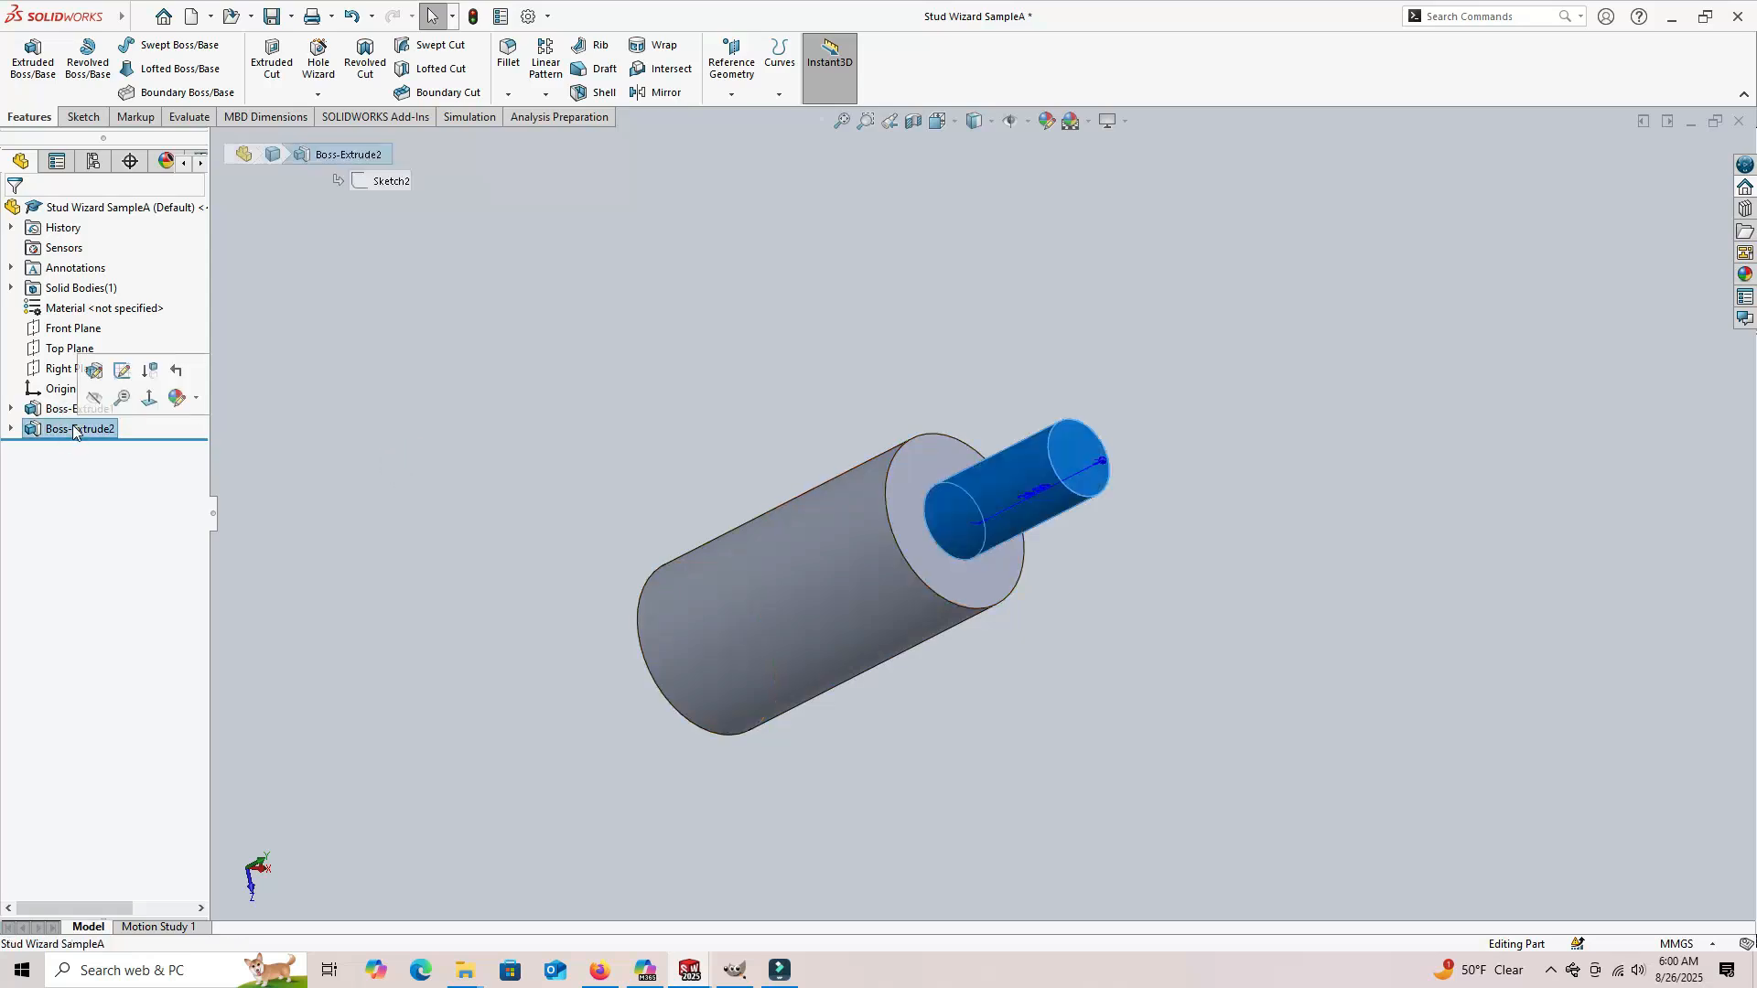
{"action": "left_click", "coordinate": [116, 368]}
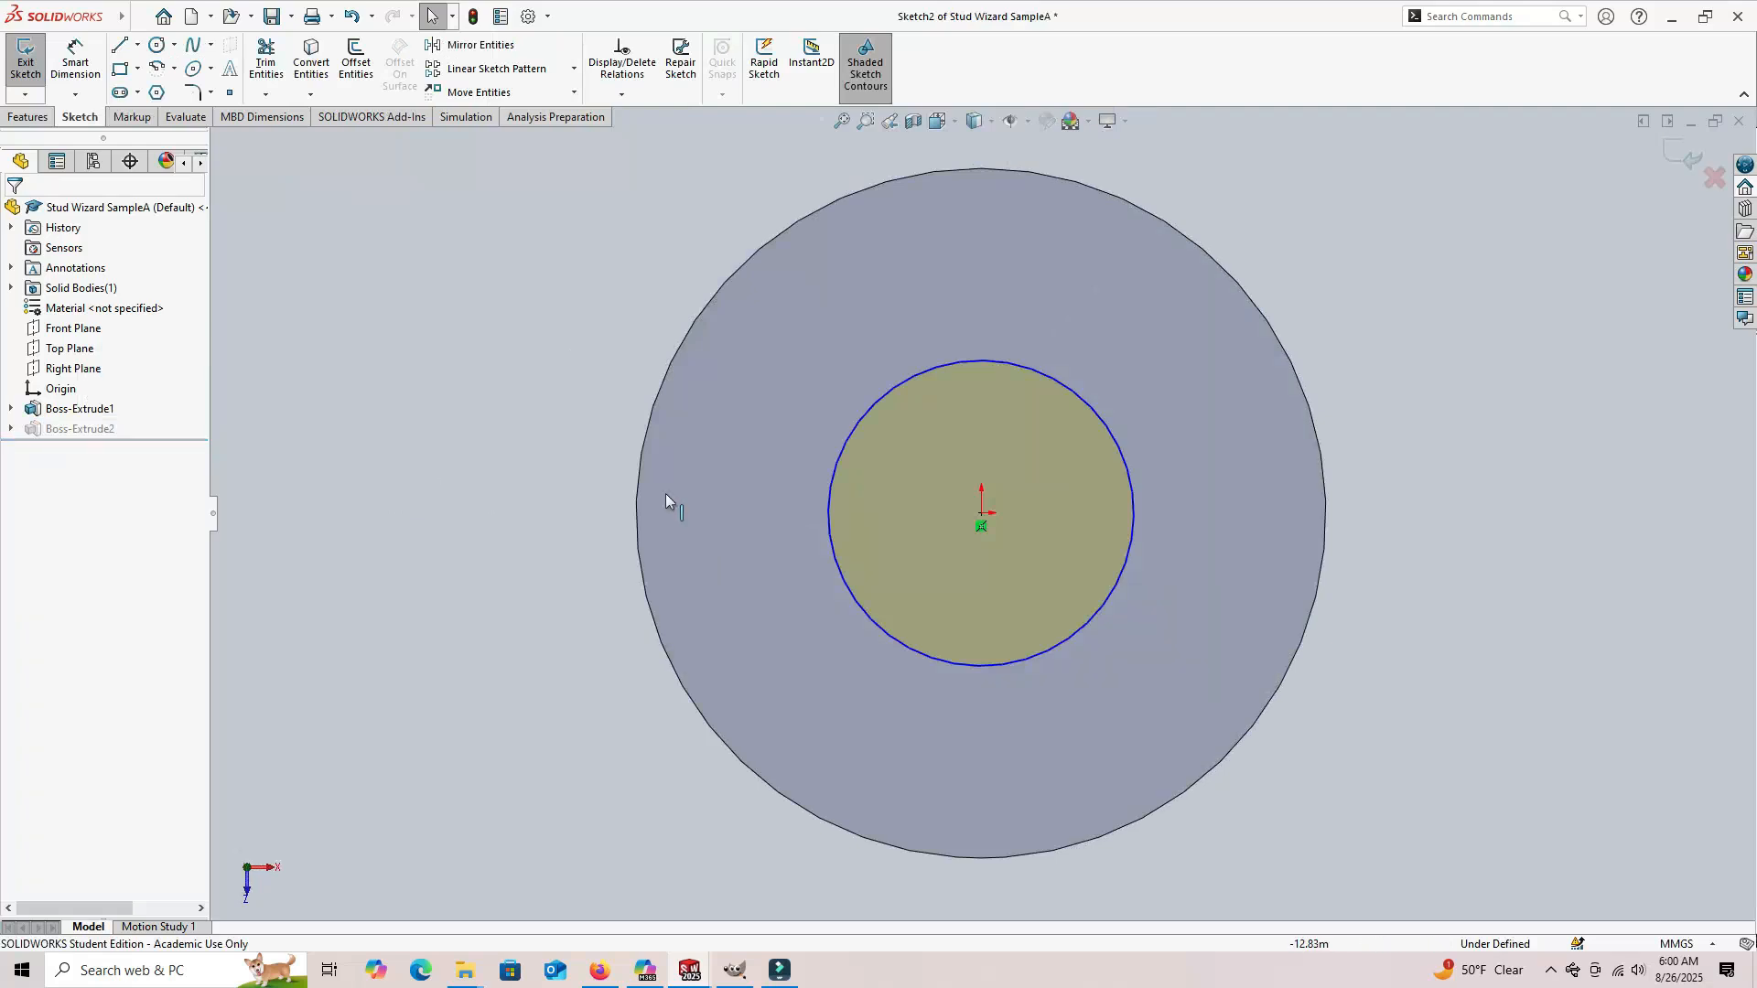
{"action": "left_click", "coordinate": [834, 458]}
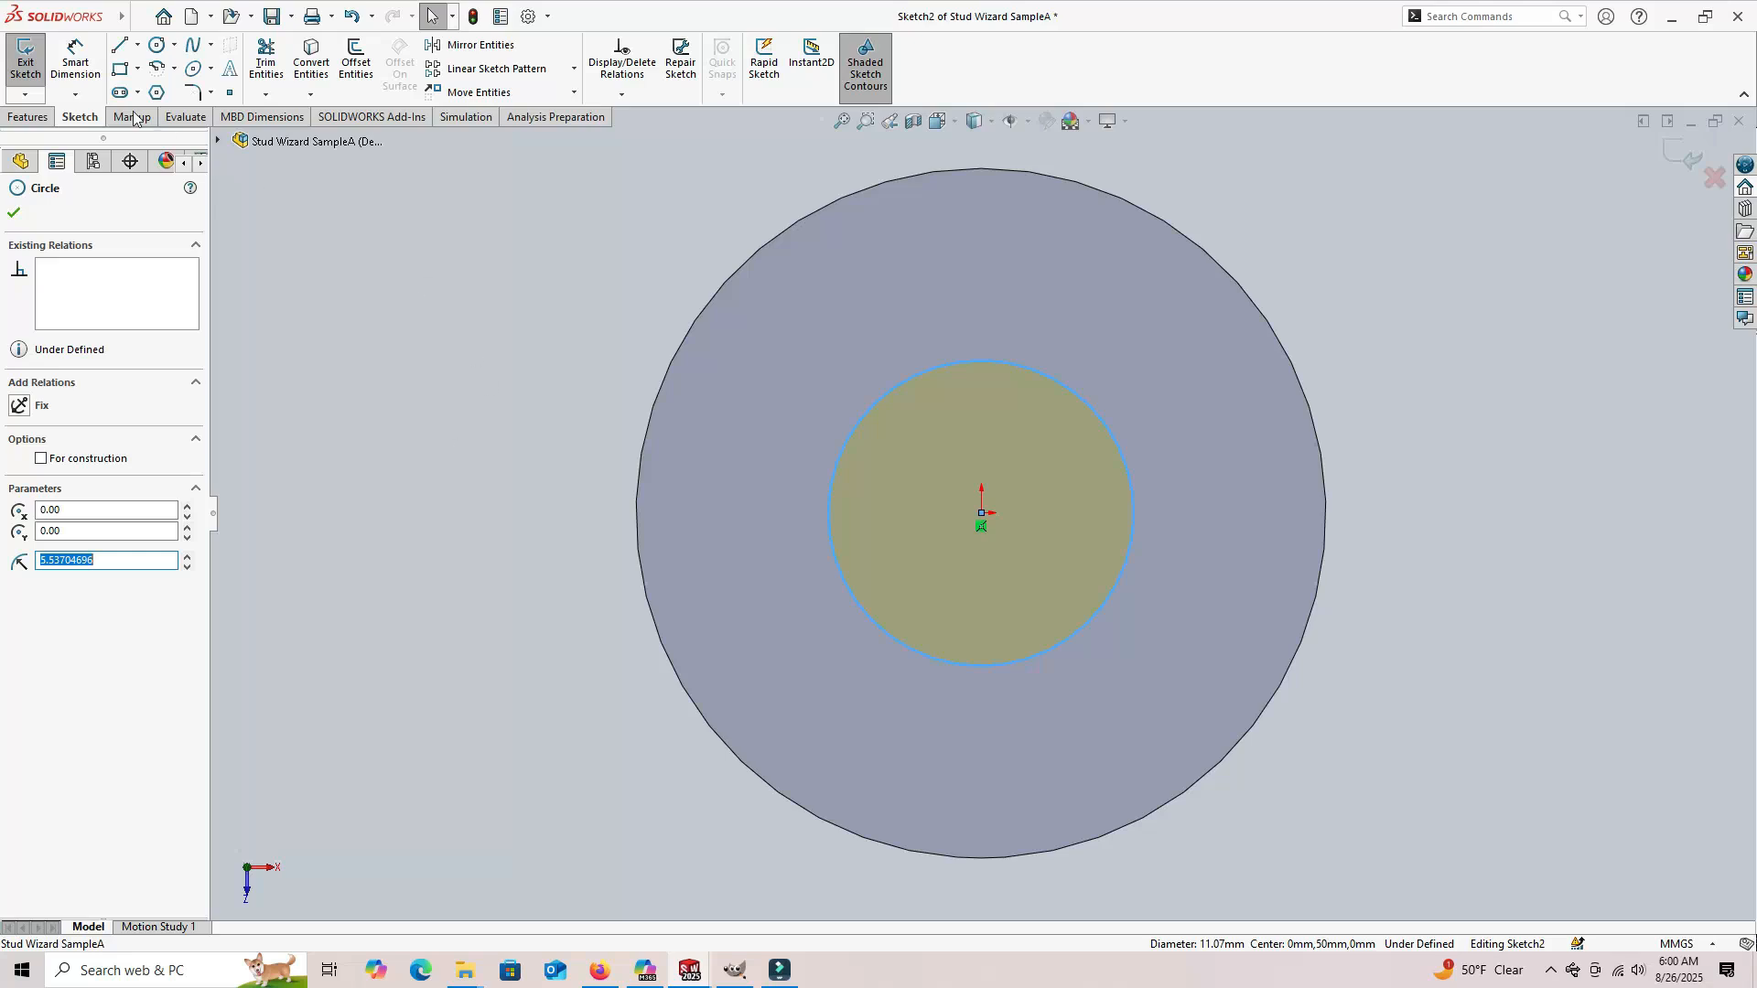
{"action": "left_click", "coordinate": [75, 66]}
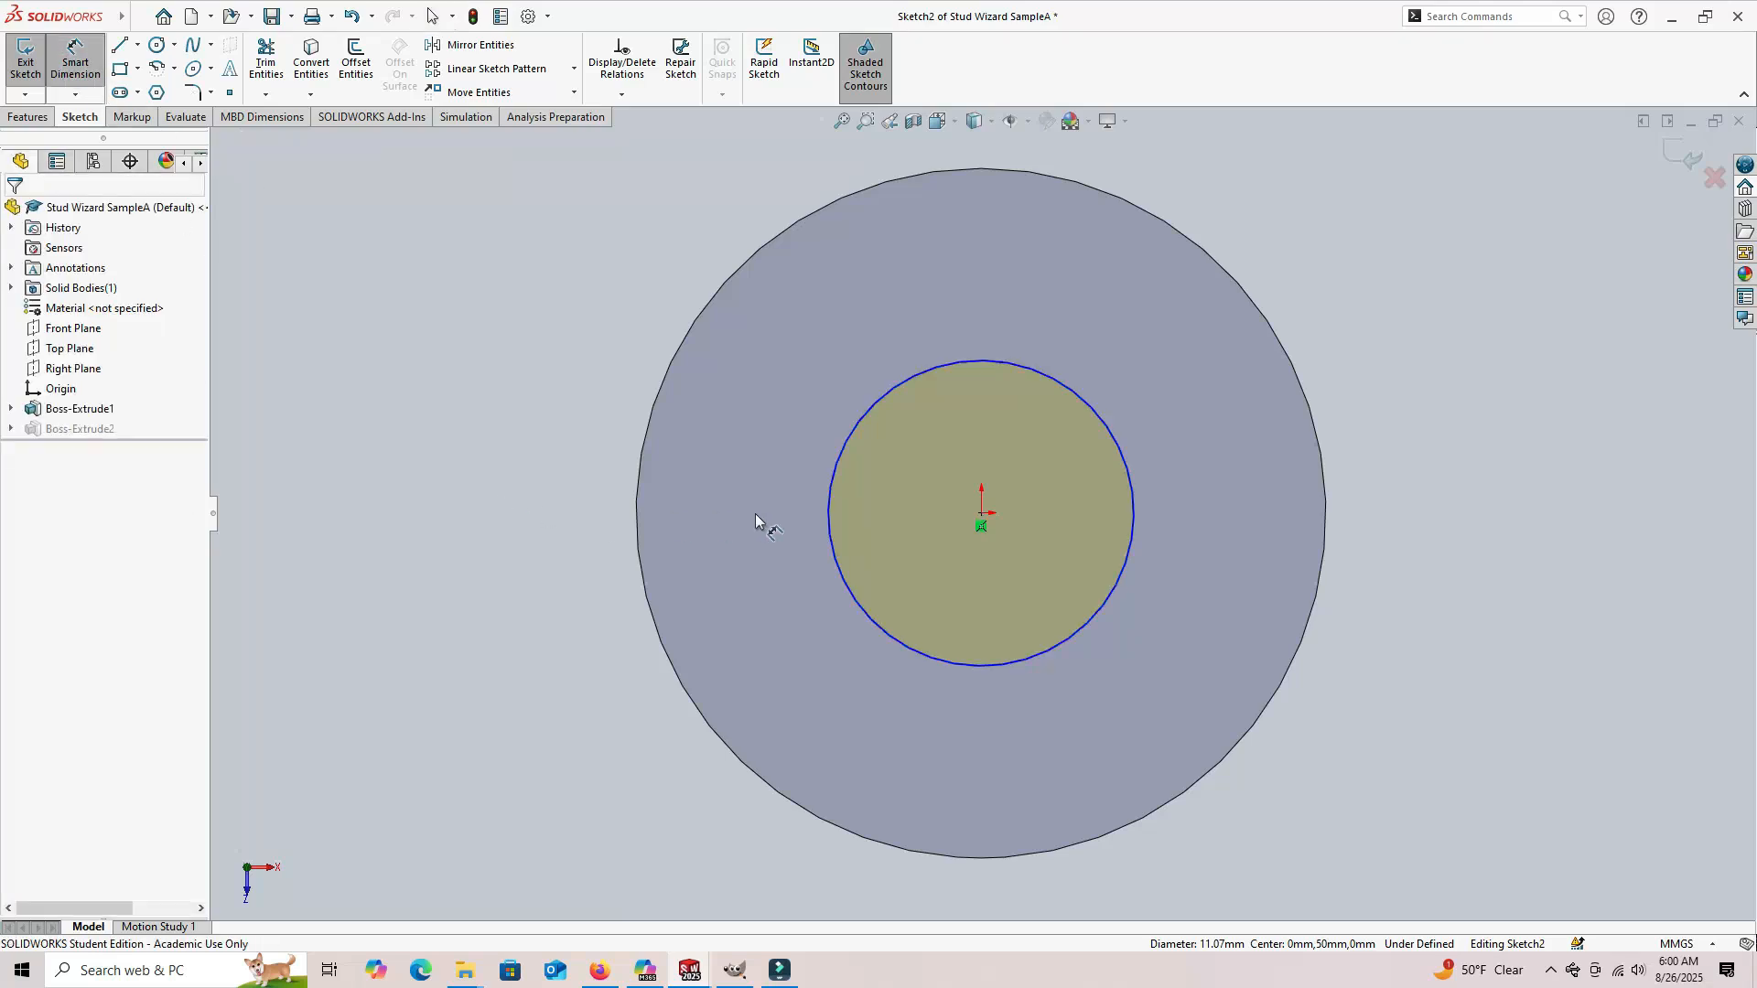
{"action": "left_click", "coordinate": [830, 541]}
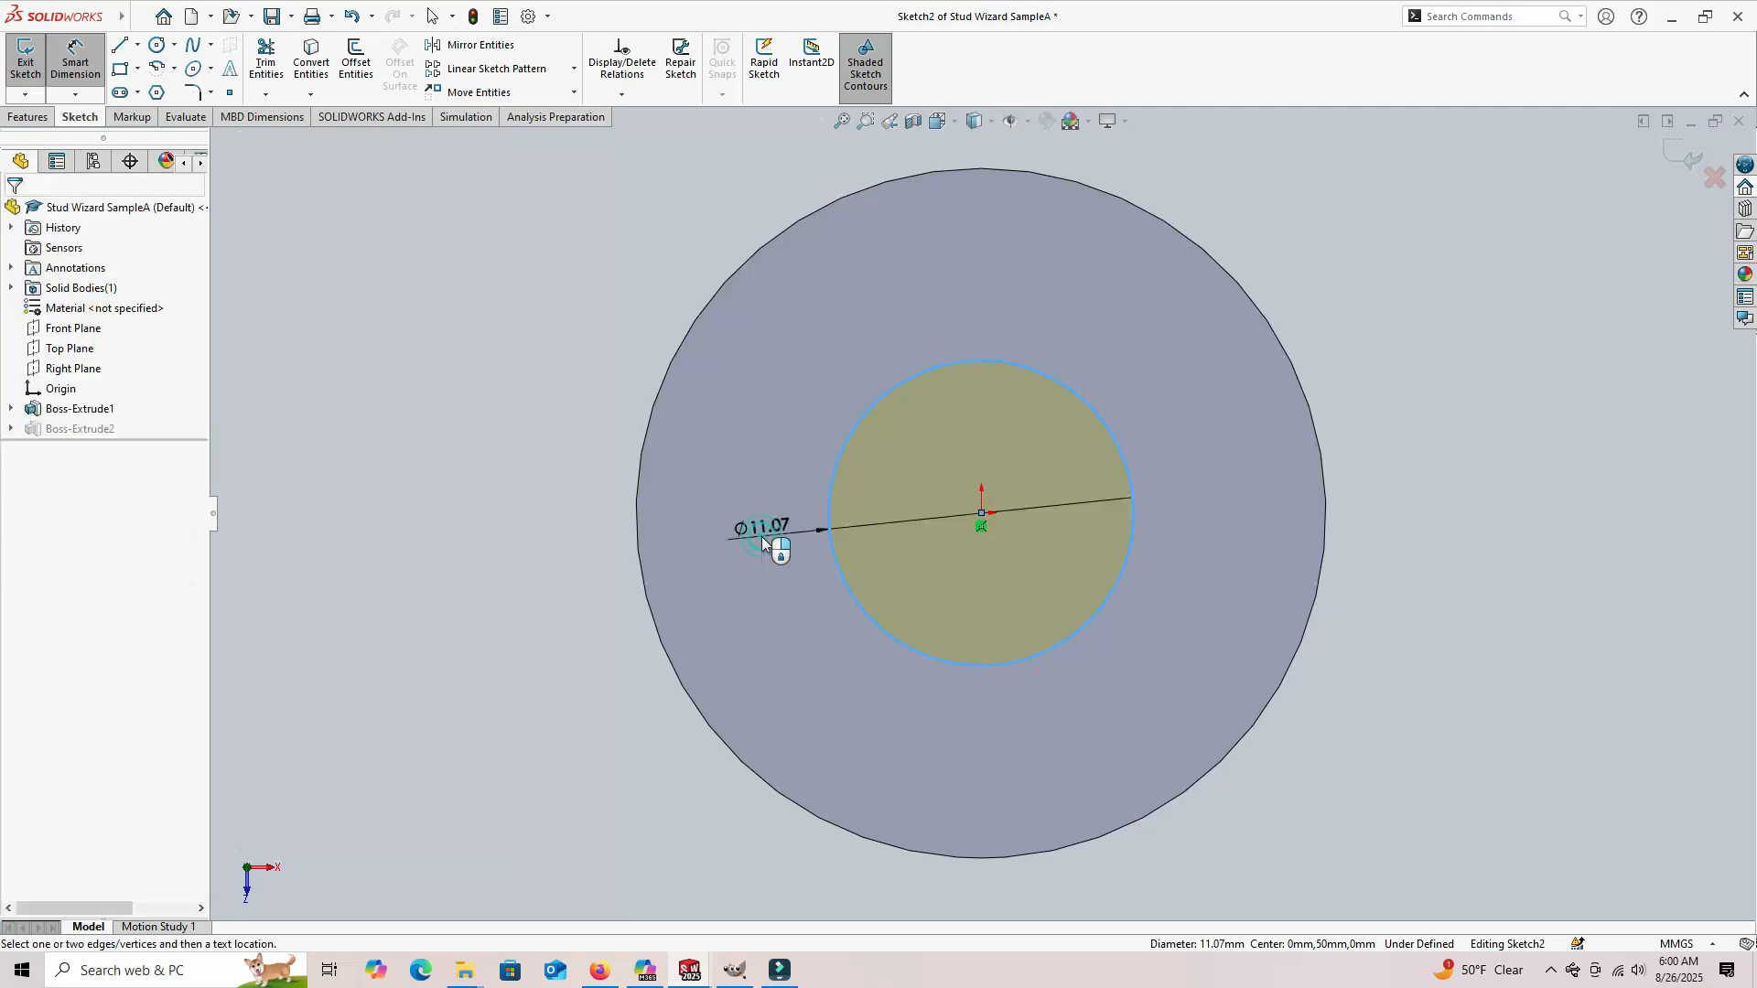
{"action": "left_click", "coordinate": [765, 536]}
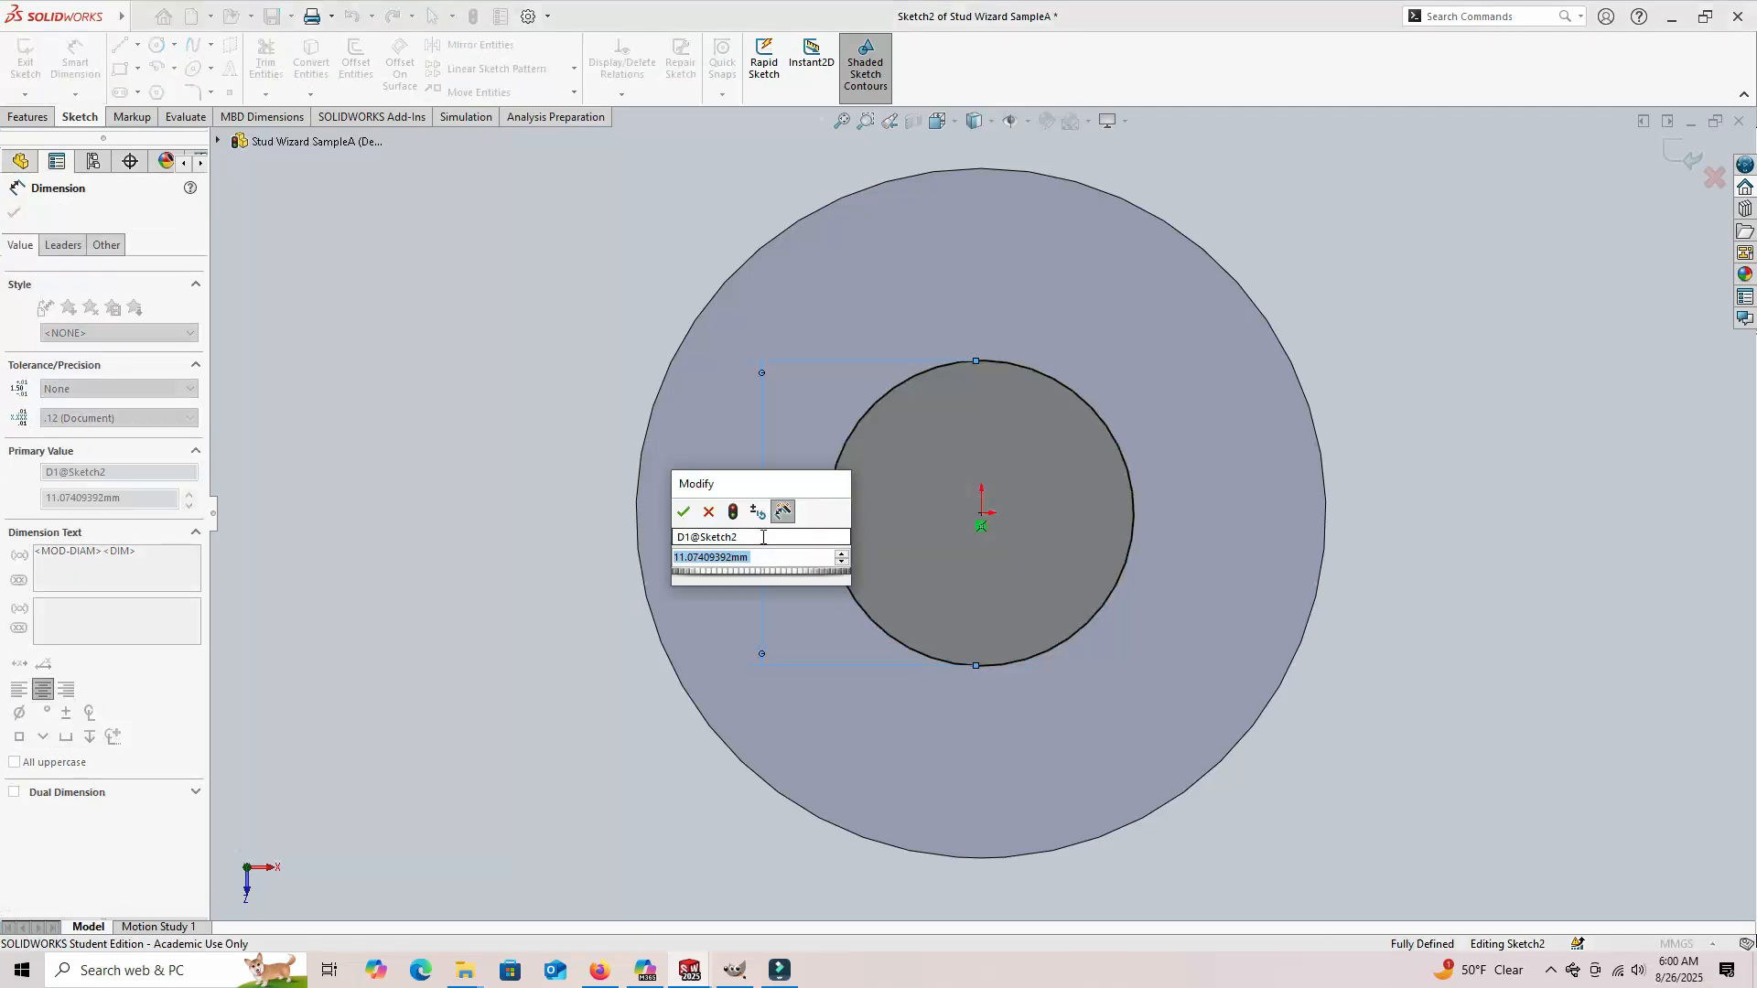
{"action": "type", "text": "12"}
{"action": "key", "text": "Return"}
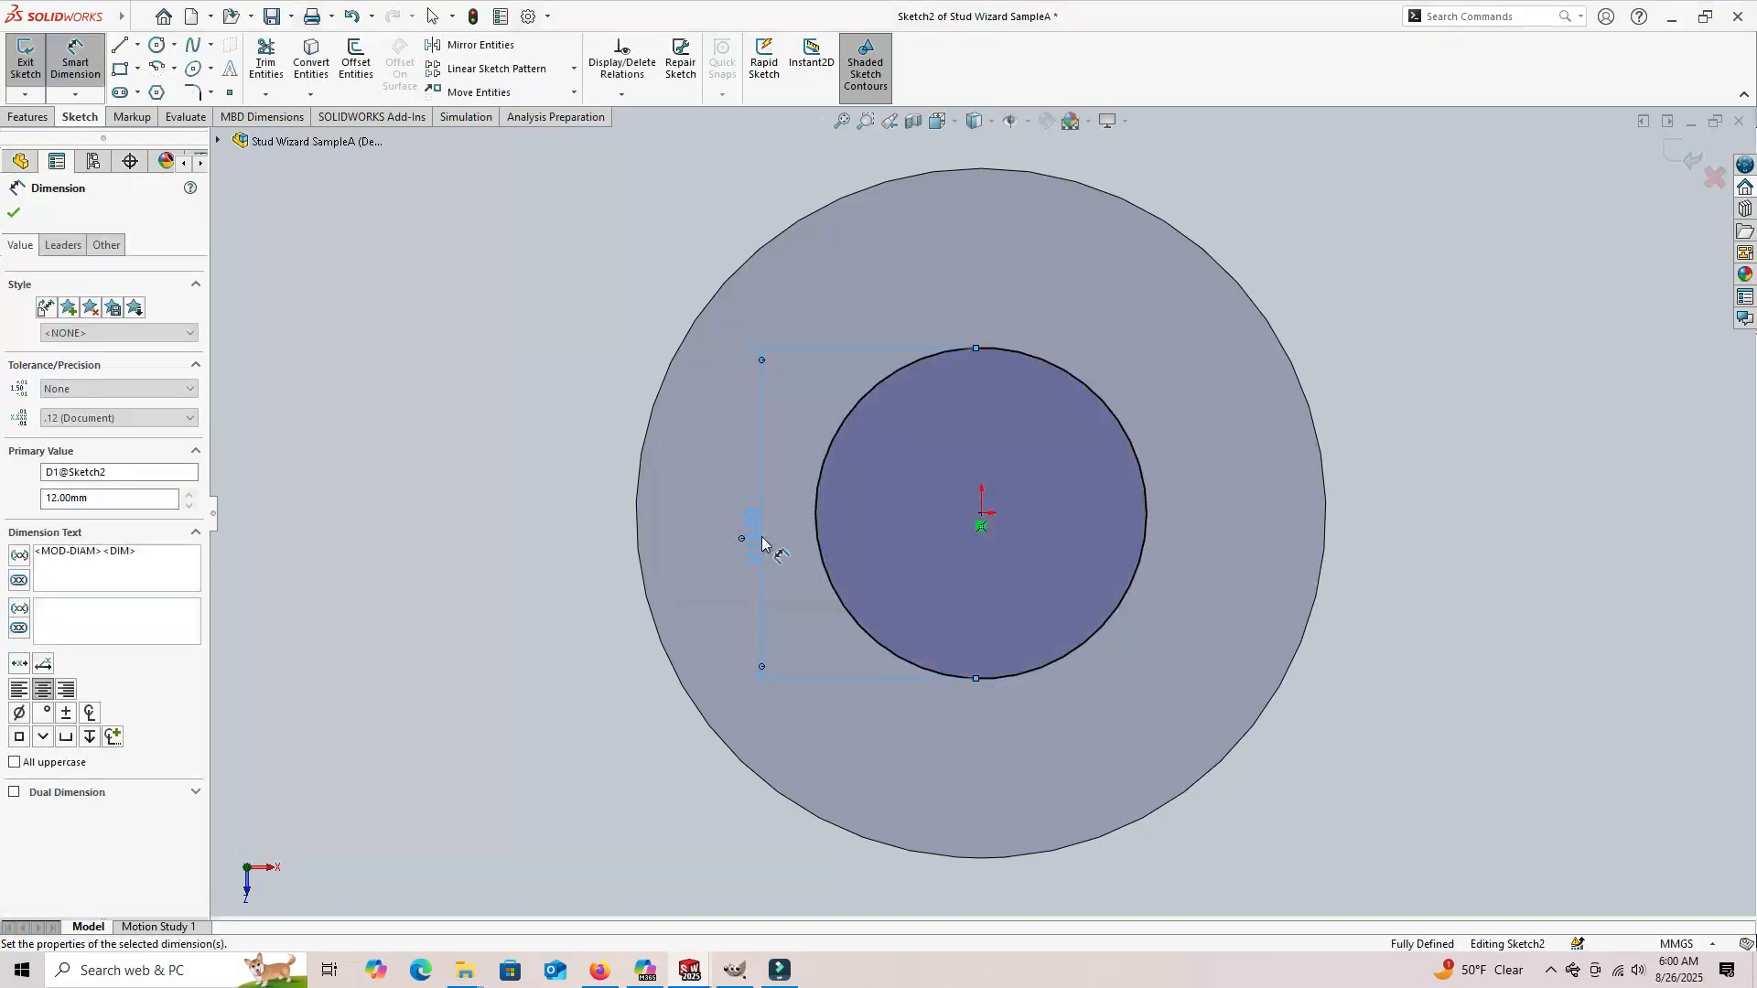
{"action": "left_click", "coordinate": [20, 212]}
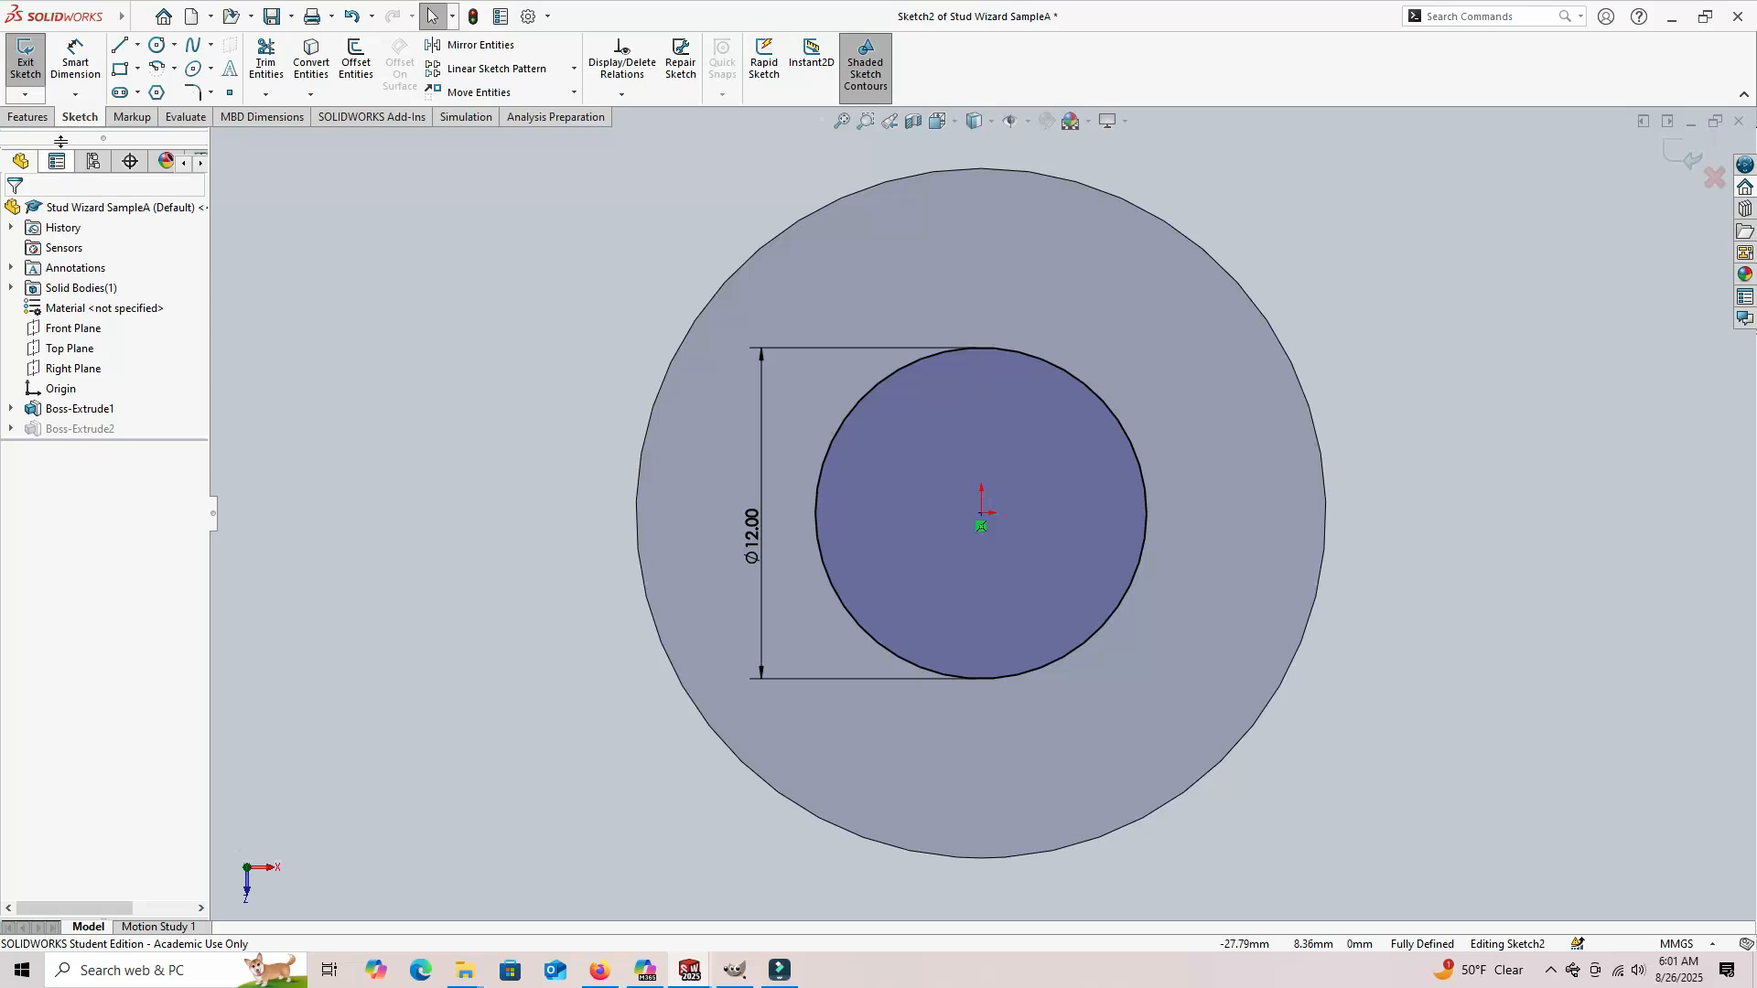
Step: Finish editing the smaller boss's sketch and show the whole stepped cylinder in isometric view
{"action": "left_click", "coordinate": [25, 61]}
{"action": "mouse_move", "coordinate": [419, 445]}
{"action": "middle_mouse_down"}
{"action": "mouse_move", "coordinate": [436, 376]}
{"action": "mouse_move", "coordinate": [400, 436]}
{"action": "mouse_move", "coordinate": [432, 423]}
{"action": "middle_mouse_up"}
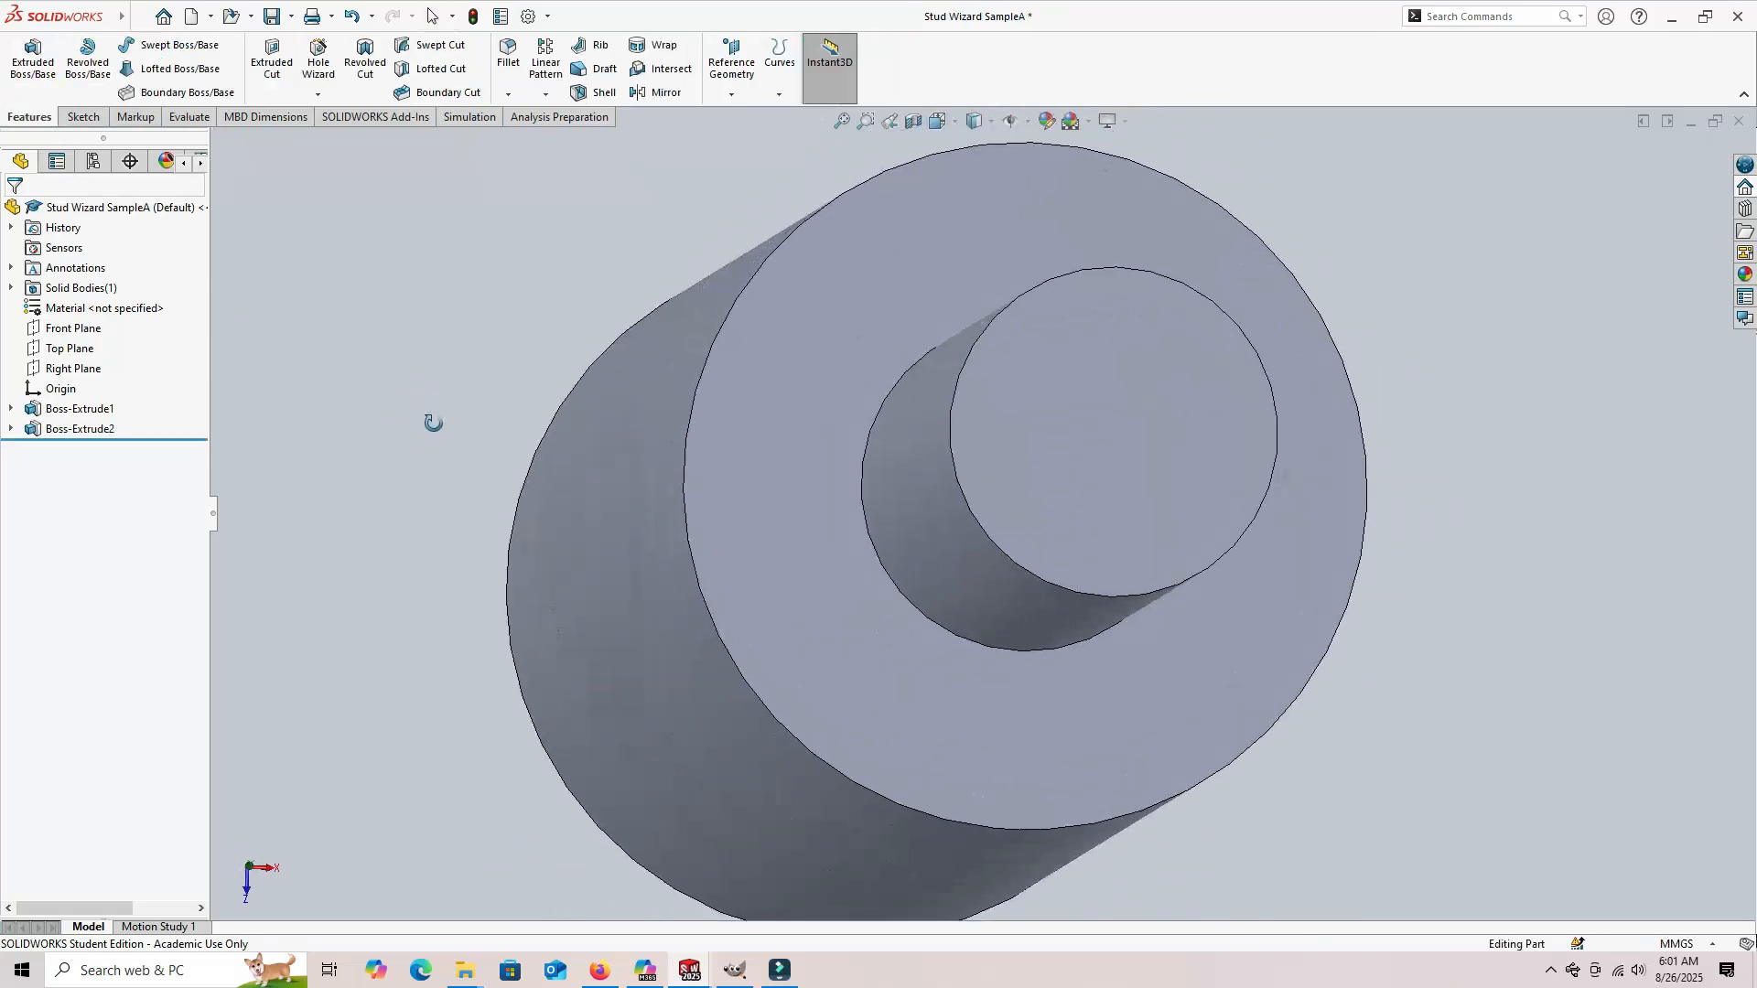
{"action": "key", "text": "f"}
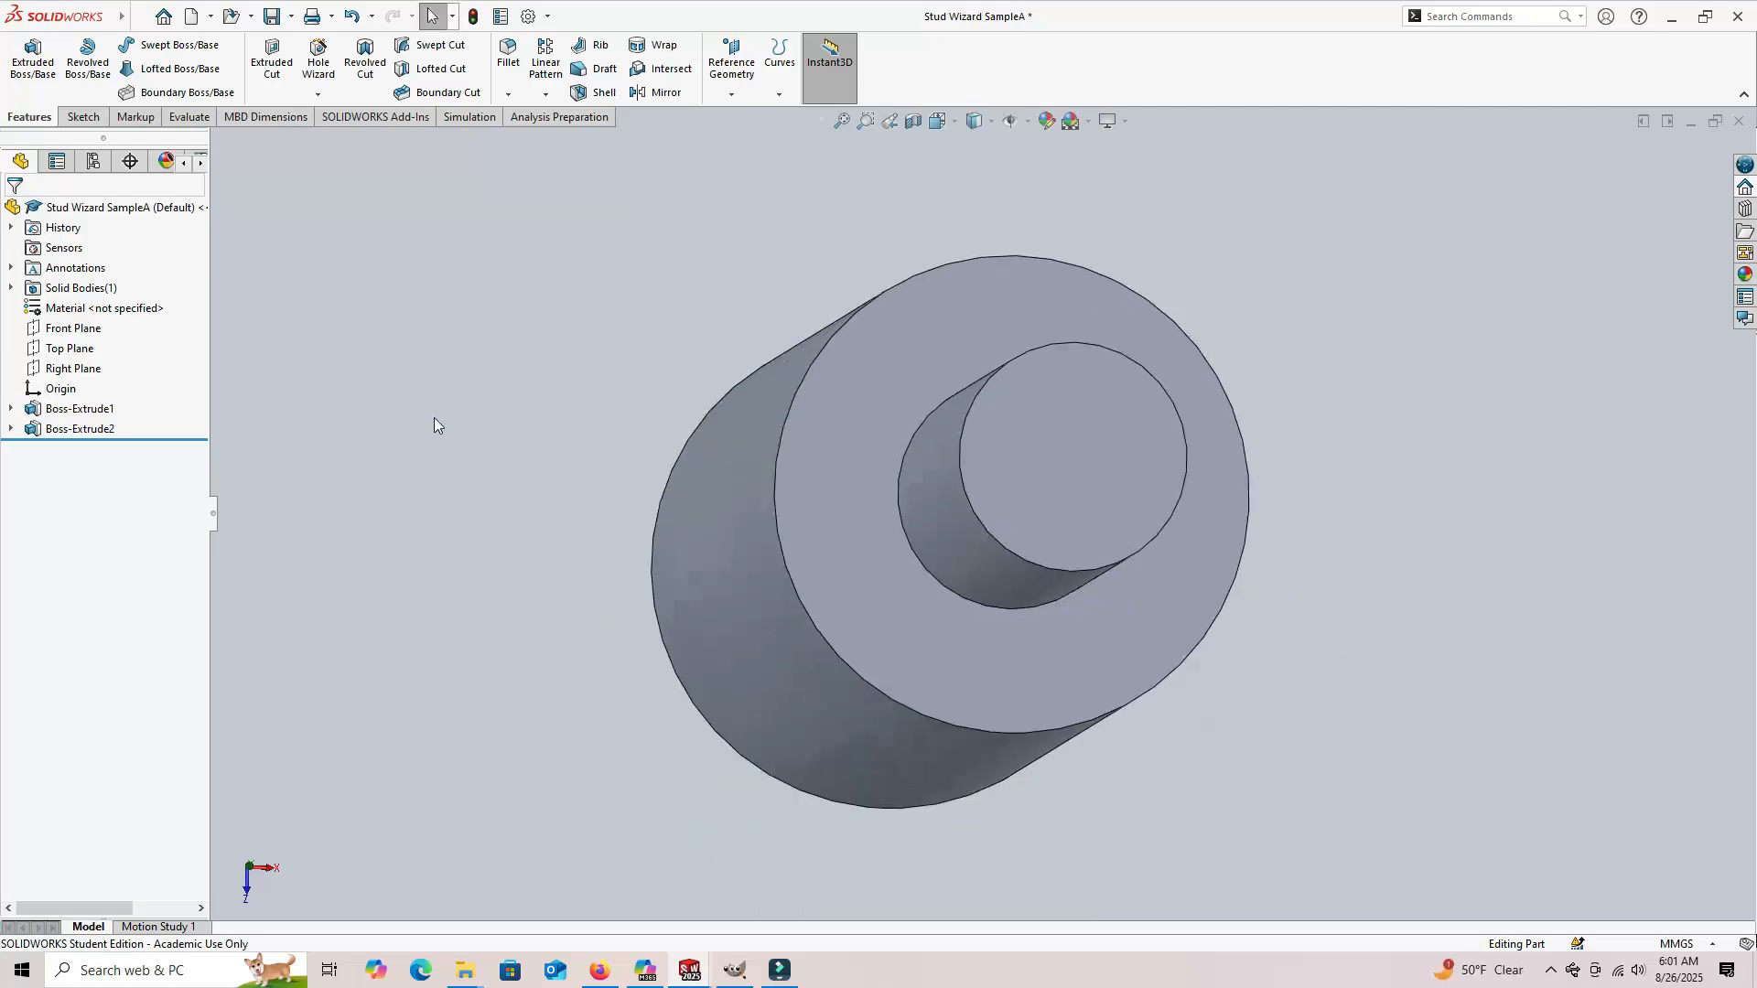
{"action": "key", "text": "ctrl+7"}
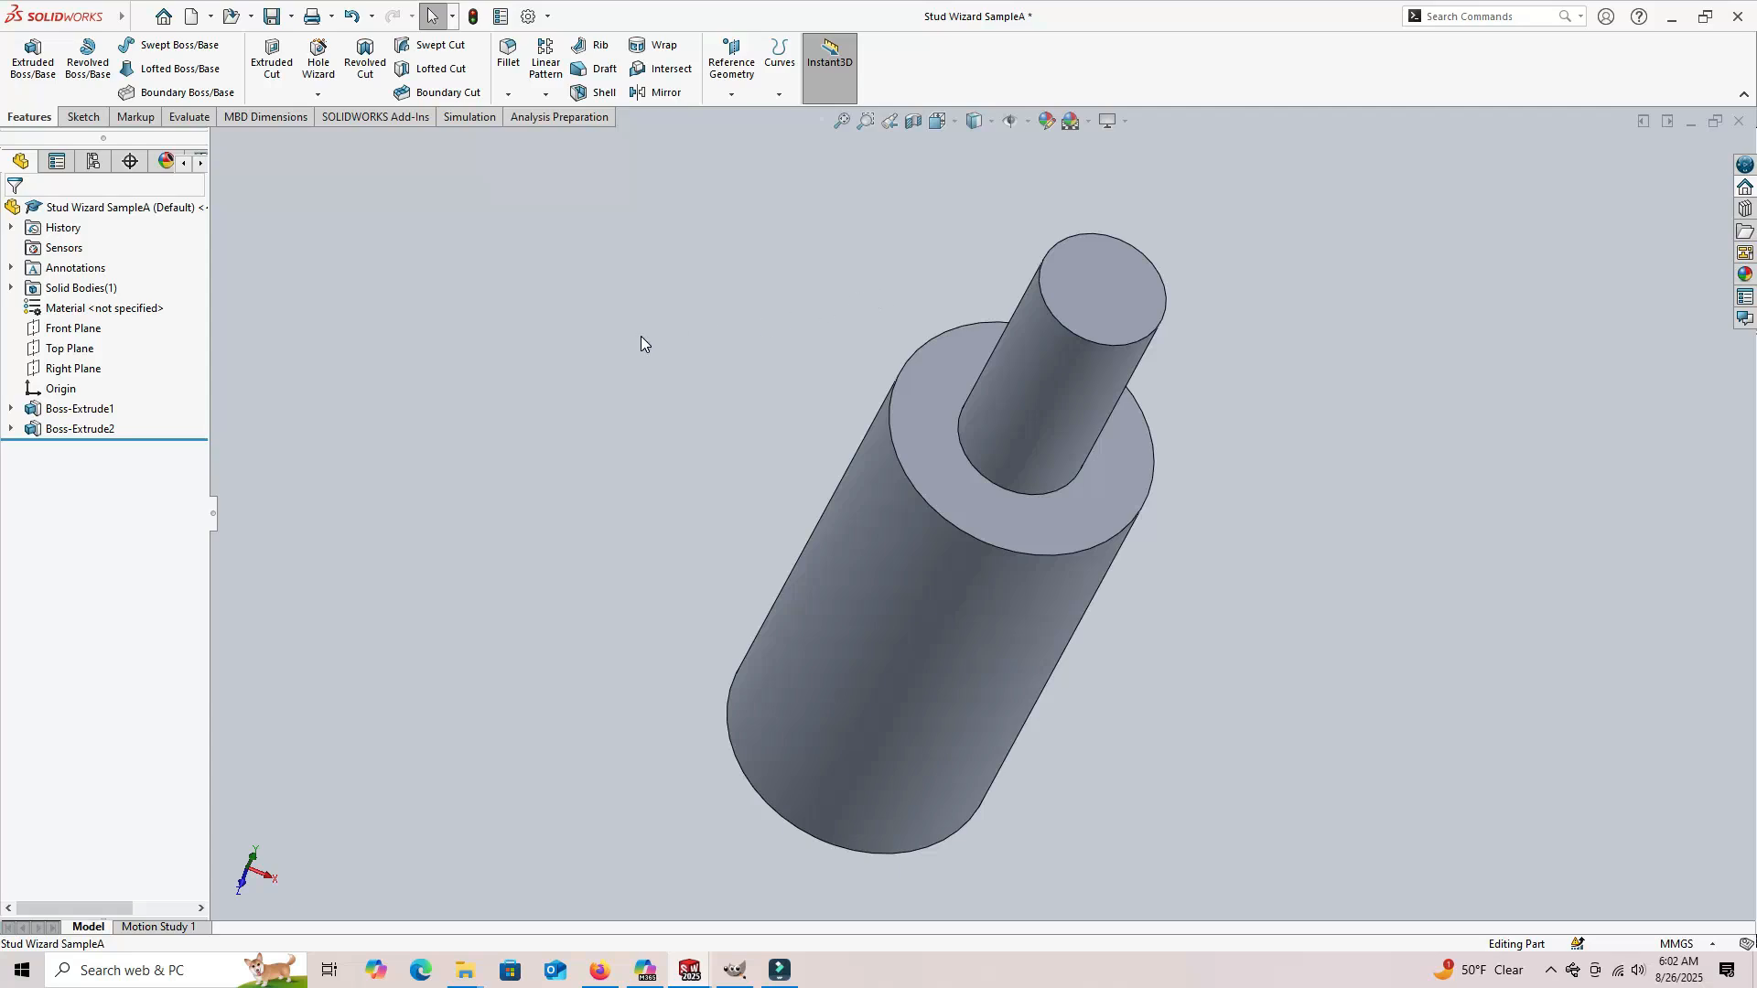
Step: Start a Stud Wizard stud on the smaller cylinder's outer end edge, using the ANSI Metric standard and Machine Threads type
{"action": "left_click", "coordinate": [321, 95]}
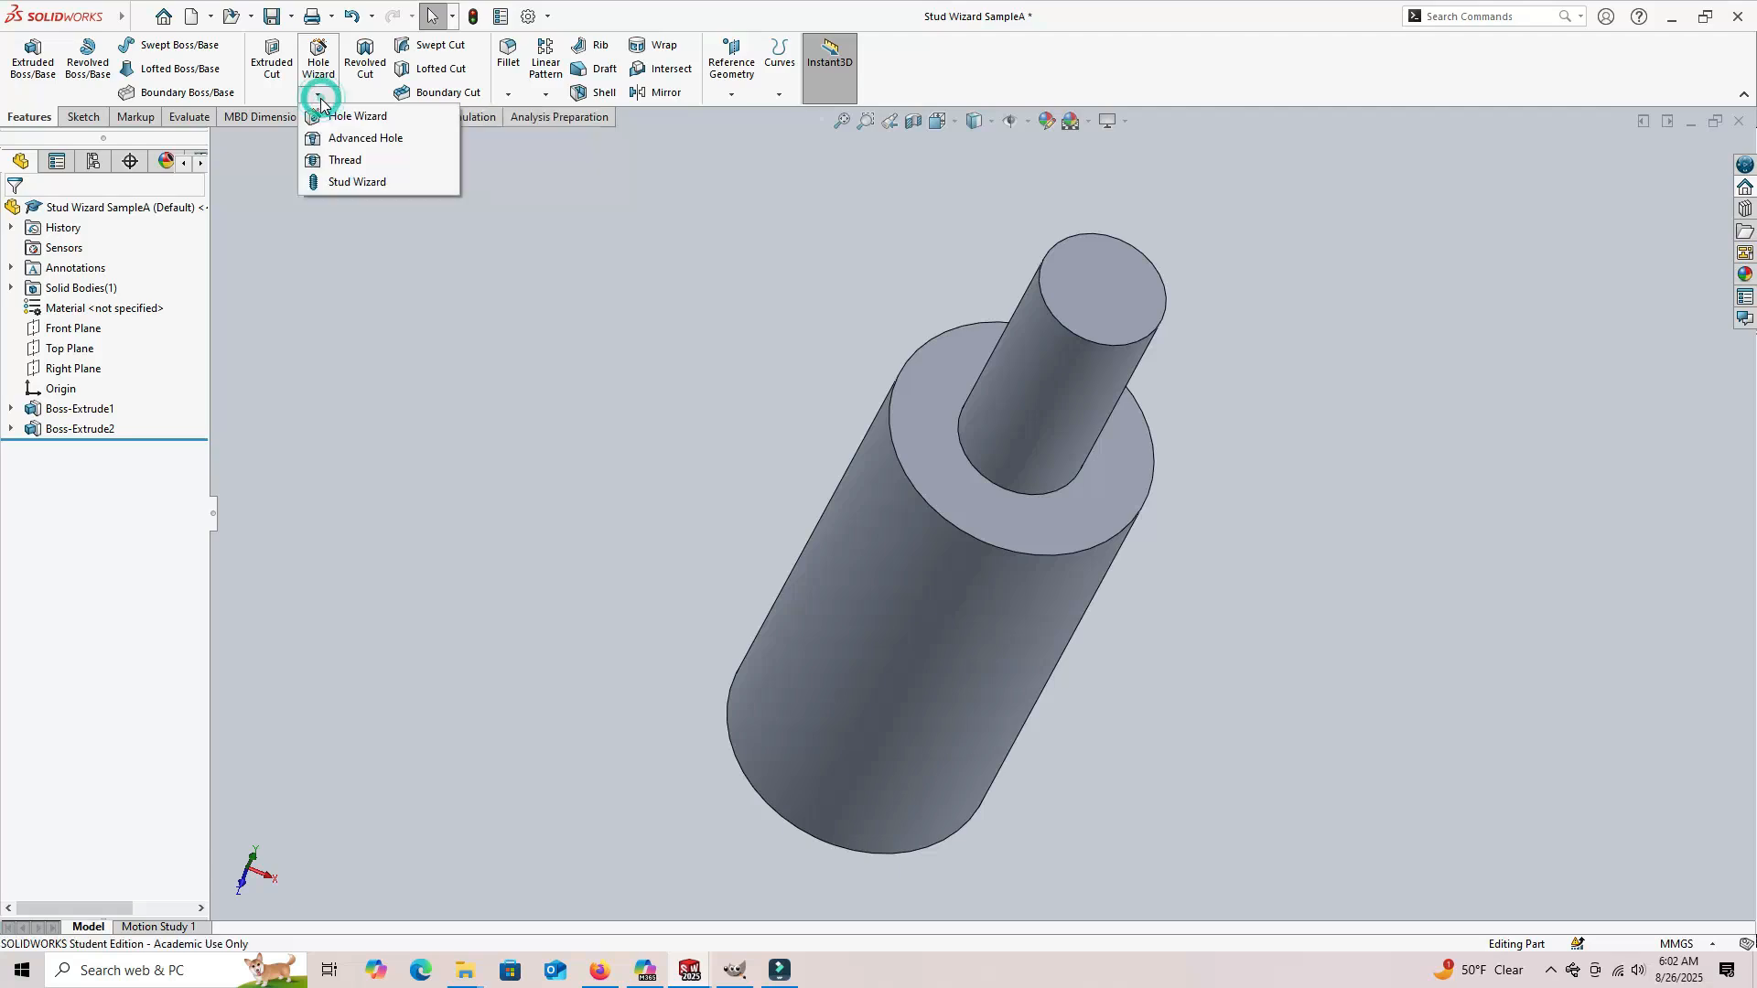
{"action": "left_click", "coordinate": [342, 184]}
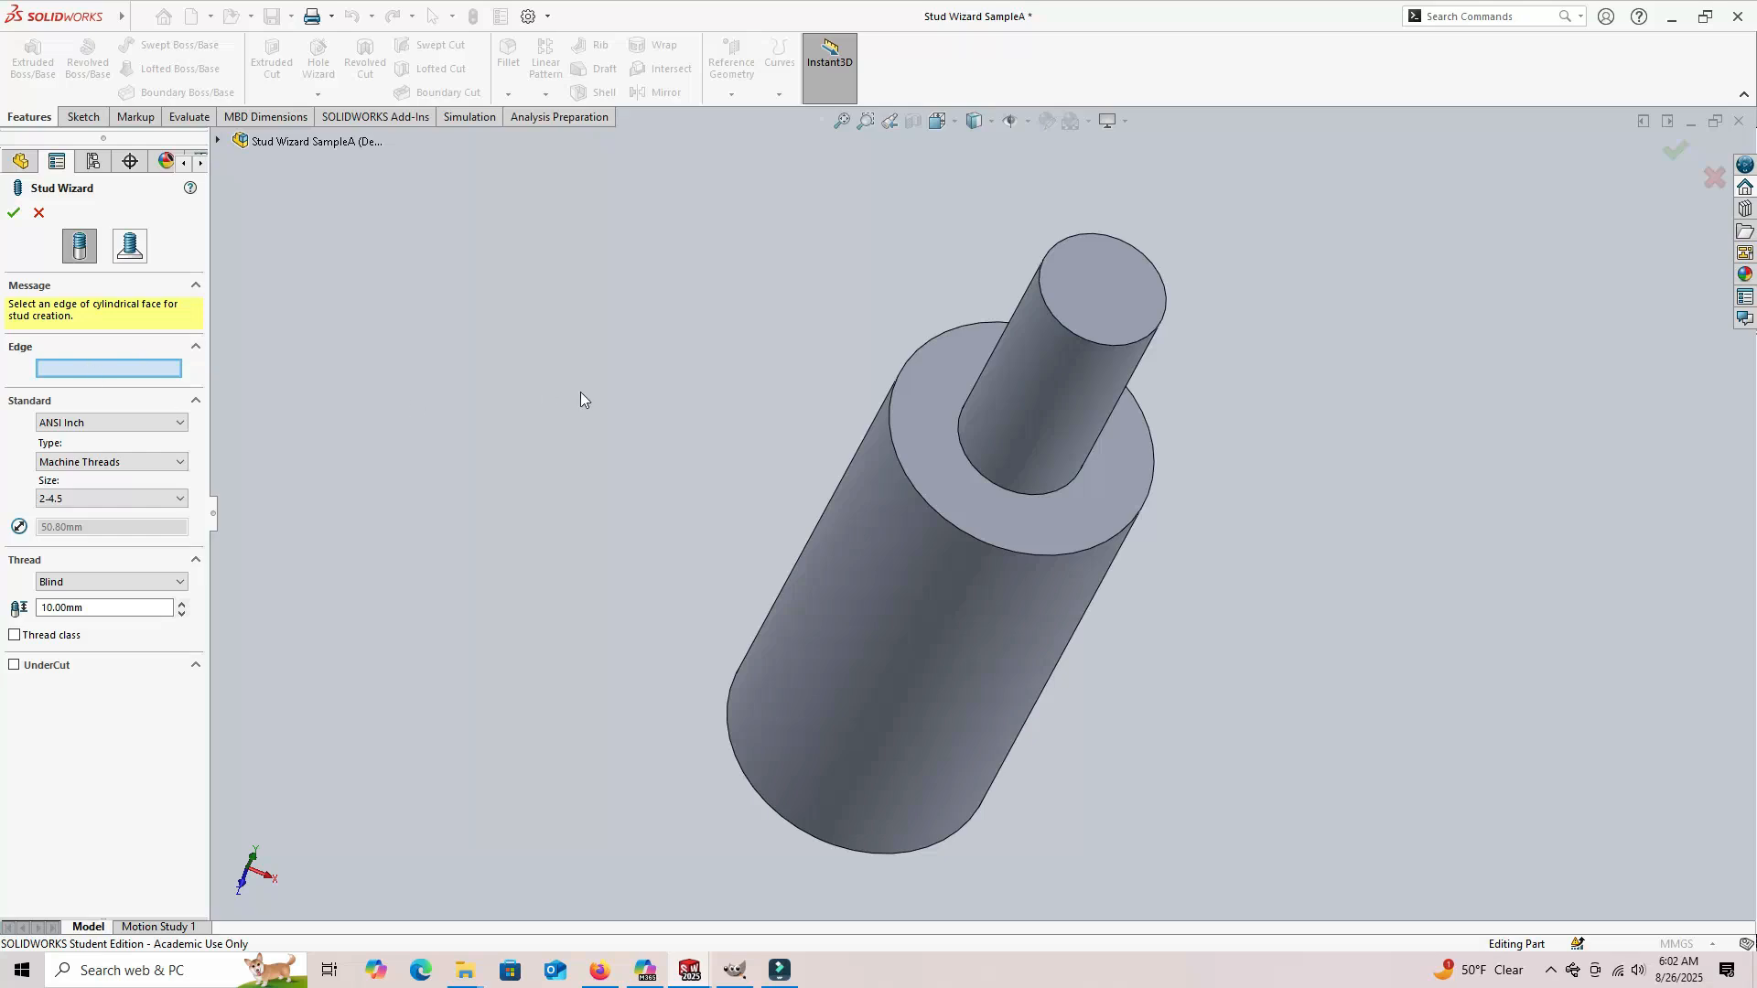
{"action": "left_click", "coordinate": [1061, 331]}
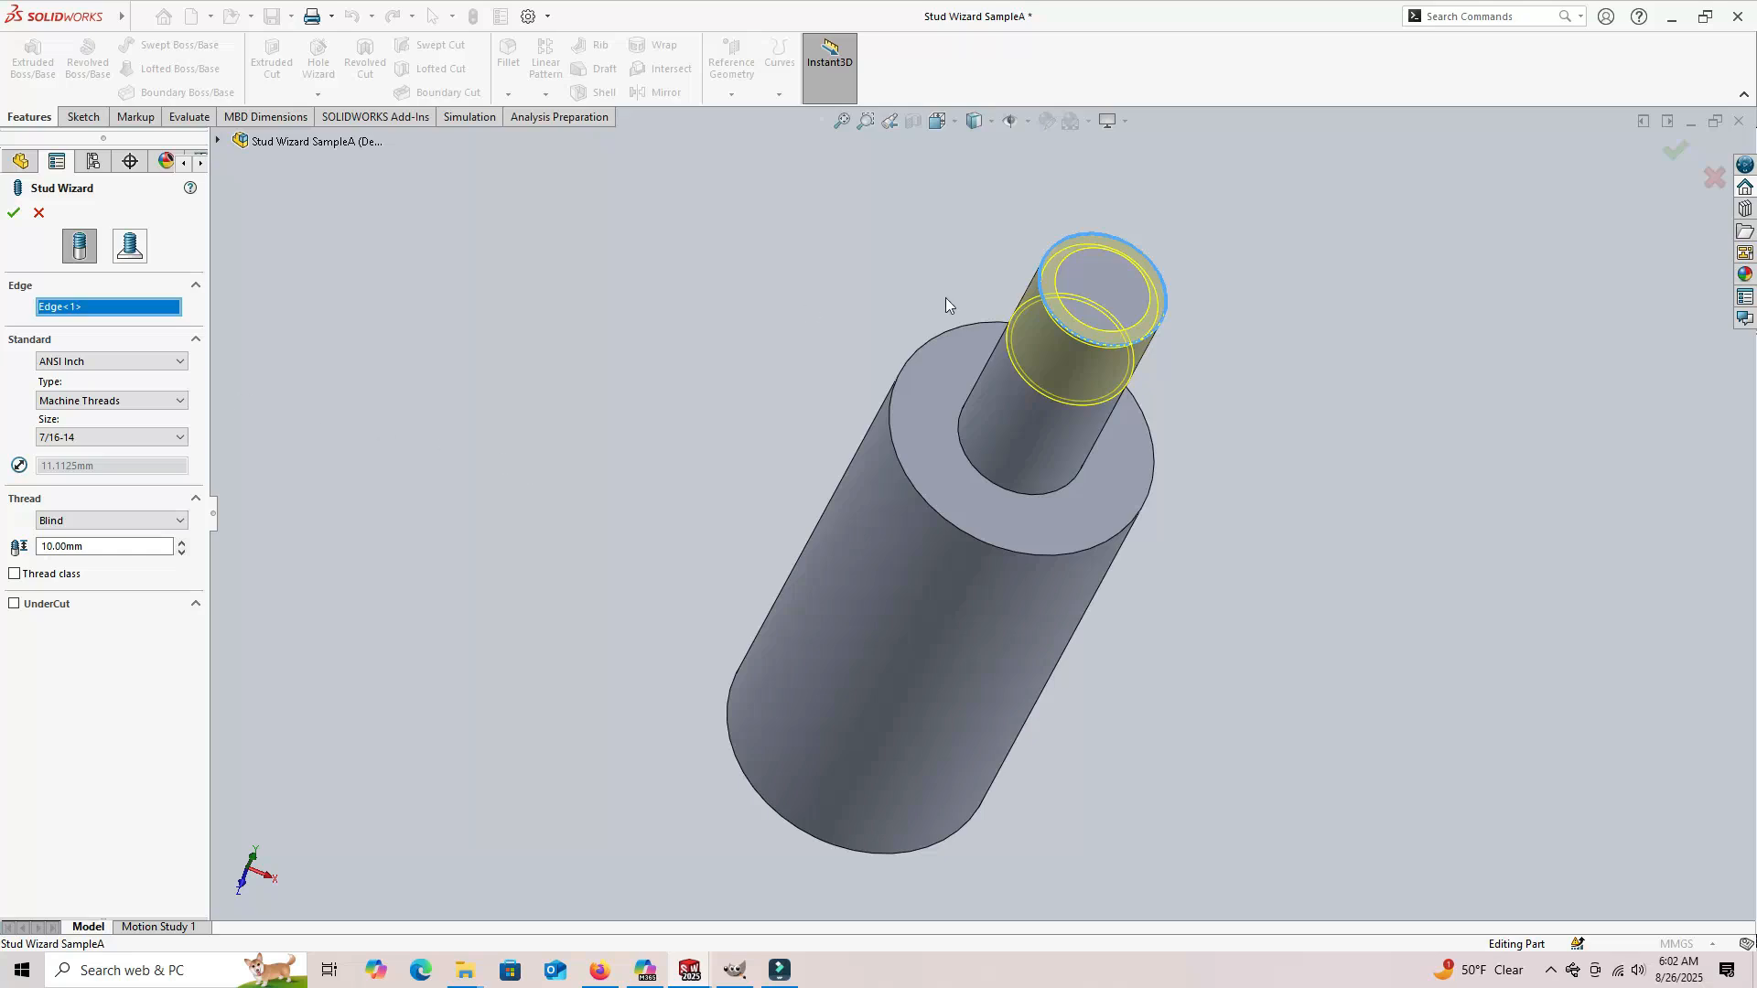
{"action": "middle_click_drag", "start_coordinate": [748, 397], "coordinate": [848, 348]}
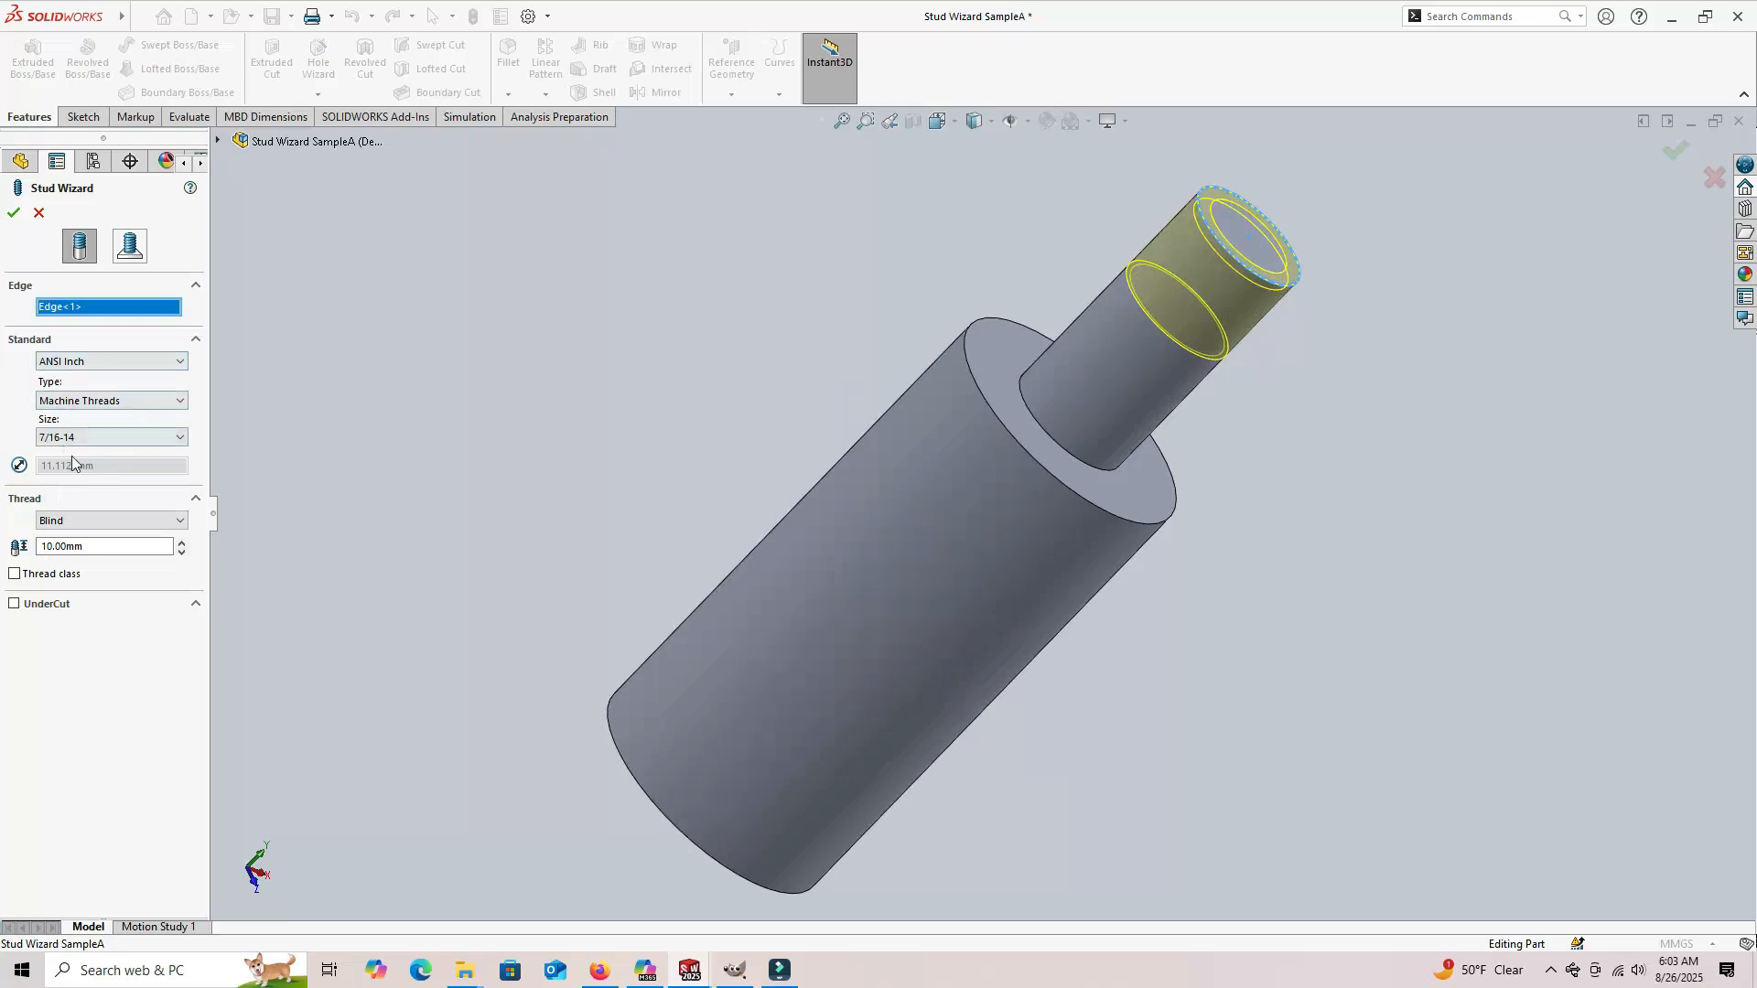
{"action": "left_click", "coordinate": [140, 364]}
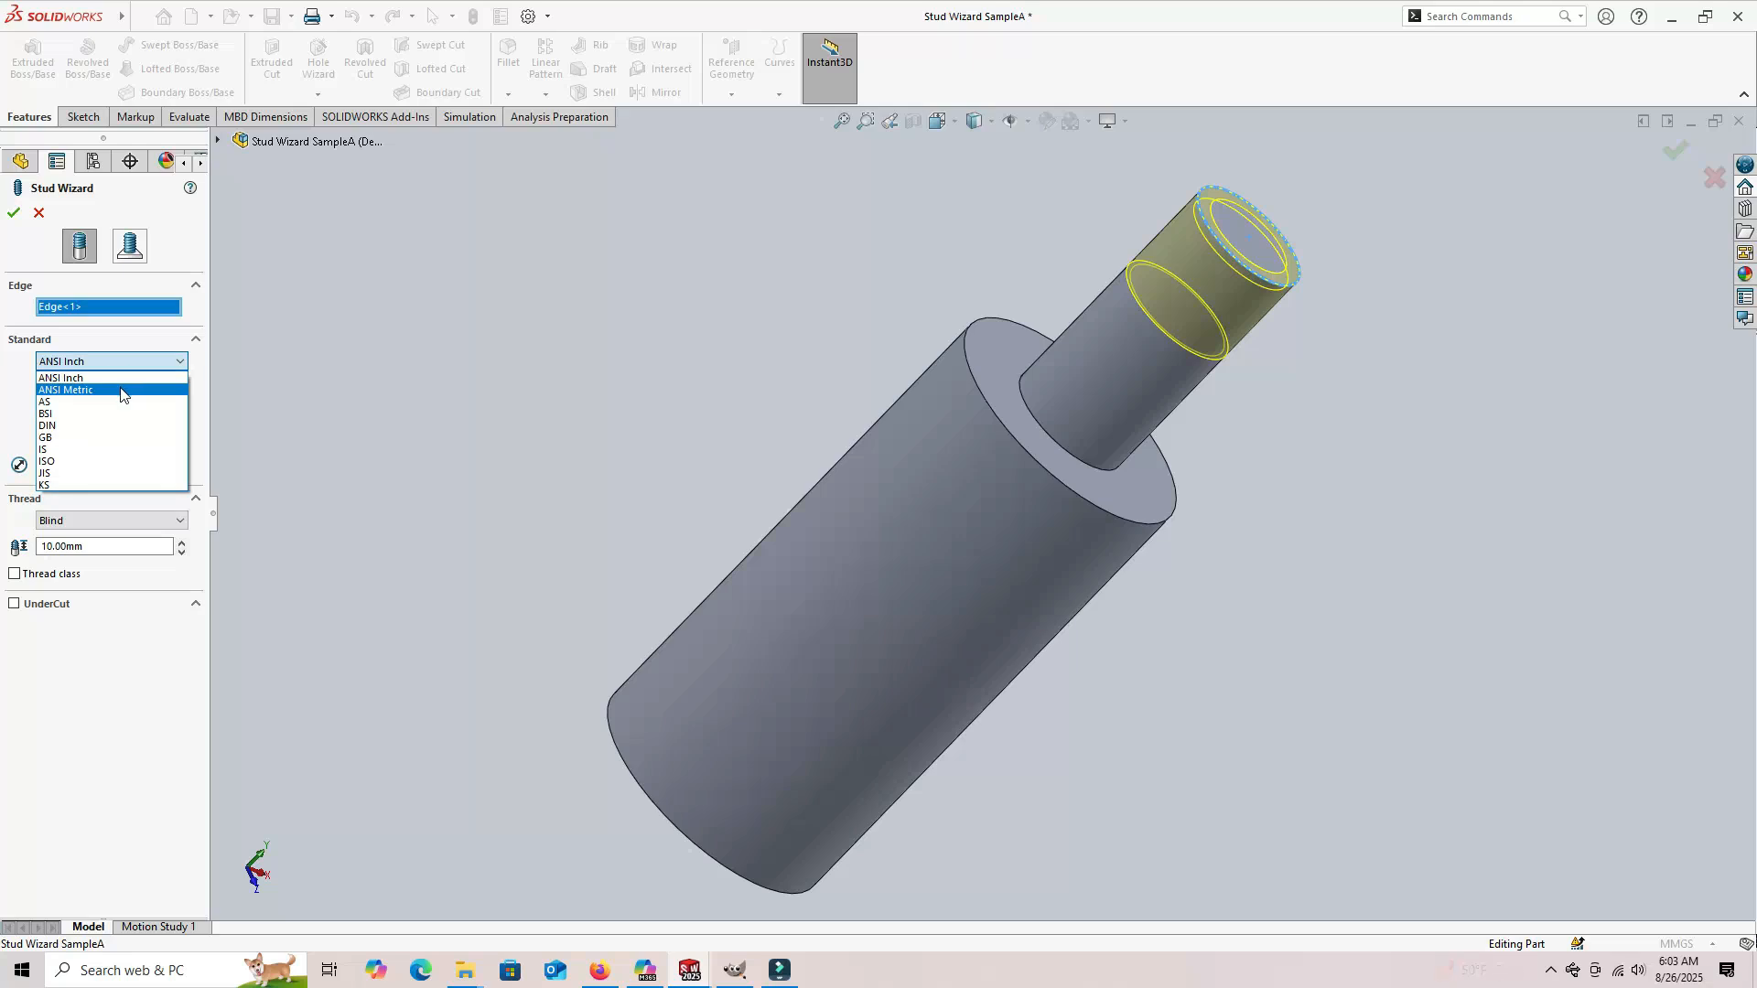
{"action": "left_click", "coordinate": [119, 389]}
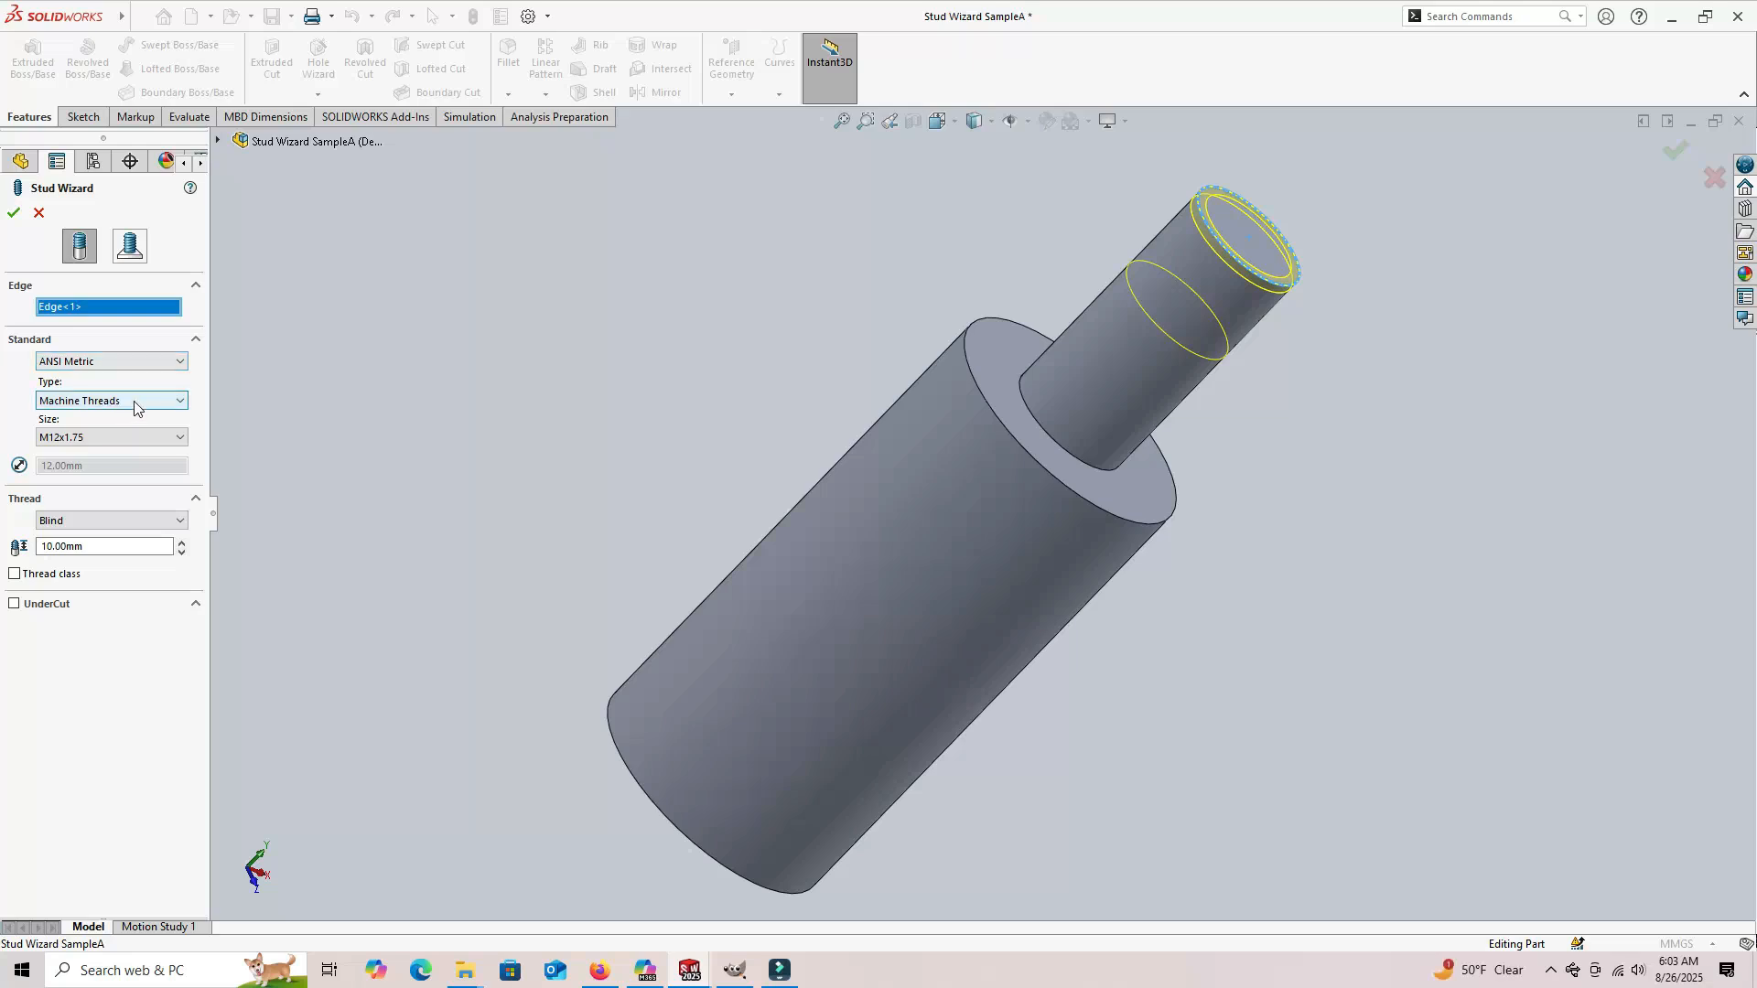
{"action": "left_click", "coordinate": [134, 403]}
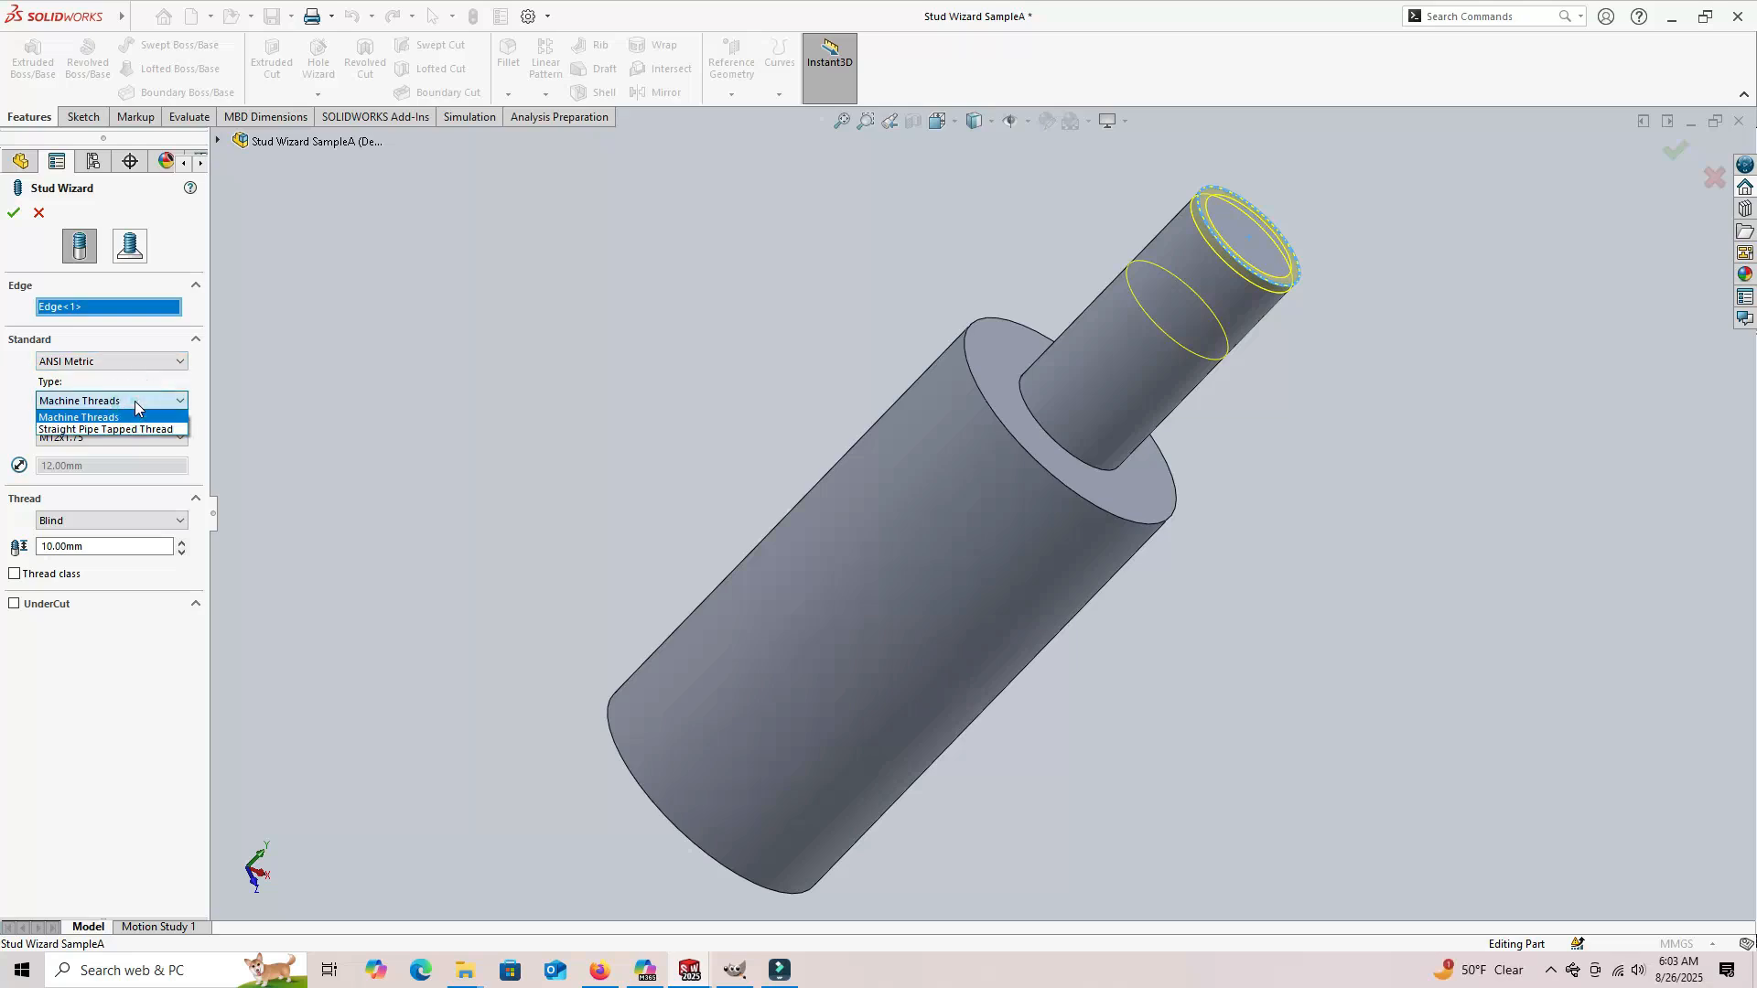
{"action": "left_click", "coordinate": [134, 403]}
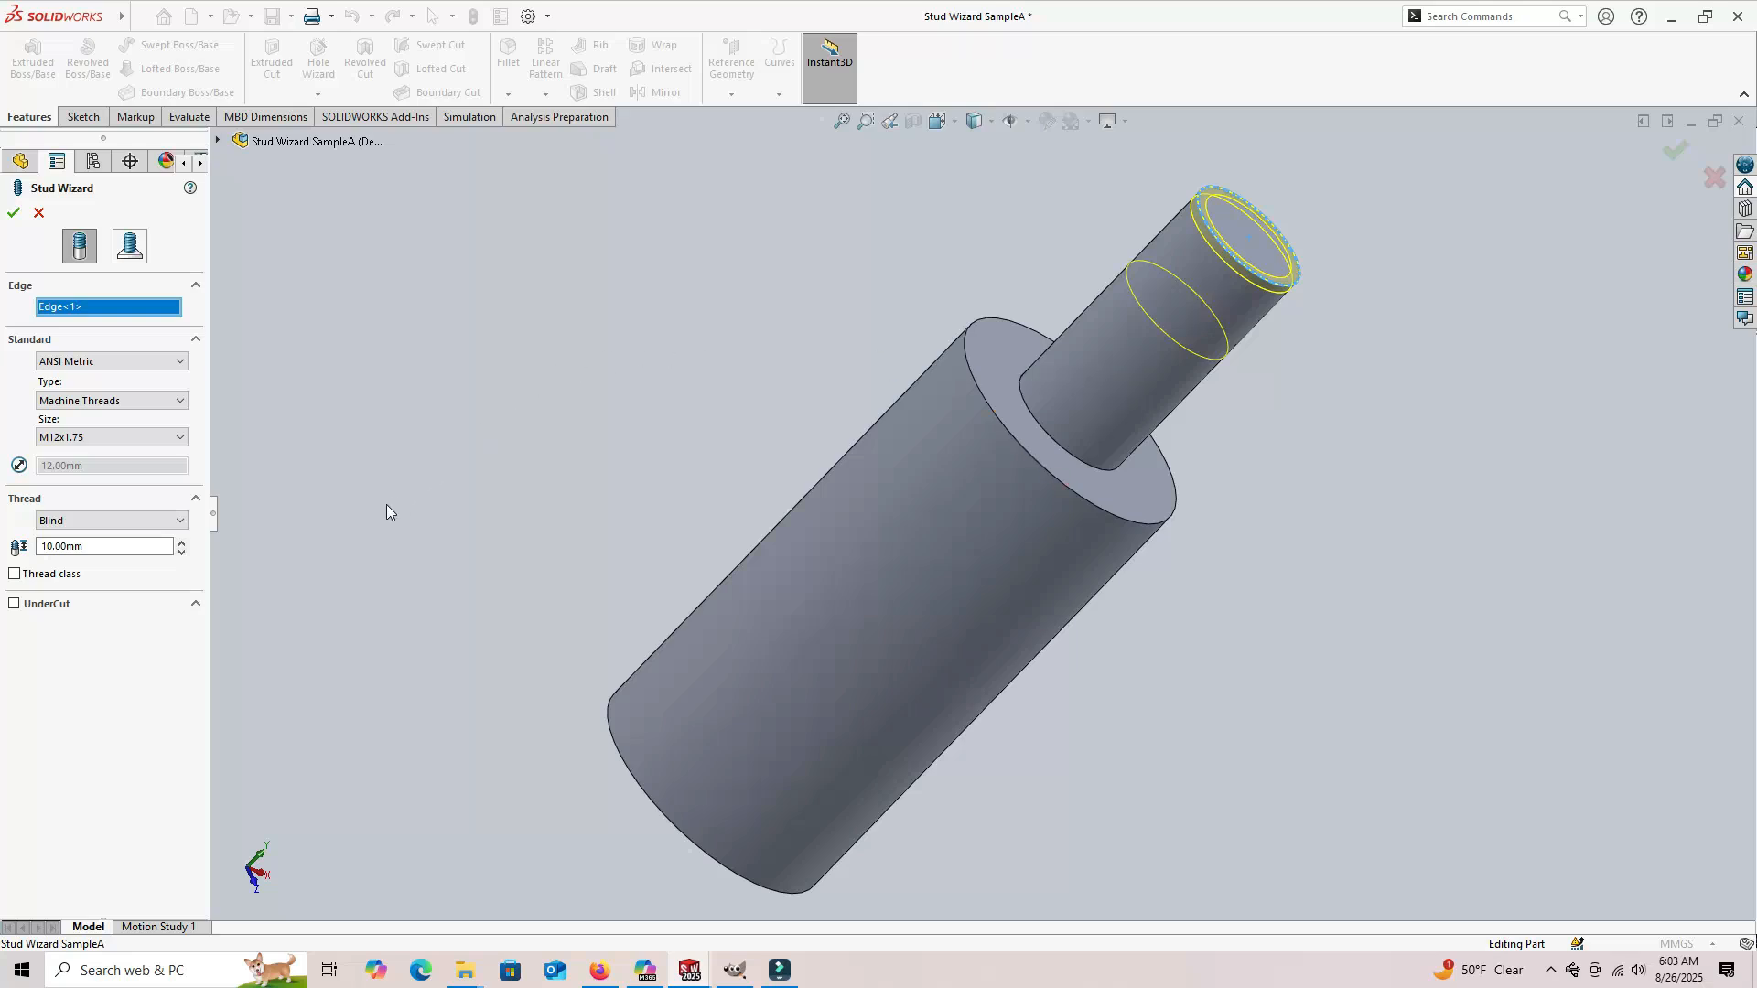
Step: Set the stud size to M10x1.0 with a blind thread depth of 15 mm and create the stud
{"action": "left_click", "coordinate": [112, 438]}
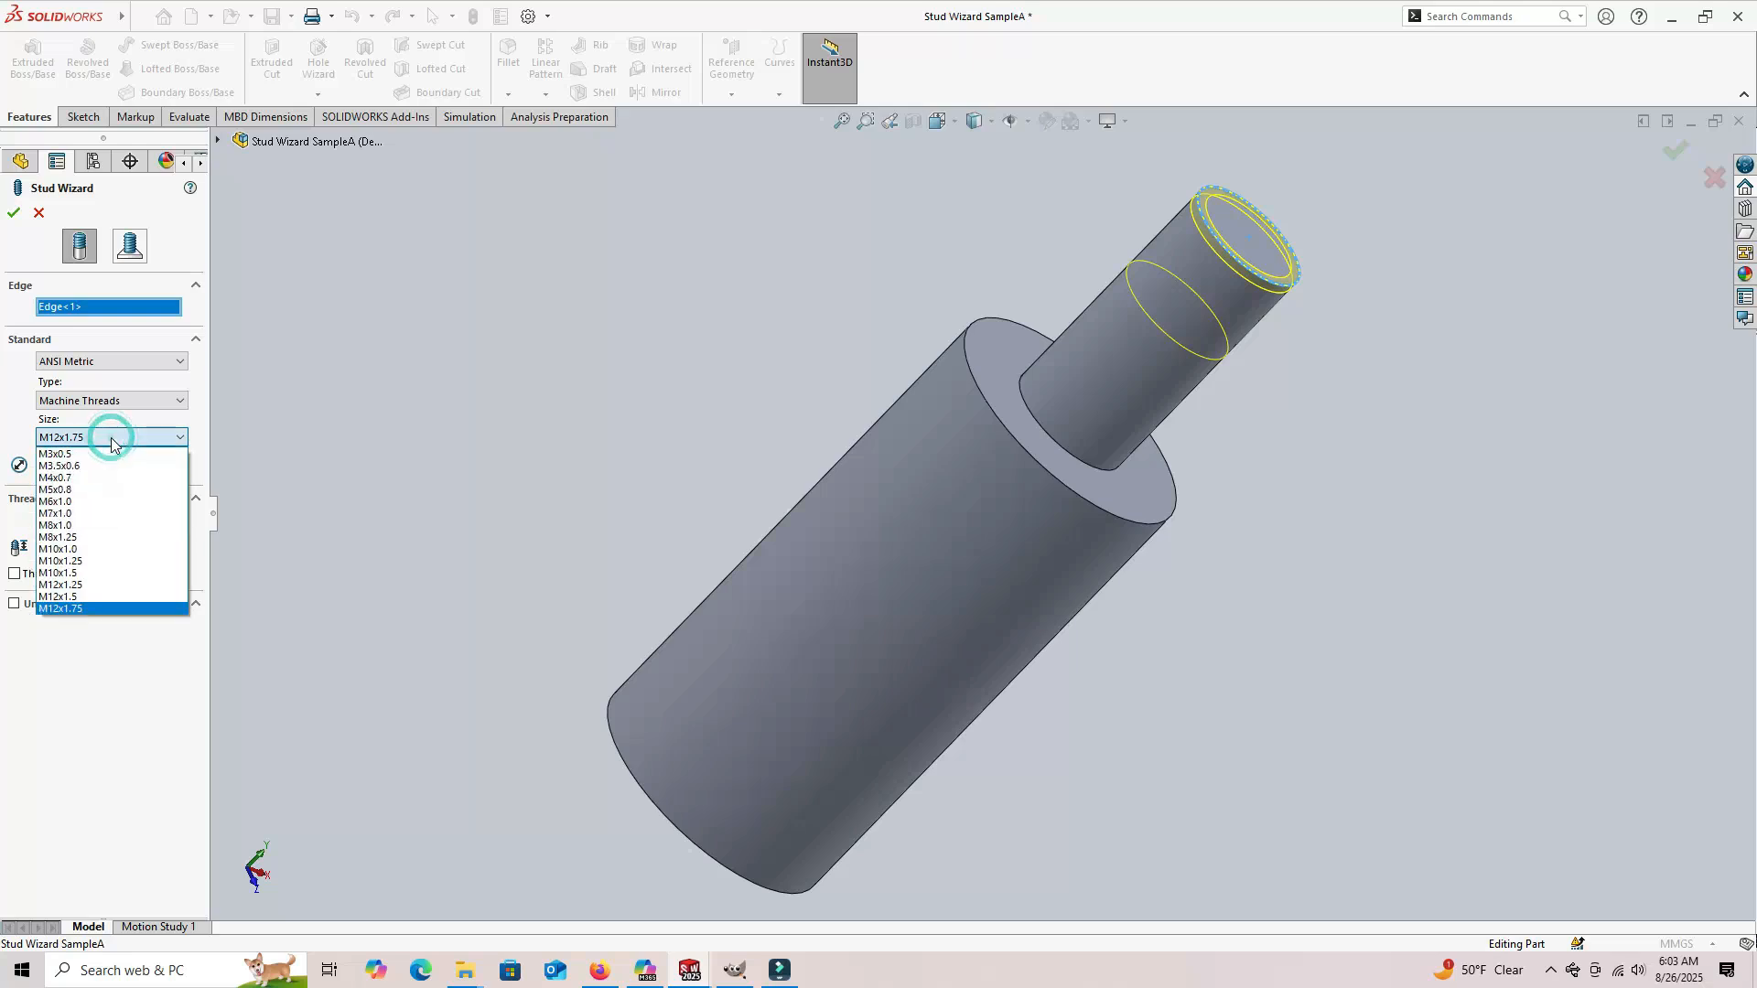
{"action": "left_click", "coordinate": [118, 549]}
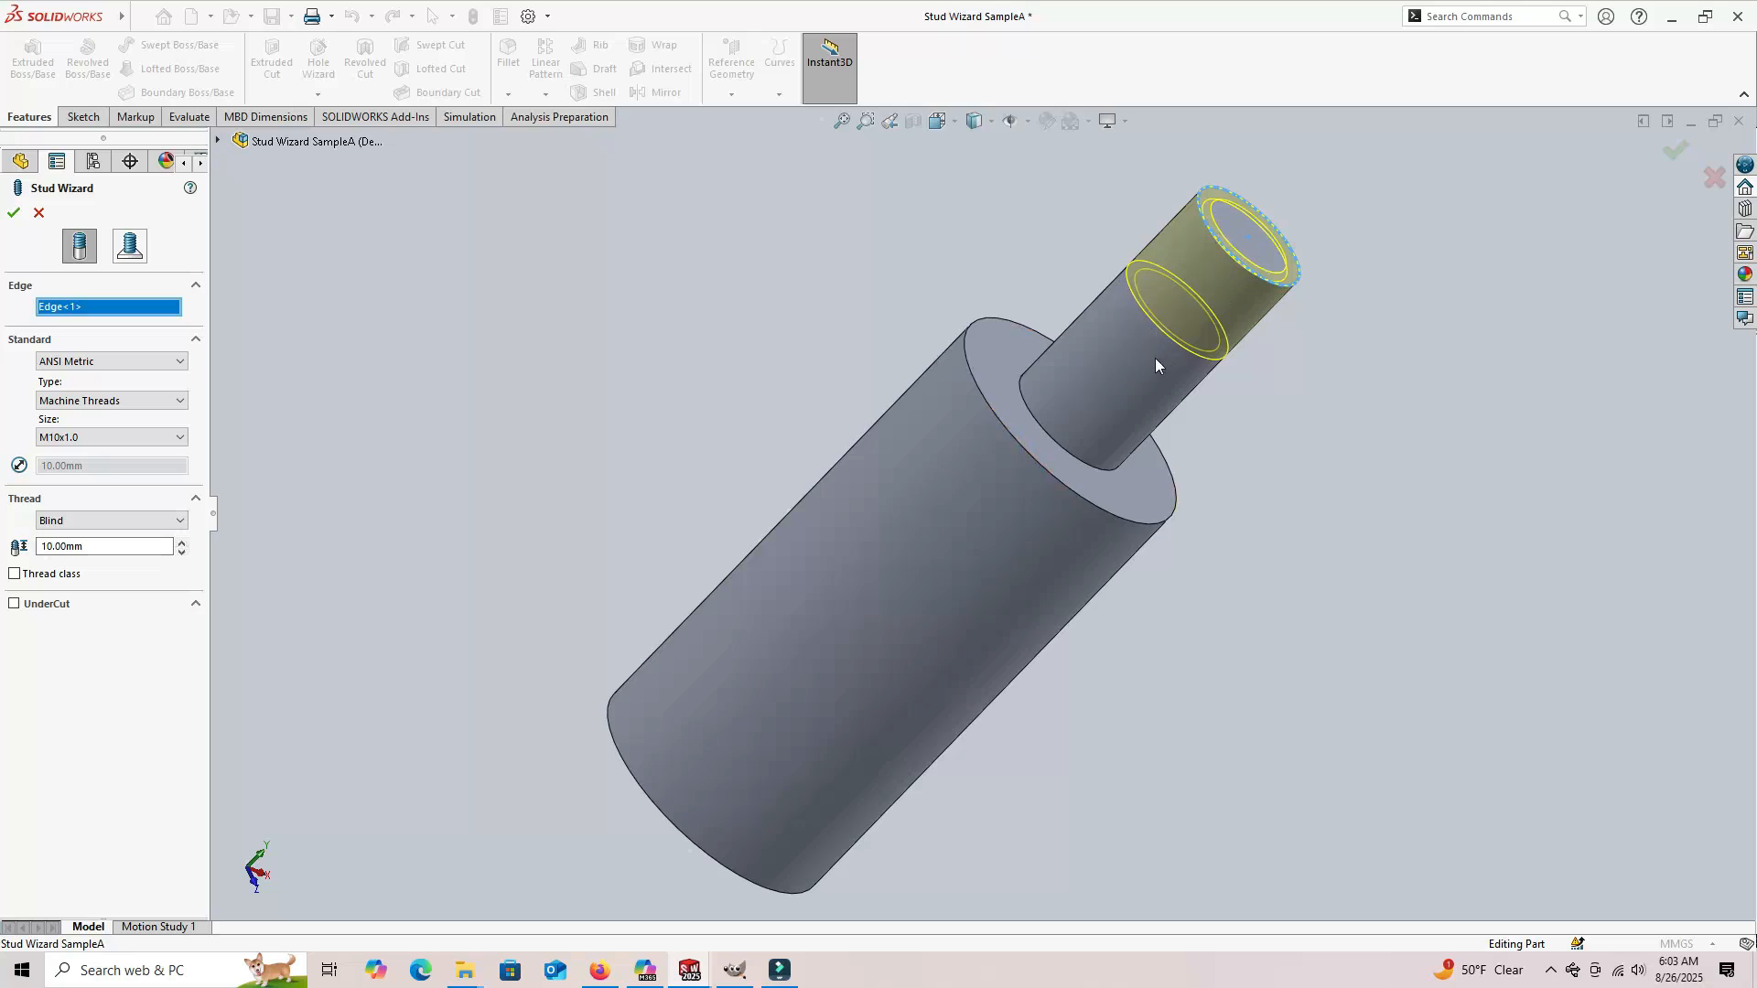
{"action": "left_click", "coordinate": [102, 548]}
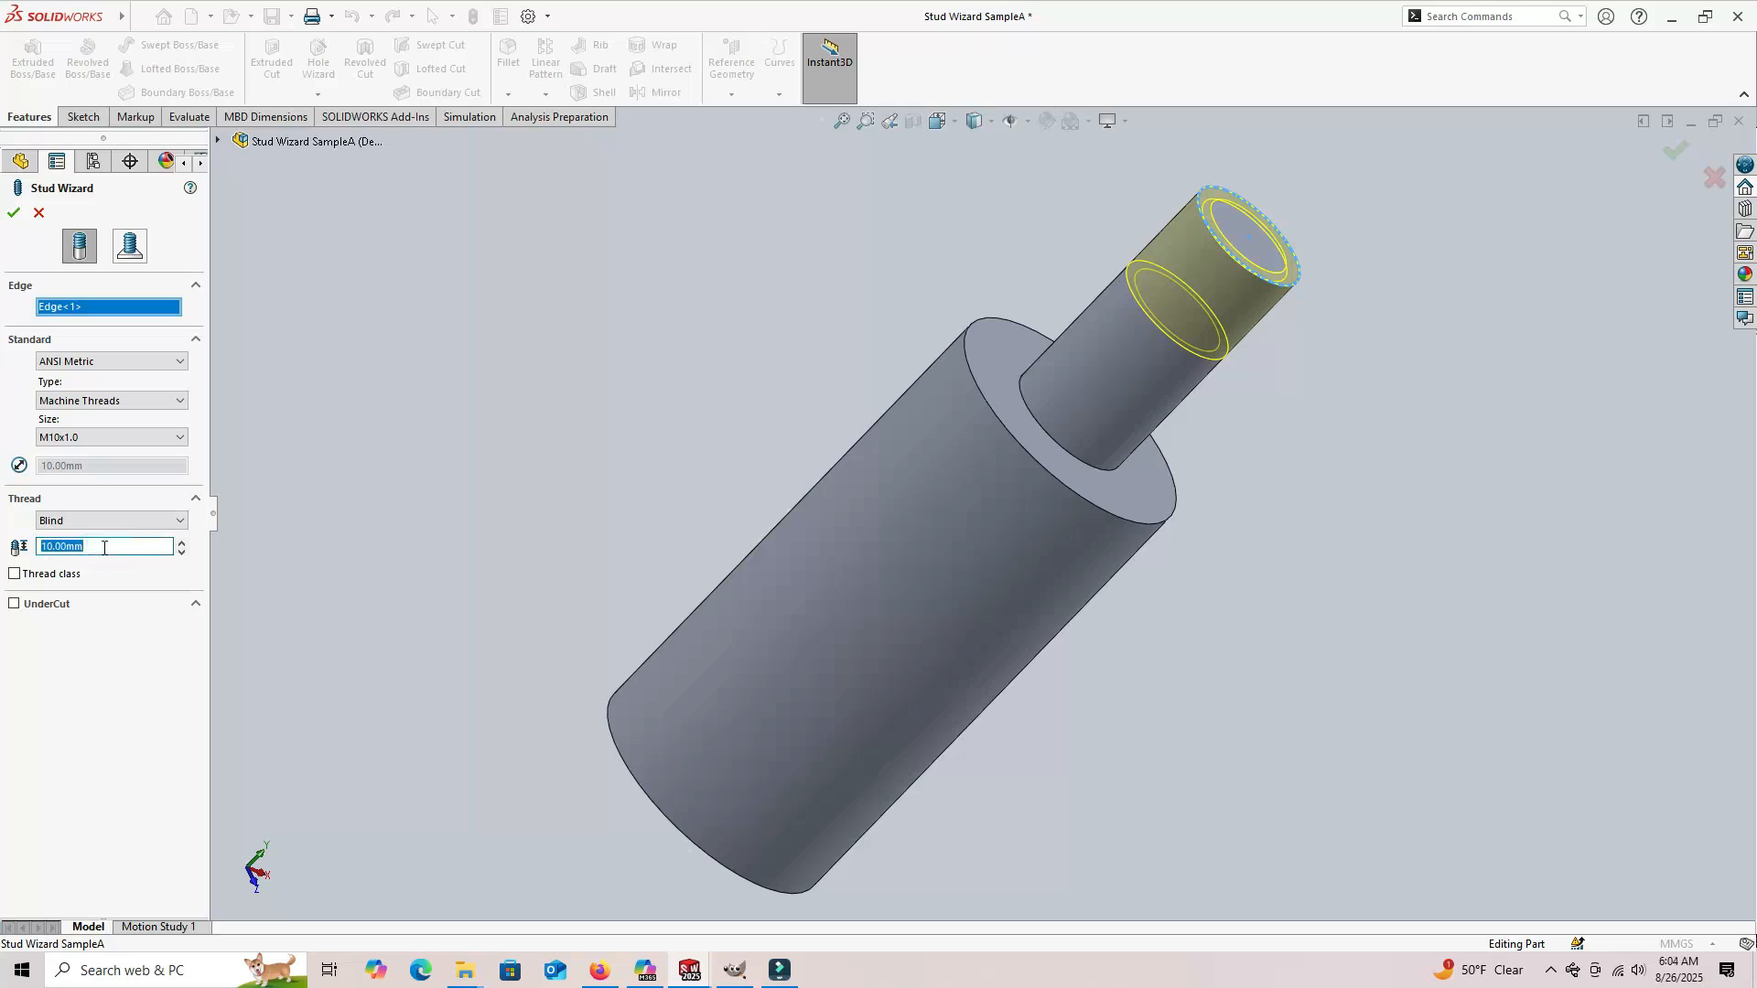
{"action": "type", "text": "15"}
{"action": "key", "text": "Return"}
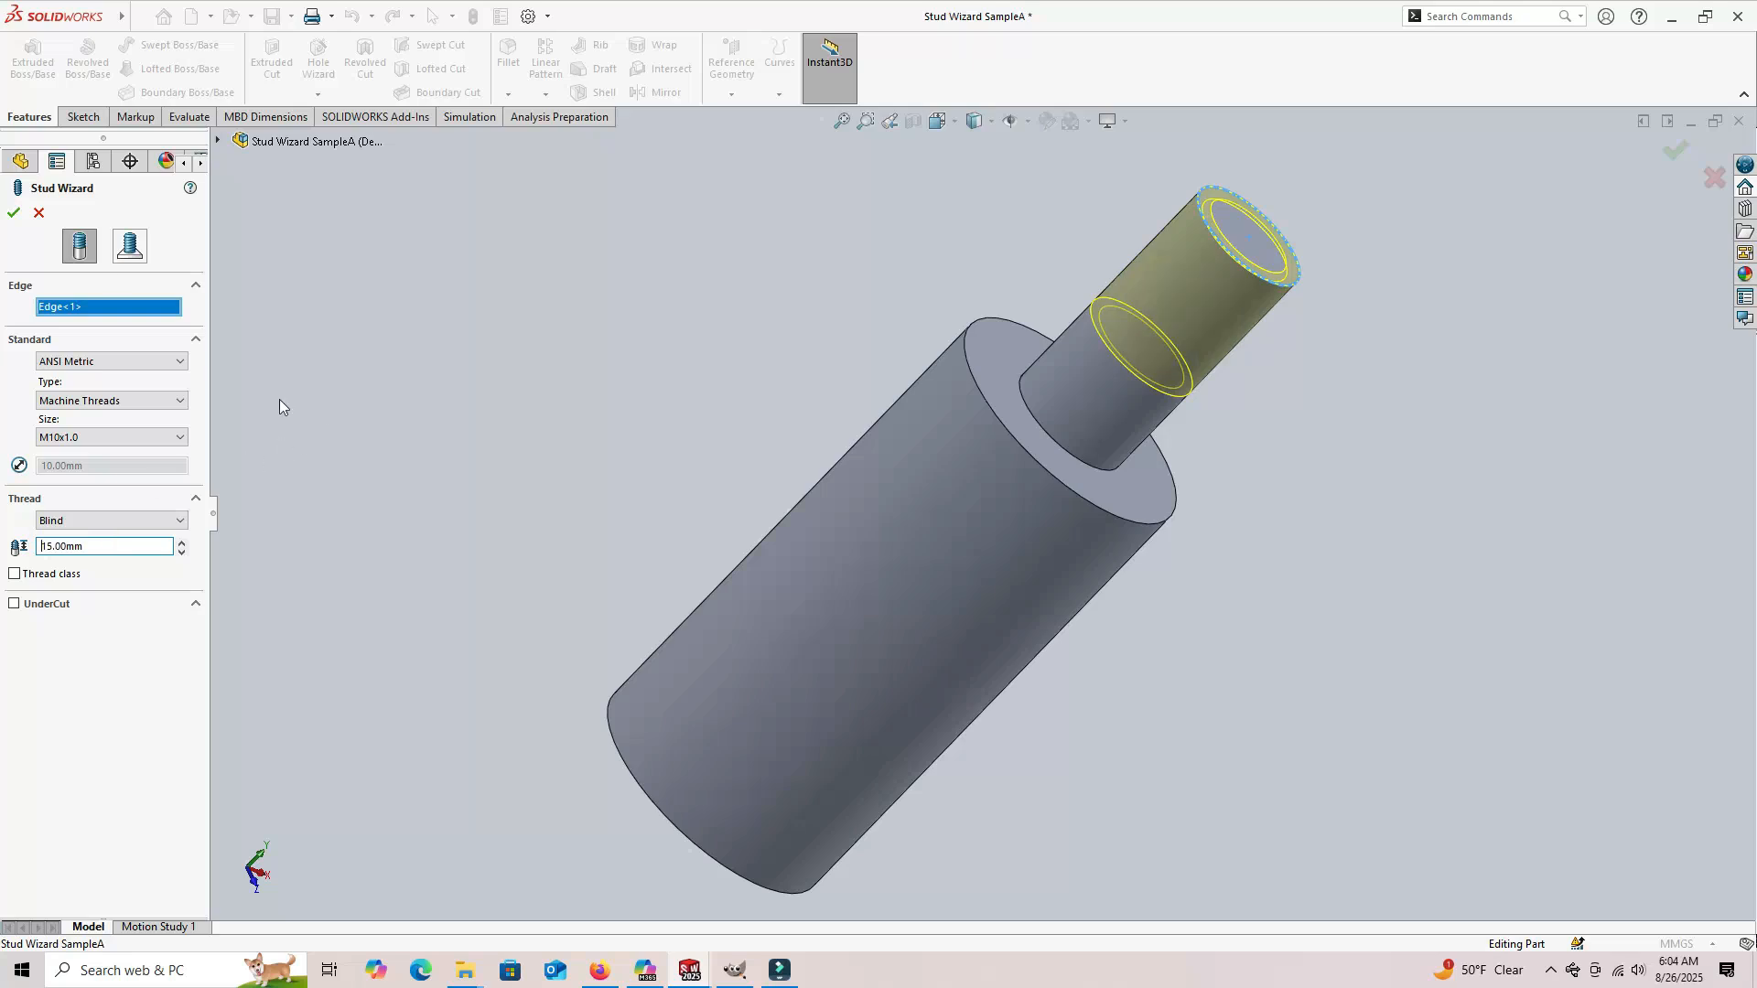
{"action": "left_click", "coordinate": [14, 213]}
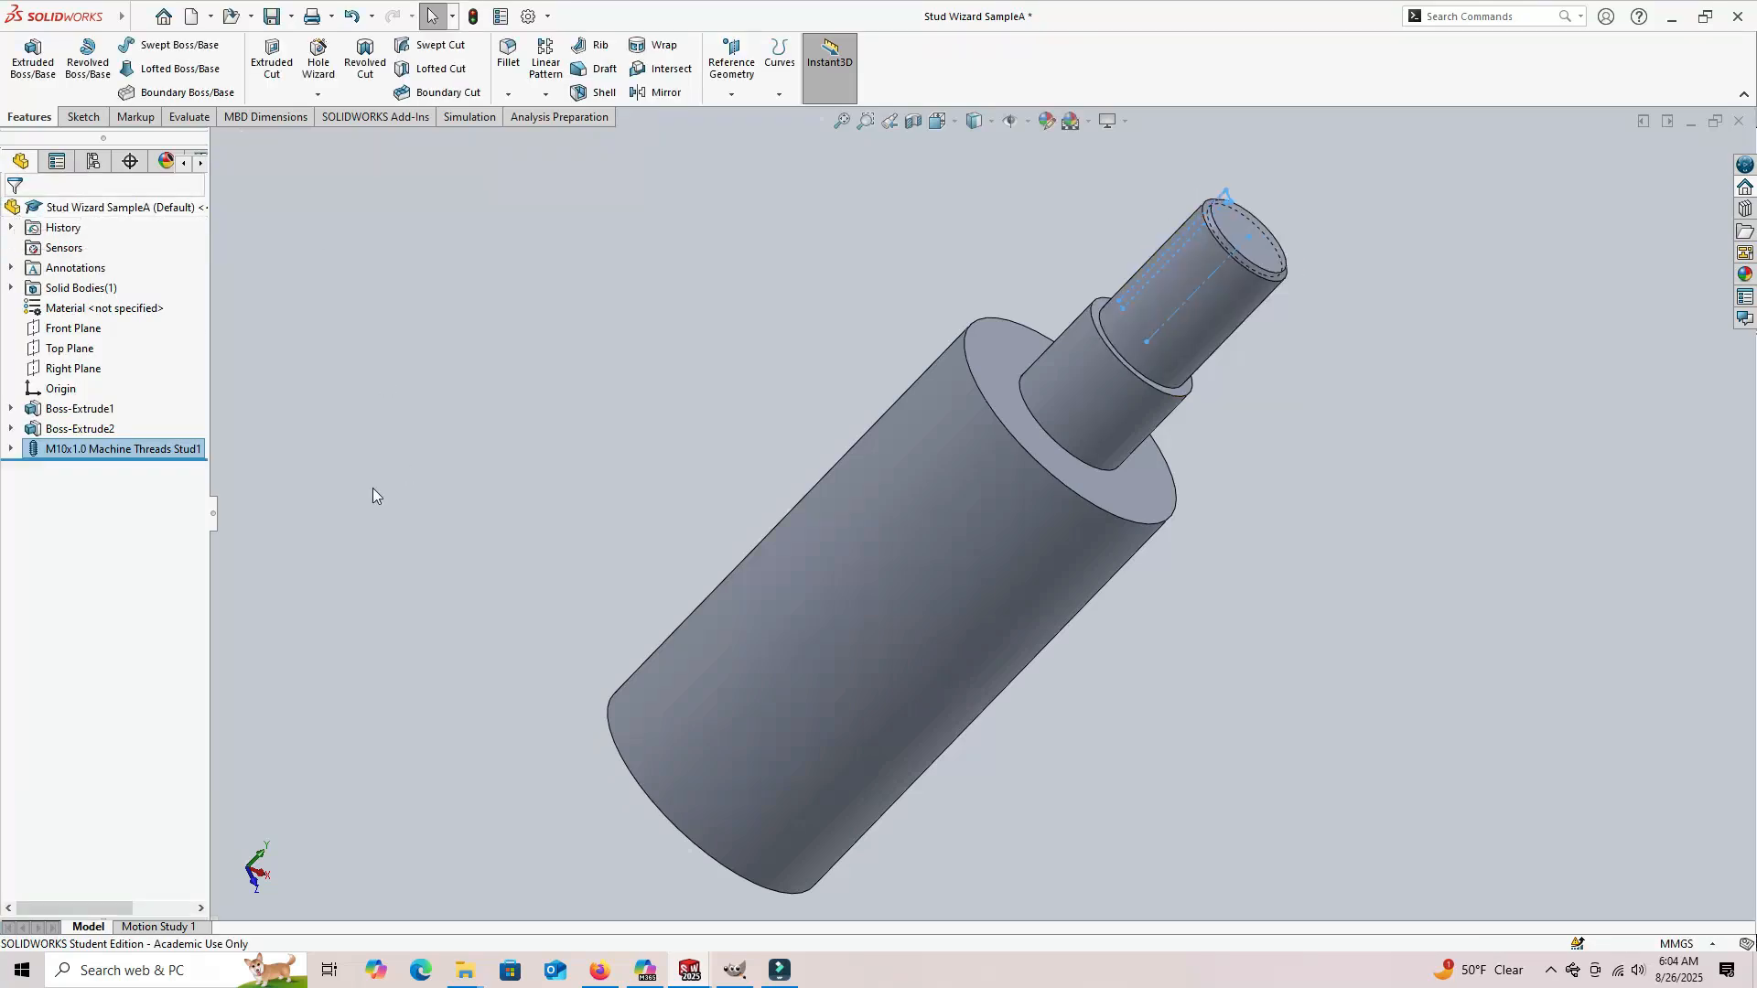
Step: Edit the machine threads stud feature and set its size to M12x1.75
{"action": "middle_click_drag", "start_coordinate": [1297, 475], "coordinate": [1347, 620]}
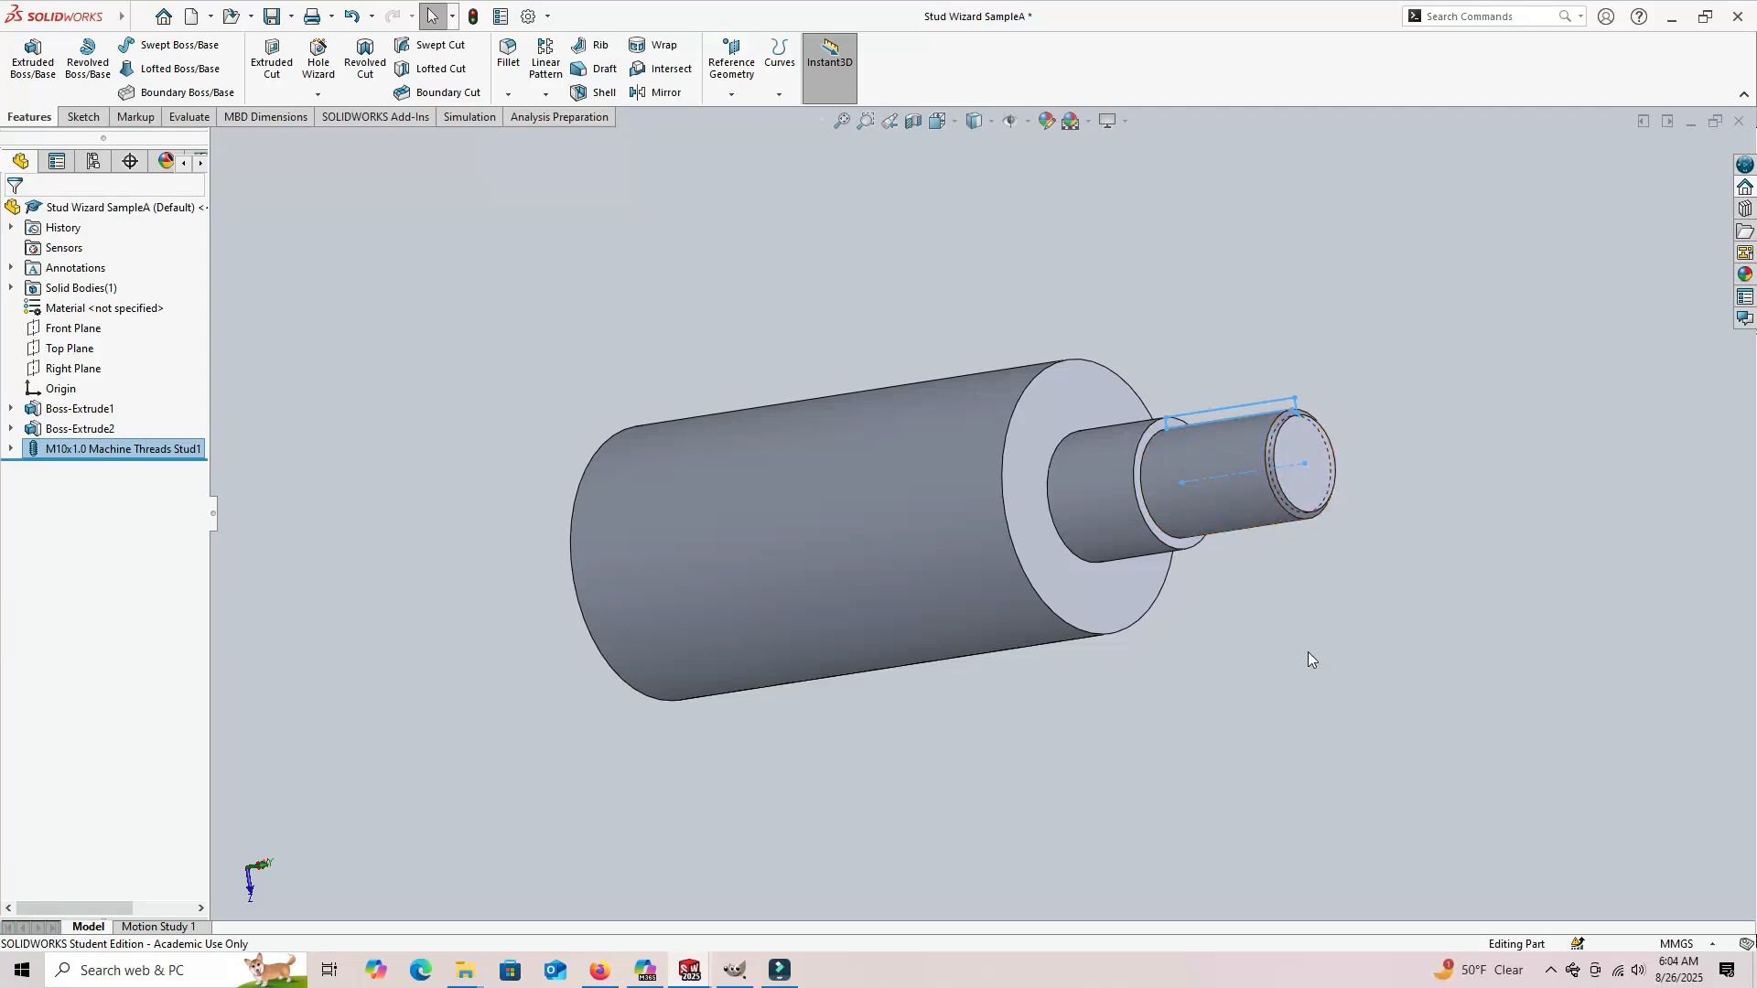
{"action": "left_click", "coordinate": [393, 416]}
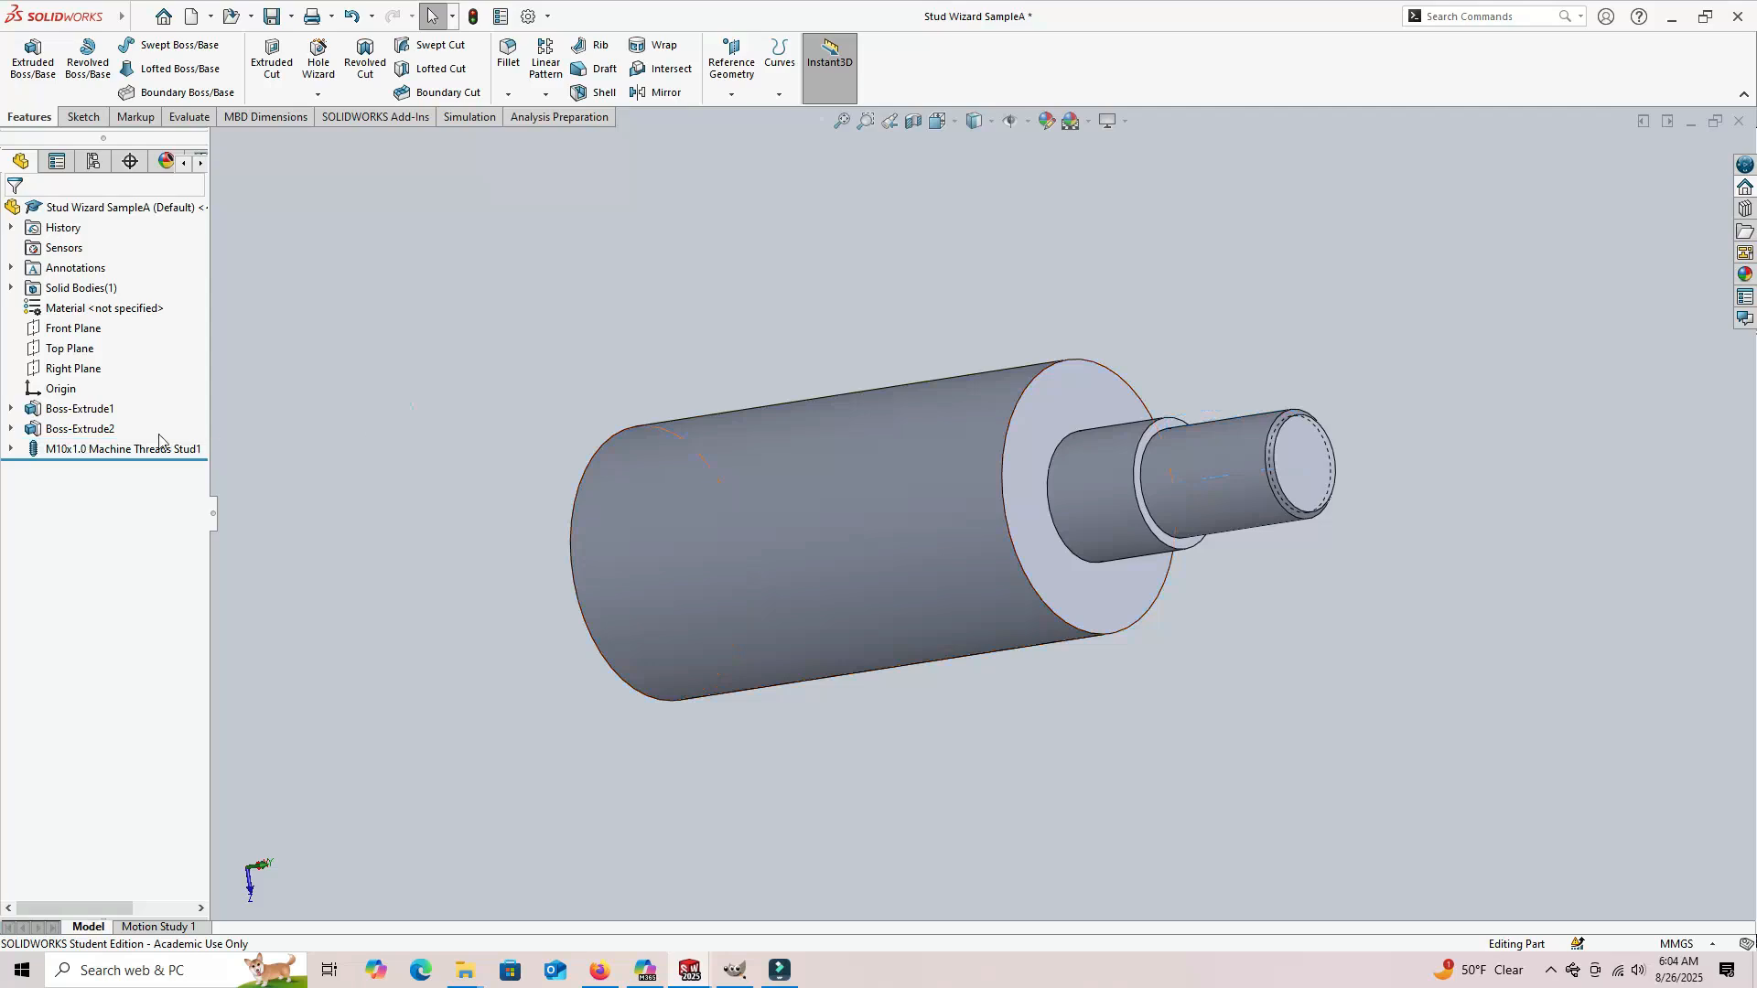
{"action": "left_click", "coordinate": [79, 453]}
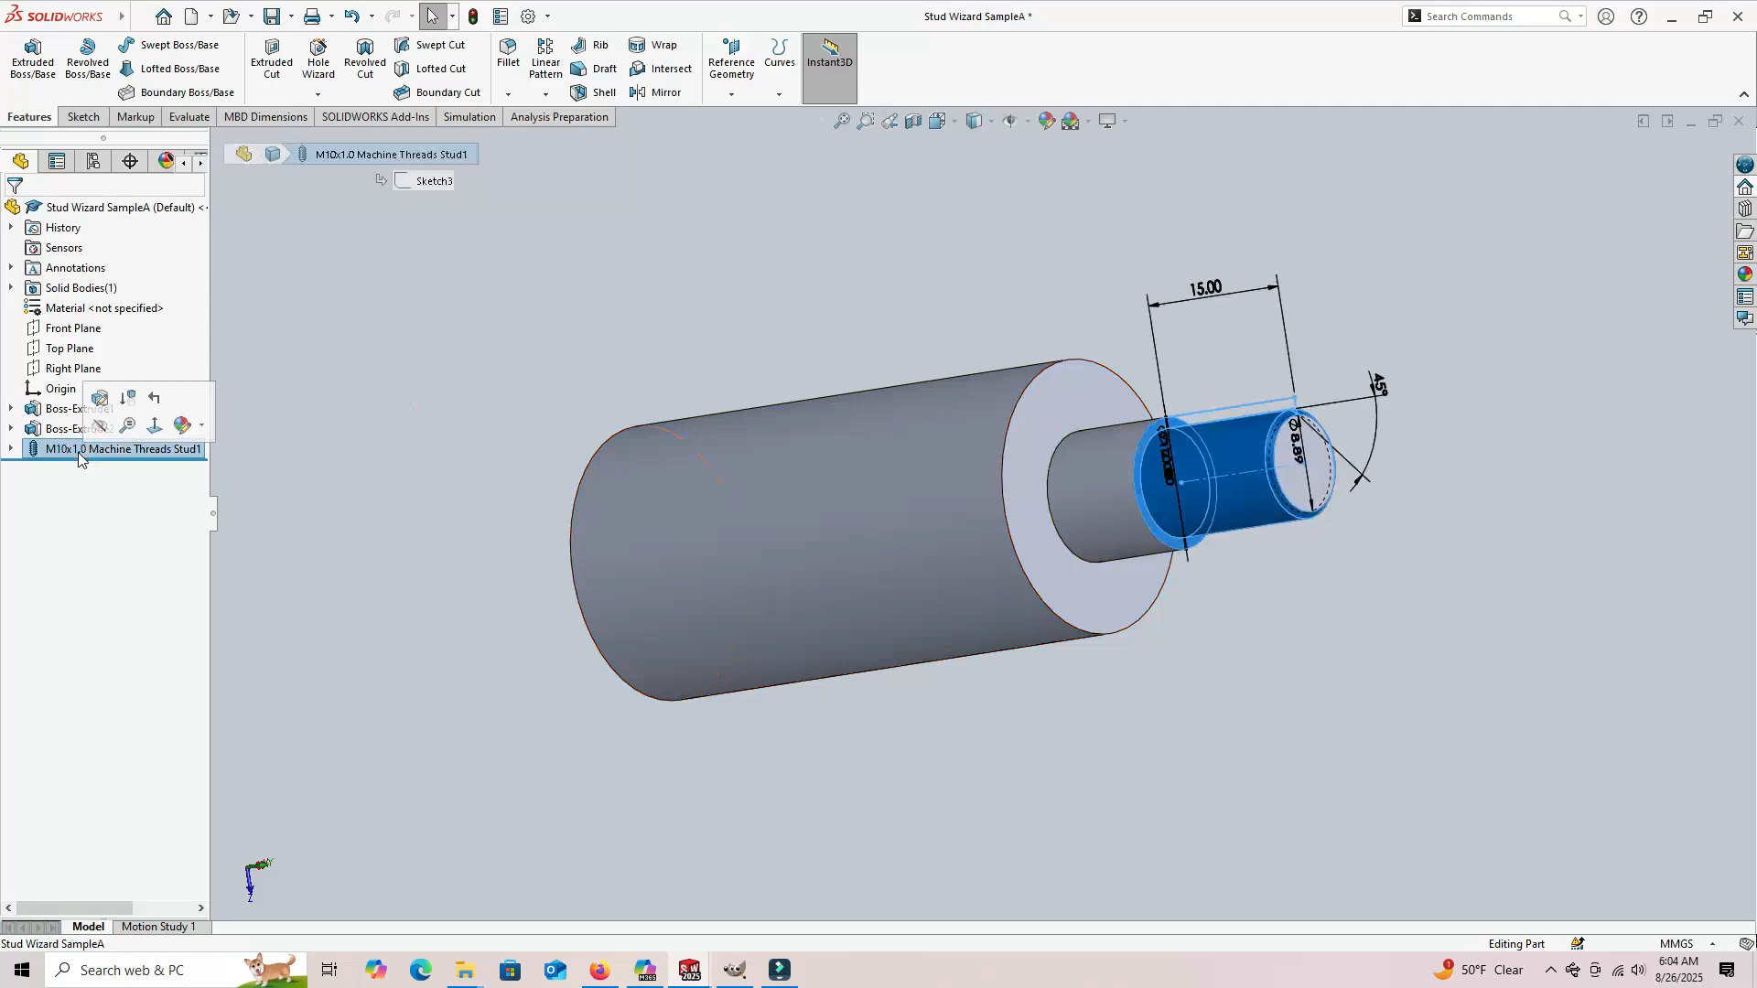
{"action": "left_click", "coordinate": [94, 403]}
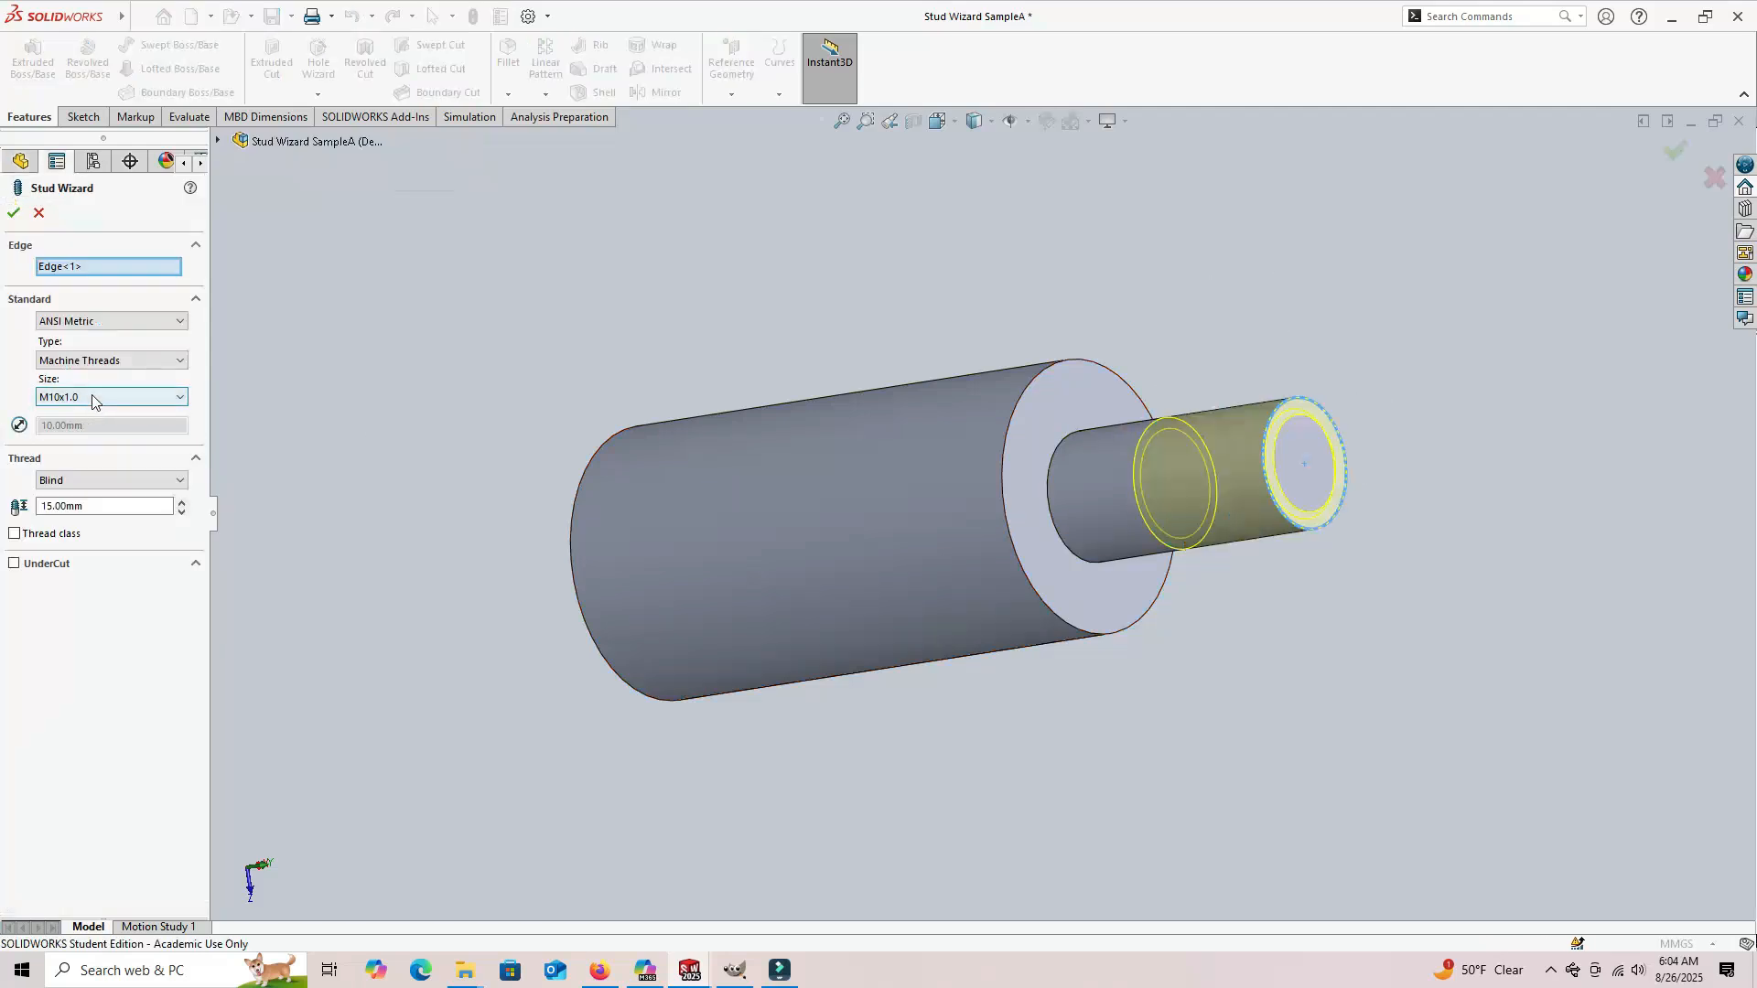
{"action": "left_click", "coordinate": [95, 399]}
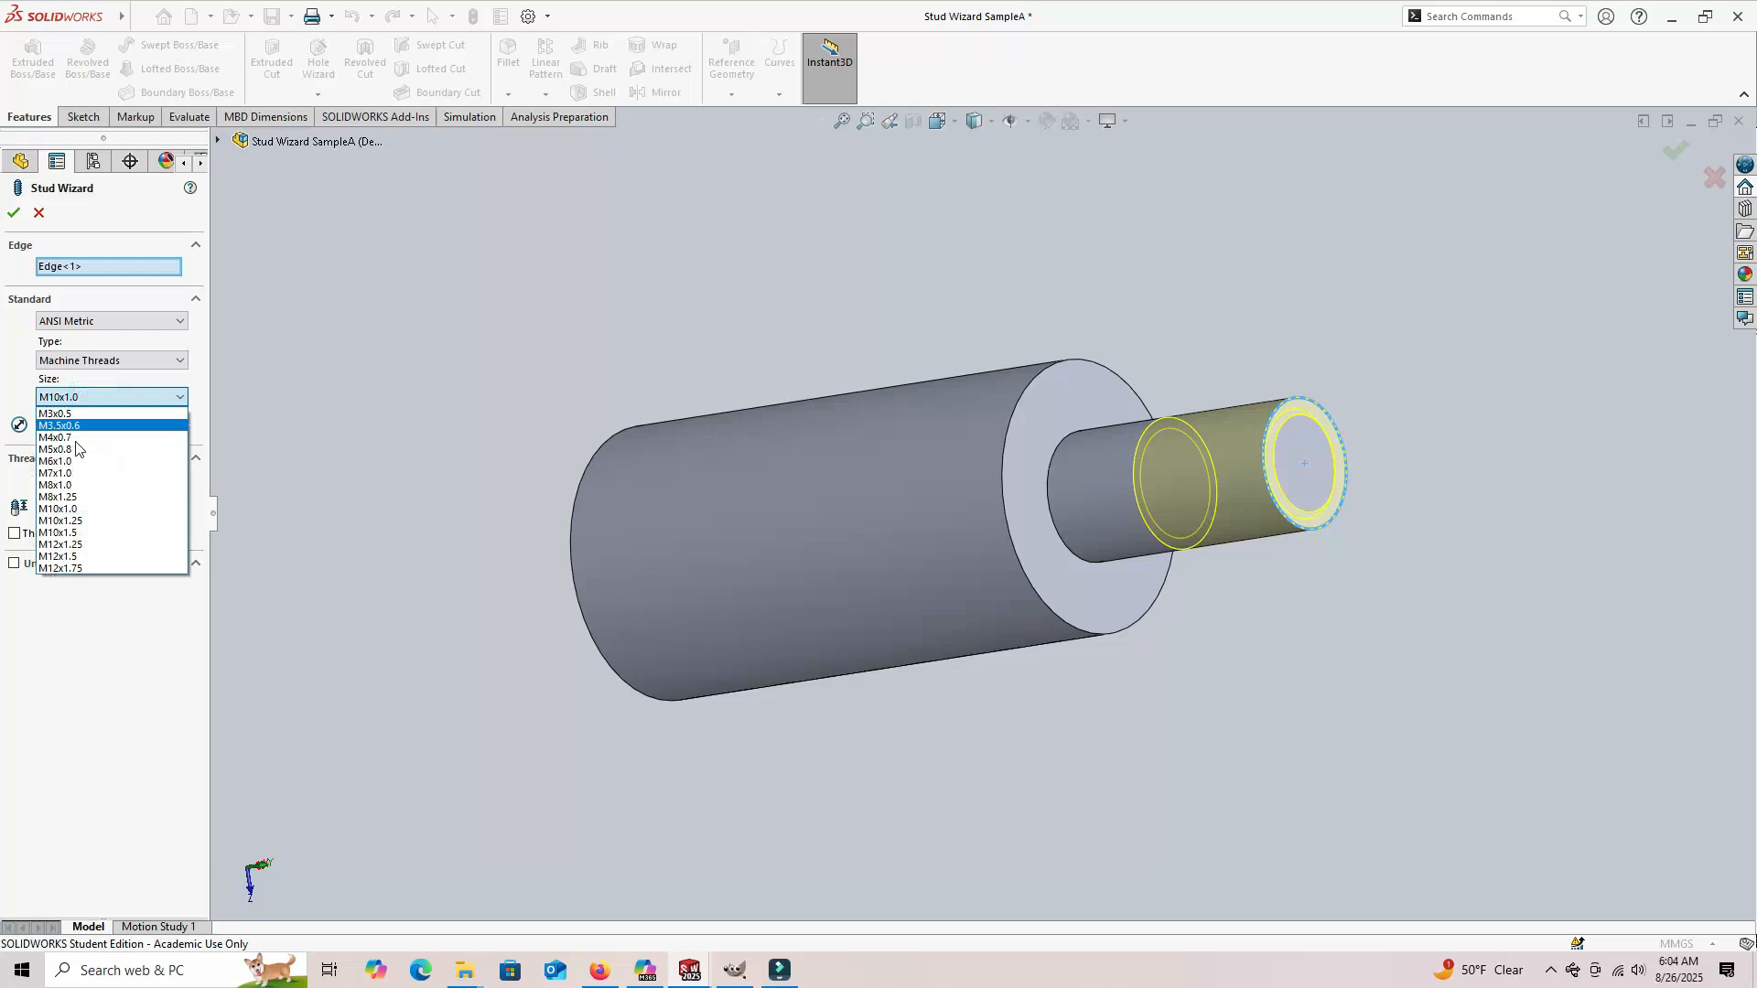
{"action": "left_click", "coordinate": [49, 568]}
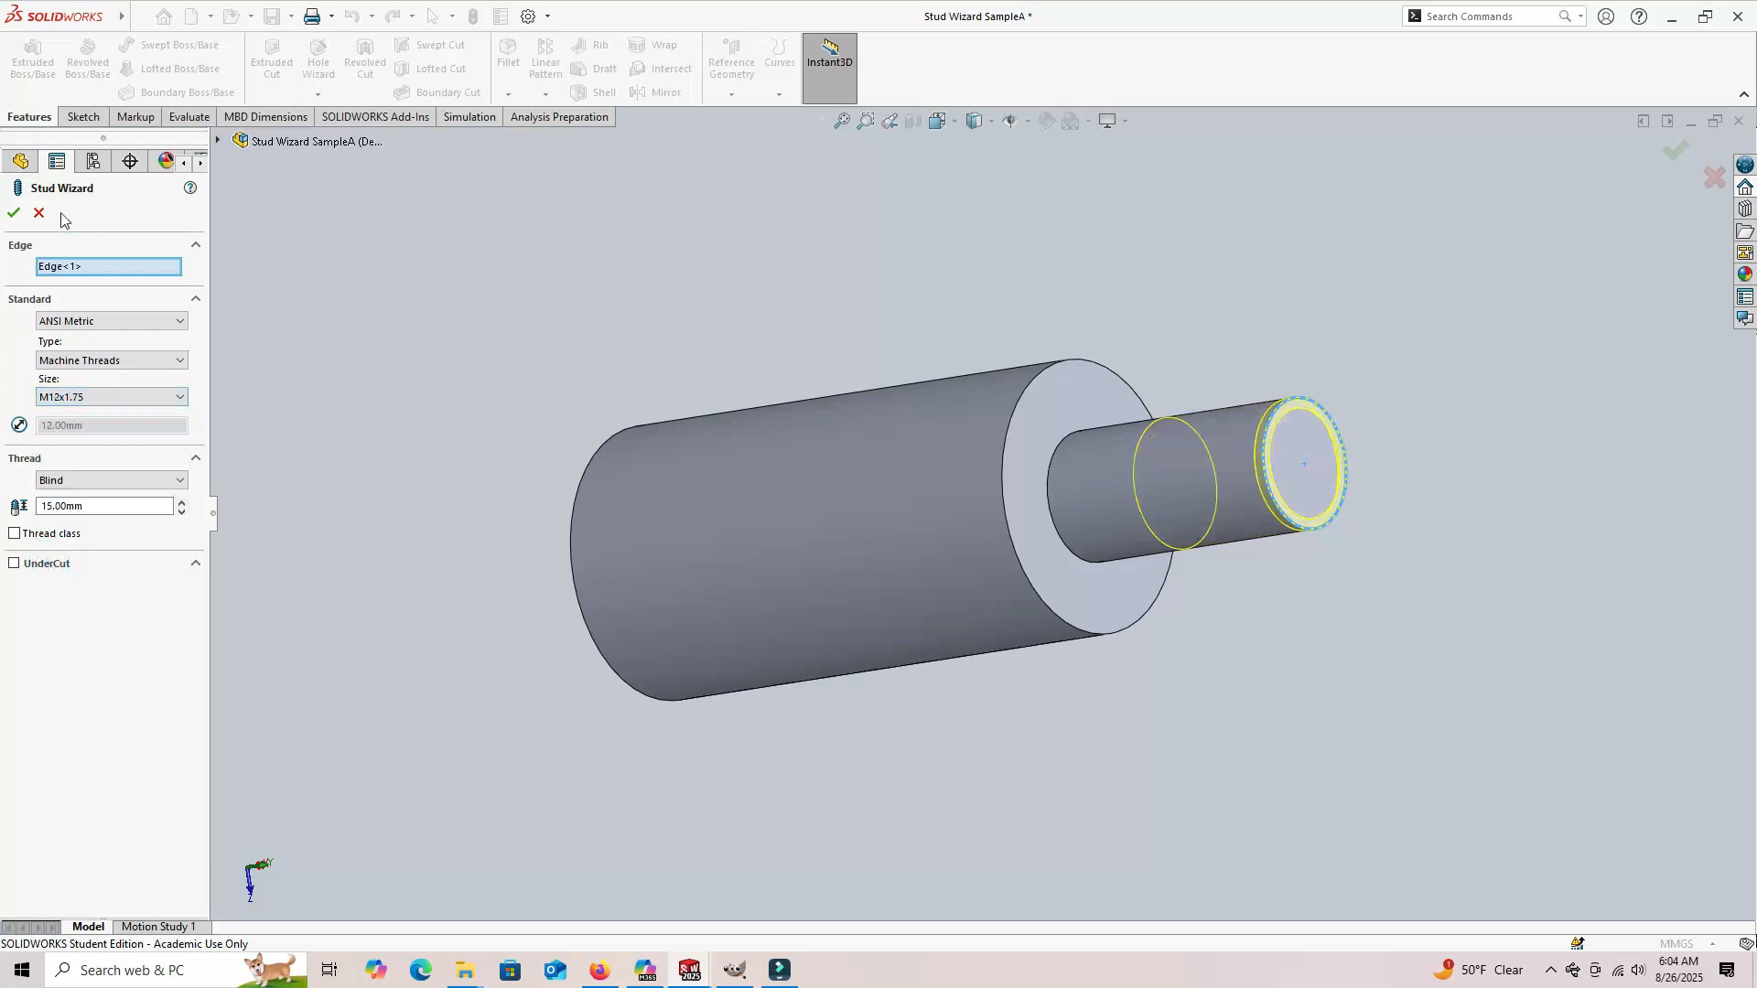
{"action": "left_click", "coordinate": [13, 212]}
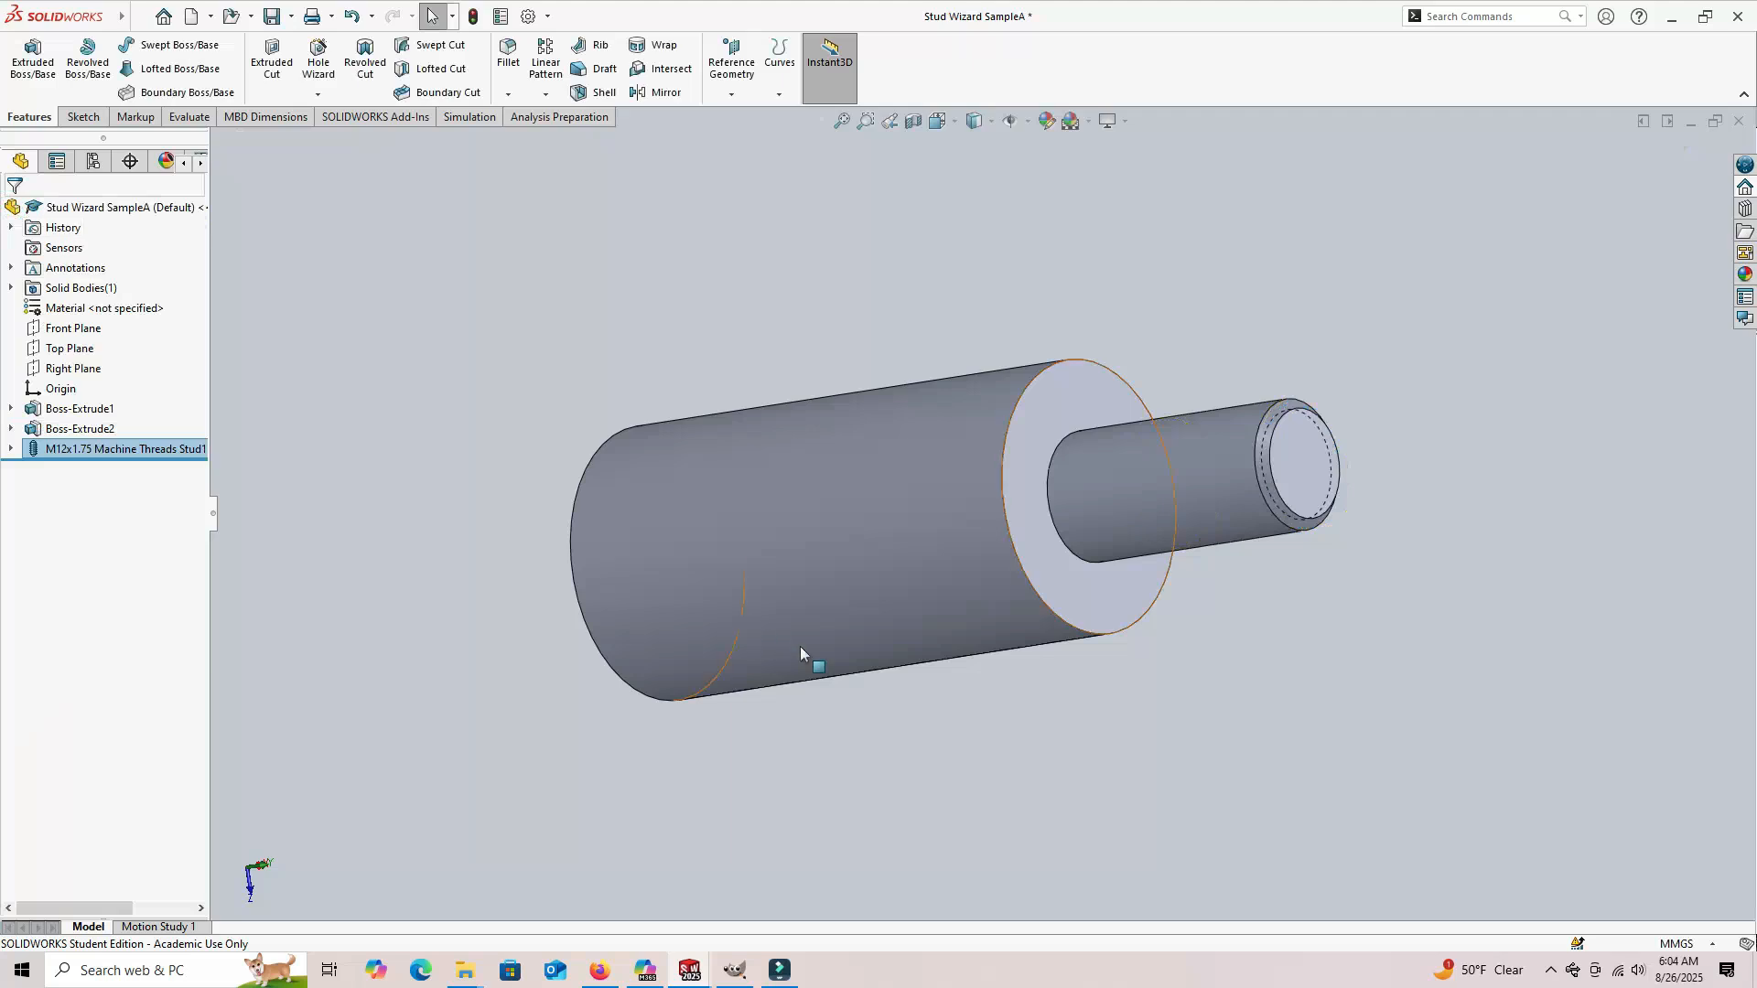
Step: Edit the M12x1.75 stud feature again and set its blind thread depth to 20 mm
{"action": "mouse_move", "coordinate": [1365, 709]}
{"action": "middle_mouse_down"}
{"action": "mouse_move", "coordinate": [1207, 701]}
{"action": "mouse_move", "coordinate": [1364, 686]}
{"action": "middle_mouse_up"}
{"action": "left_click", "coordinate": [408, 506]}
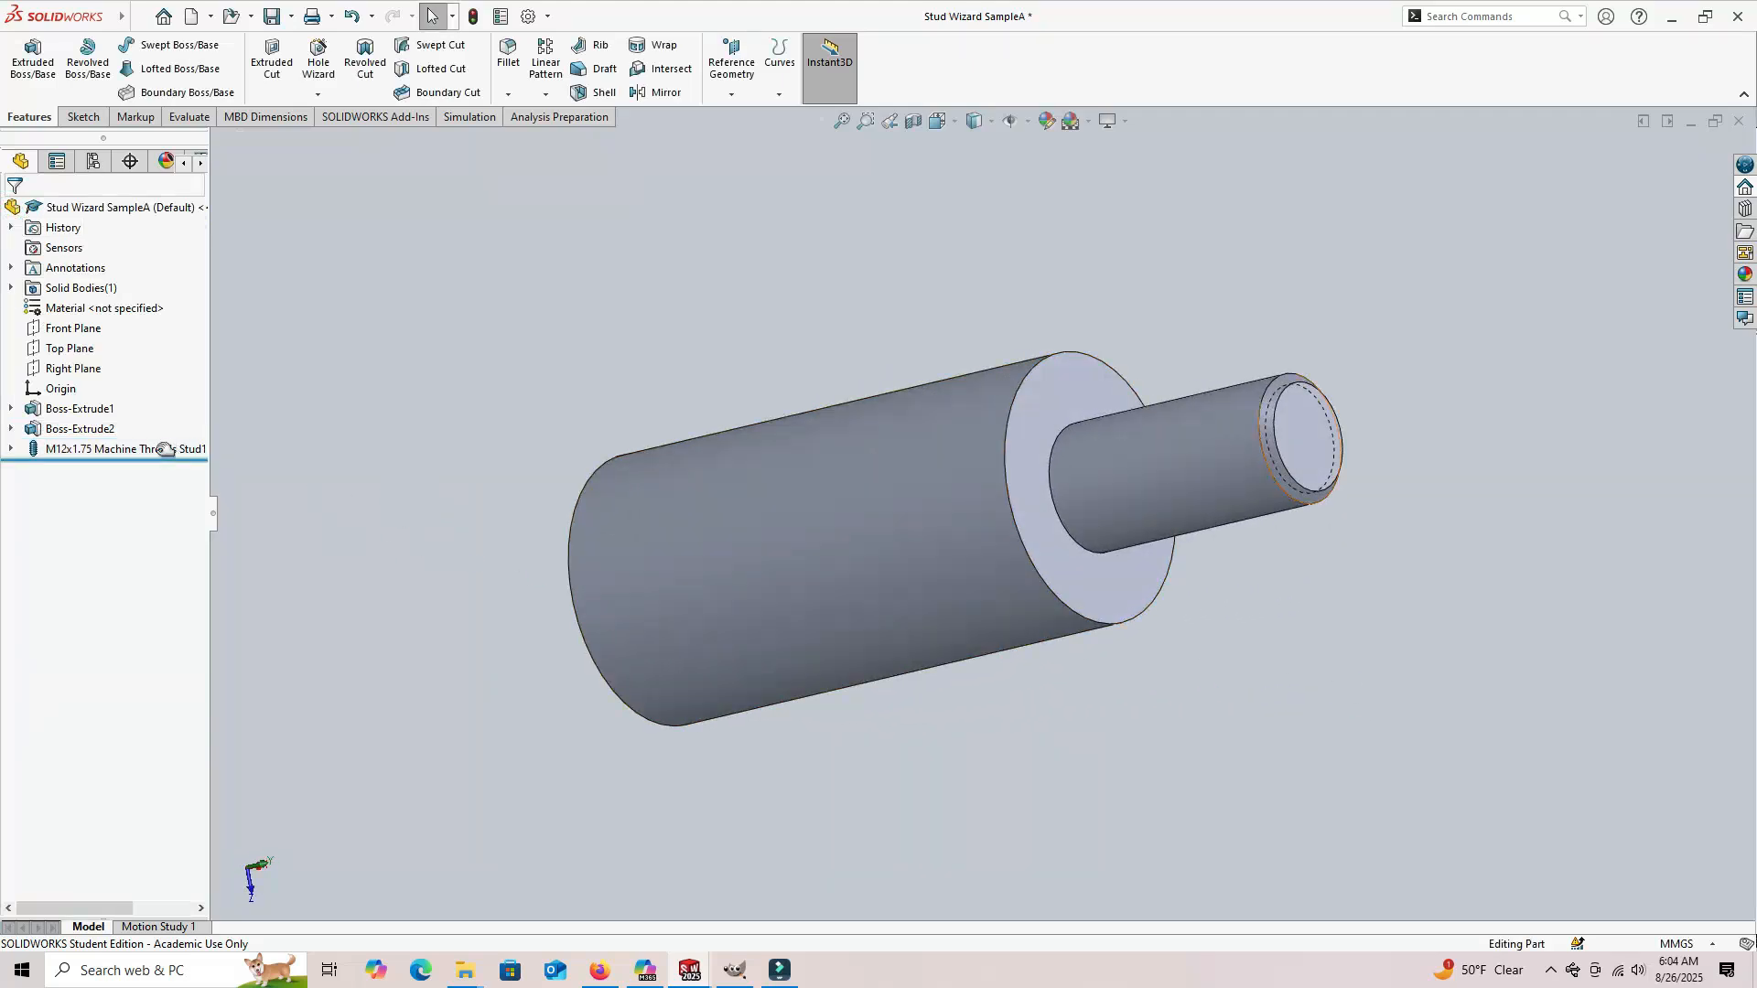
{"action": "left_click", "coordinate": [123, 449]}
{"action": "left_click", "coordinate": [144, 396]}
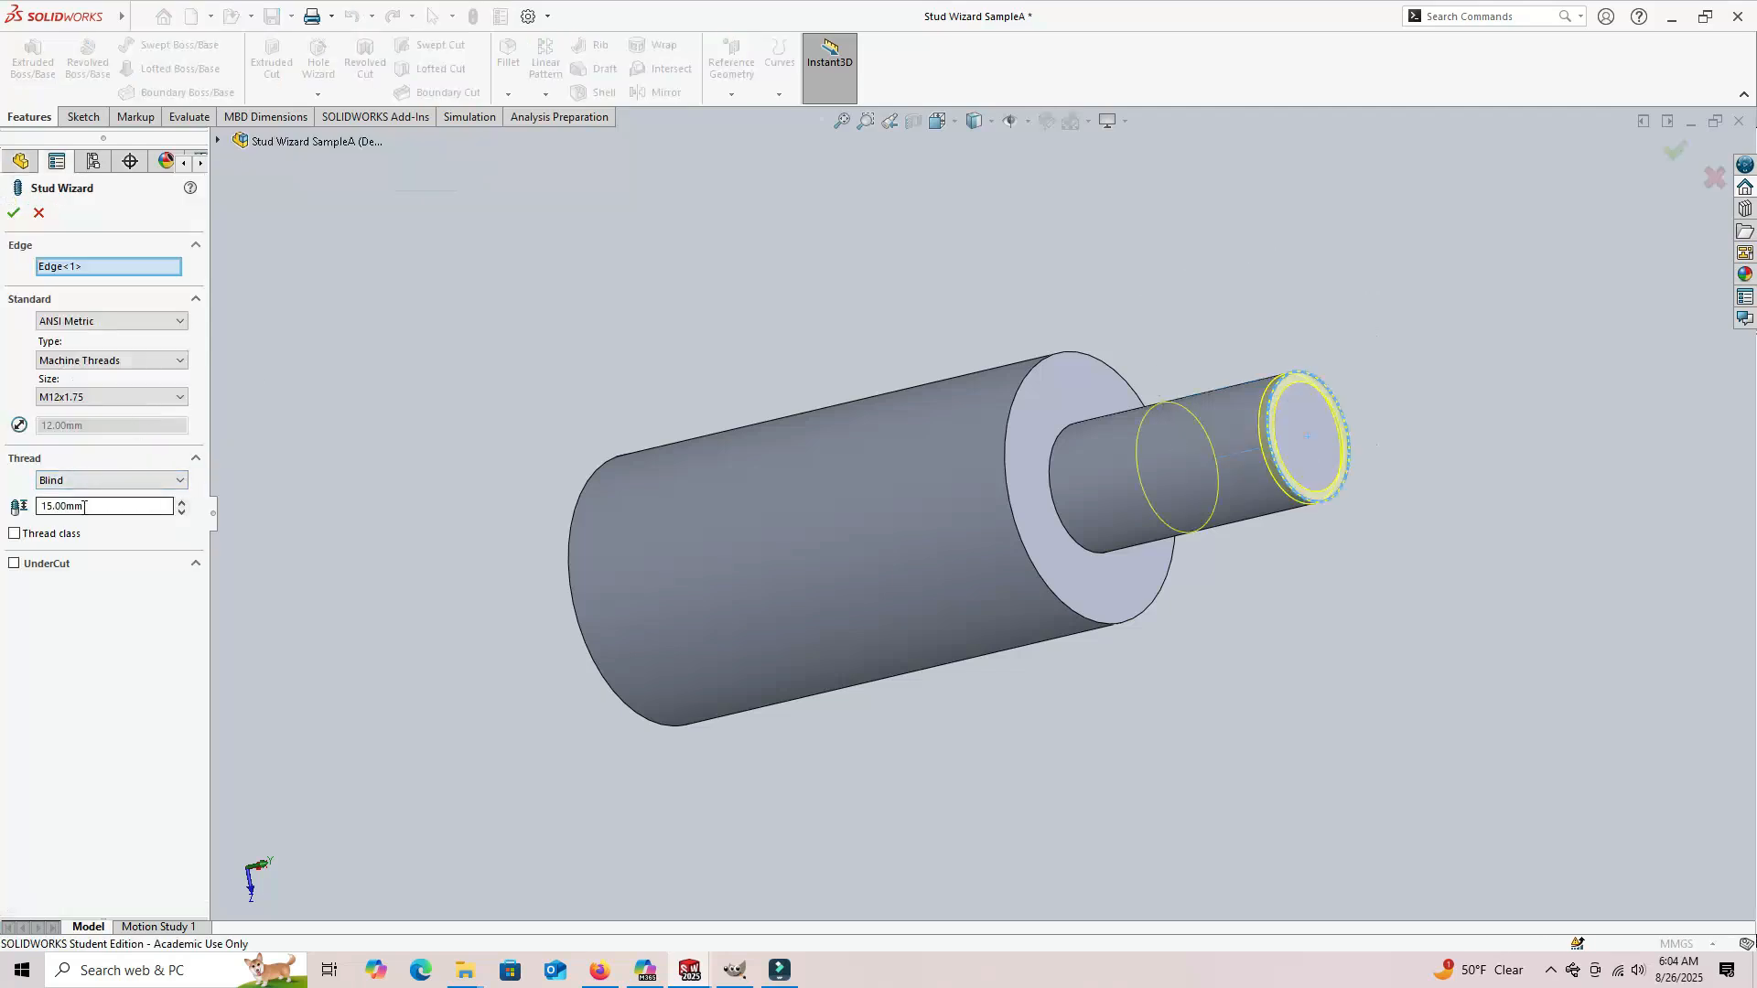
{"action": "left_click", "coordinate": [44, 506]}
{"action": "left_click_drag", "start_coordinate": [52, 506], "coordinate": [40, 506]}
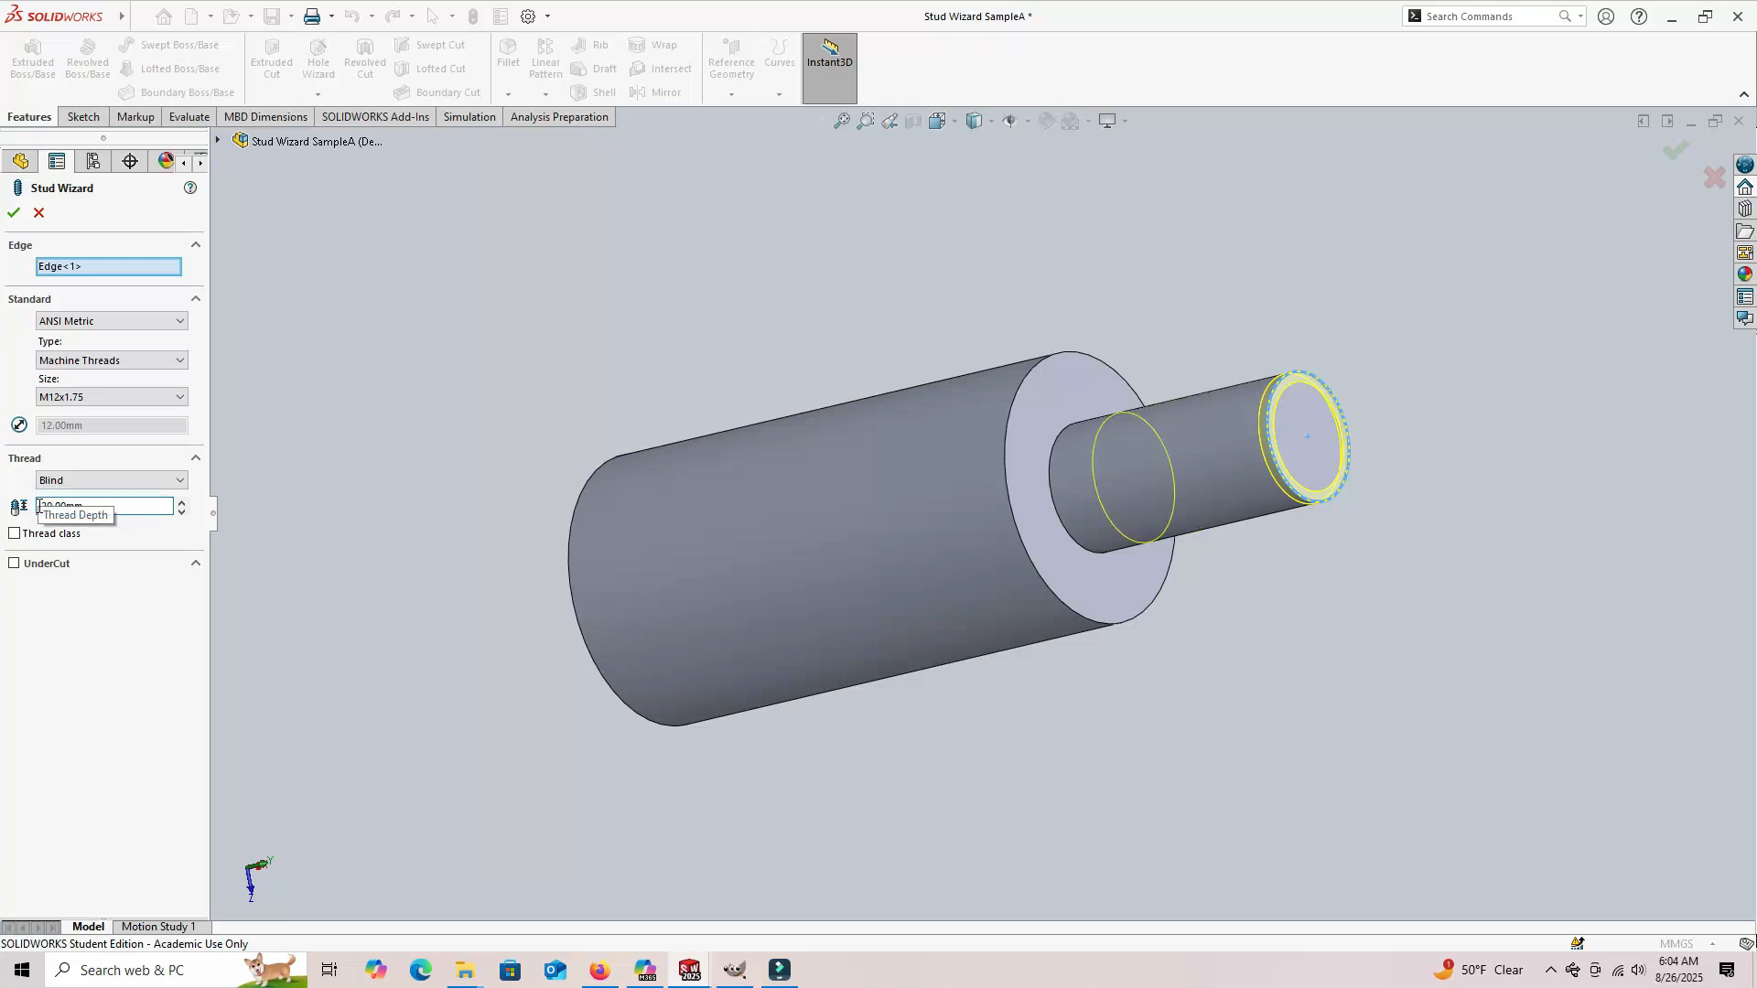
{"action": "middle_click_drag", "start_coordinate": [929, 792], "coordinate": [1043, 710]}
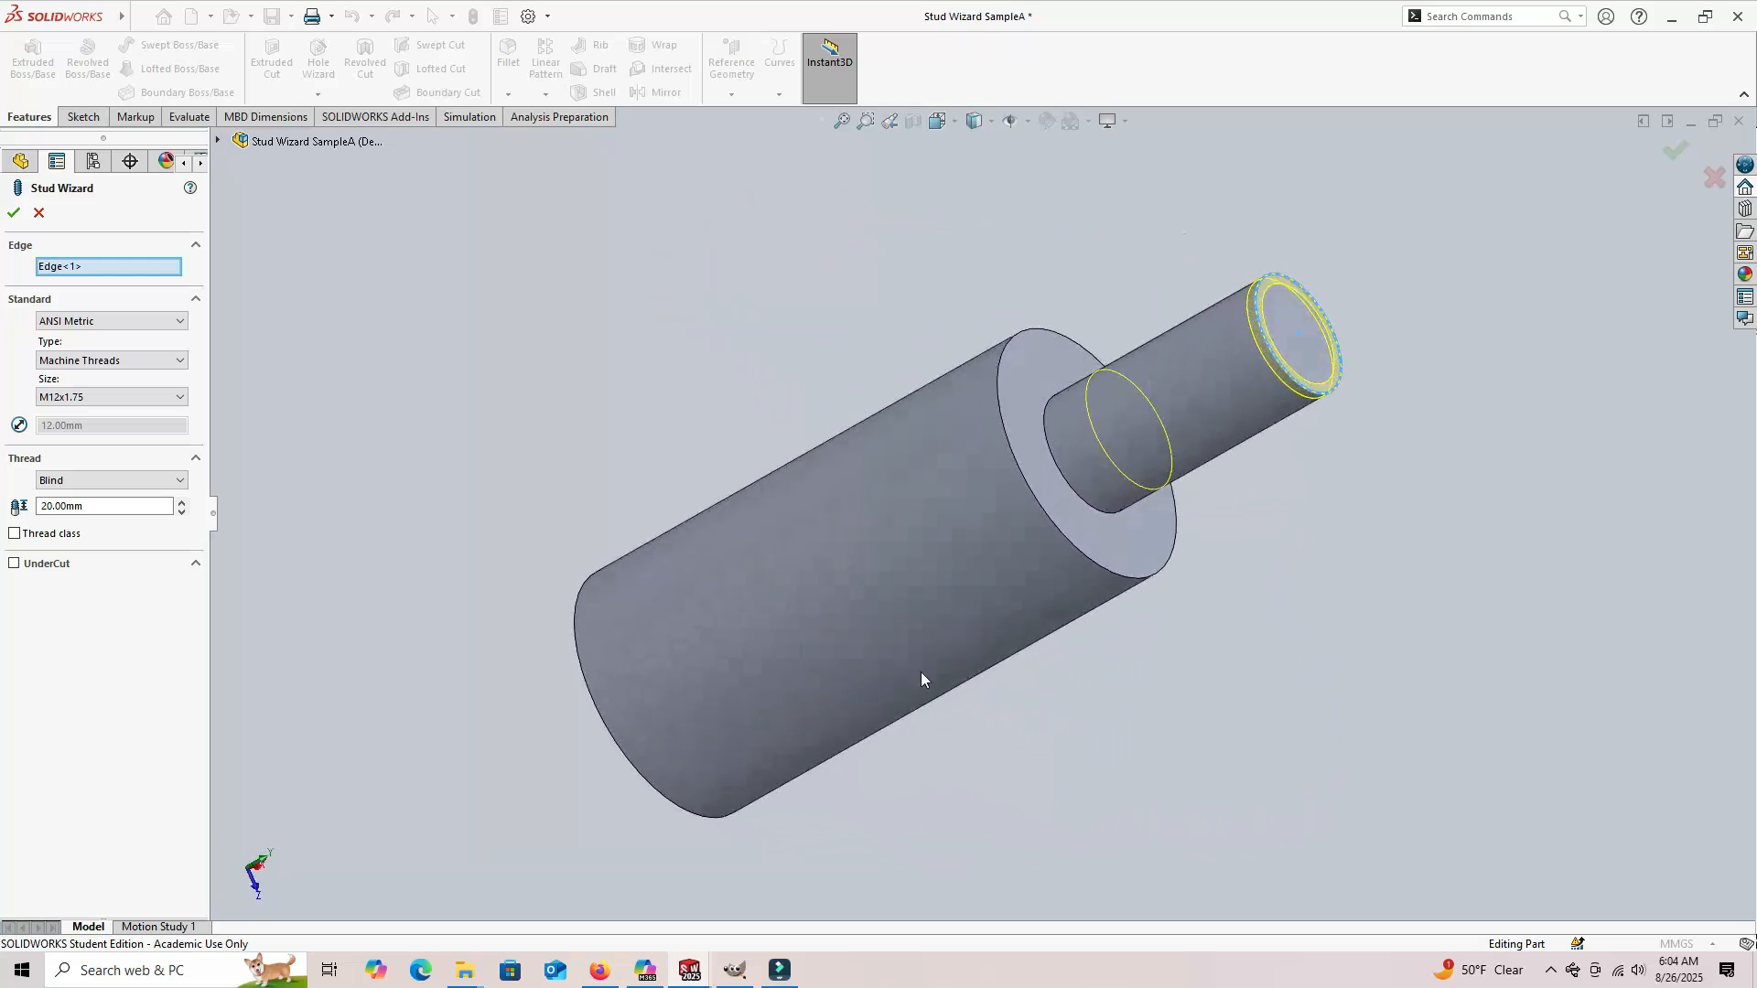
{"action": "left_click", "coordinate": [13, 213]}
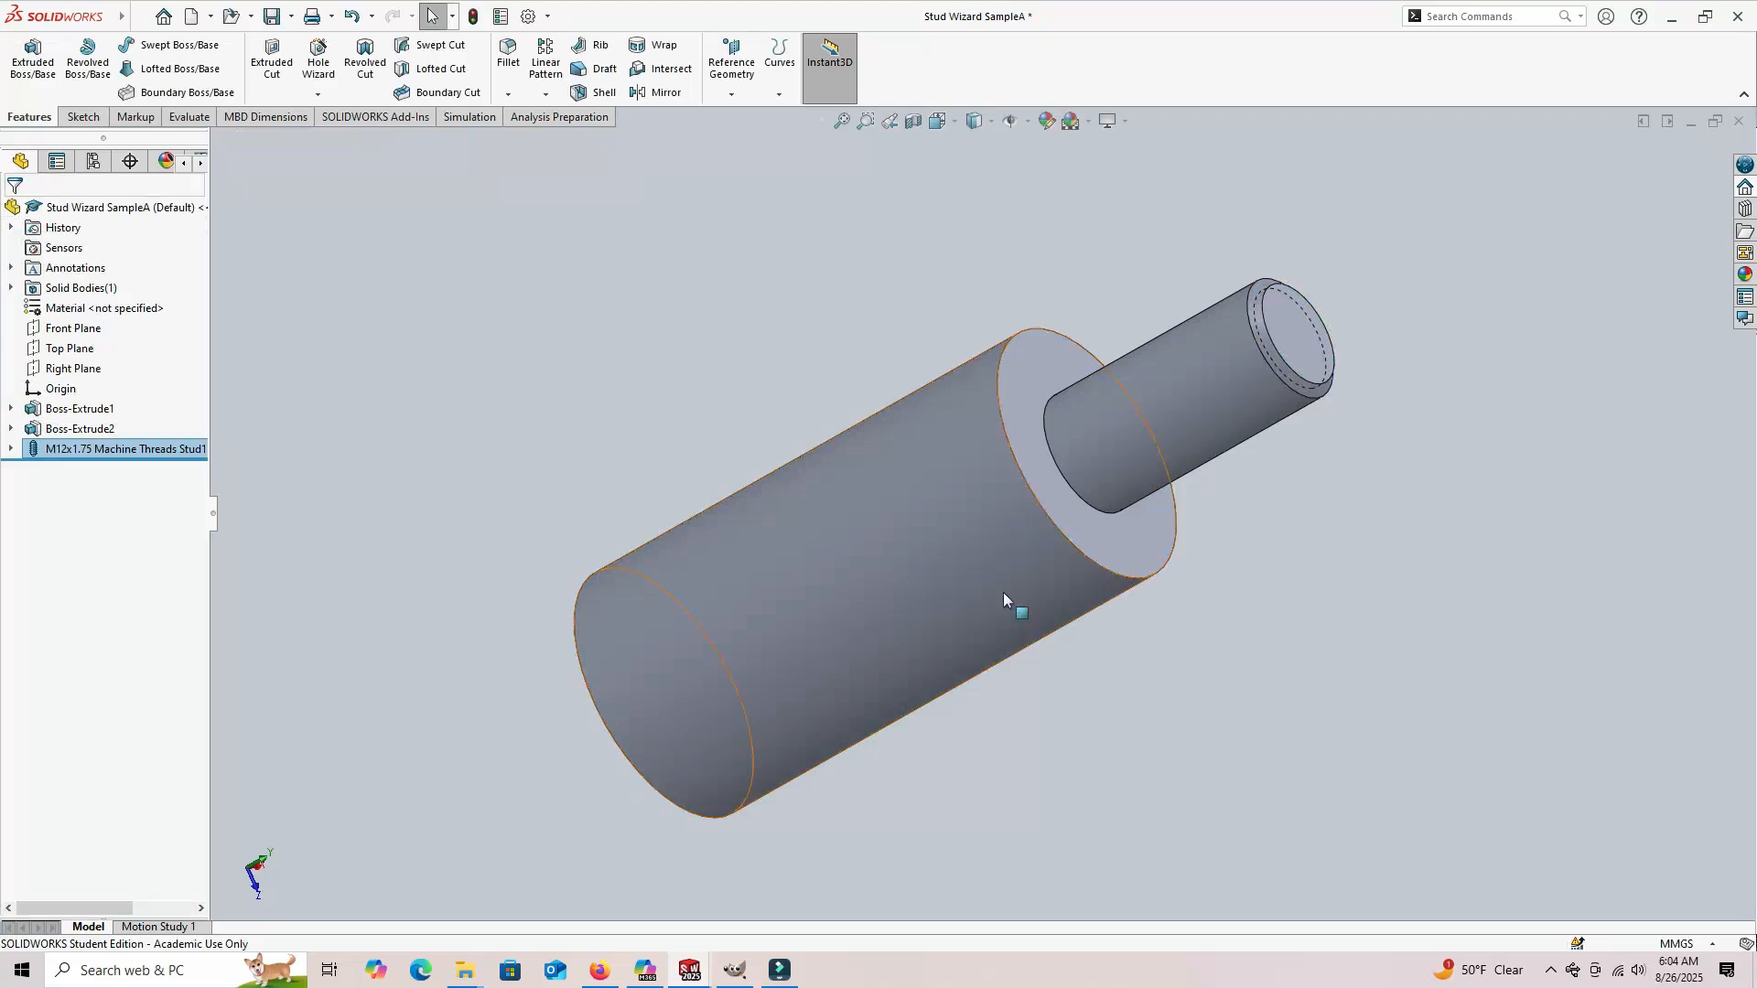
Step: Make a drawing from the stud part on a standard A (ANSI) Landscape sheet without displaying the sheet format
{"action": "left_click", "coordinate": [211, 16]}
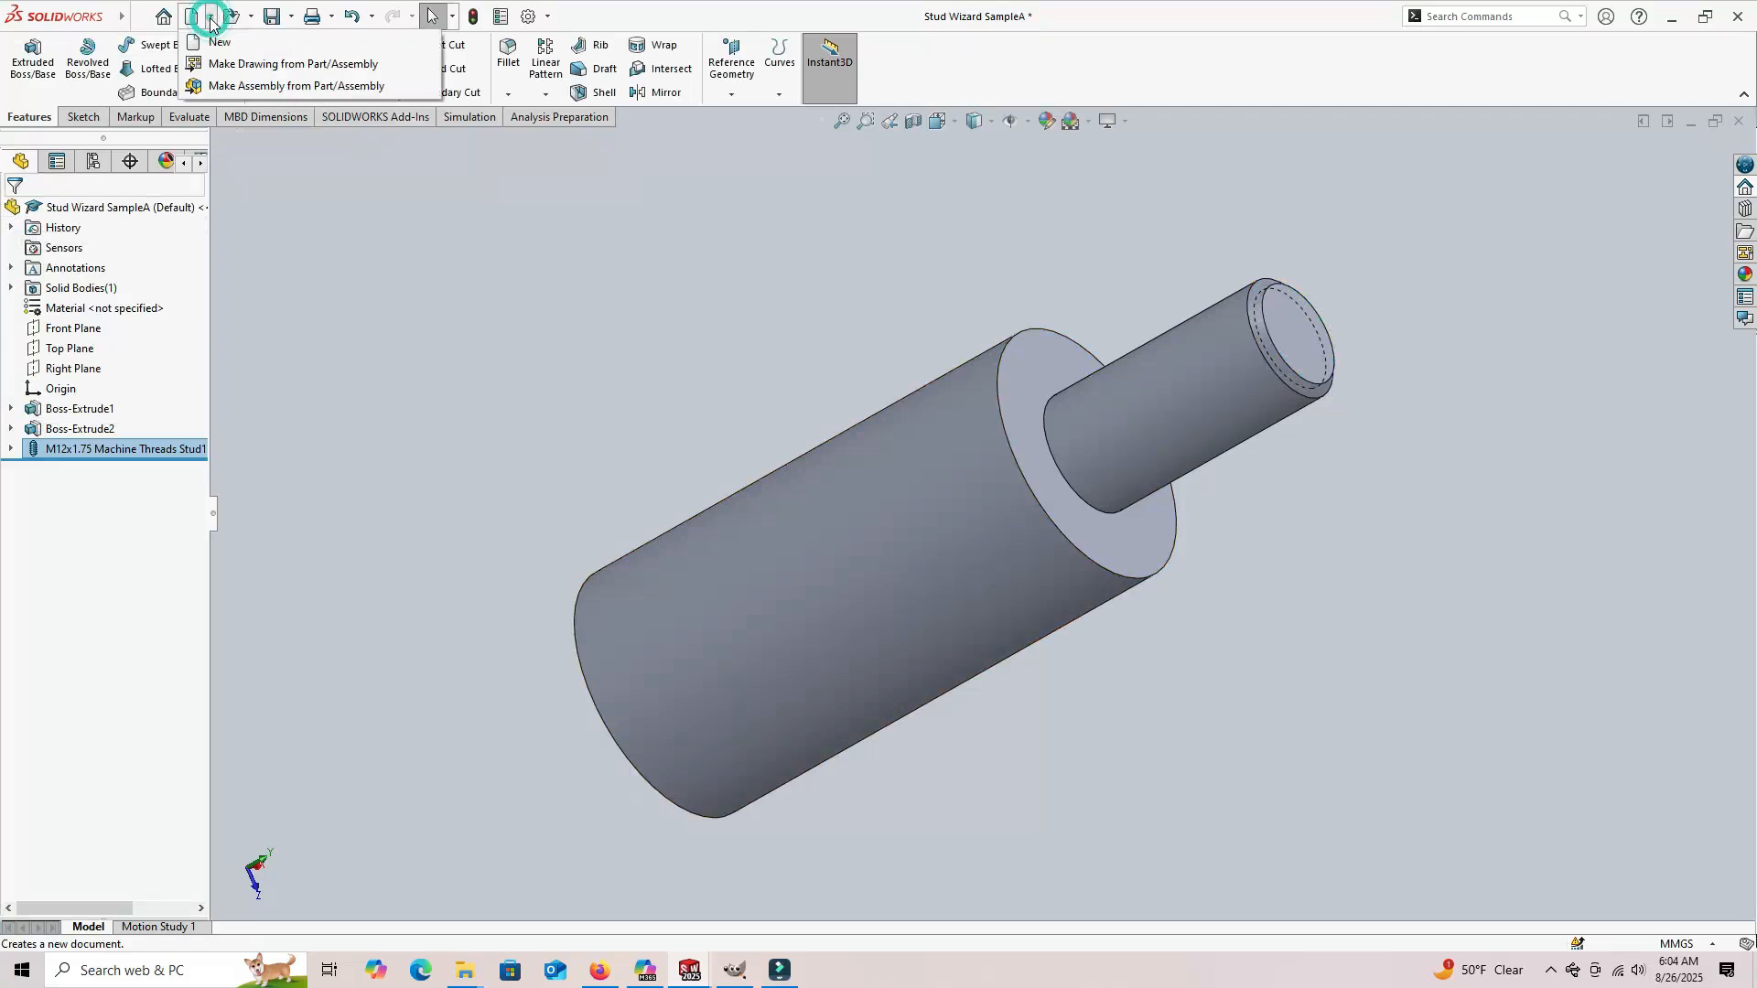
{"action": "left_click", "coordinate": [220, 63]}
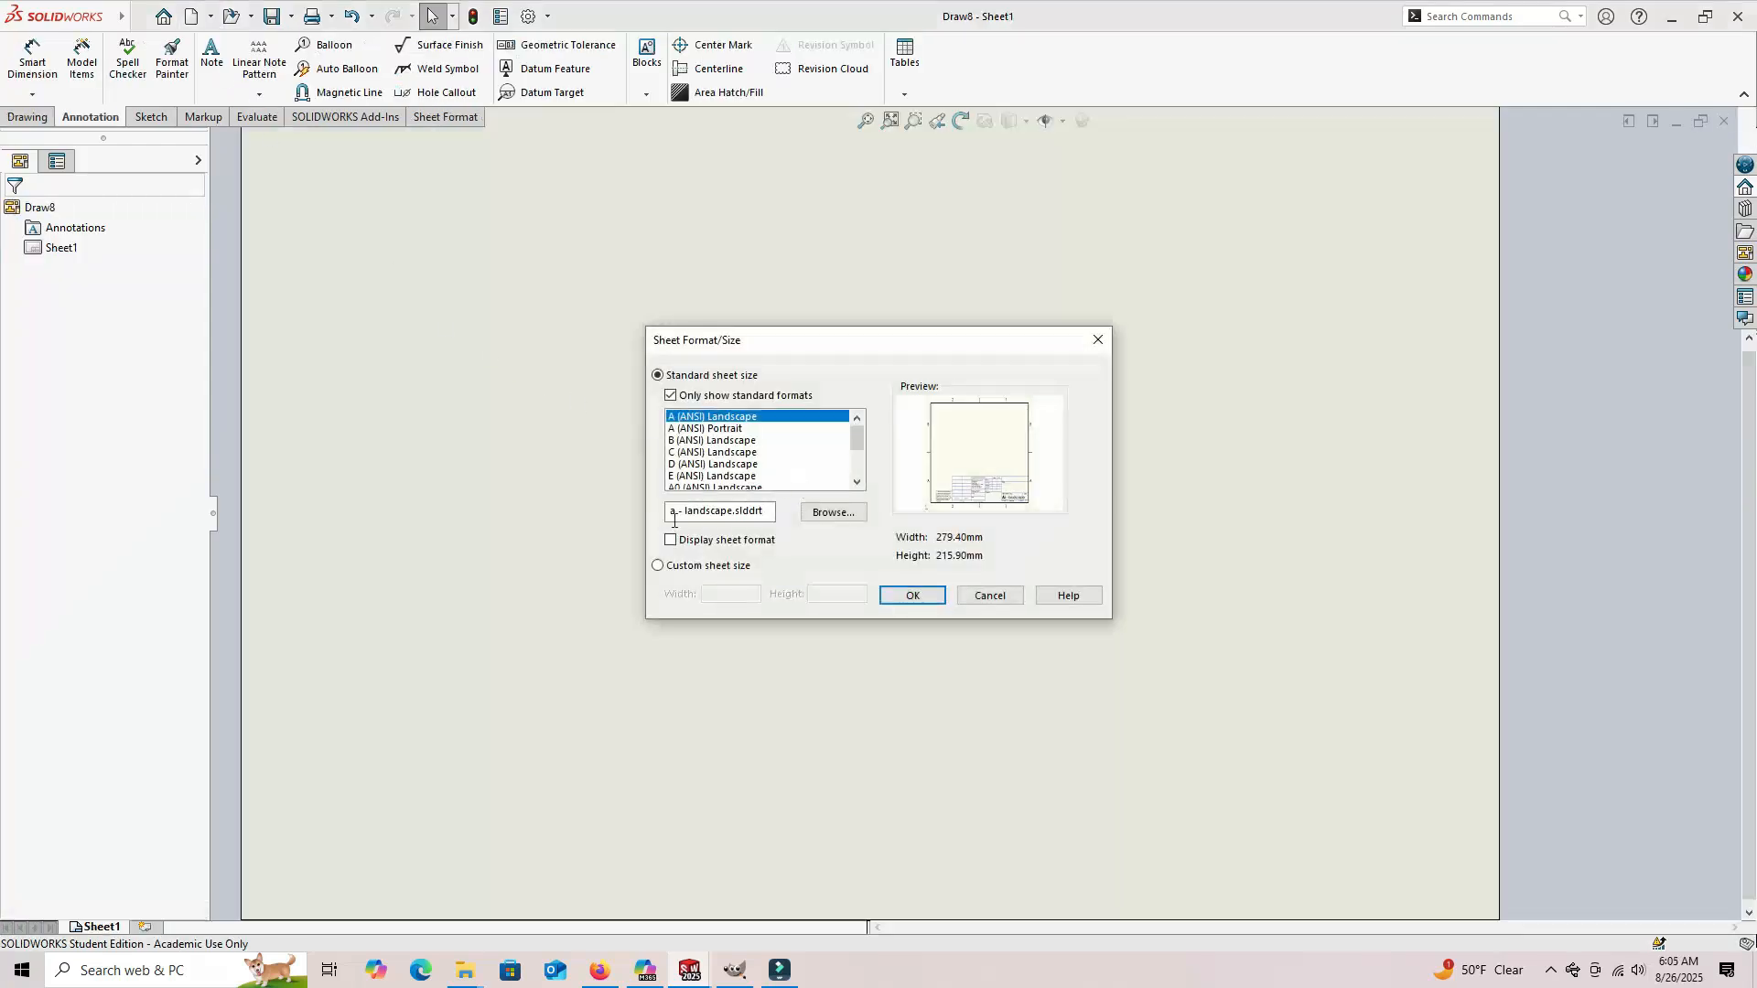
{"action": "left_click", "coordinate": [912, 595]}
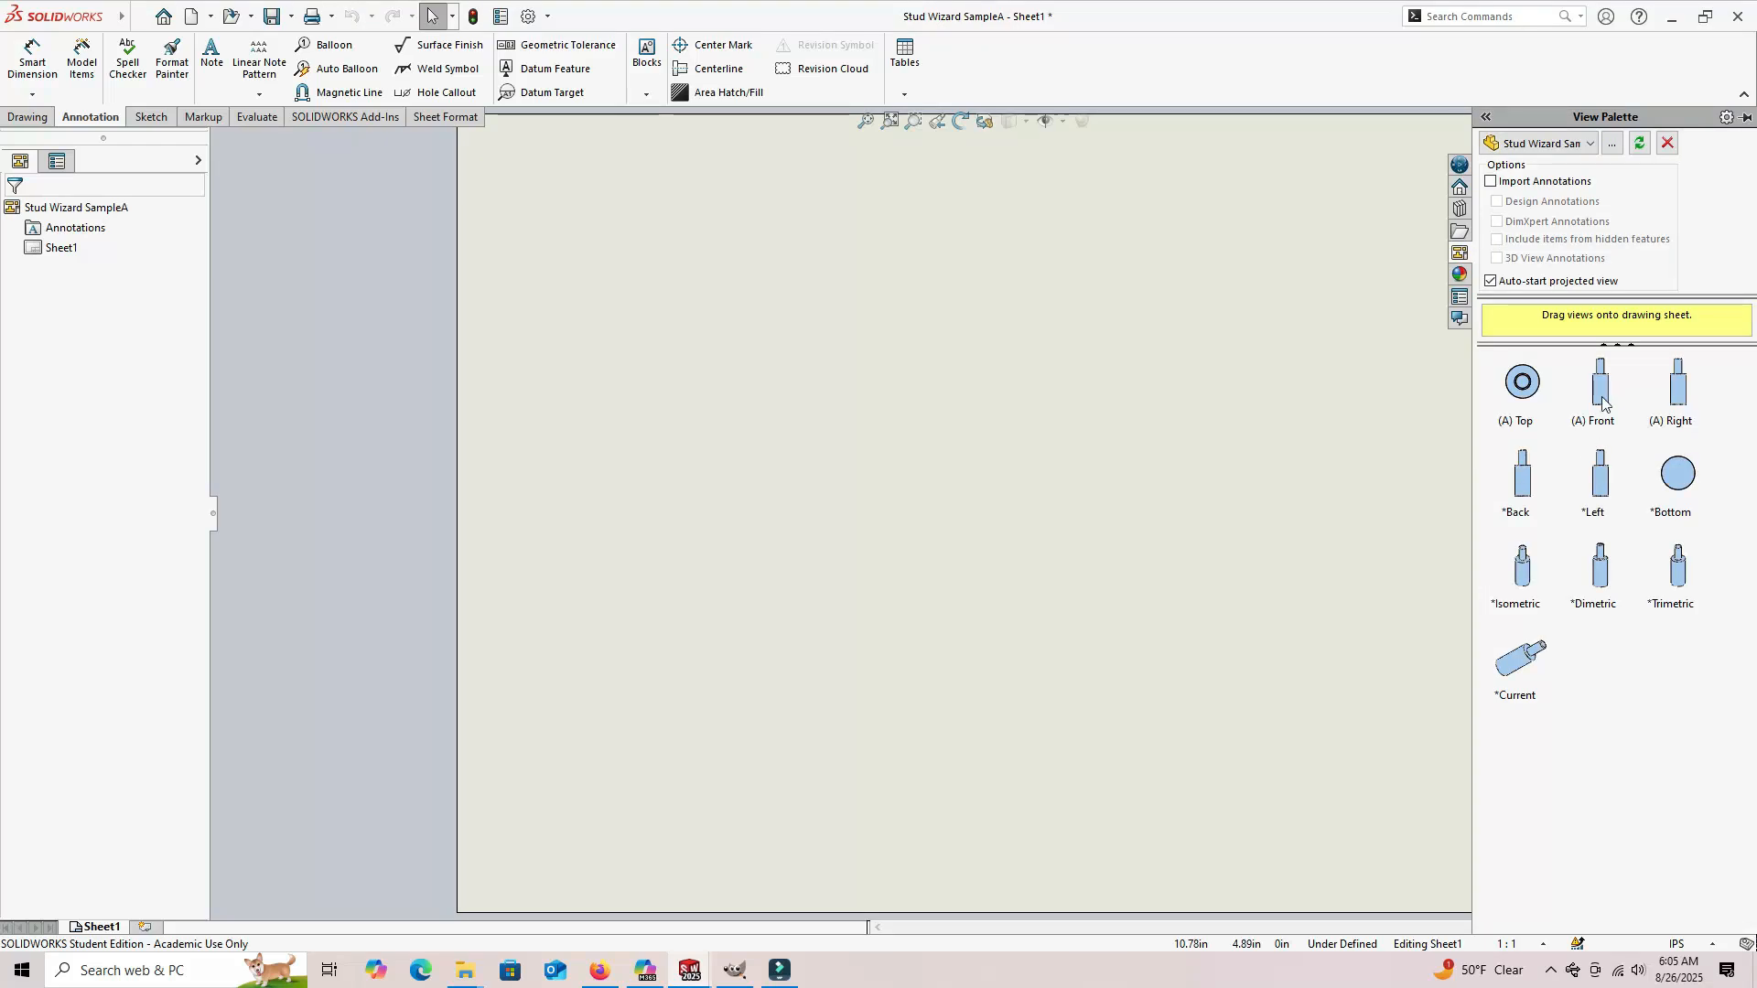
Step: Place the part's front view near the middle of the sheet without adding any projected views
{"action": "left_click_drag", "start_coordinate": [1601, 395], "coordinate": [1002, 505]}
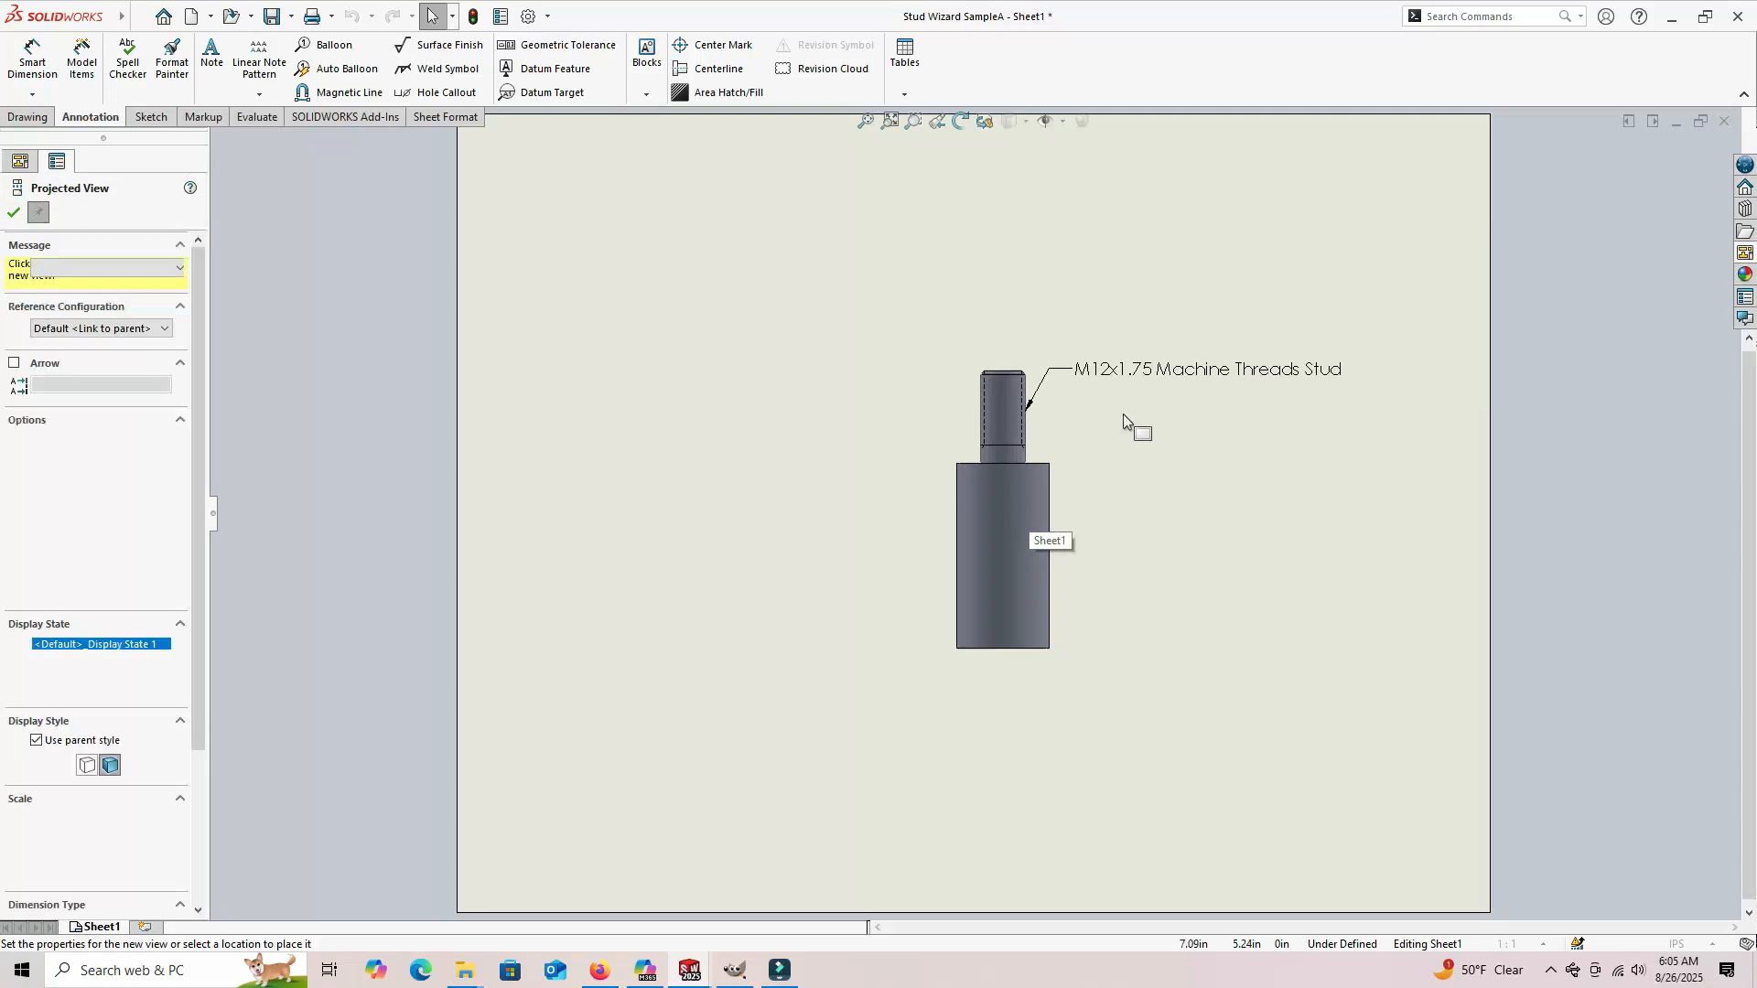
{"action": "scroll", "coordinate": [1036, 399], "scroll_direction": "up", "scroll_amount": 2}
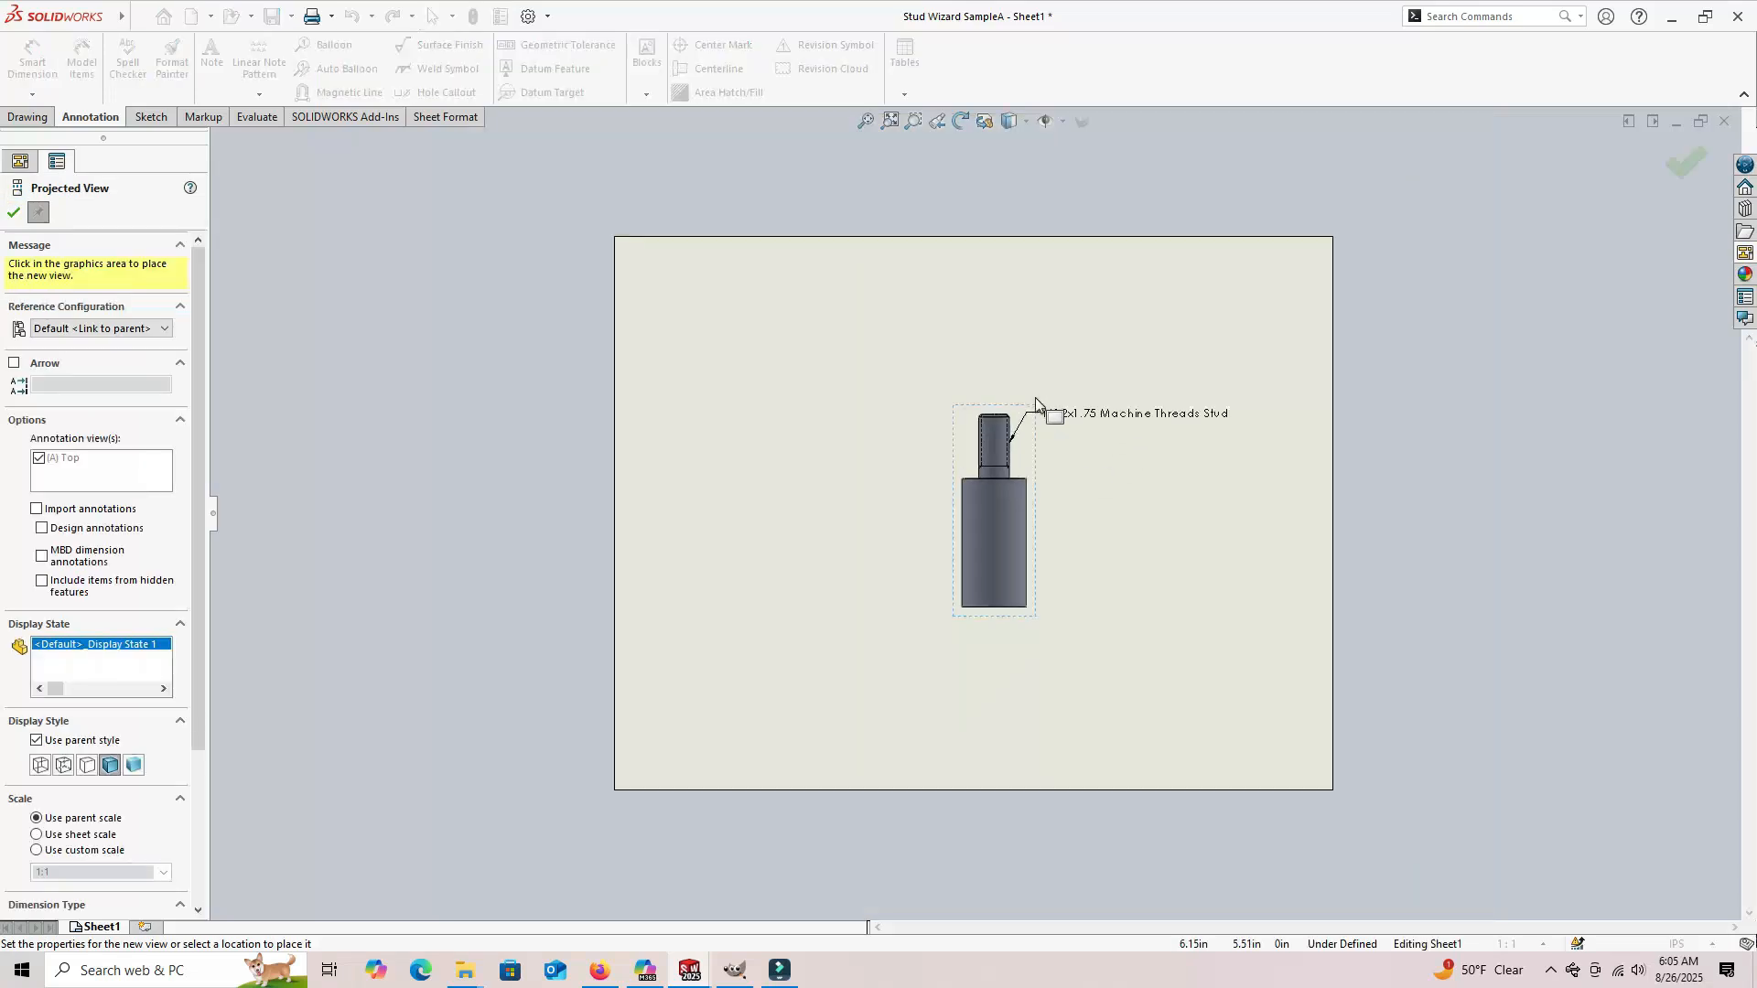
{"action": "scroll", "coordinate": [982, 462], "scroll_direction": "down", "scroll_amount": 5}
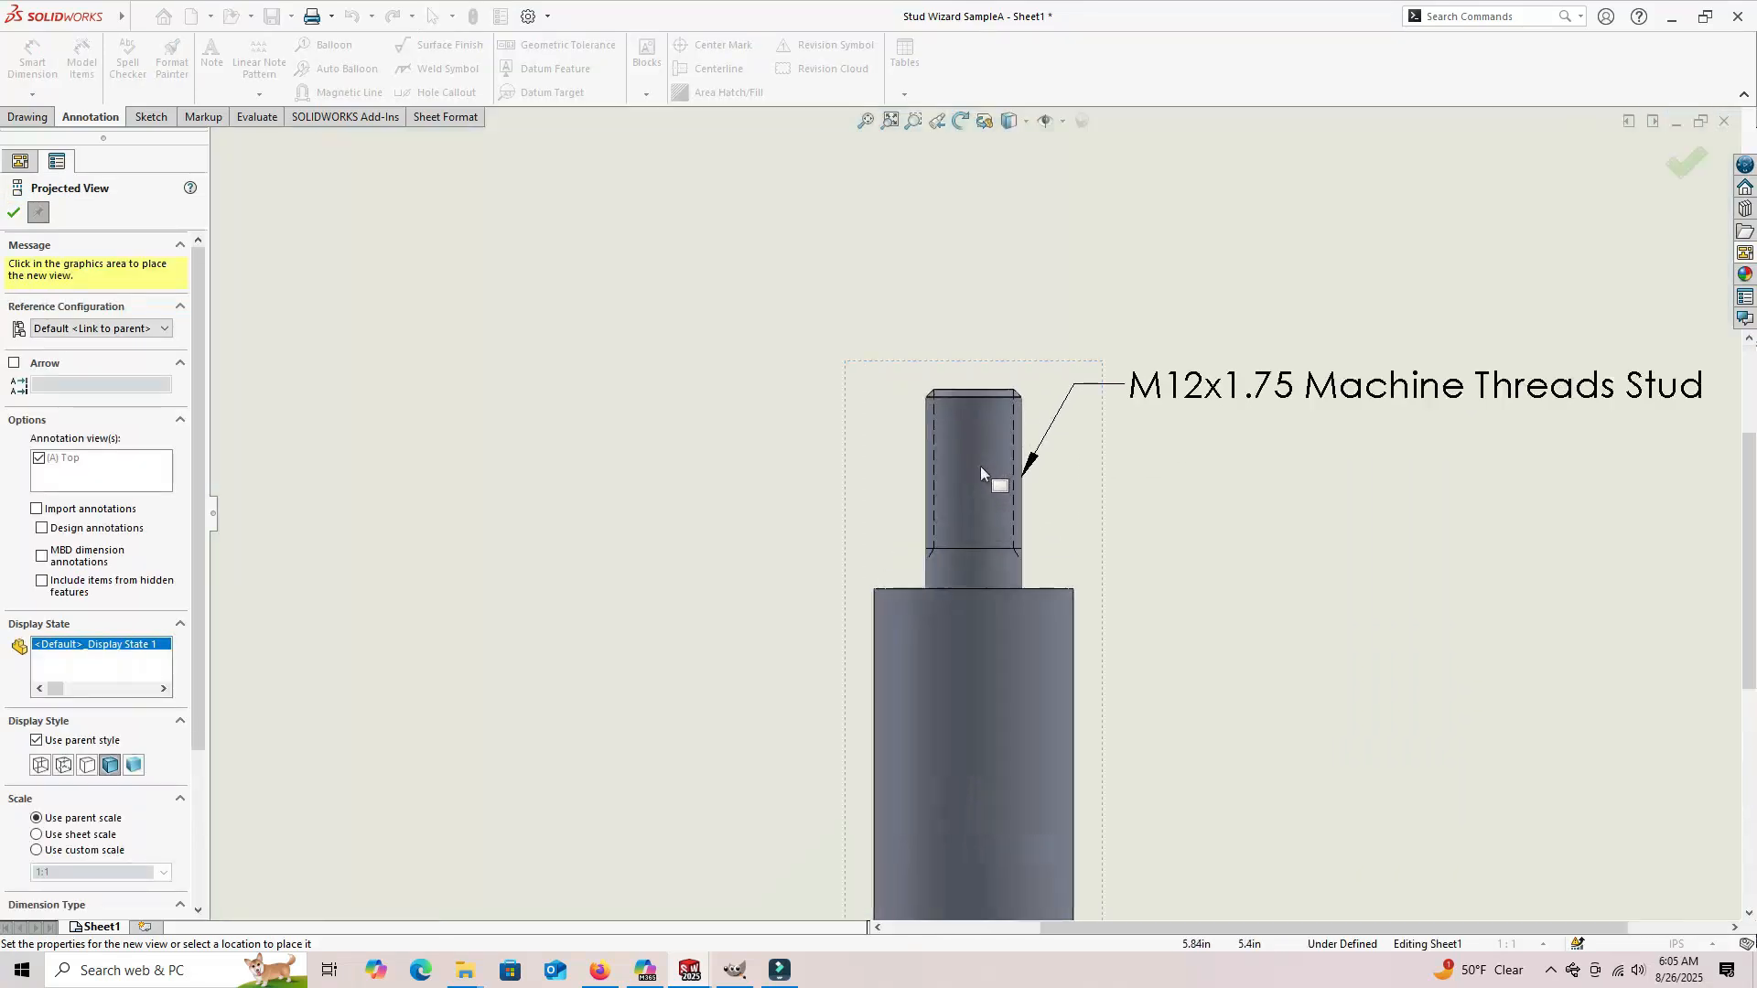
{"action": "scroll", "coordinate": [980, 465], "scroll_direction": "down", "scroll_amount": 1}
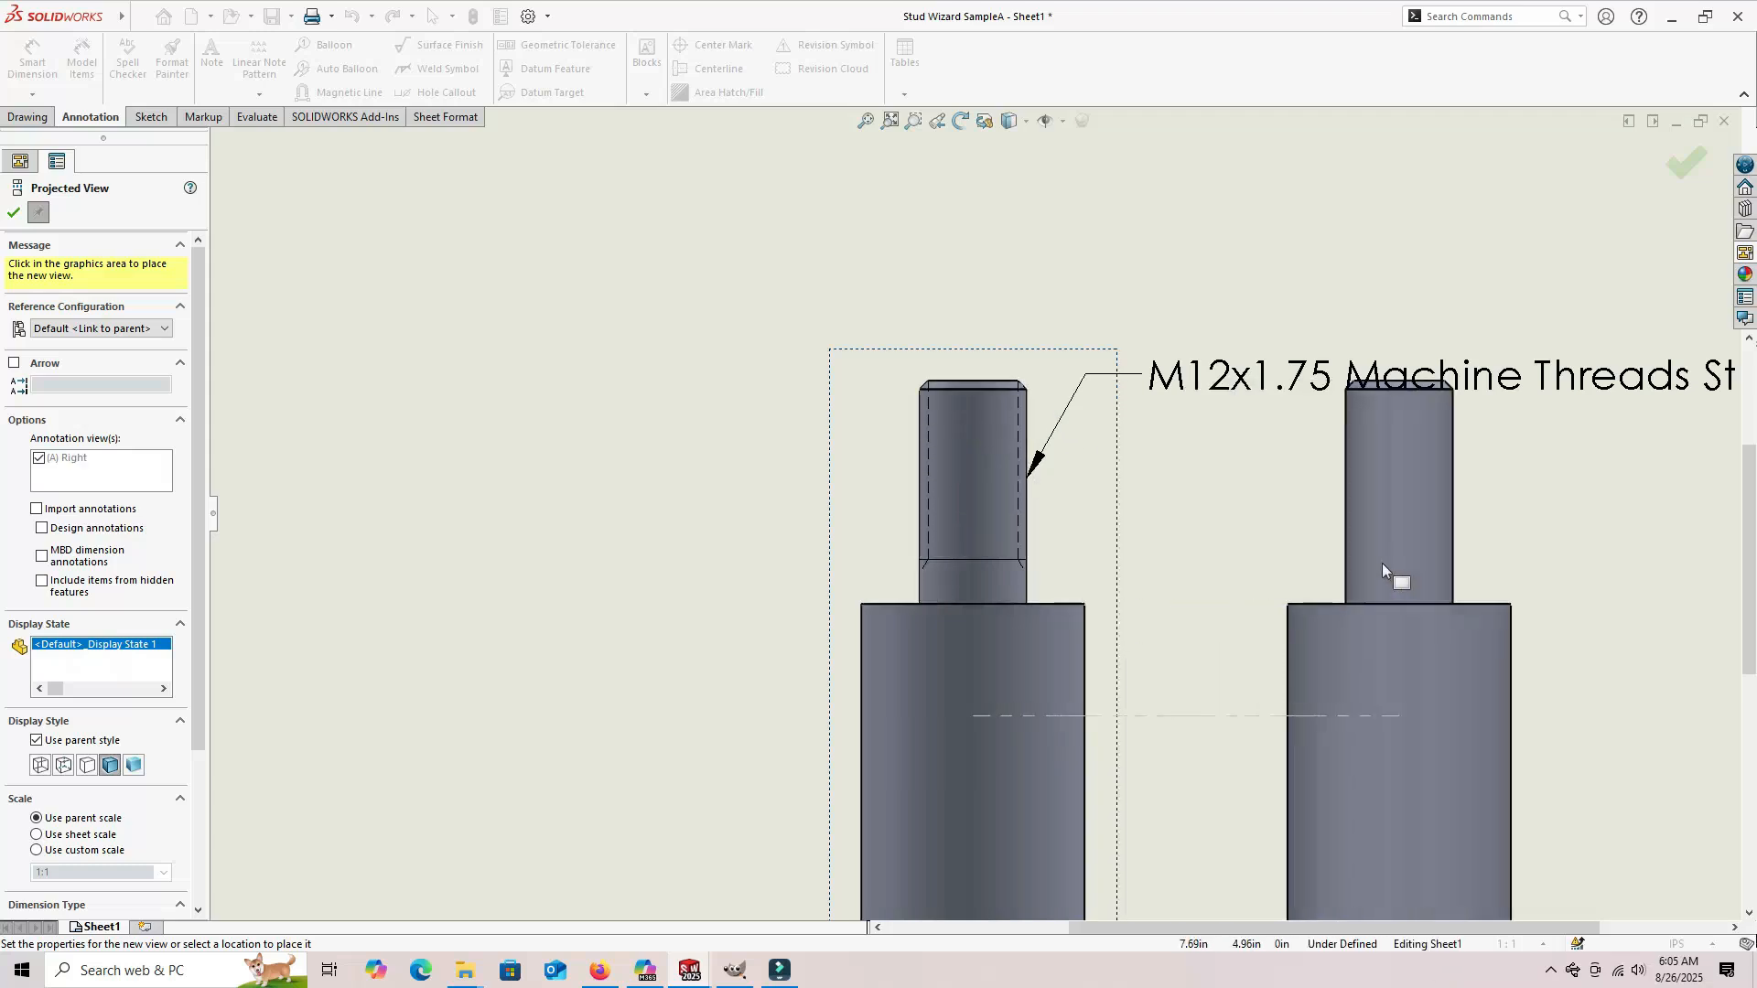
{"action": "left_click", "coordinate": [13, 212]}
{"action": "middle_click_drag", "start_coordinate": [1298, 534], "coordinate": [942, 530]}
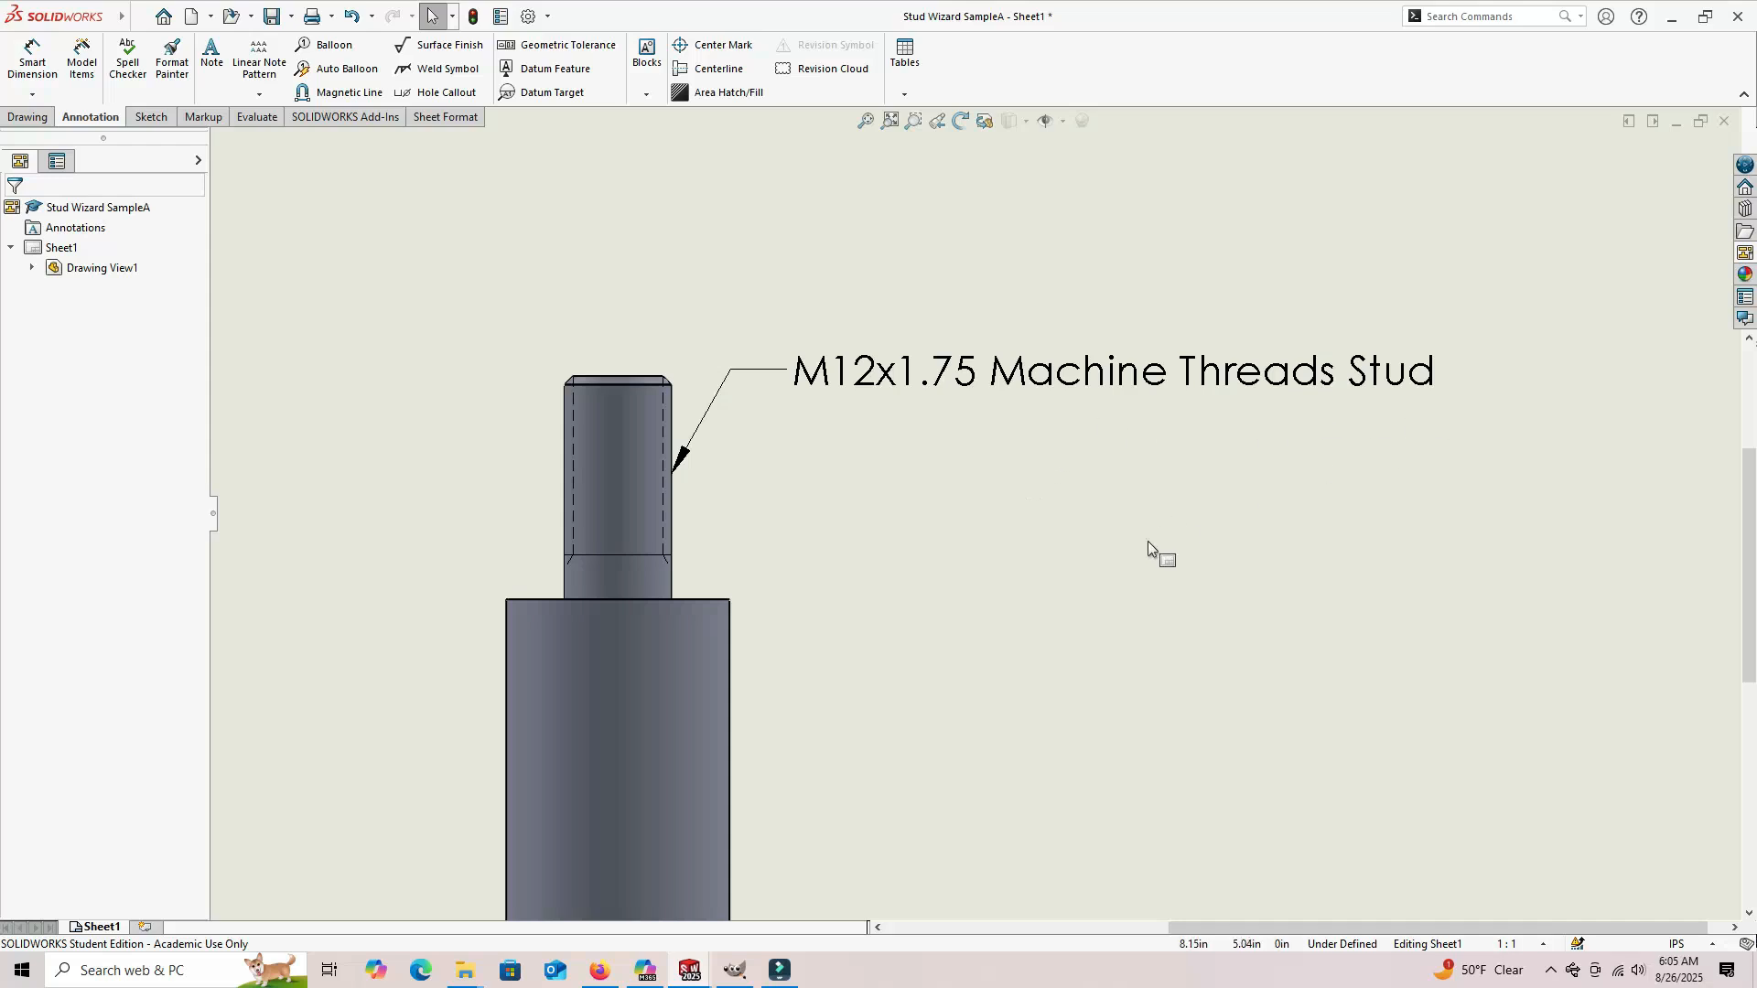
{"action": "scroll", "coordinate": [1067, 542], "scroll_direction": "up", "scroll_amount": 2}
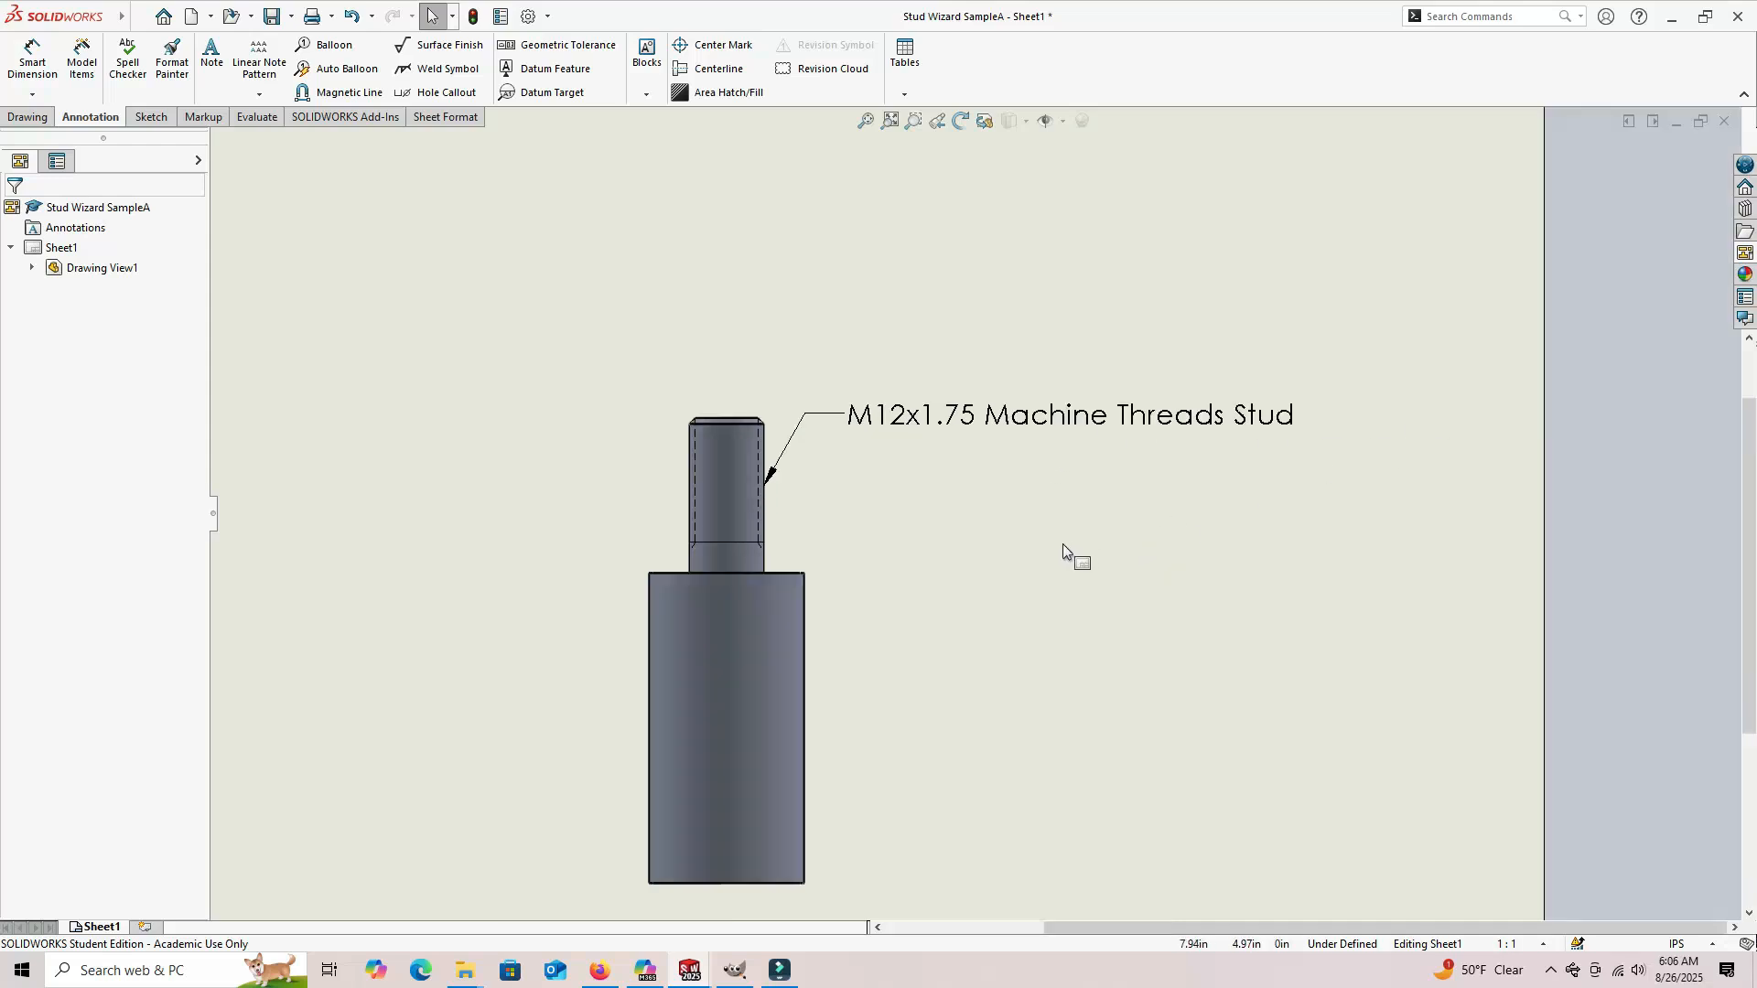